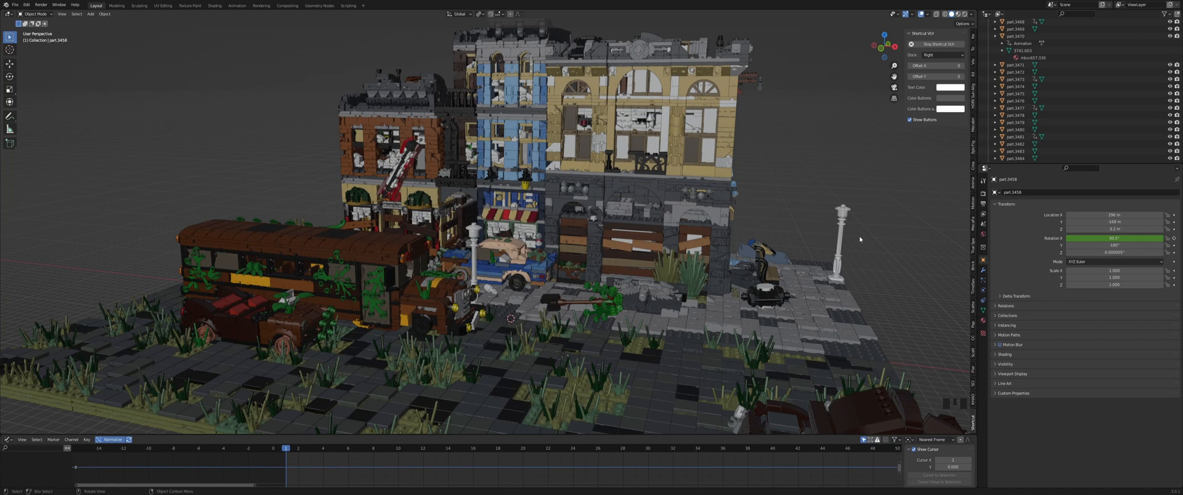
# Examine the city model's street, vehicles and building fronts from several angles
pyautogui.moveTo(799, 239); pyautogui.dragTo(757, 230, button='middle')
pyautogui.scroll(-1, 757, 230)
pyautogui.scroll(2, 729, 217)
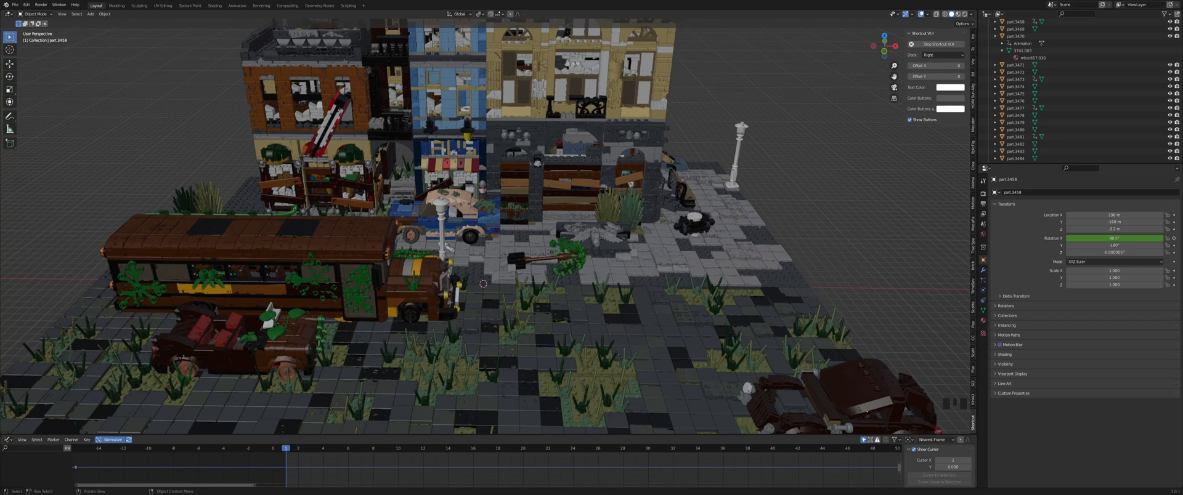
pyautogui.click(792, 226)
pyautogui.moveTo(768, 223); pyautogui.dragTo(736, 220, button='middle')
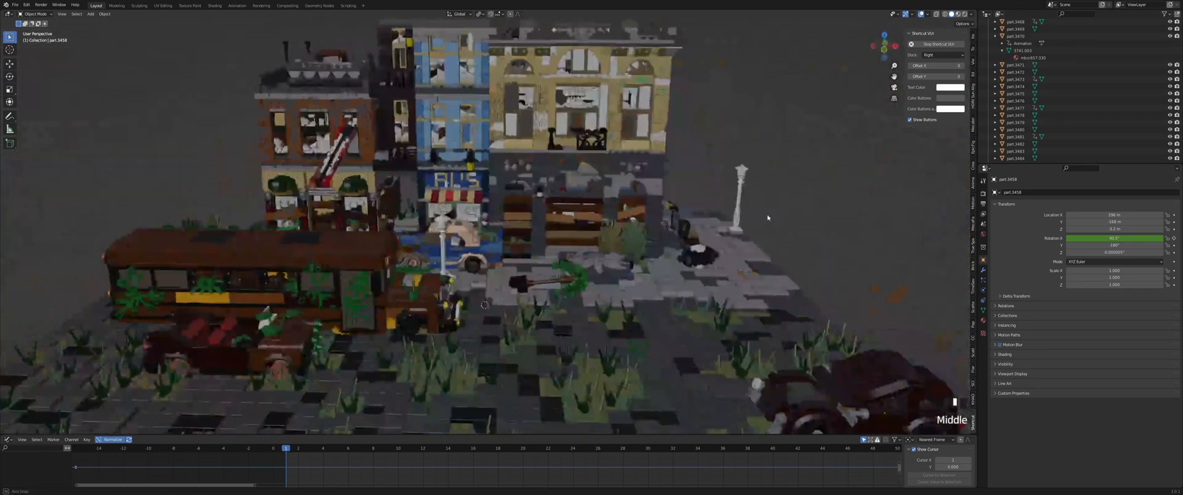
pyautogui.scroll(-2, 734, 226)
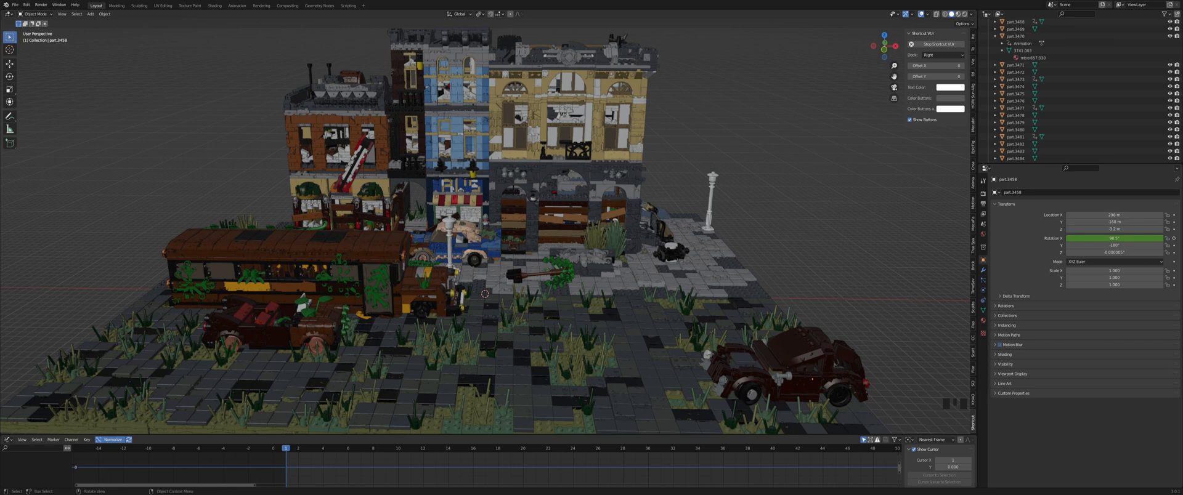
pyautogui.moveTo(320, 146)
pyautogui.mouseDown(button='middle')
pyautogui.moveTo(414, 154)
pyautogui.moveTo(335, 144)
pyautogui.mouseUp(button='middle')
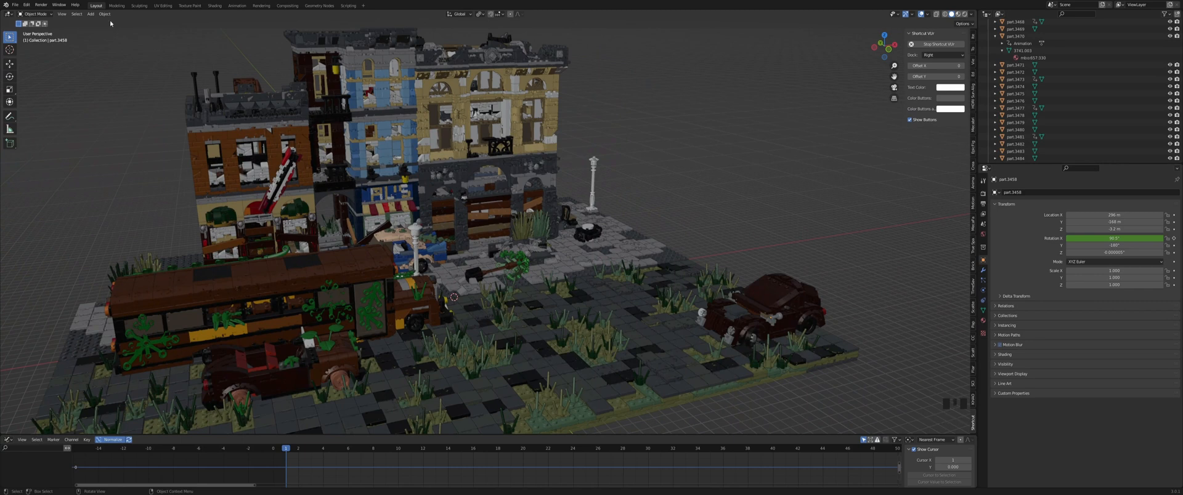
# Split the viewport and turn the new area into a Shader Editor showing the World nodes
pyautogui.moveTo(3, 15); pyautogui.dragTo(229, 48)
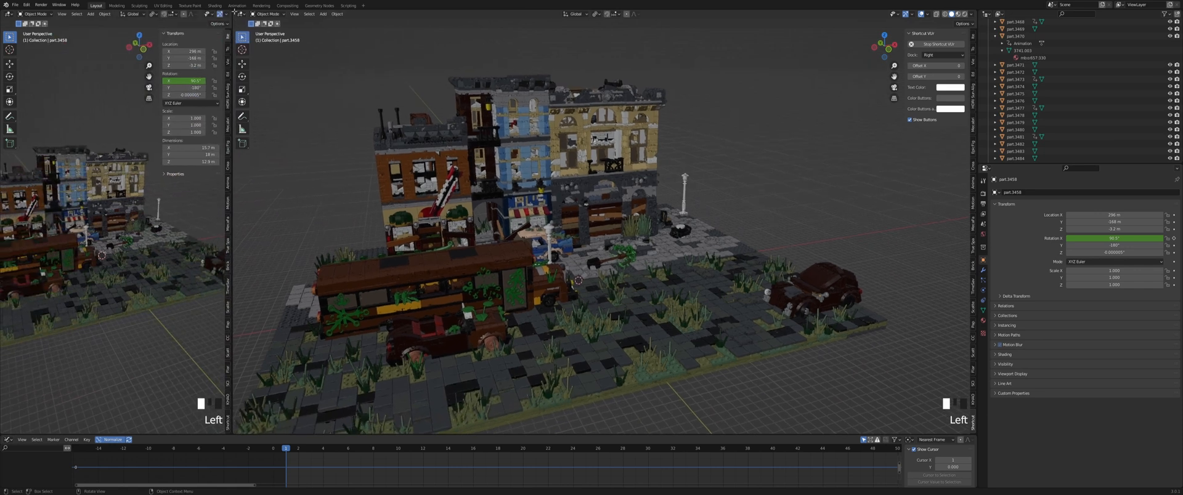
pyautogui.click(8, 13)
pyautogui.click(30, 80)
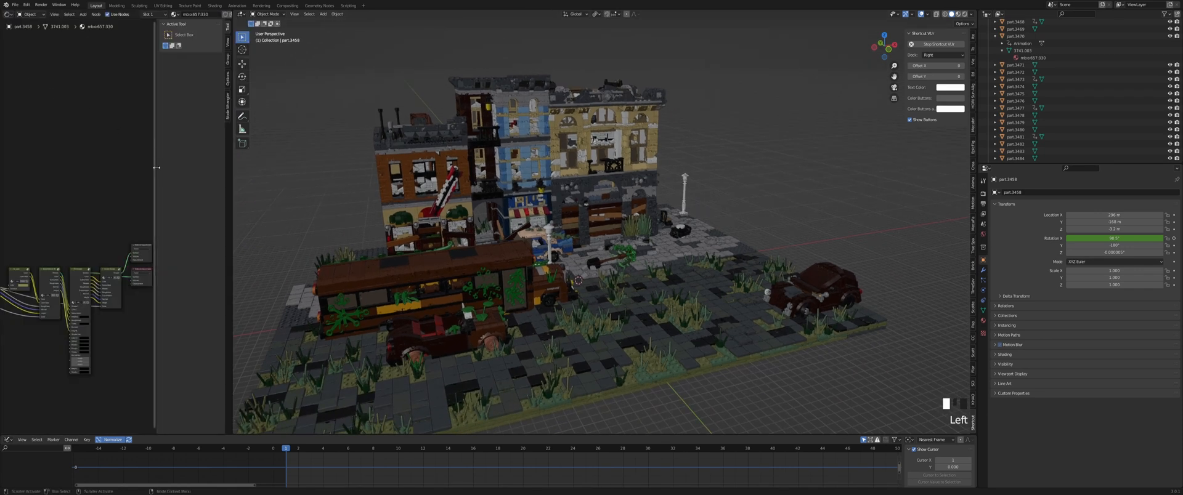
pyautogui.scroll(5, 130, 113)
pyautogui.click(29, 14)
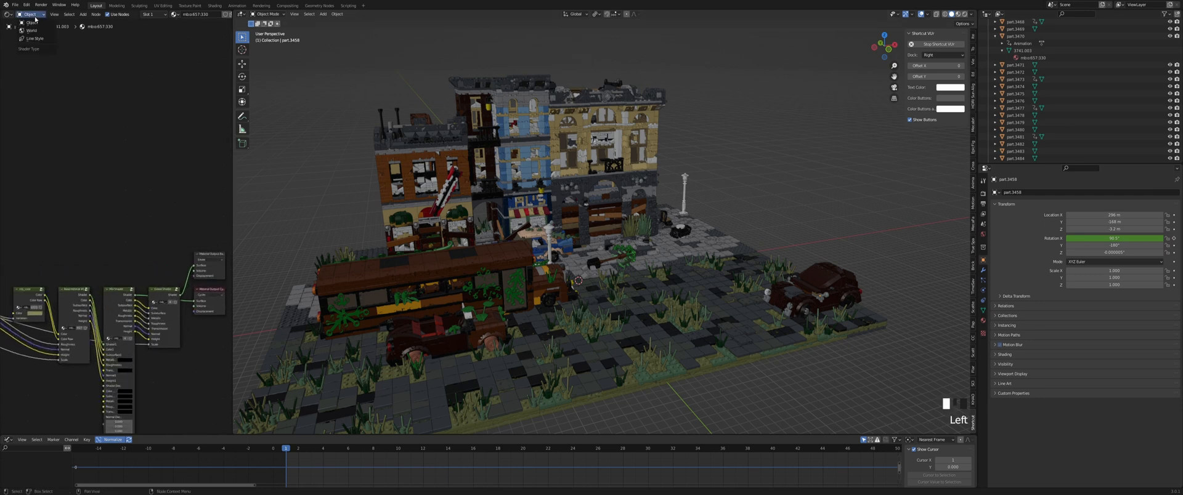
pyautogui.click(32, 30)
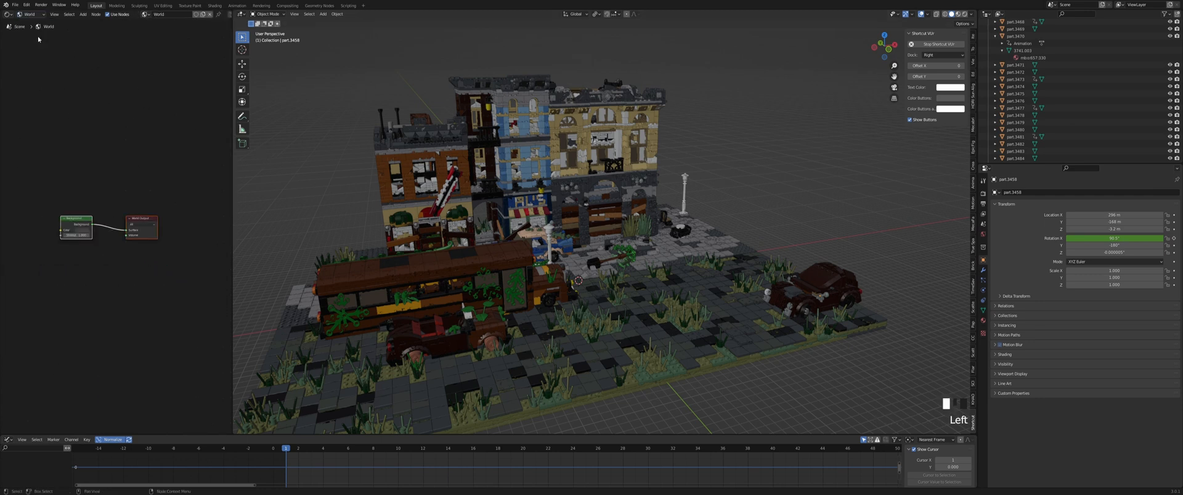
pyautogui.scroll(2, 139, 149)
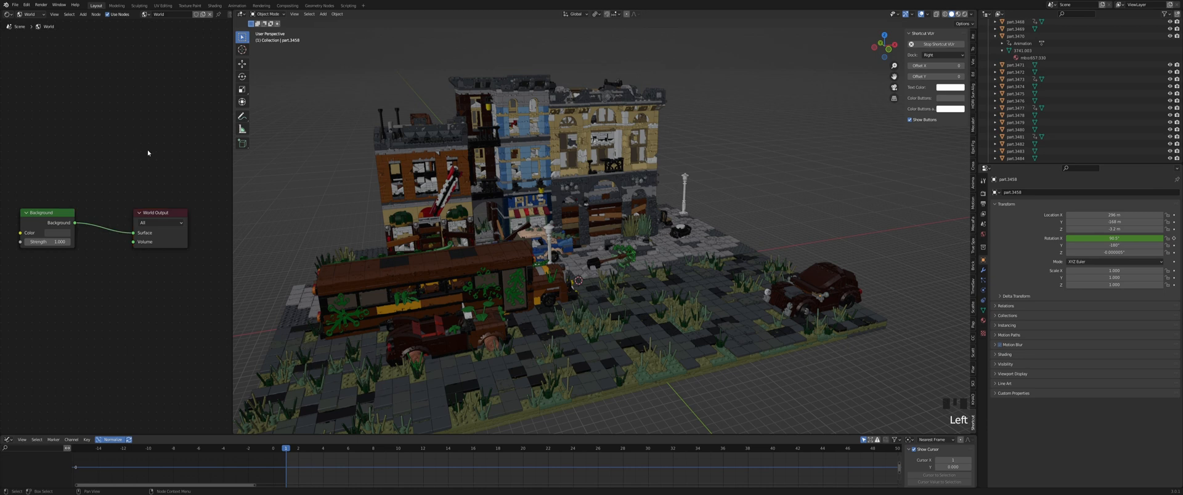
# Add a Sky Texture node, connect its Color to the Background node's Color, and save the file
pyautogui.moveTo(128, 148); pyautogui.dragTo(149, 151, button='middle')
pyautogui.keyDown('shift'); pyautogui.click(93, 152); pyautogui.keyUp('shift')
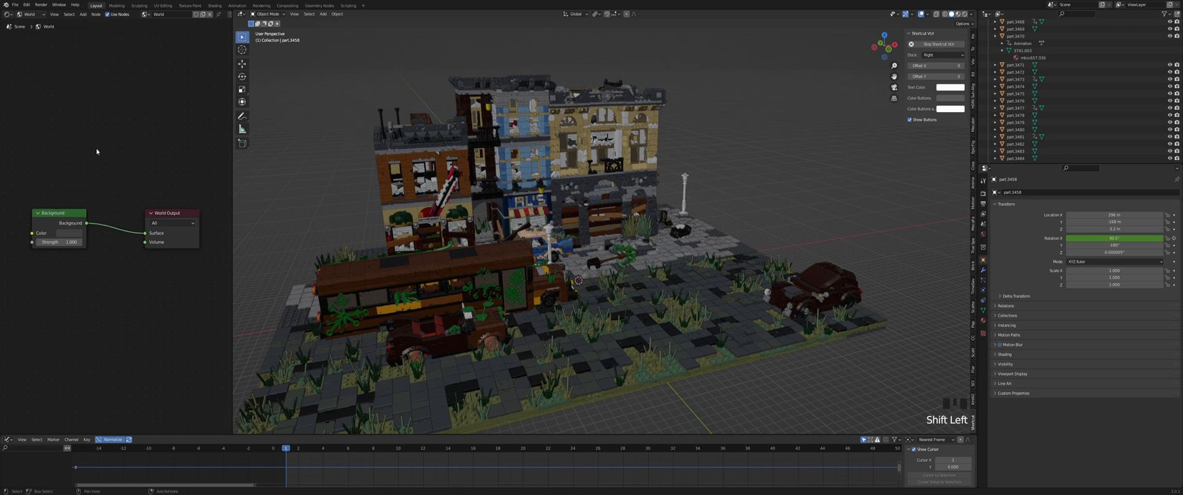
pyautogui.hotkey('shift', 'a')
pyautogui.click(95, 149)
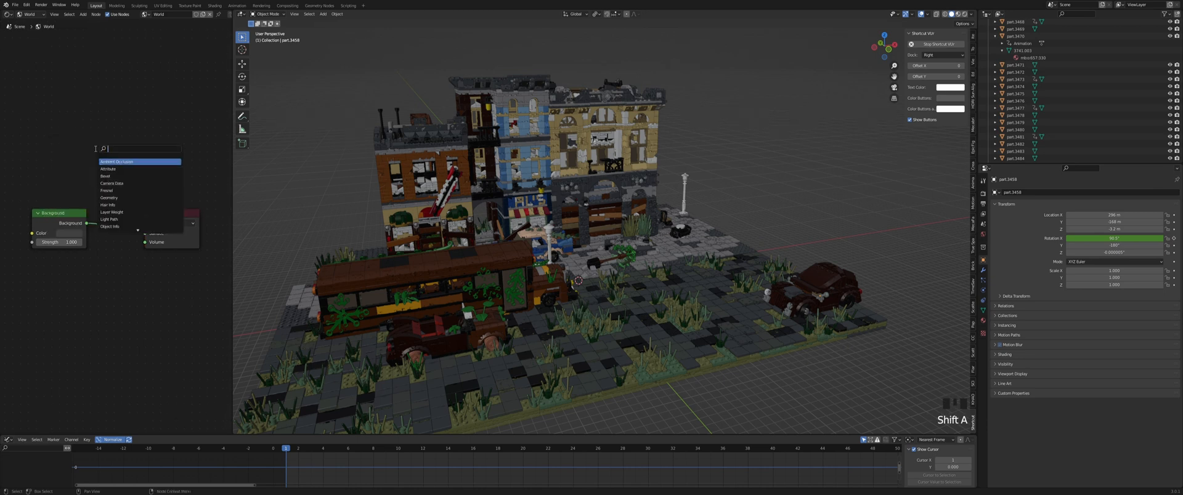
pyautogui.write('sky')
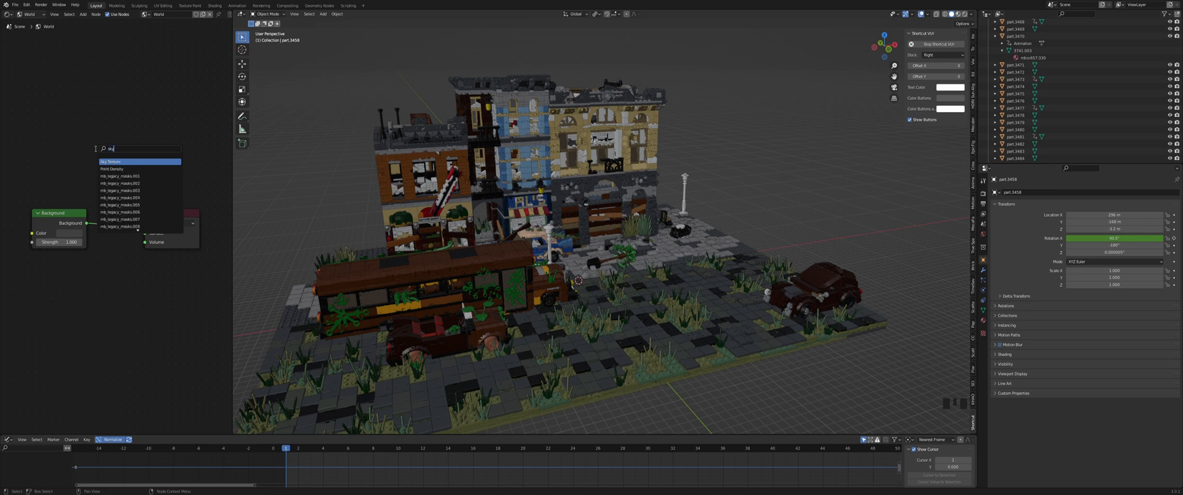
pyautogui.press('Return')
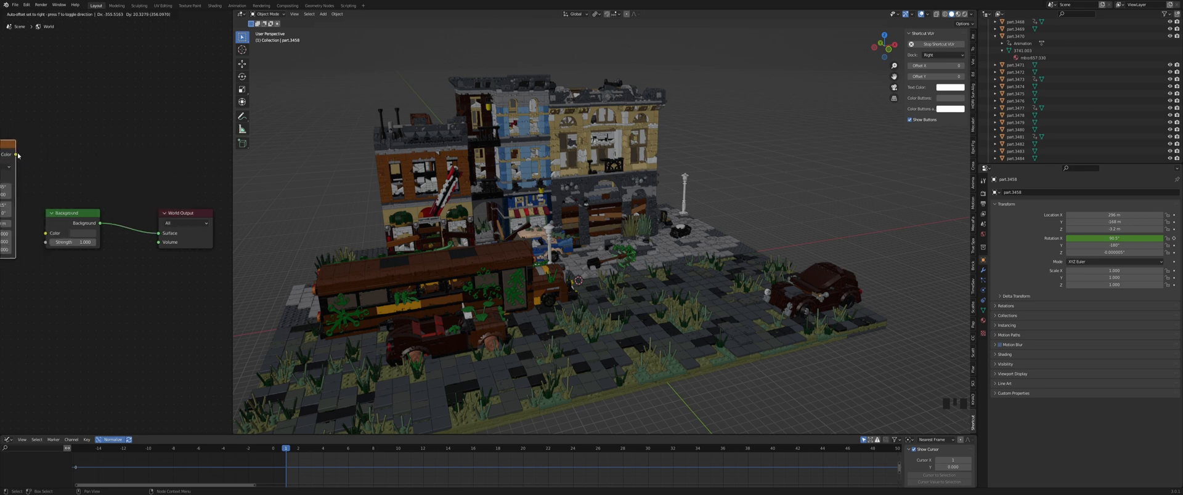
pyautogui.click(59, 152)
pyautogui.moveTo(60, 152); pyautogui.dragTo(119, 146, button='middle')
pyautogui.moveTo(74, 148); pyautogui.dragTo(104, 226)
pyautogui.moveTo(48, 138); pyautogui.dragTo(36, 168)
pyautogui.click(121, 133)
pyautogui.hotkey('ctrl', 's')
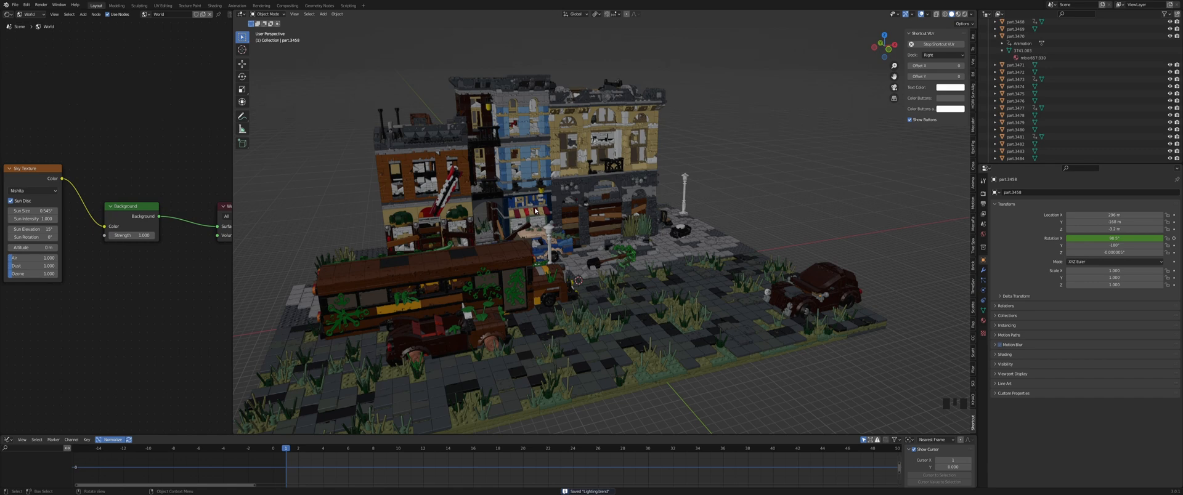
# Examine the city model from directly above and from the side of the corner building
pyautogui.scroll(4, 593, 176)
pyautogui.moveTo(593, 176)
pyautogui.mouseDown(button='middle')
pyautogui.moveTo(653, 172)
pyautogui.moveTo(559, 194)
pyautogui.moveTo(591, 184)
pyautogui.mouseUp(button='middle')
pyautogui.scroll(-7, 631, 185)
pyautogui.scroll(-5, 614, 173)
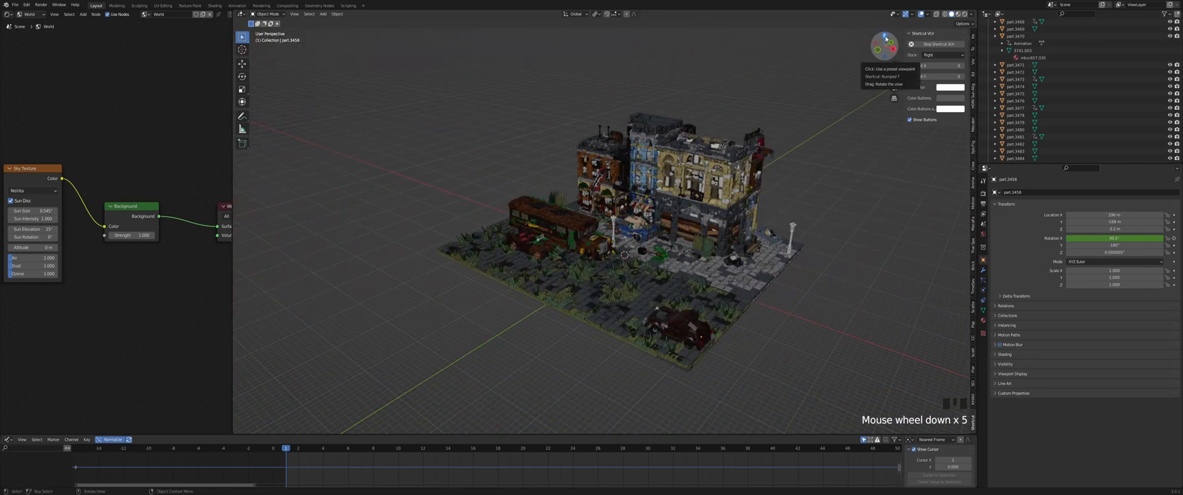
pyautogui.click(886, 39)
pyautogui.keyDown('shift'); pyautogui.moveTo(643, 24); pyautogui.dragTo(623, 159, button='middle'); pyautogui.keyUp('shift')
pyautogui.click(623, 159)
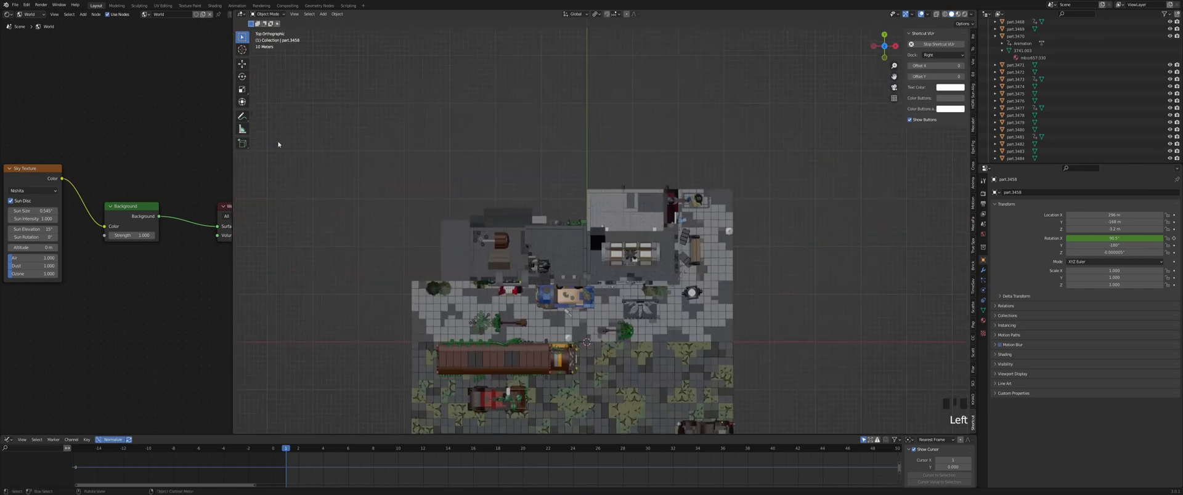
pyautogui.moveTo(351, 146); pyautogui.dragTo(662, 217, button='middle')
pyautogui.scroll(3, 542, 188)
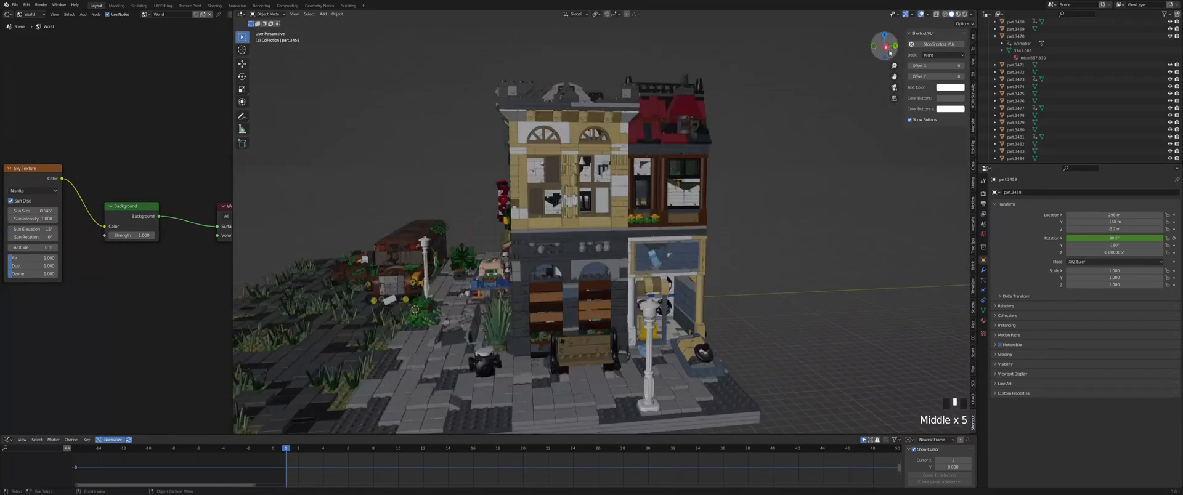
# Collapse the Apocalypse City collection's long list of parts
pyautogui.scroll(-8, 1066, 73)
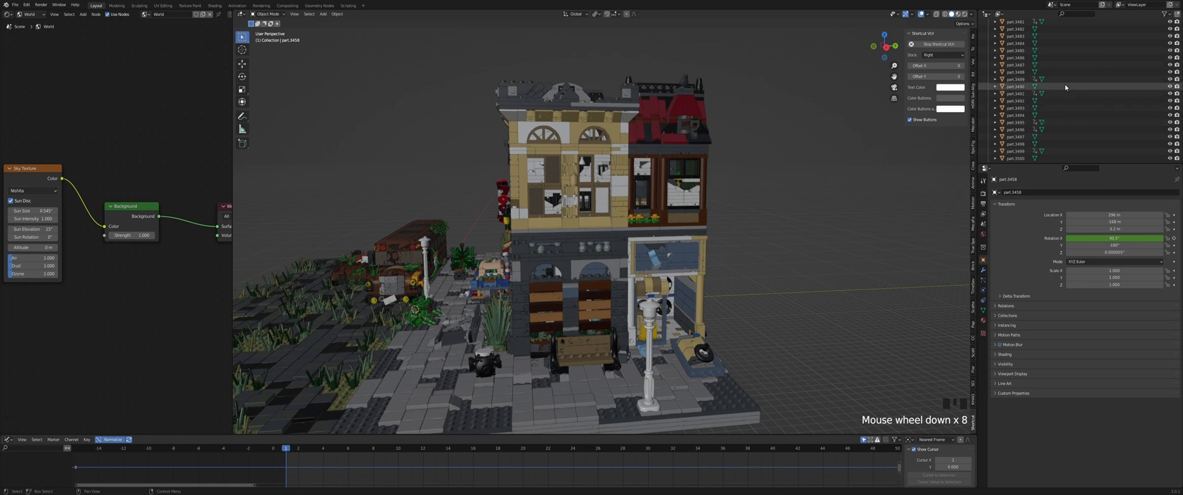
pyautogui.moveTo(1067, 67); pyautogui.dragTo(1078, 161, button='middle')
pyautogui.scroll(-1, 1085, 217)
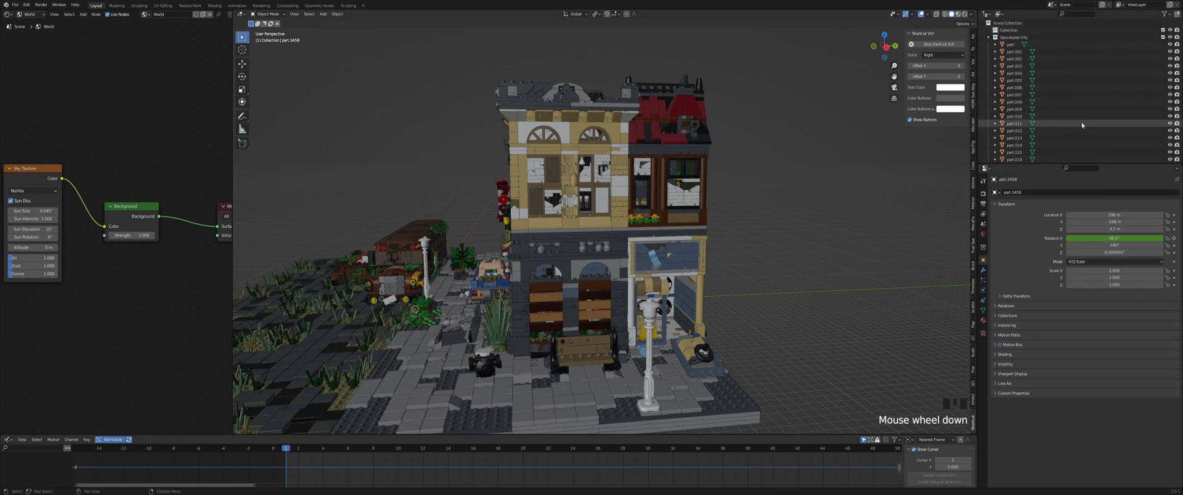
pyautogui.click(989, 38)
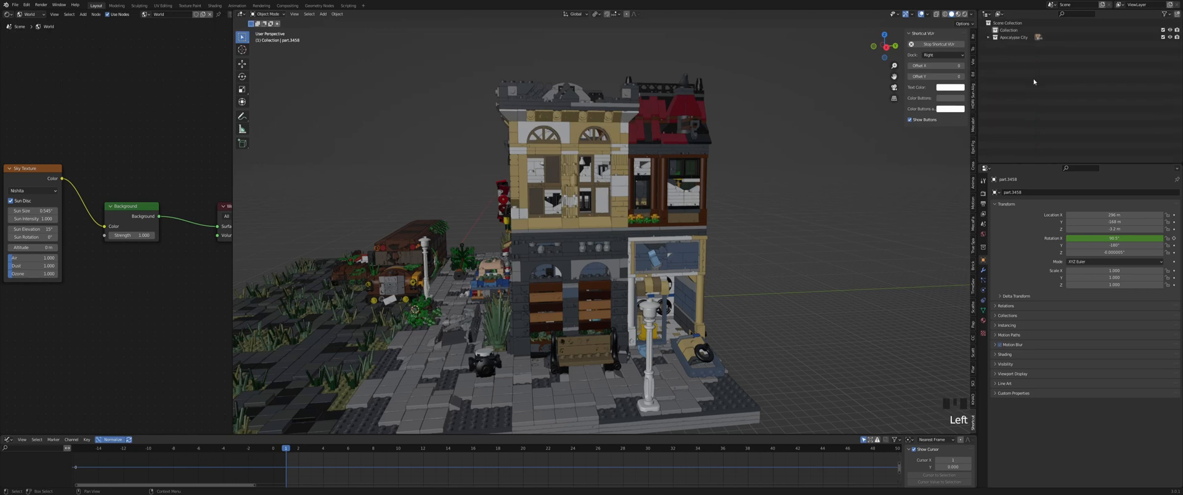
# Create a new collection and name it GPU Saver
pyautogui.rightClick(1033, 82)
pyautogui.rightClick(1027, 84)
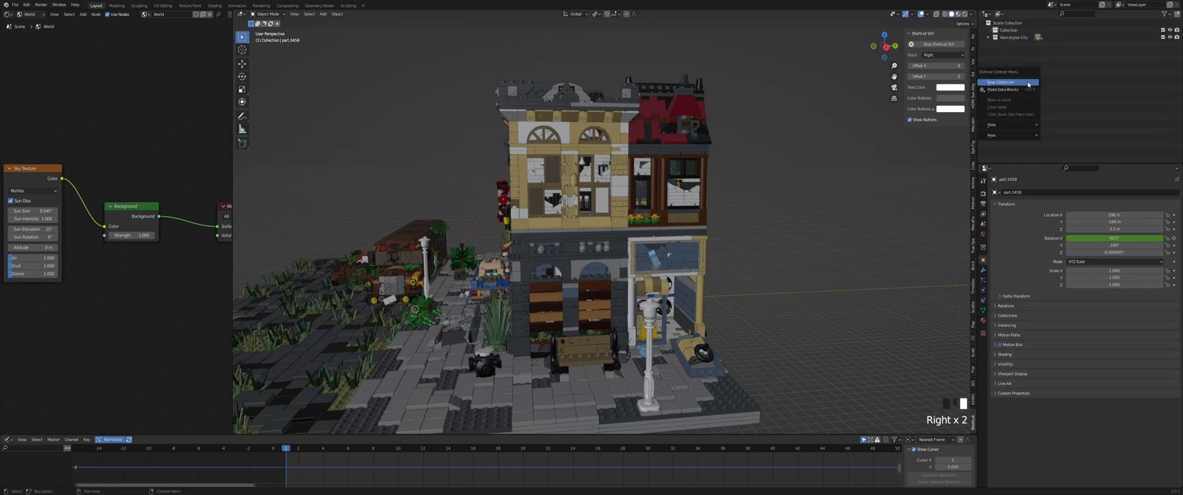
pyautogui.click(1027, 84)
pyautogui.doubleClick(1017, 45)
pyautogui.press('BackSpace')
pyautogui.press('BackSpace')
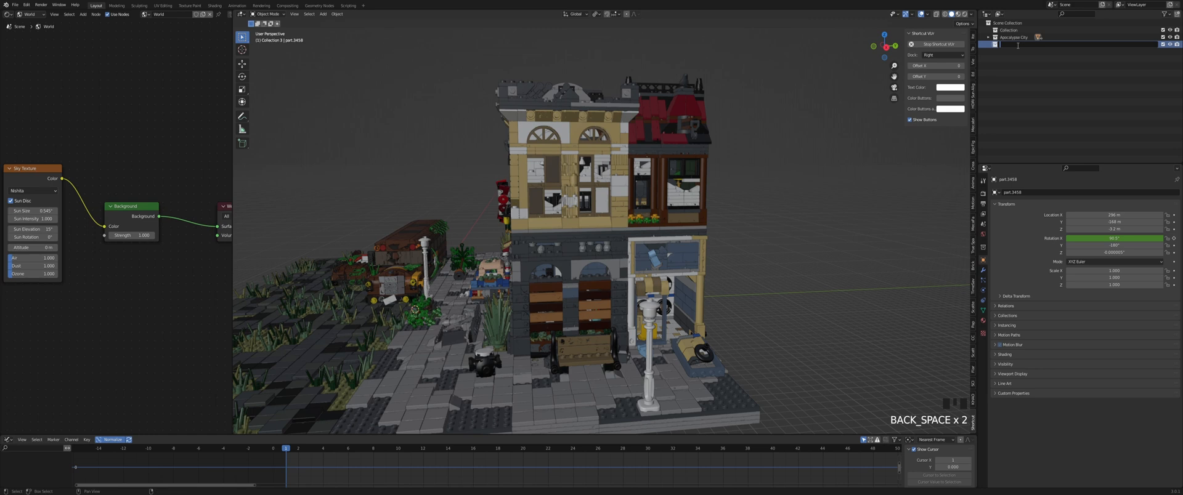
pyautogui.write('CPU Saver')
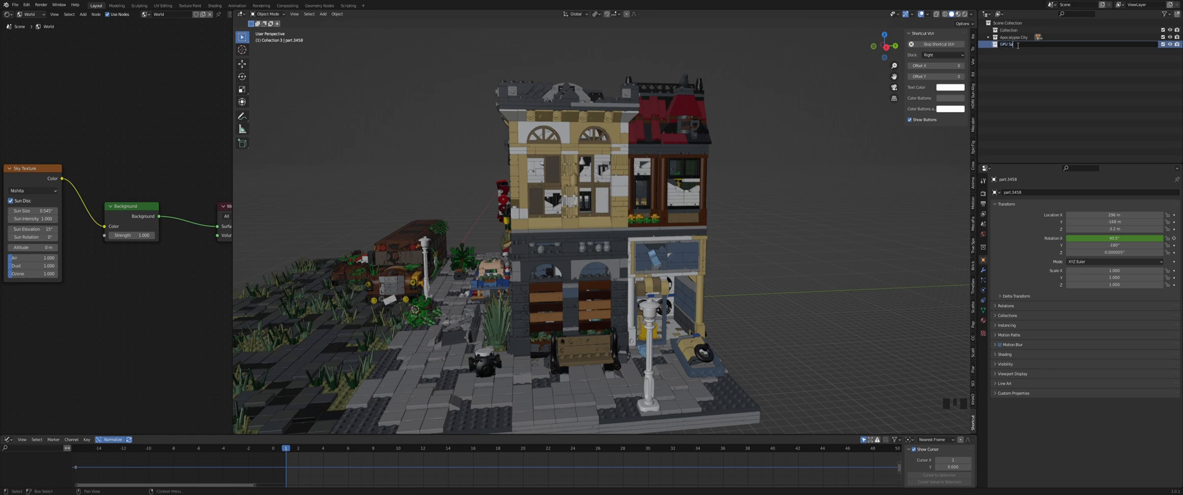
pyautogui.press('Return')
# Expand the Apocalypse City collection and box-select all building parts in right orthographic view with X-ray on
pyautogui.click(988, 37)
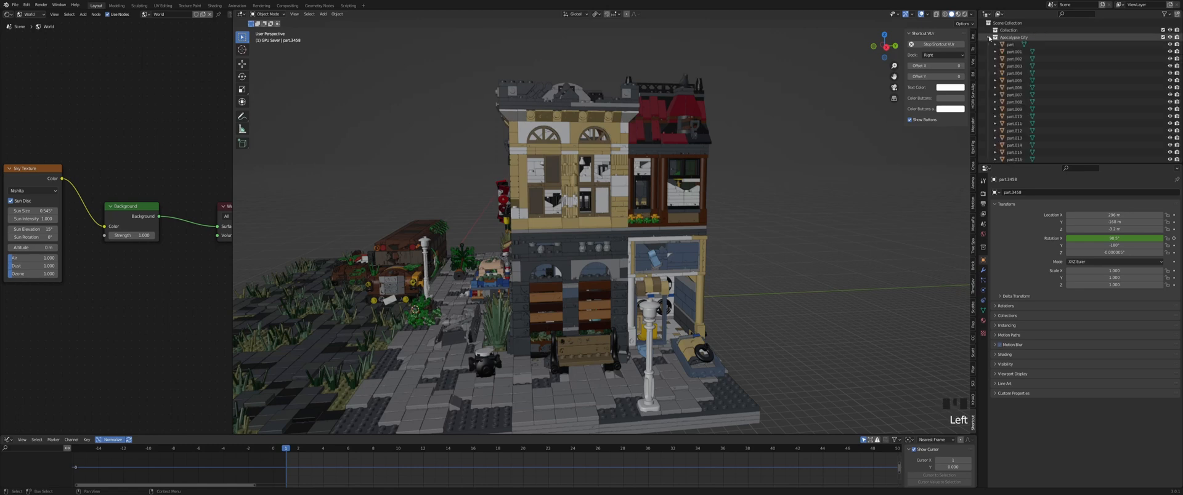
pyautogui.click(885, 47)
pyautogui.press('Left')
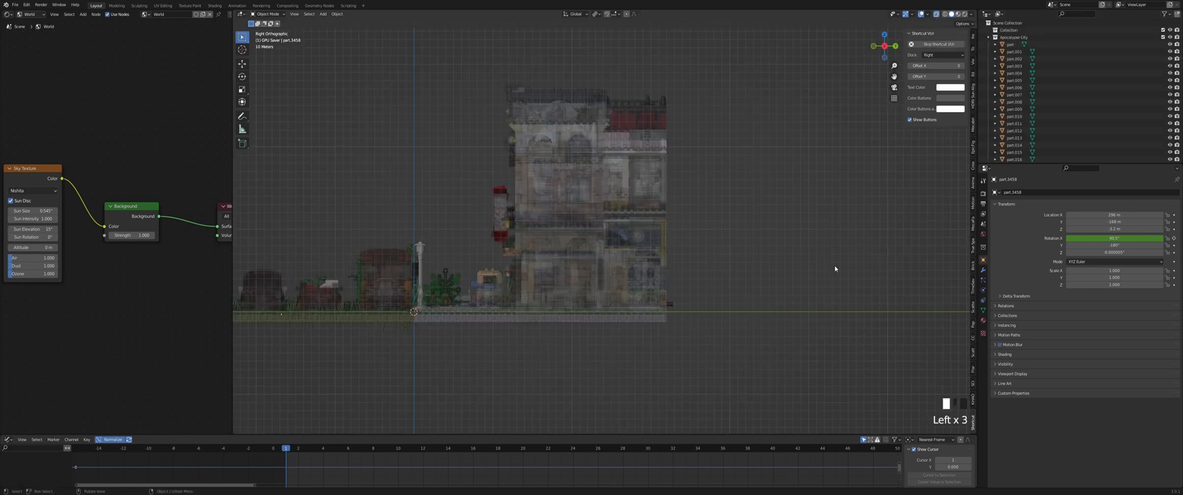
pyautogui.moveTo(778, 395); pyautogui.dragTo(528, 55)
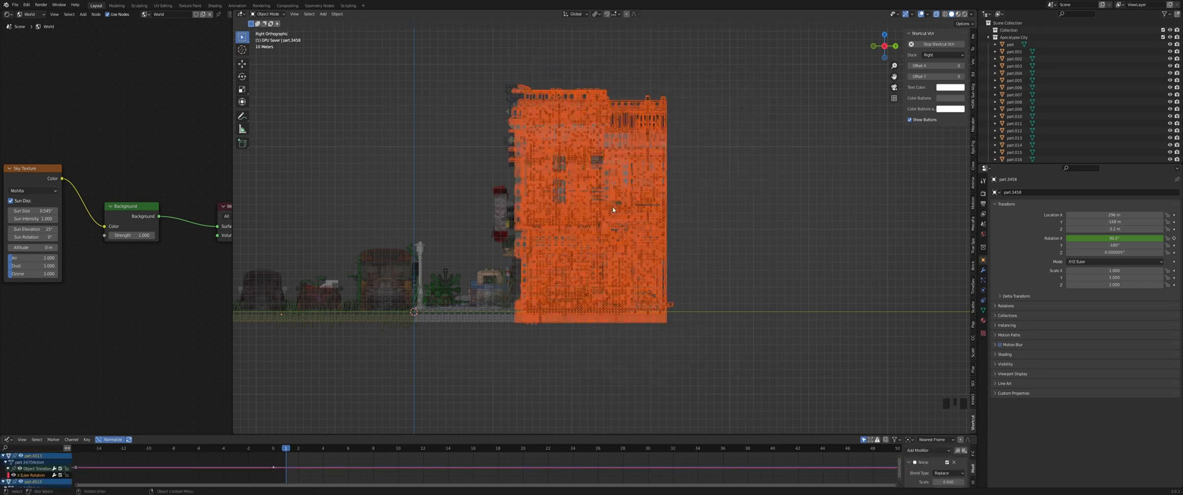
pyautogui.moveTo(805, 401); pyautogui.dragTo(540, 58)
pyautogui.moveTo(726, 404); pyautogui.dragTo(540, 47)
# Turn off X-ray display and check the selected buildings from above
pyautogui.moveTo(719, 375); pyautogui.dragTo(610, 372, button='middle')
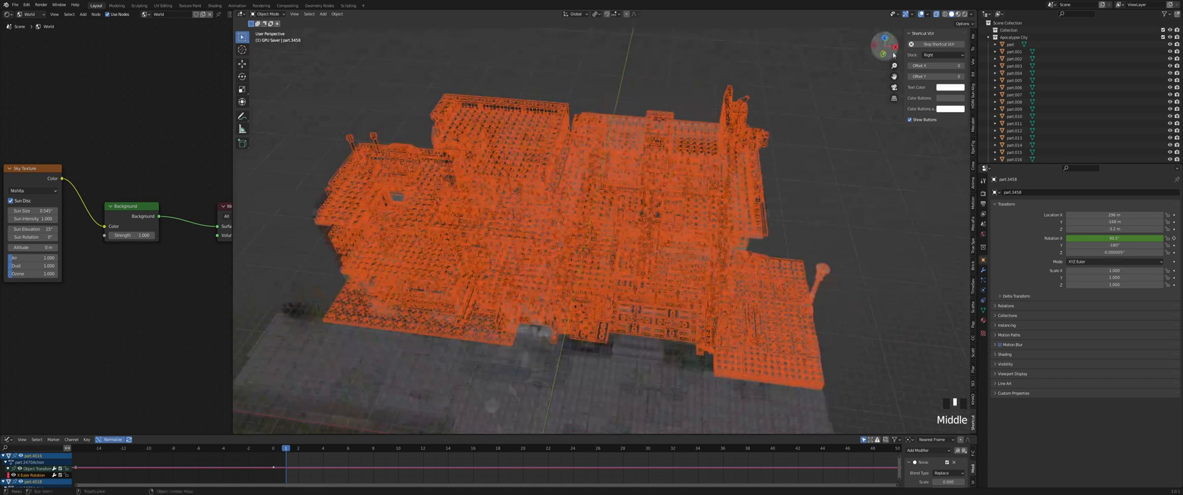
pyautogui.click(921, 14)
pyautogui.click(920, 14)
pyautogui.click(936, 14)
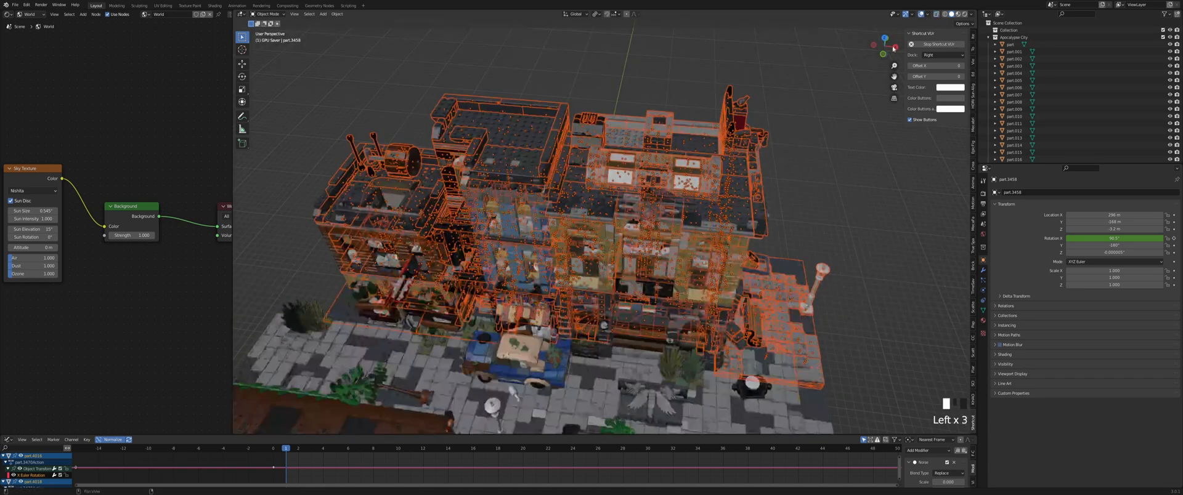
# Add the missed trim parts on the corner building's facade to the selection
pyautogui.scroll(5, 728, 121)
pyautogui.moveTo(729, 122); pyautogui.dragTo(657, 111, button='middle')
pyautogui.scroll(-1, 656, 112)
pyautogui.middleClick(656, 112)
pyautogui.keyDown('shift'); pyautogui.click(360, 200); pyautogui.keyUp('shift')
pyautogui.keyDown('shift'); pyautogui.click(360, 199); pyautogui.keyUp('shift')
pyautogui.keyDown('shift'); pyautogui.click(360, 199); pyautogui.keyUp('shift')
pyautogui.keyDown('shift'); pyautogui.click(360, 199); pyautogui.keyUp('shift')
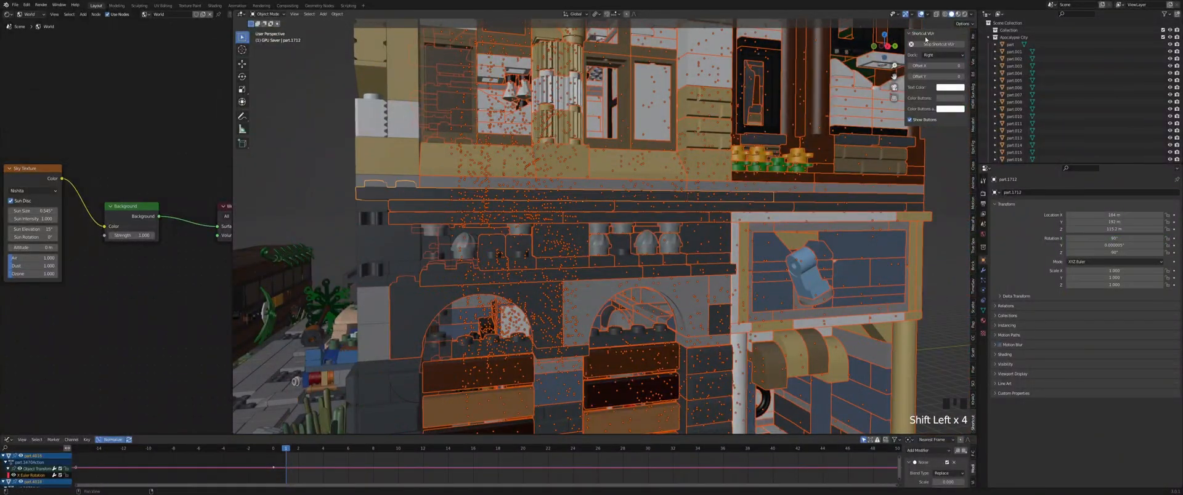
# Clear the selection and box-select the buildings again in left orthographic view
pyautogui.moveTo(885, 49)
pyautogui.mouseDown(button='middle')
pyautogui.moveTo(828, 124)
pyautogui.moveTo(779, 130)
pyautogui.moveTo(790, 185)
pyautogui.mouseUp(button='middle')
pyautogui.press('z')
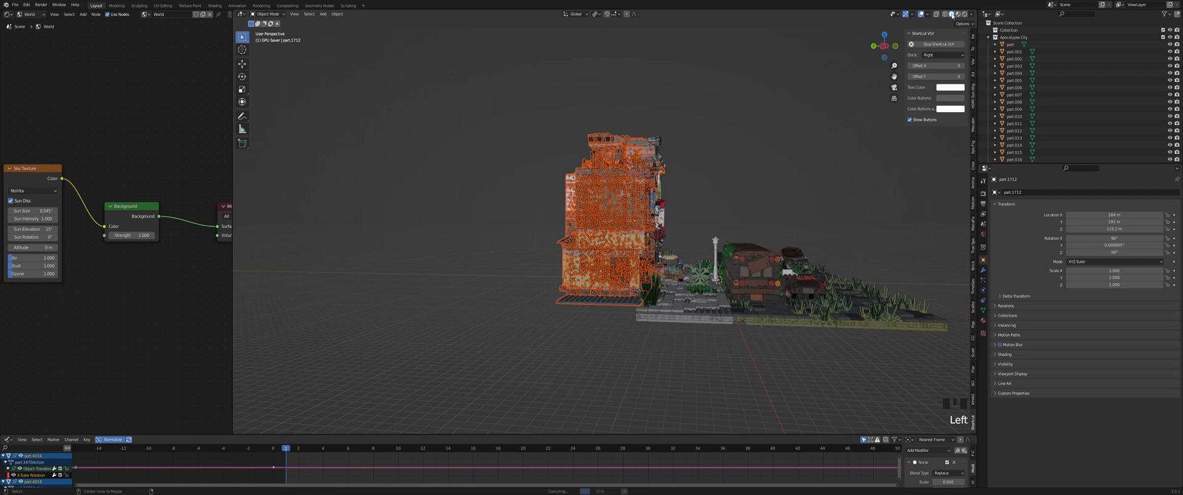
pyautogui.scroll(4, 825, 101)
pyautogui.click(882, 47)
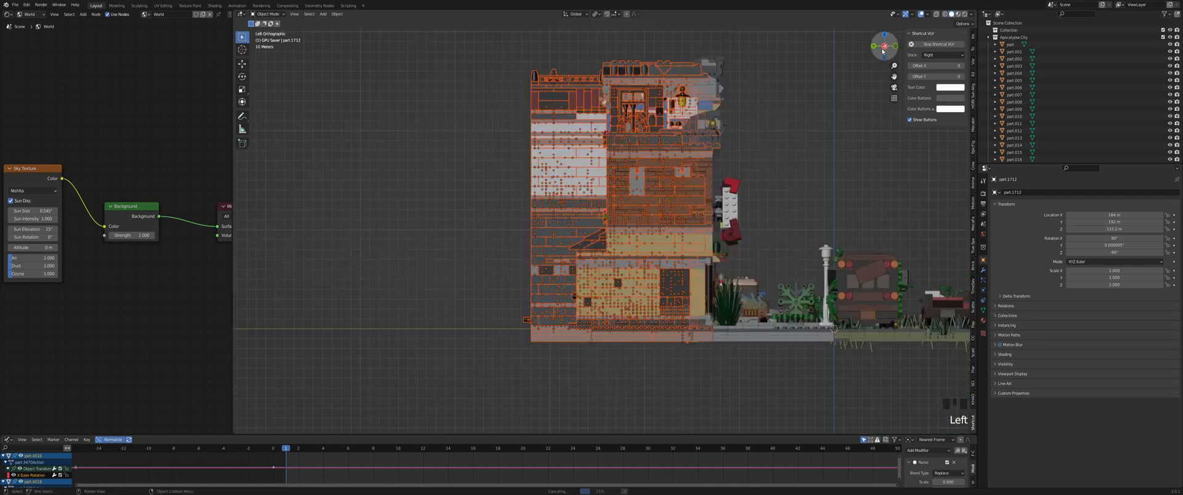
pyautogui.click(465, 67)
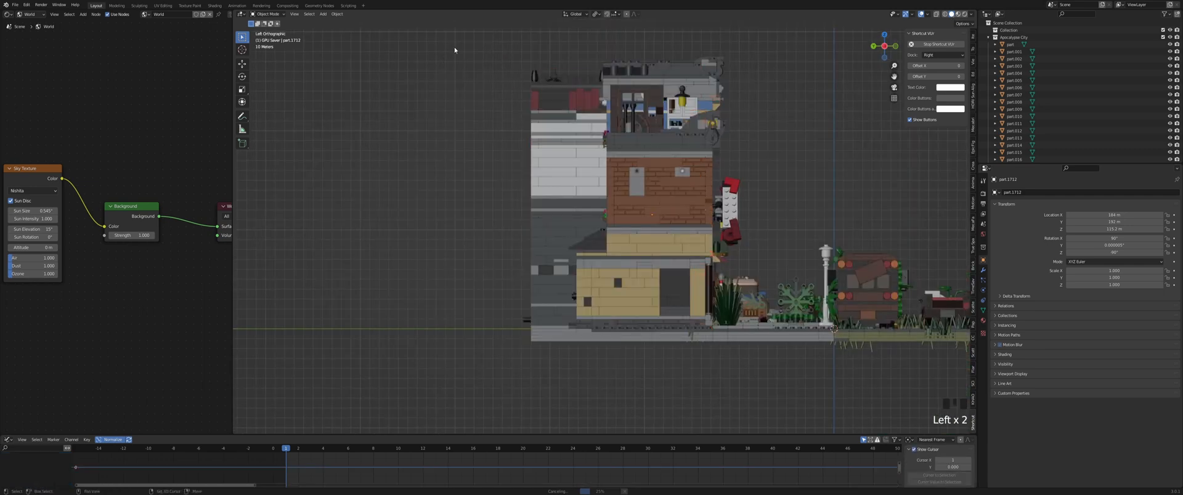
pyautogui.keyDown('shift'); pyautogui.moveTo(452, 43); pyautogui.dragTo(708, 465); pyautogui.keyUp('shift')
# Add a missed building part near the hanging sign to the selection and inspect the facade up close
pyautogui.keyDown('shift'); pyautogui.moveTo(755, 234); pyautogui.dragTo(704, 224, button='middle'); pyautogui.keyUp('shift')
pyautogui.scroll(6, 696, 225)
pyautogui.scroll(-3, 807, 213)
pyautogui.keyDown('shift'); pyautogui.click(820, 202); pyautogui.keyUp('shift')
pyautogui.moveTo(820, 202); pyautogui.dragTo(826, 222, button='middle')
pyautogui.scroll(-3, 779, 227)
pyautogui.hotkey('shift', 'f')
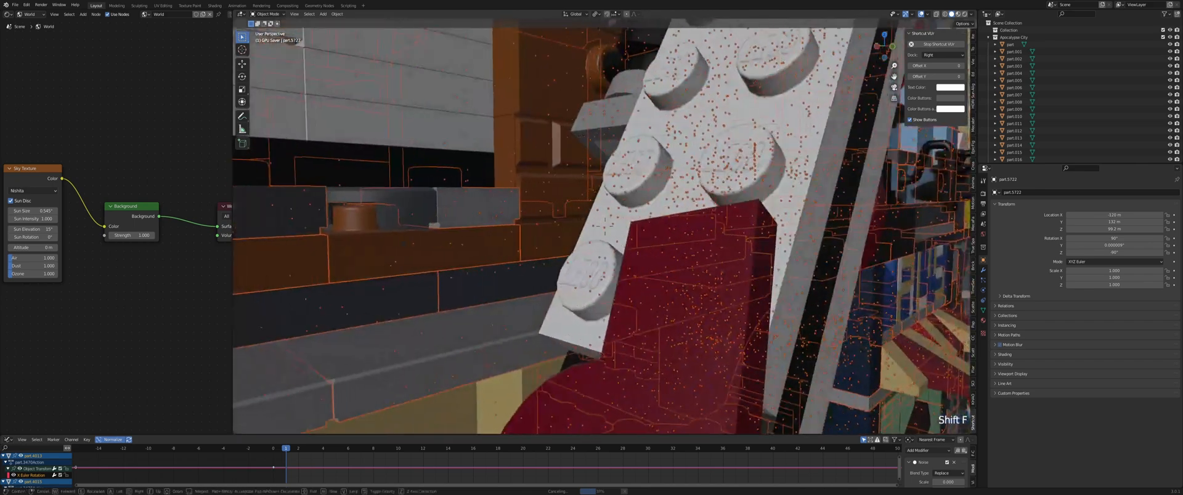
pyautogui.press('s')
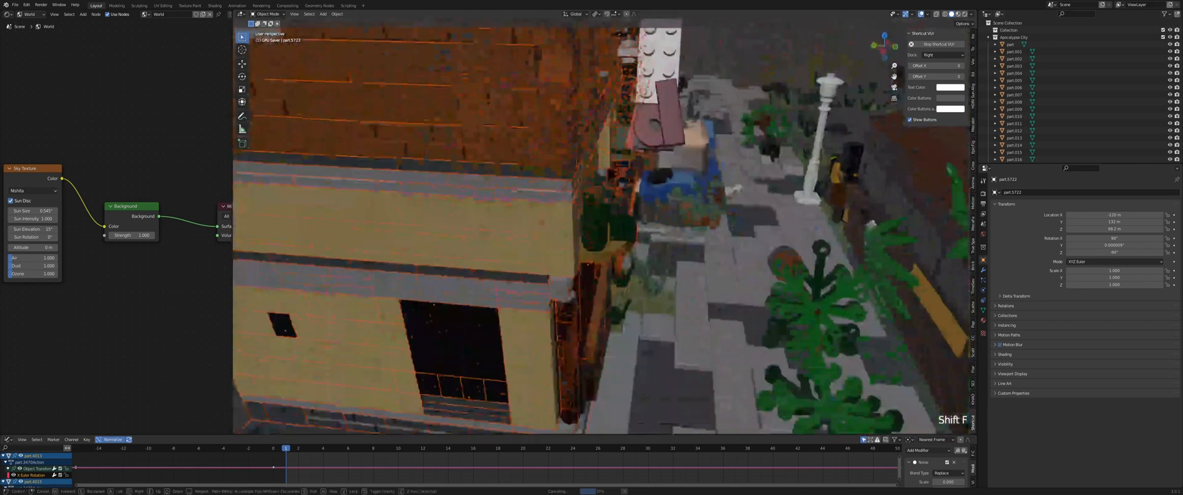
pyautogui.rightClick(616, 227)
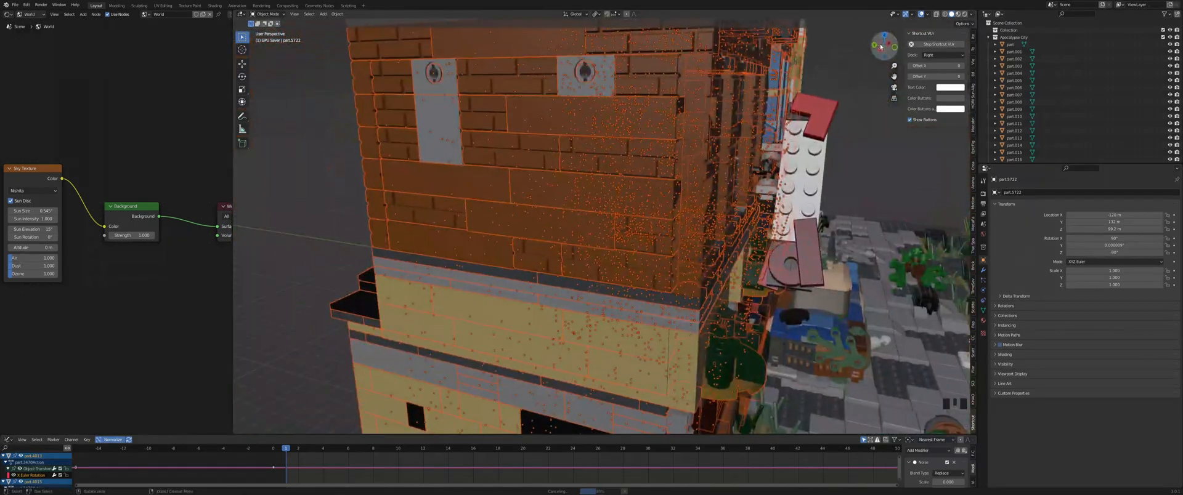
# Box-select the buildings again in left orthographic view and add a missed part on the yellow wall
pyautogui.click(878, 51)
pyautogui.scroll(-5, 484, 76)
pyautogui.scroll(-1, 620, 320)
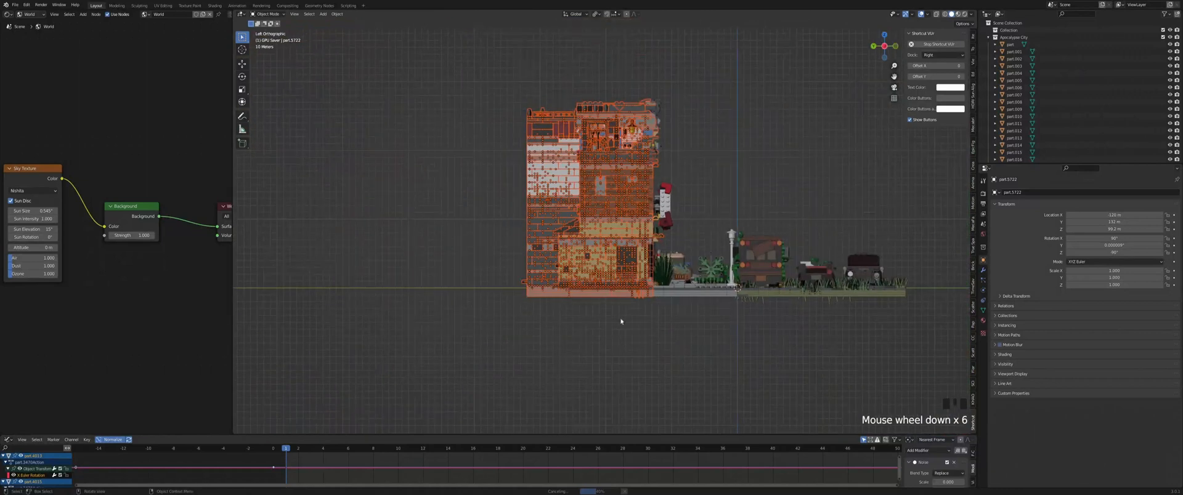
pyautogui.click(472, 77)
pyautogui.moveTo(473, 78); pyautogui.dragTo(612, 401)
pyautogui.scroll(6, 677, 353)
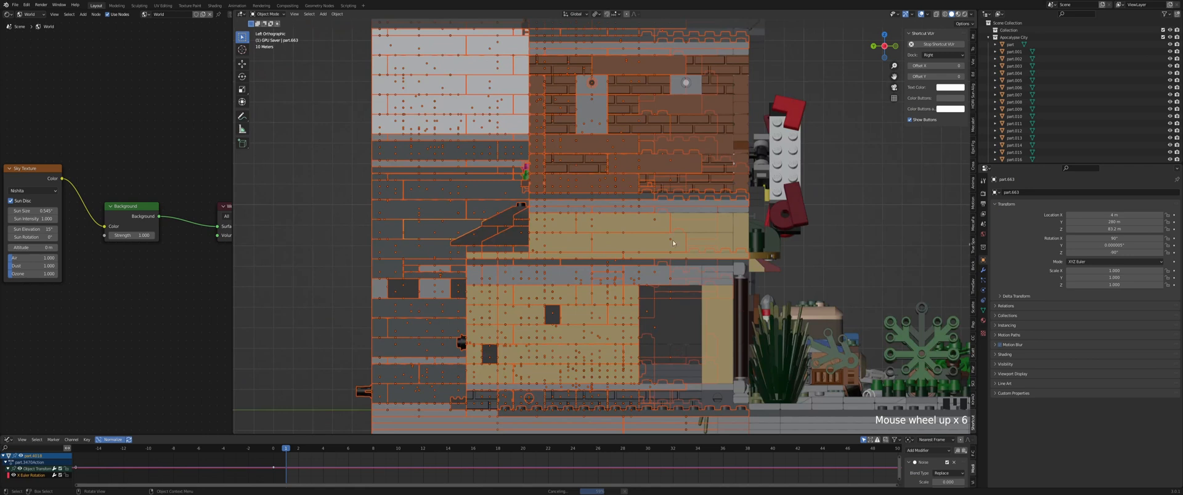
pyautogui.keyDown('shift'); pyautogui.click(725, 226); pyautogui.keyUp('shift')
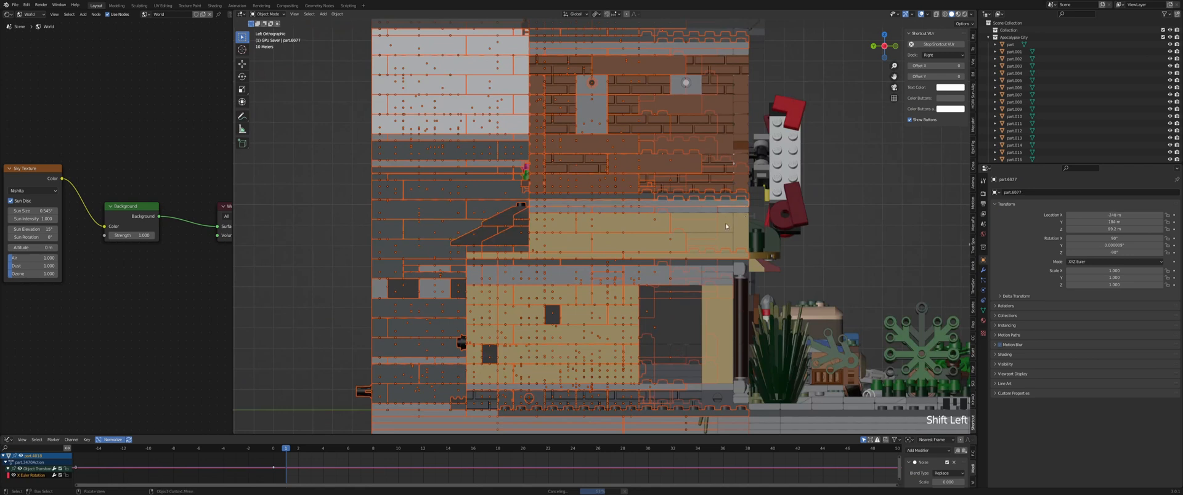
# Box-select the yellow wall band of the buildings and extend the selection up through the brick storey
pyautogui.moveTo(338, 211); pyautogui.dragTo(674, 253)
pyautogui.moveTo(706, 222); pyautogui.dragTo(356, 246)
pyautogui.keyDown('shift'); pyautogui.moveTo(478, 179); pyautogui.dragTo(578, 200, button='middle'); pyautogui.keyUp('shift')
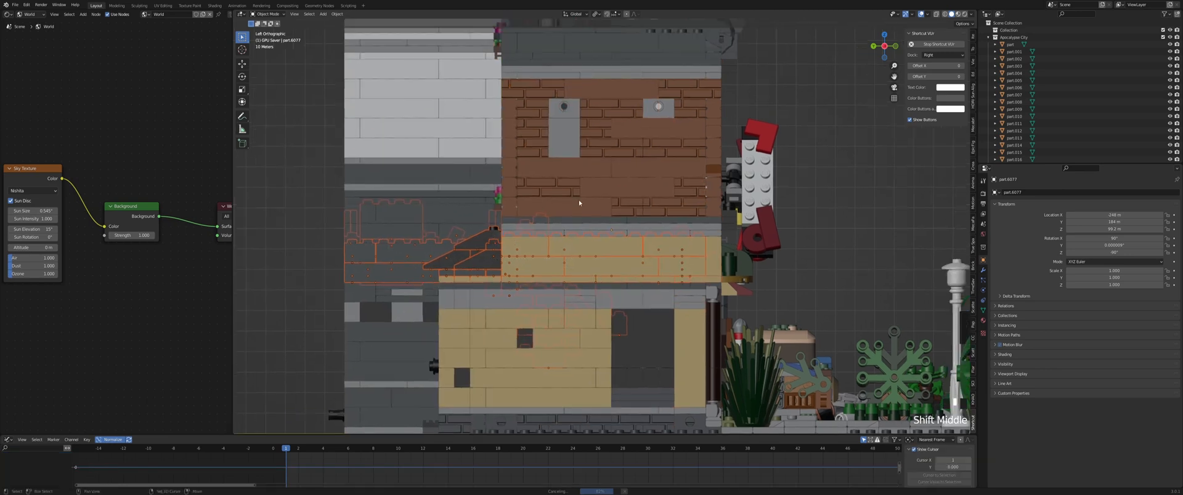
pyautogui.keyDown('shift'); pyautogui.moveTo(695, 211); pyautogui.dragTo(345, 197); pyautogui.keyUp('shift')
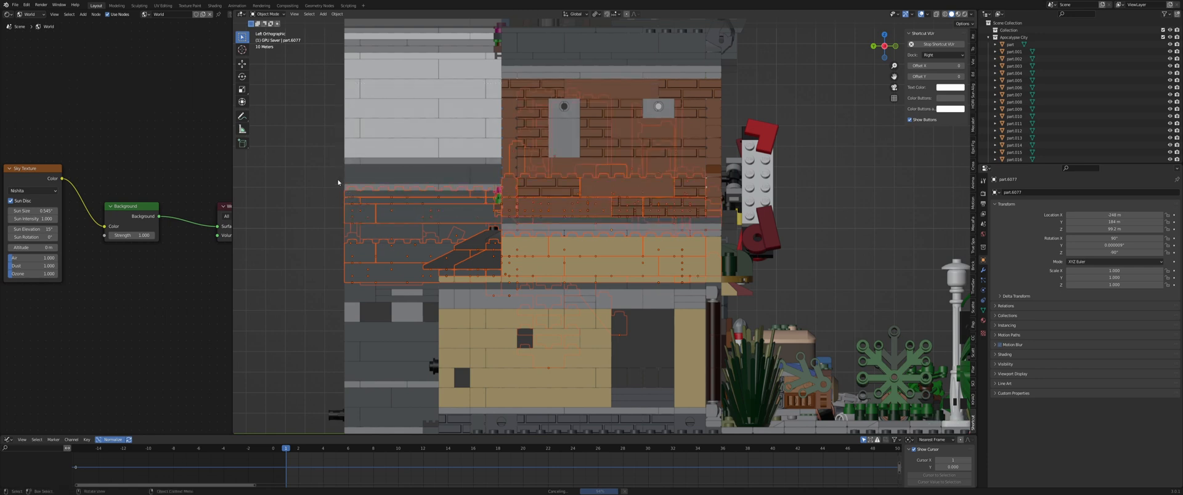
pyautogui.keyDown('shift'); pyautogui.moveTo(639, 168); pyautogui.dragTo(314, 178); pyautogui.keyUp('shift')
pyautogui.keyDown('shift'); pyautogui.moveTo(356, 146); pyautogui.dragTo(697, 85); pyautogui.keyUp('shift')
# Extend the selection over the upper storeys and roofs until the full height of the buildings is covered
pyautogui.keyDown('shift'); pyautogui.moveTo(507, 75); pyautogui.dragTo(537, 179, button='middle'); pyautogui.keyUp('shift')
pyautogui.keyDown('shift'); pyautogui.click(536, 179); pyautogui.keyUp('shift')
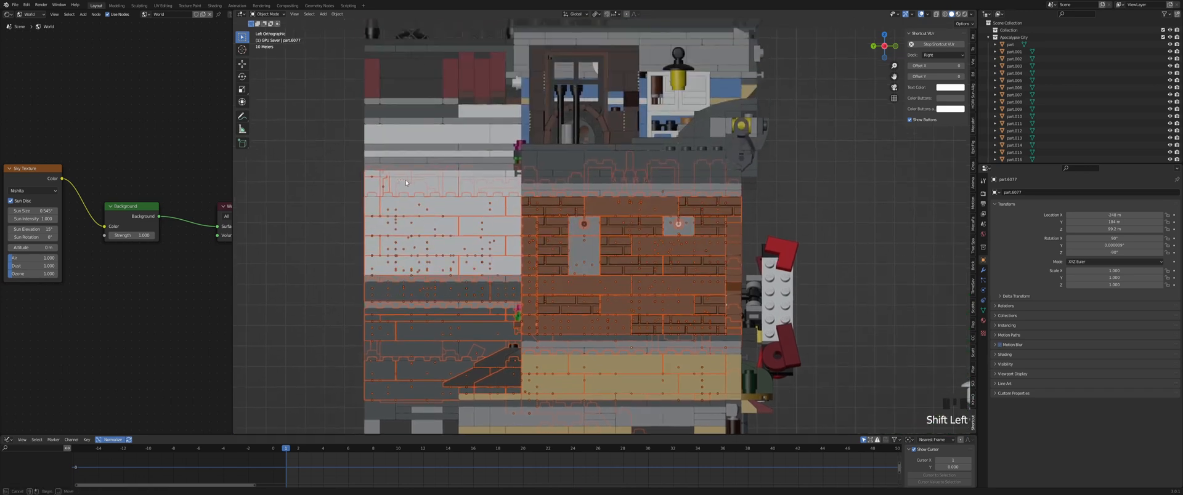
pyautogui.keyDown('shift'); pyautogui.moveTo(717, 180); pyautogui.dragTo(501, 135); pyautogui.keyUp('shift')
pyautogui.keyDown('shift'); pyautogui.moveTo(375, 108); pyautogui.dragTo(547, 28); pyautogui.keyUp('shift')
pyautogui.scroll(-5, 547, 37)
pyautogui.moveTo(457, 83); pyautogui.dragTo(638, 434)
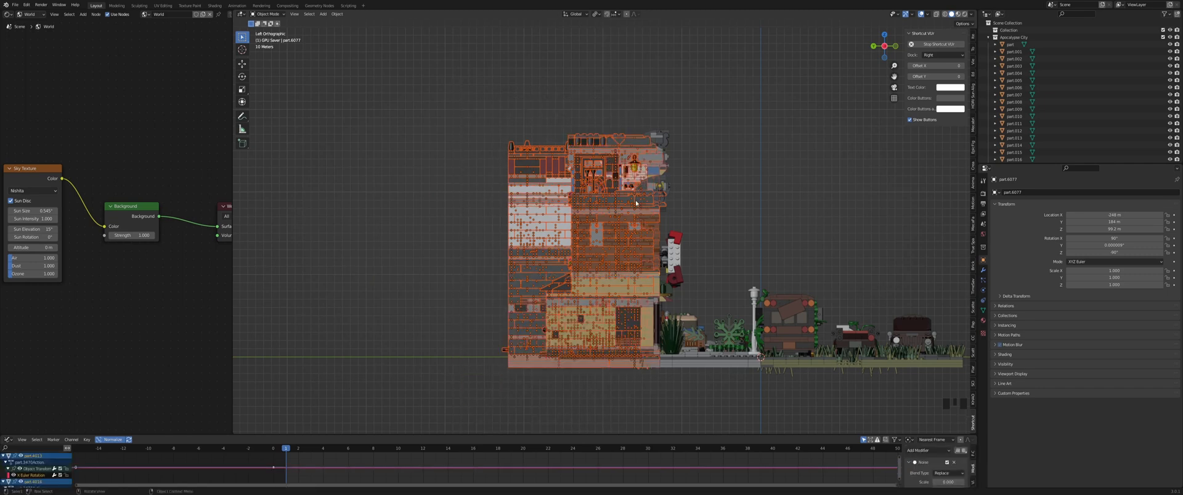
# Move the selected building parts to the GPU Saver collection
pyautogui.click(987, 37)
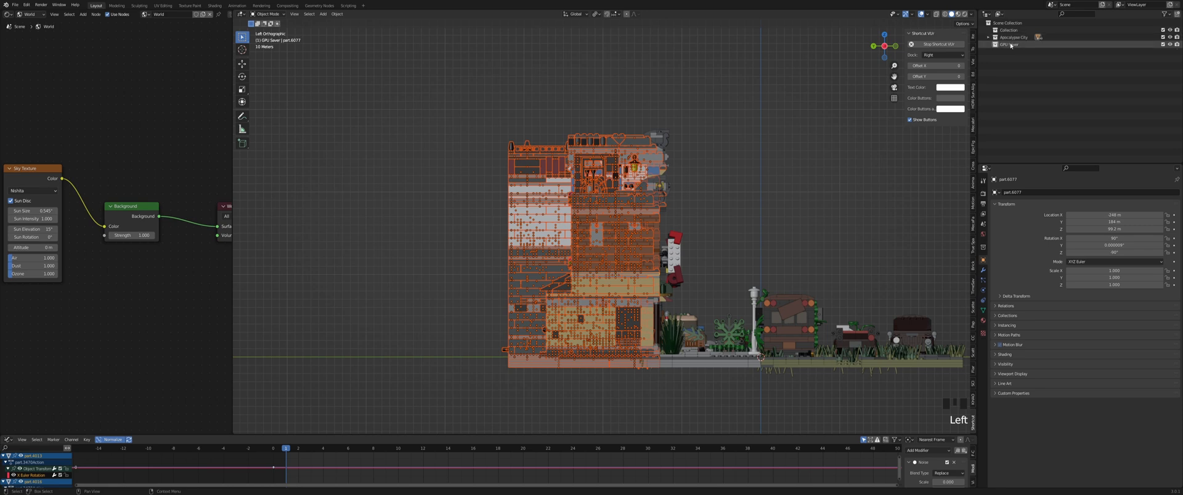
pyautogui.rightClick(725, 207)
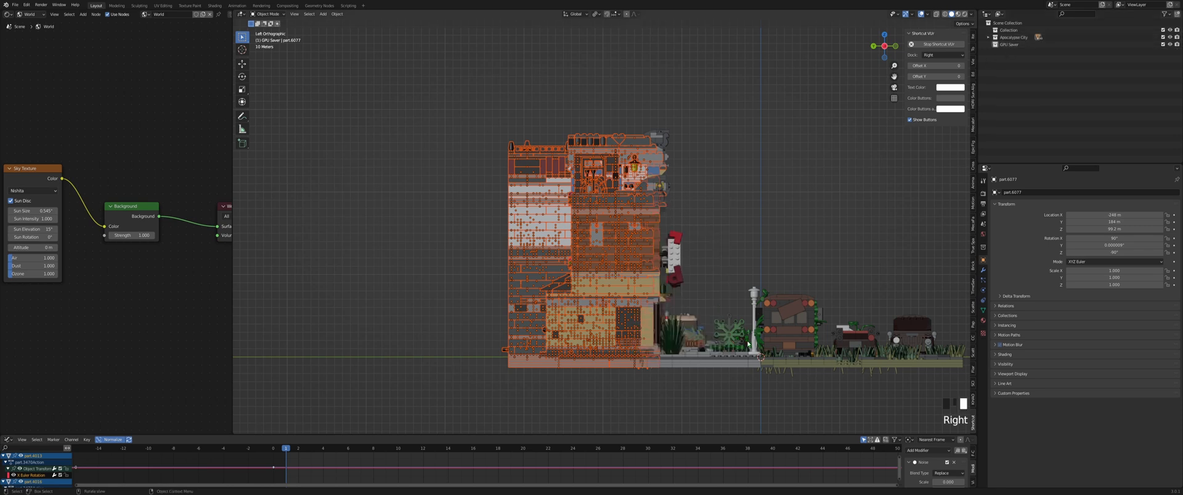
pyautogui.rightClick(692, 313)
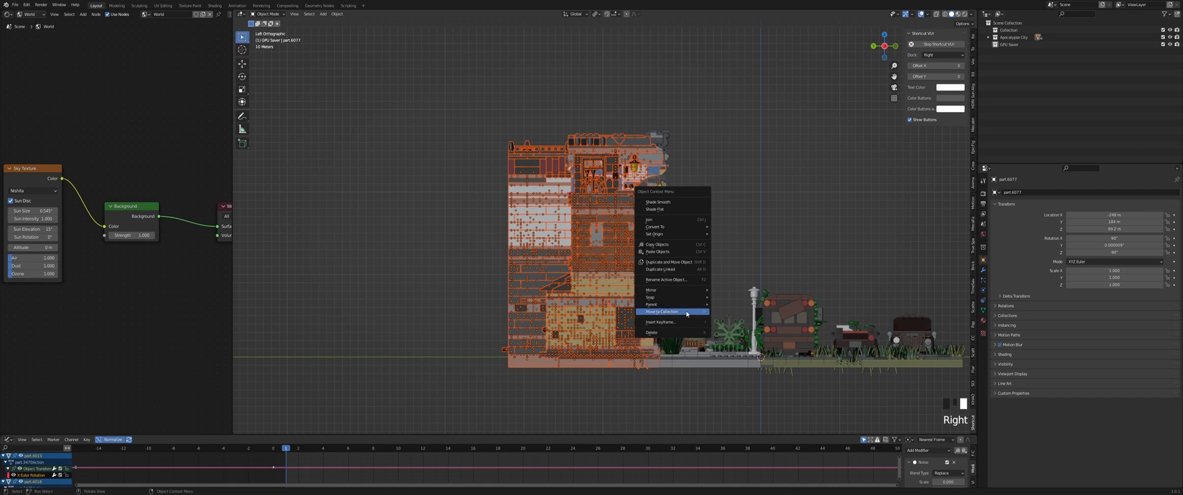
pyautogui.click(686, 312)
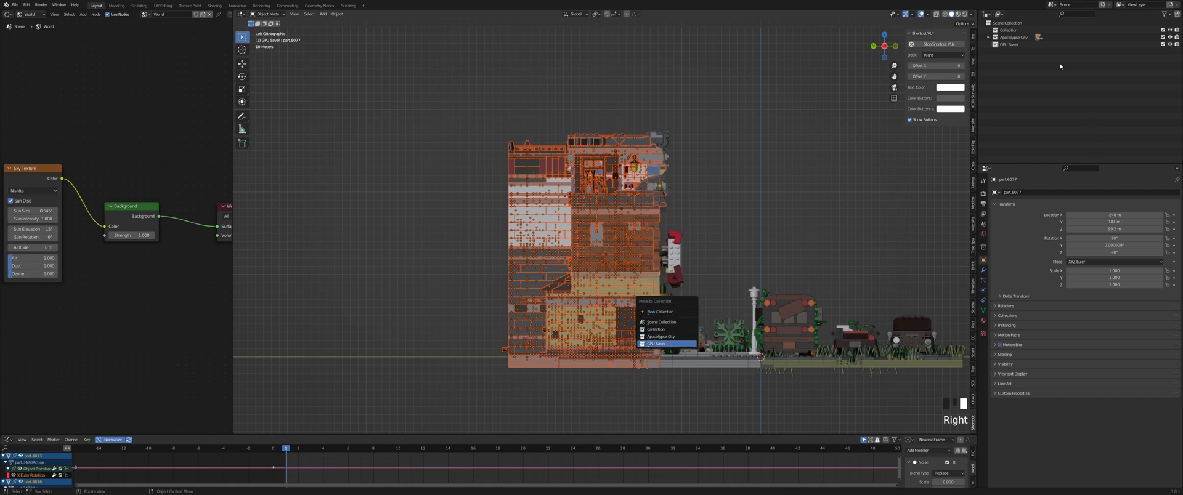
pyautogui.click(668, 344)
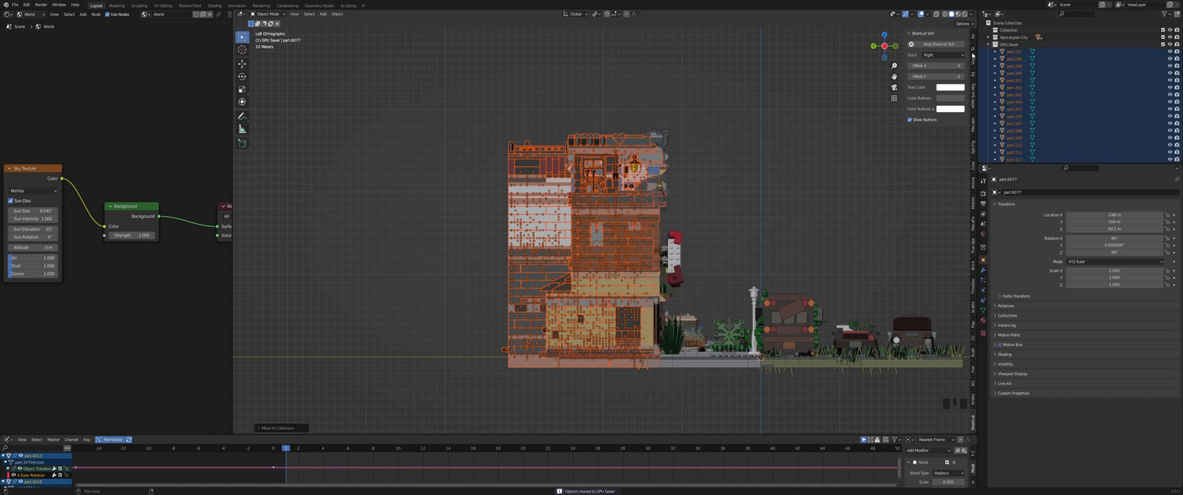
# Collapse the GPU Saver collection, hide it in the viewport, and check the street front in solid shading
pyautogui.click(988, 45)
pyautogui.click(1018, 48)
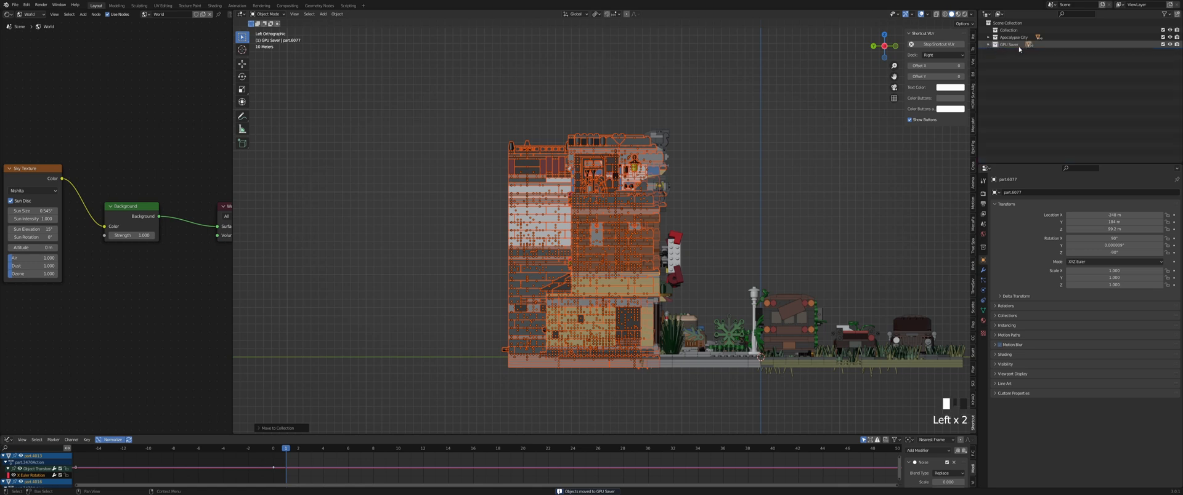
pyautogui.click(1170, 45)
pyautogui.moveTo(850, 147); pyautogui.dragTo(821, 131, button='middle')
pyautogui.scroll(-3, 826, 158)
pyautogui.click(937, 14)
pyautogui.click(936, 15)
pyautogui.click(951, 14)
pyautogui.scroll(1, 865, 88)
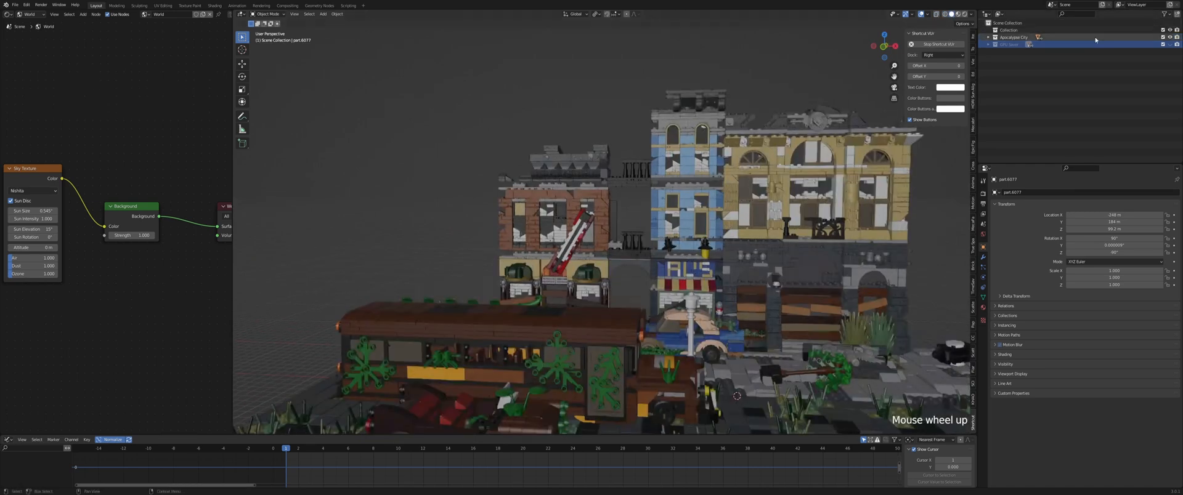
# Toggle the GPU Saver collection's visibility to compare the scene from the front and side, leaving it hidden
pyautogui.click(1170, 44)
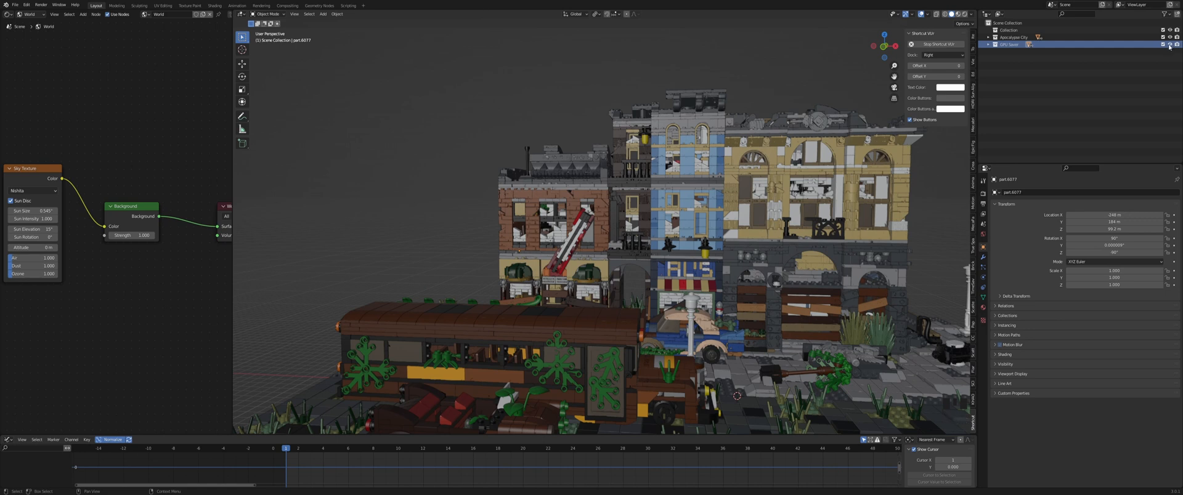
pyautogui.moveTo(936, 117); pyautogui.dragTo(804, 110, button='middle')
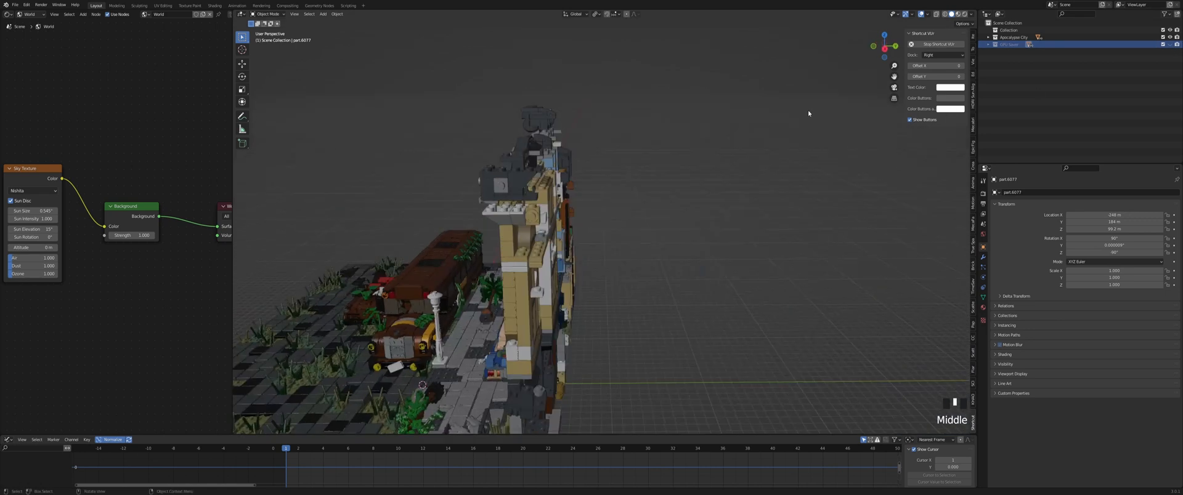
pyautogui.click(1168, 45)
pyautogui.click(1168, 44)
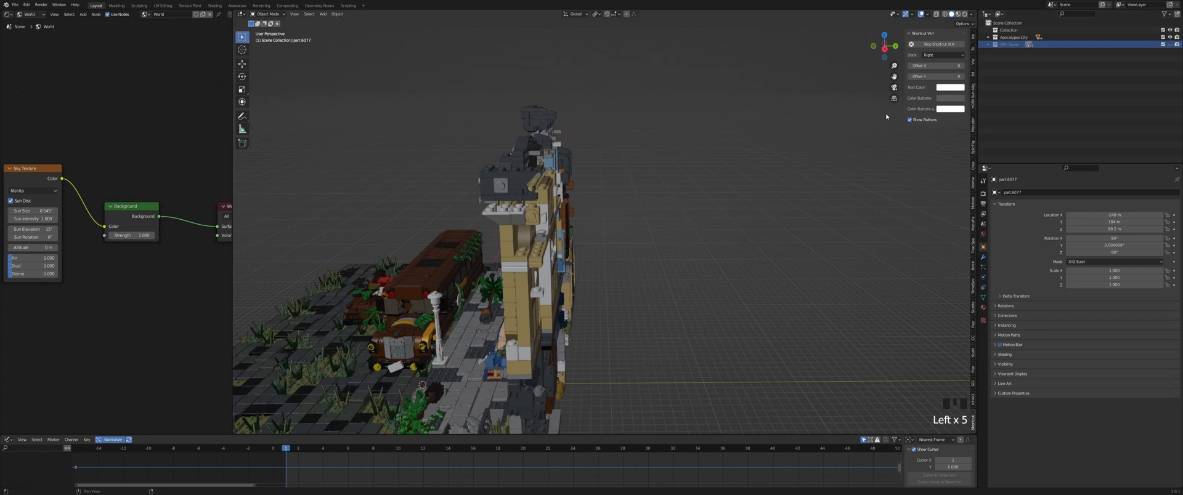
pyautogui.scroll(2, 770, 155)
pyautogui.scroll(-3, 770, 155)
pyautogui.moveTo(781, 311); pyautogui.dragTo(771, 174, button='middle')
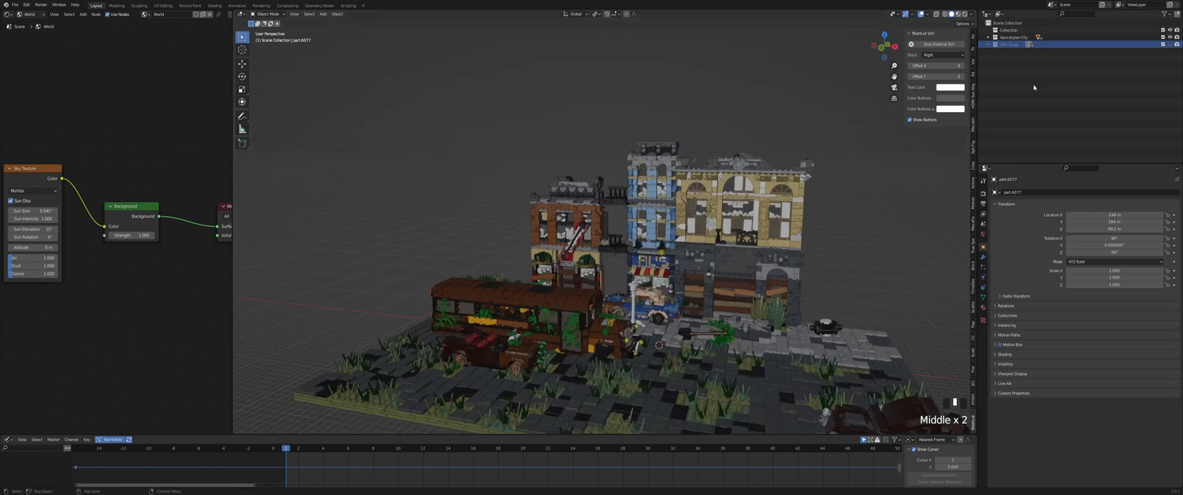
# Save the file and switch the viewport to rendered shading, framing the street scene
pyautogui.hotkey('ctrl', 's')
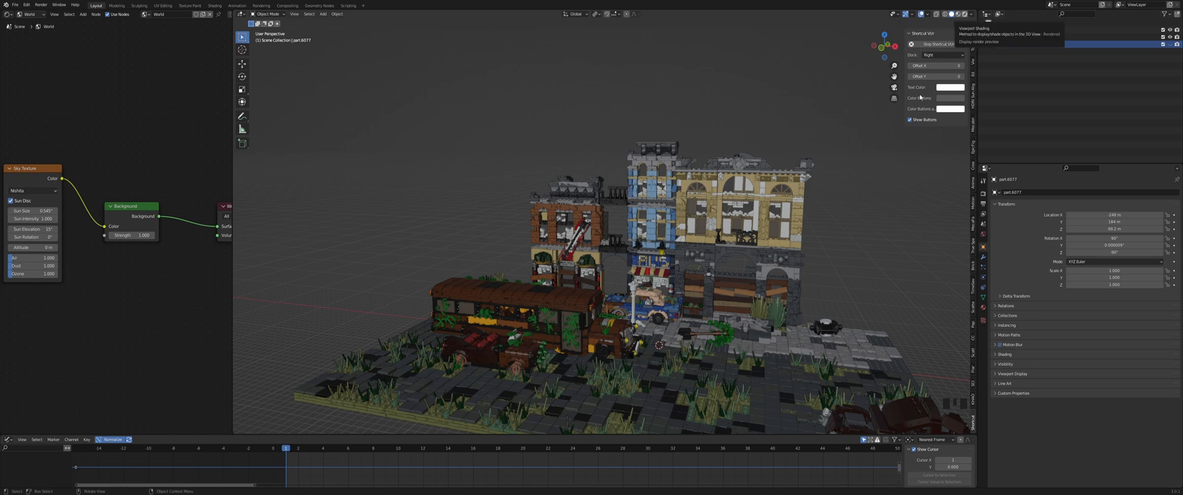
pyautogui.click(964, 14)
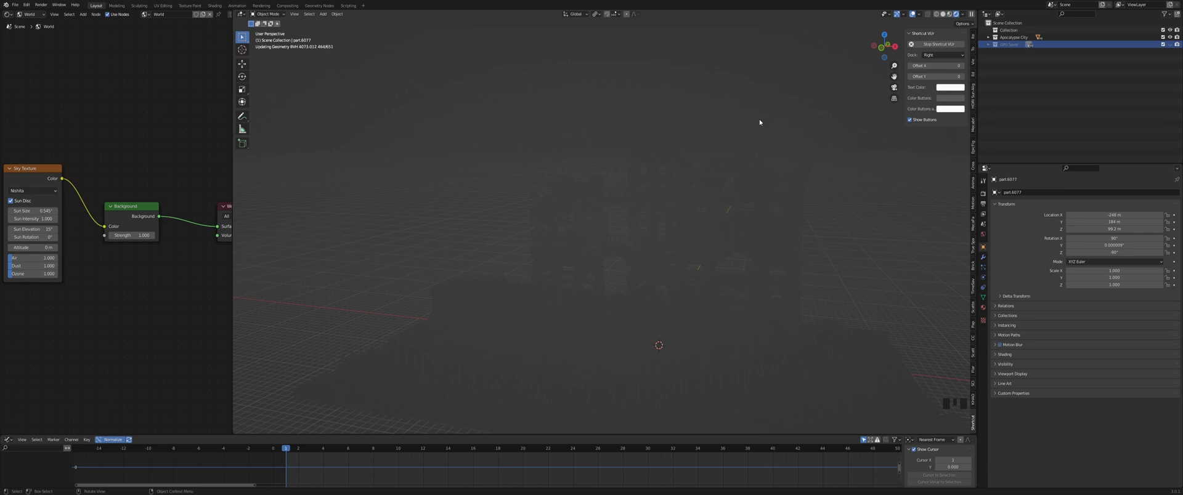
pyautogui.moveTo(764, 92); pyautogui.dragTo(763, 73, button='middle')
pyautogui.scroll(-3, 778, 101)
pyautogui.scroll(2, 766, 80)
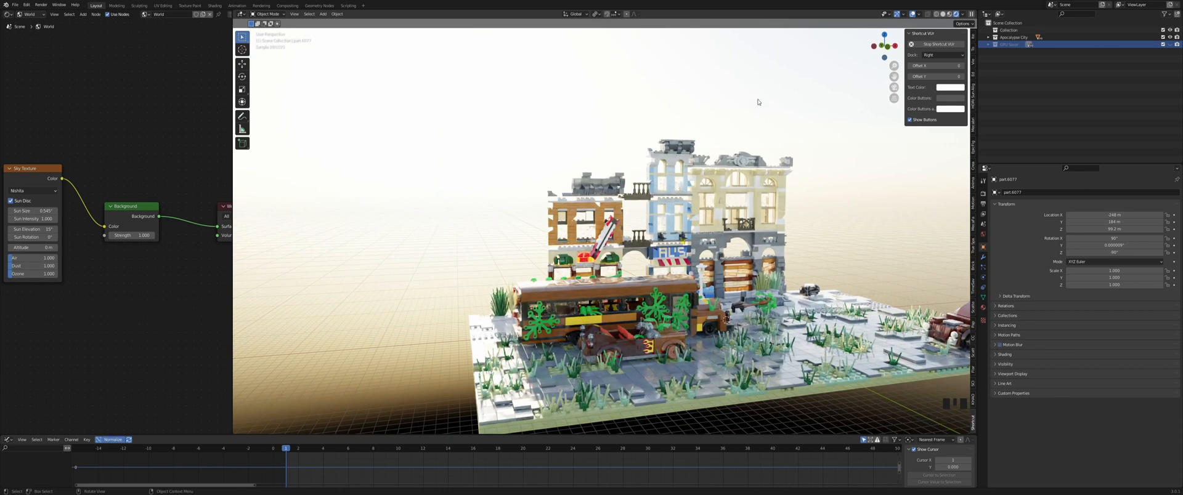
# Try a sun elevation of 1° on the Sky Texture and settle on 5°
pyautogui.click(38, 229)
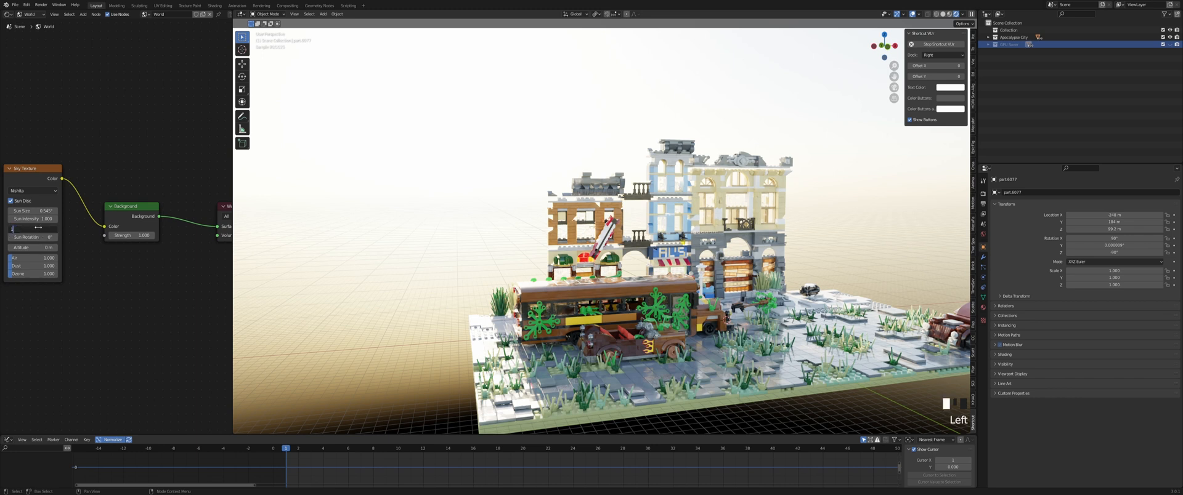
pyautogui.press('Return')
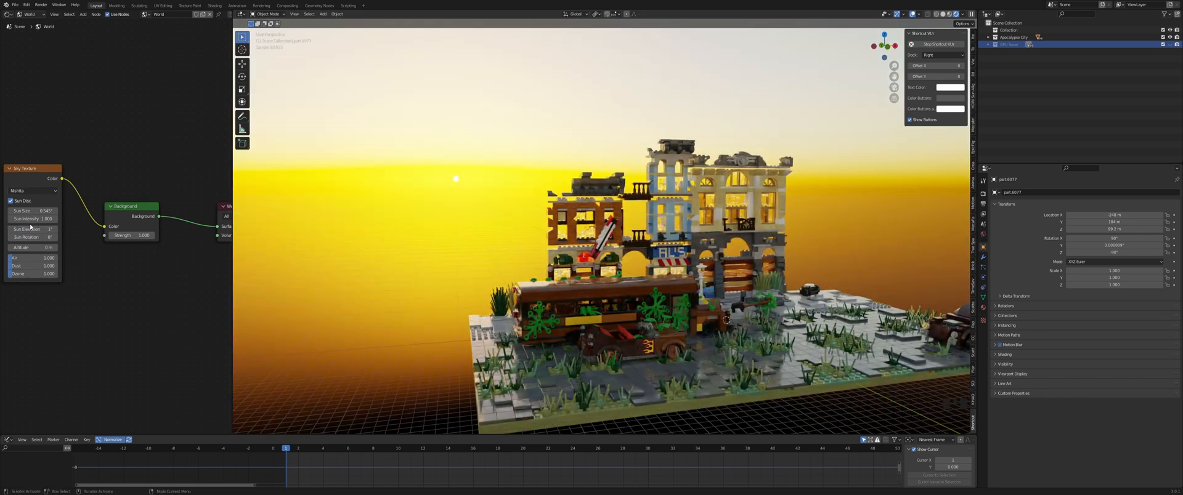
pyautogui.click(27, 229)
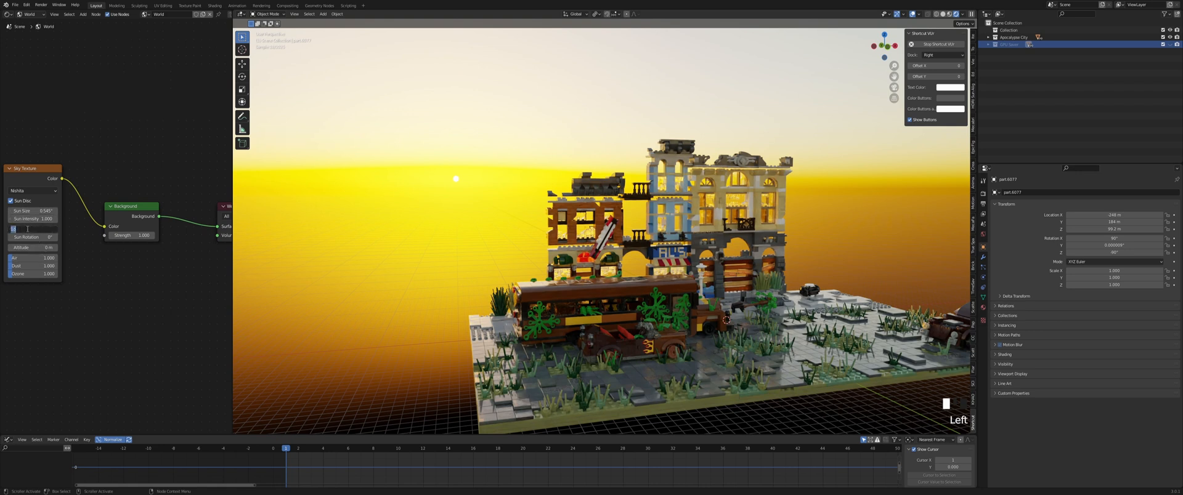
pyautogui.write('5')
pyautogui.press('Return')
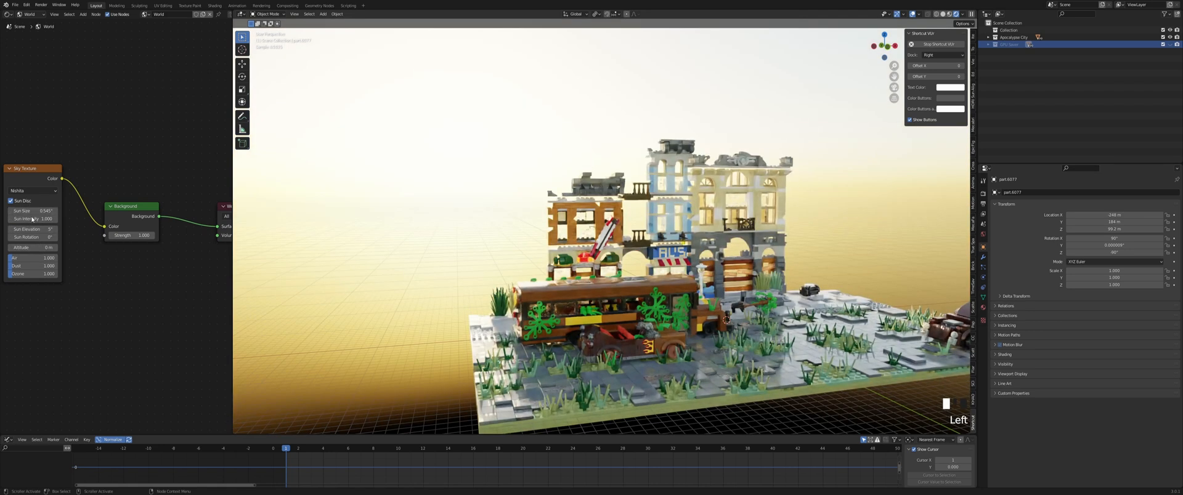
# Set the sun size to 5°, and try lowering the sun intensity to nearly zero before undoing it
pyautogui.click(33, 212)
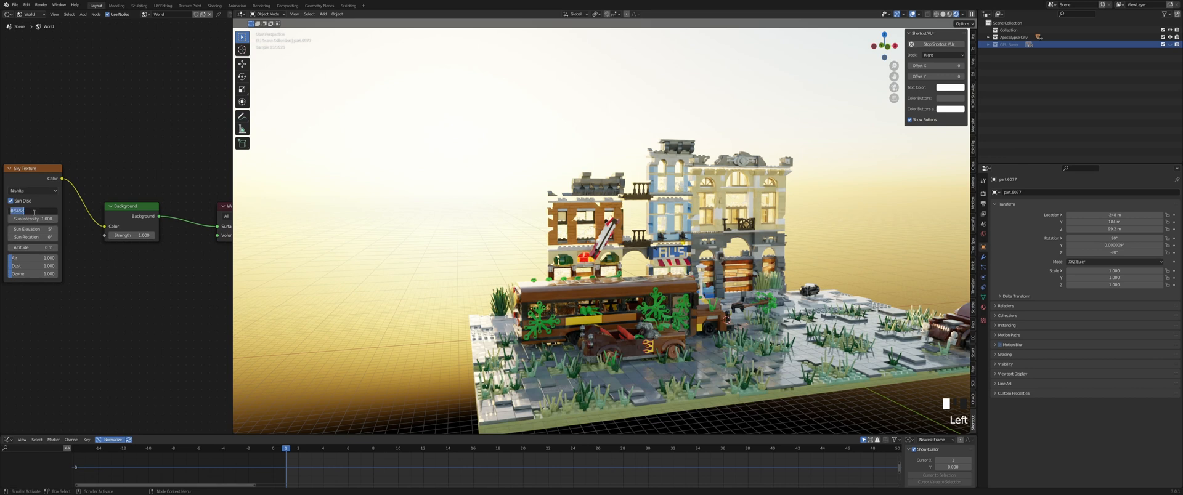
pyautogui.press('Return')
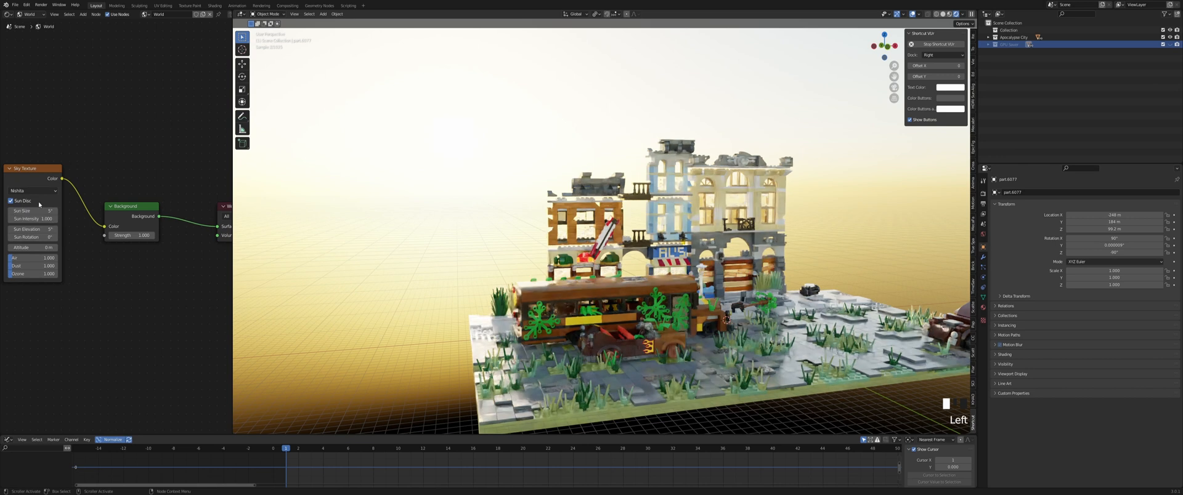
pyautogui.scroll(3, 404, 164)
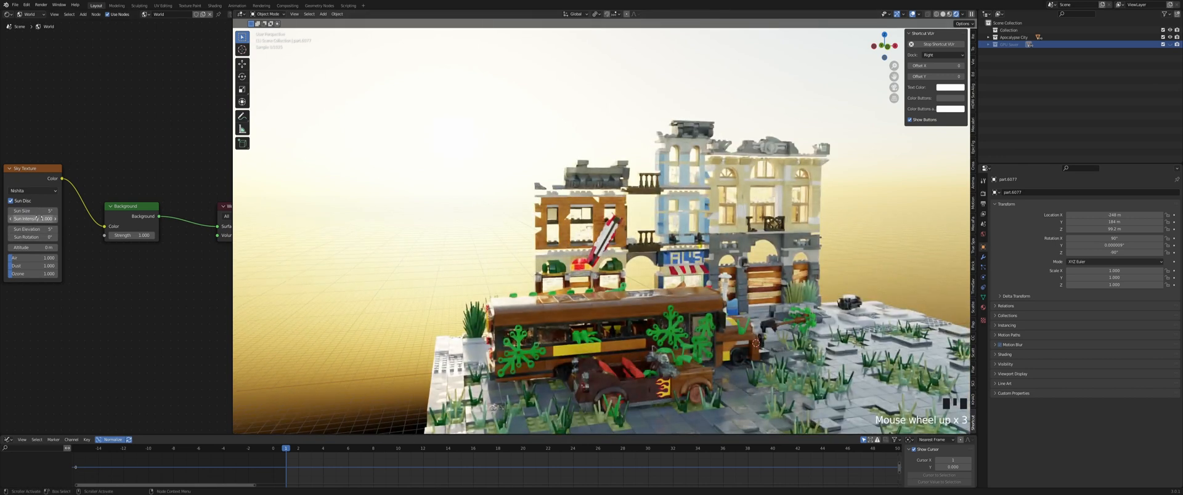
pyautogui.moveTo(38, 219); pyautogui.dragTo(8, 219)
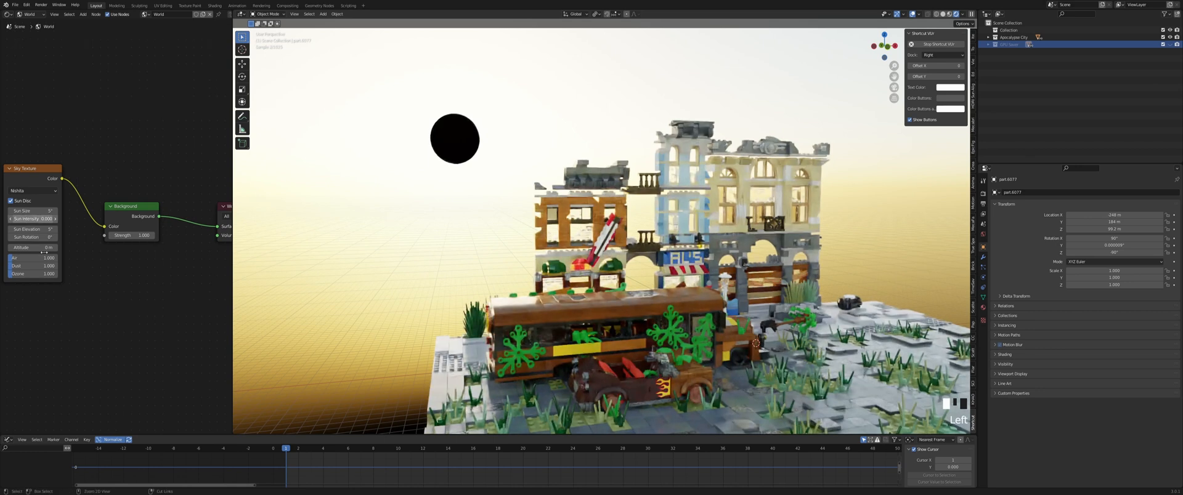
pyautogui.hotkey('ctrl', 'z')
# Try several Air density values above 1 on the Sky Texture while checking the sky around the sun
pyautogui.moveTo(40, 258)
pyautogui.mouseDown()
pyautogui.moveTo(8, 258)
pyautogui.moveTo(46, 258)
pyautogui.moveTo(9, 258)
pyautogui.moveTo(24, 258)
pyautogui.mouseUp()
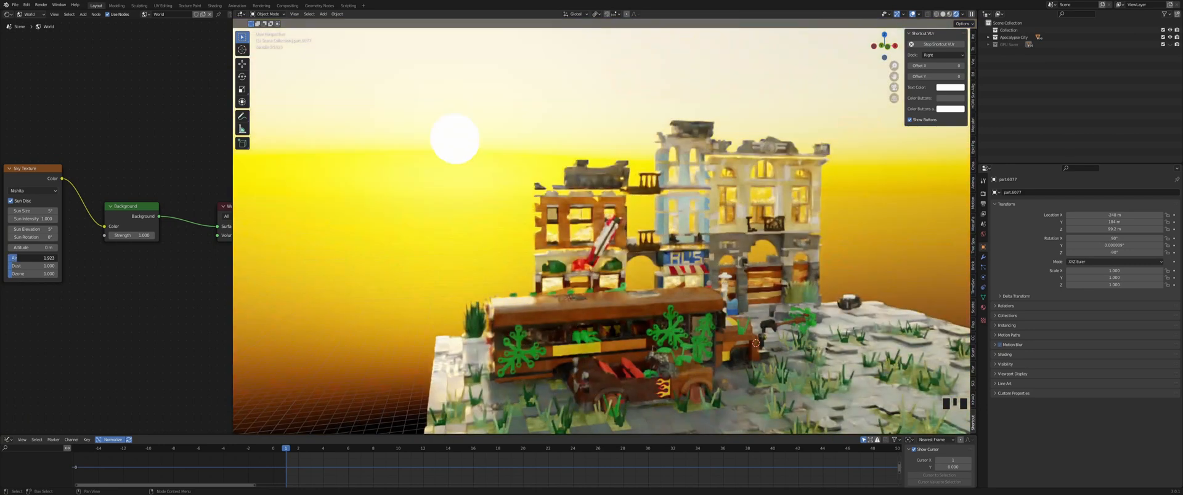
pyautogui.moveTo(14, 260); pyautogui.dragTo(14, 259)
pyautogui.moveTo(336, 225); pyautogui.dragTo(320, 224, button='middle')
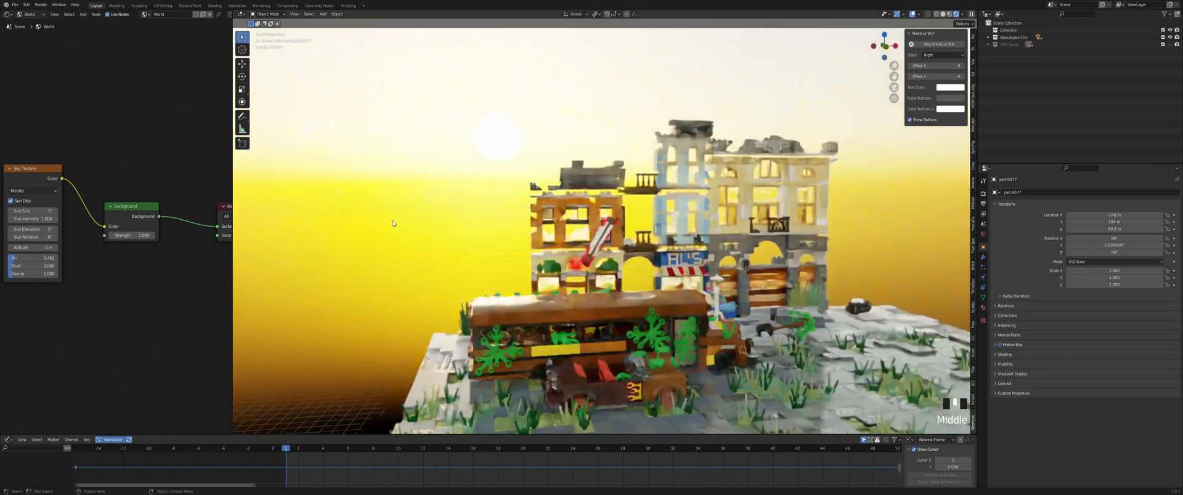
pyautogui.moveTo(483, 185)
pyautogui.mouseDown(button='middle')
pyautogui.moveTo(410, 181)
pyautogui.moveTo(538, 182)
pyautogui.moveTo(471, 188)
pyautogui.mouseUp(button='middle')
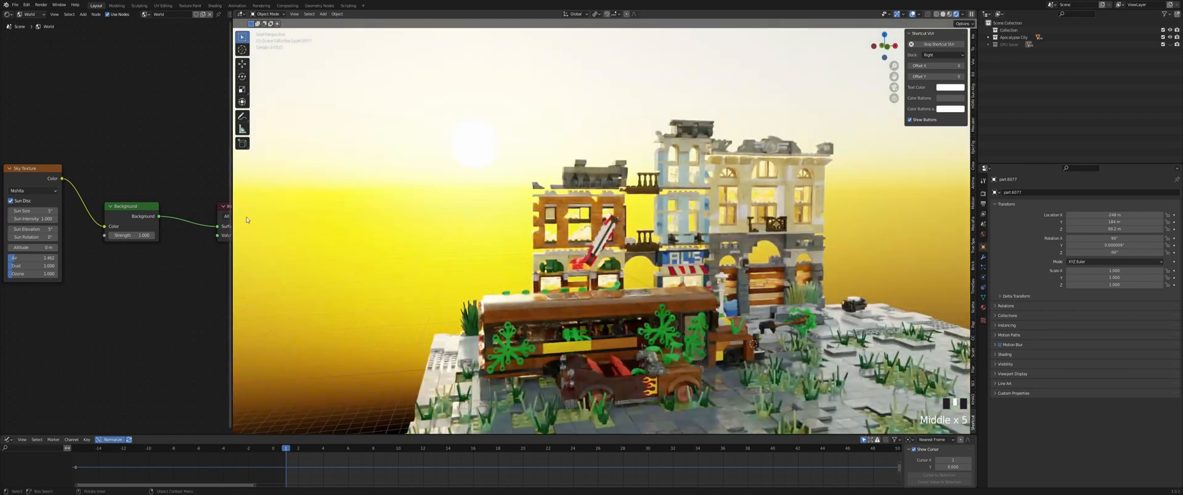
pyautogui.moveTo(38, 261); pyautogui.dragTo(71, 260)
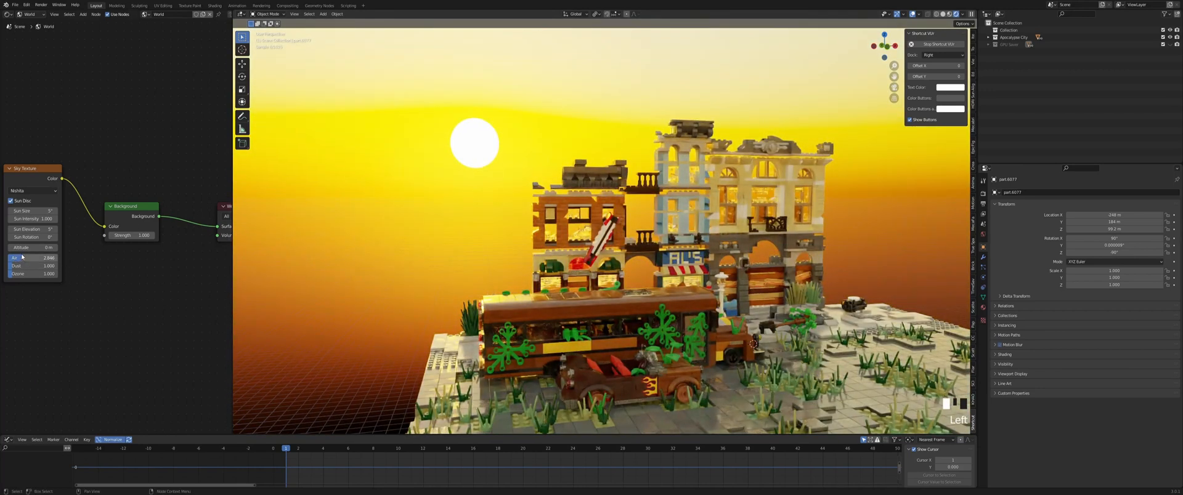
# Lower the Sky Texture's Air and Dust to 0, adjust Ozone, and inspect the building facades up close
pyautogui.moveTo(20, 266)
pyautogui.mouseDown()
pyautogui.moveTo(7, 258)
pyautogui.moveTo(14, 273)
pyautogui.mouseUp()
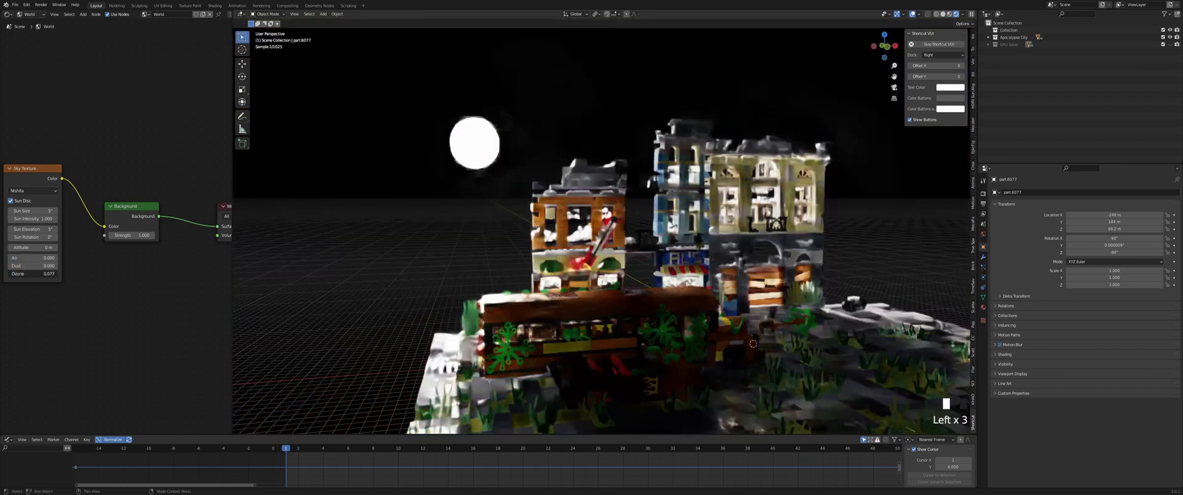
pyautogui.moveTo(610, 259); pyautogui.dragTo(528, 249, button='middle')
pyautogui.scroll(3, 645, 256)
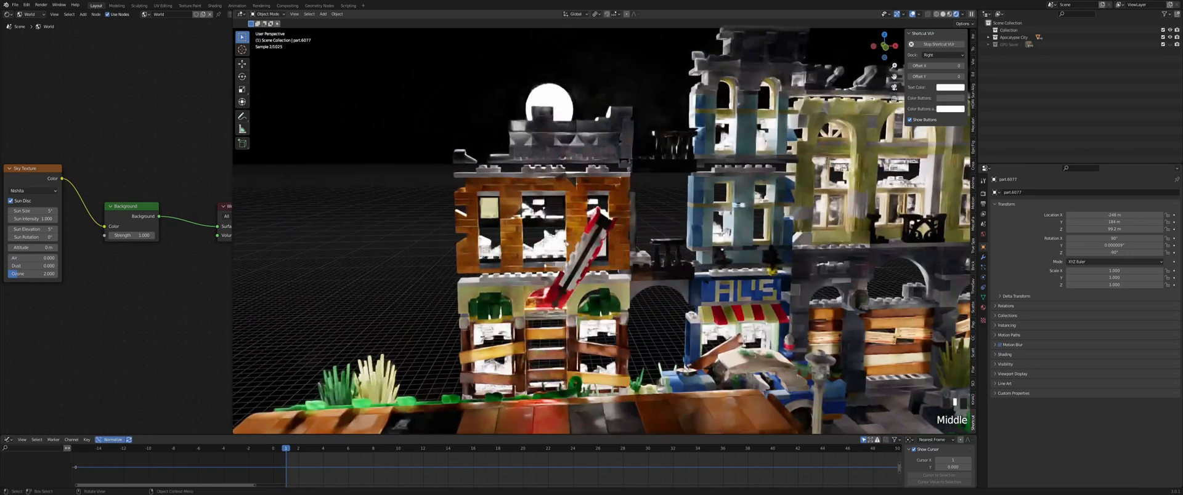
# Set the Sky Texture's Dust, Air and Ozone densities to 0.1 each
pyautogui.moveTo(25, 273); pyautogui.dragTo(10, 265)
pyautogui.click(9, 264)
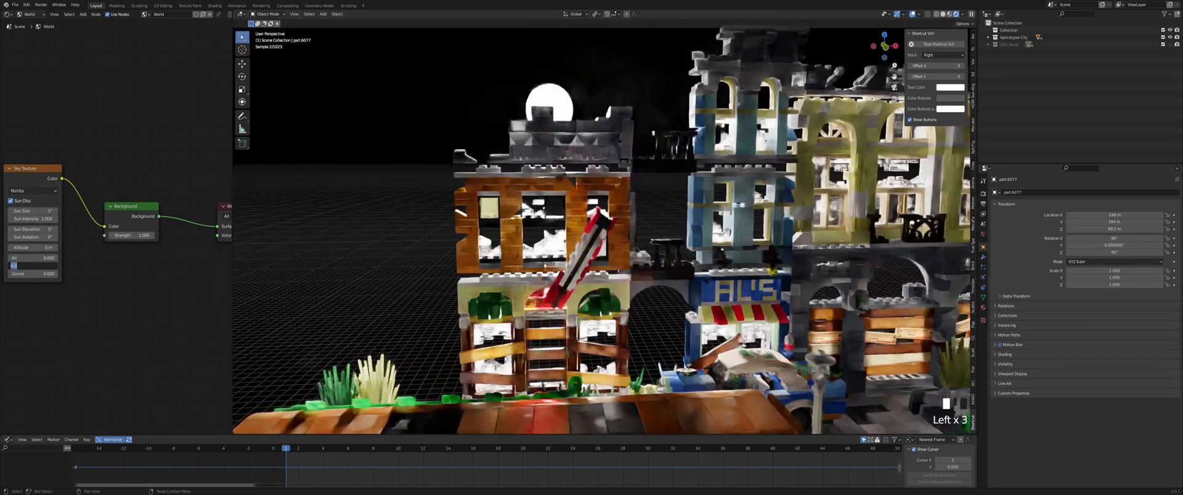
pyautogui.write('0.1')
pyautogui.press('Return')
pyautogui.scroll(-2, 333, 180)
pyautogui.moveTo(333, 180); pyautogui.dragTo(431, 167, button='middle')
pyautogui.moveTo(45, 259); pyautogui.dragTo(32, 258)
pyautogui.click(32, 255)
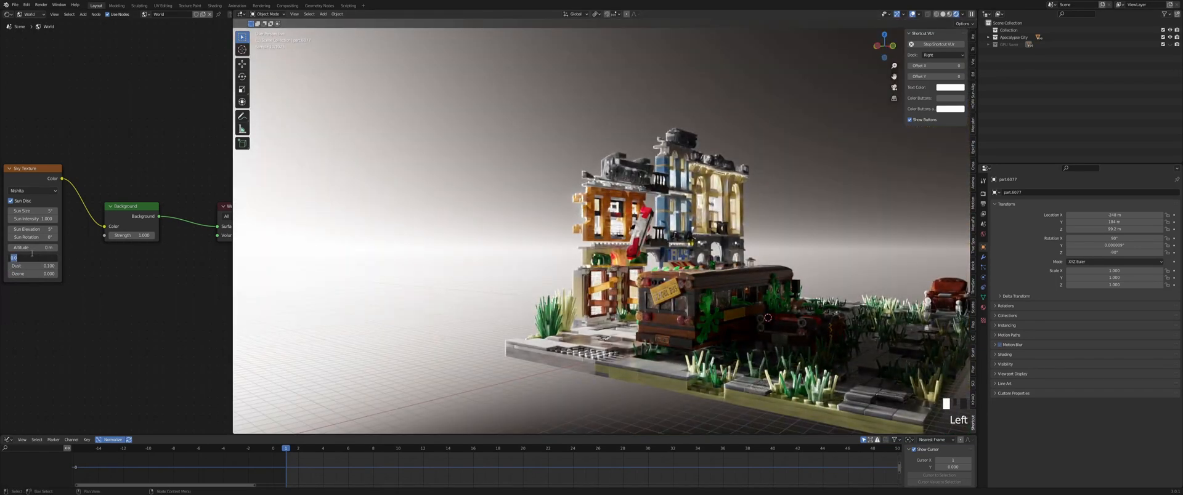
pyautogui.write('.1')
pyautogui.press('Return')
pyautogui.click(24, 272)
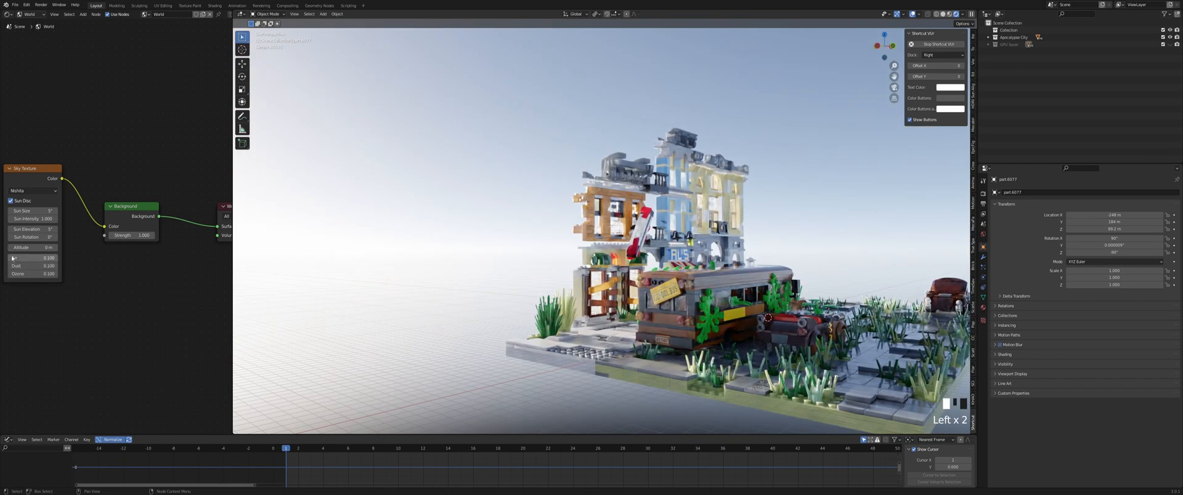
# Try a Dust density above 2 on the Sky Texture, undo it, and check the street from the front
pyautogui.moveTo(23, 265); pyautogui.dragTo(38, 265)
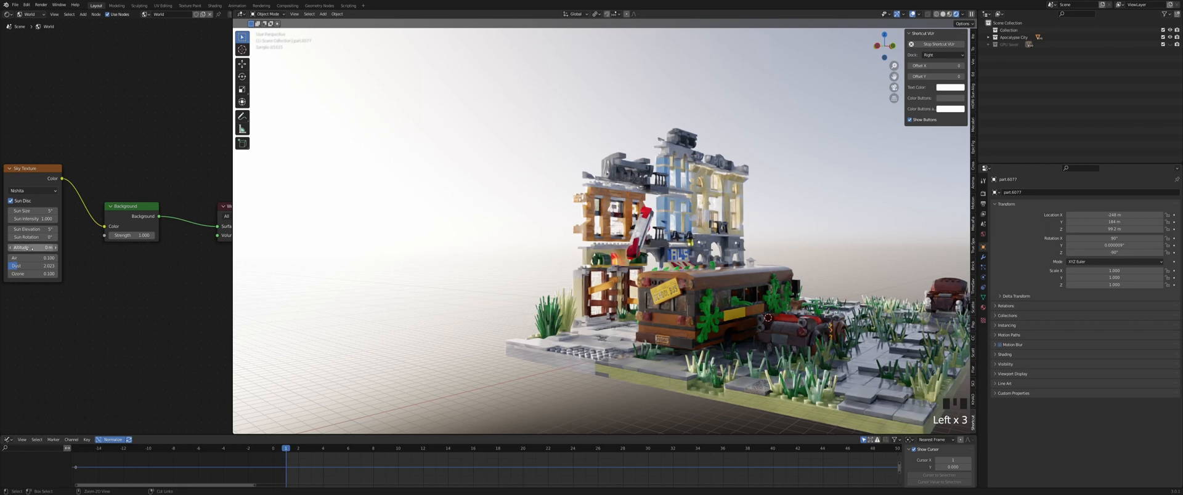
pyautogui.hotkey('ctrl', 'z')
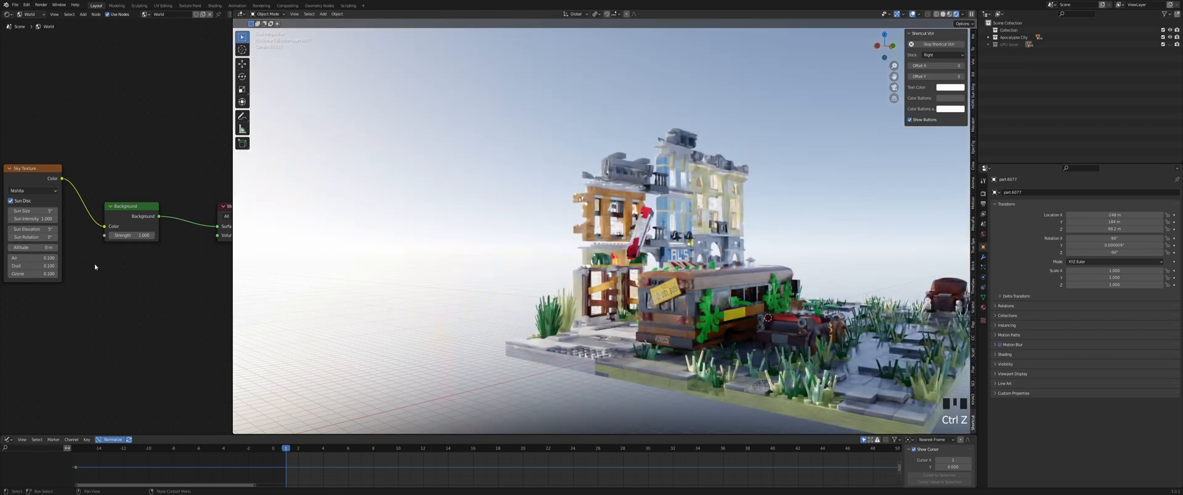
pyautogui.moveTo(122, 270); pyautogui.dragTo(100, 274, button='middle')
pyautogui.moveTo(431, 231); pyautogui.dragTo(391, 232, button='middle')
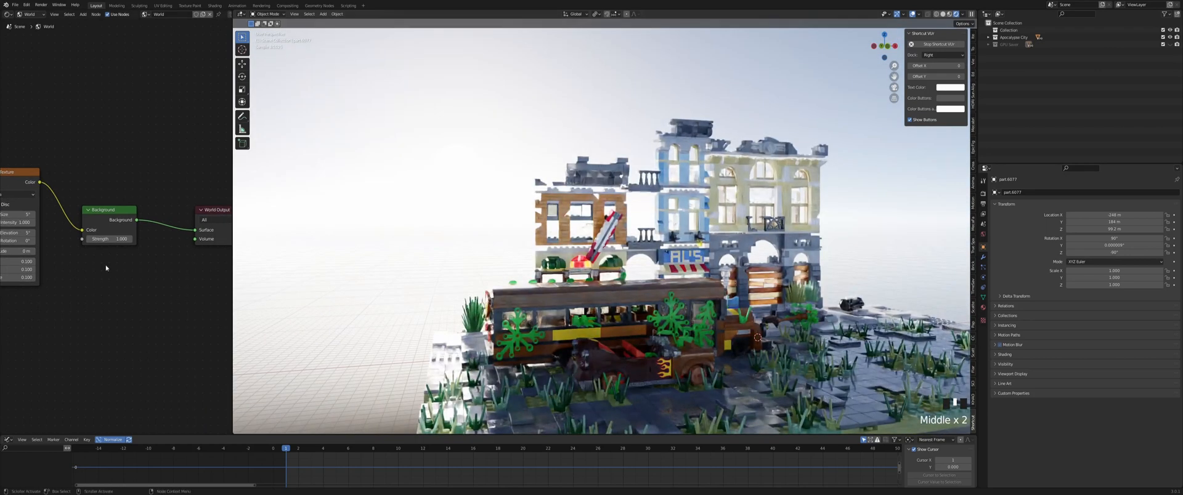
# Try strong Air densities on the Sky Texture for a red-orange sky, and set the value to 5
pyautogui.moveTo(106, 267); pyautogui.dragTo(176, 266, button='middle')
pyautogui.scroll(-1, 116, 267)
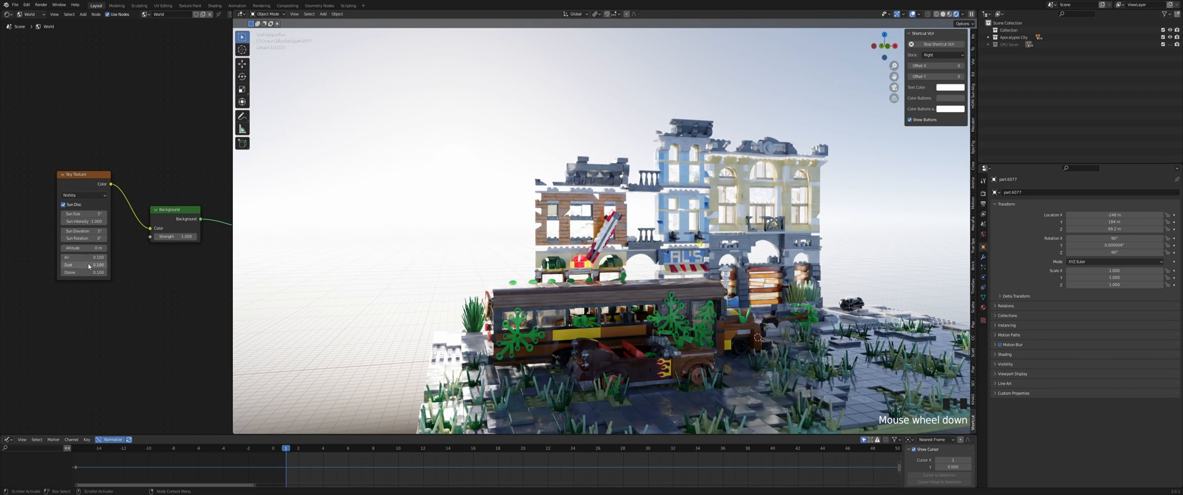
pyautogui.click(87, 258)
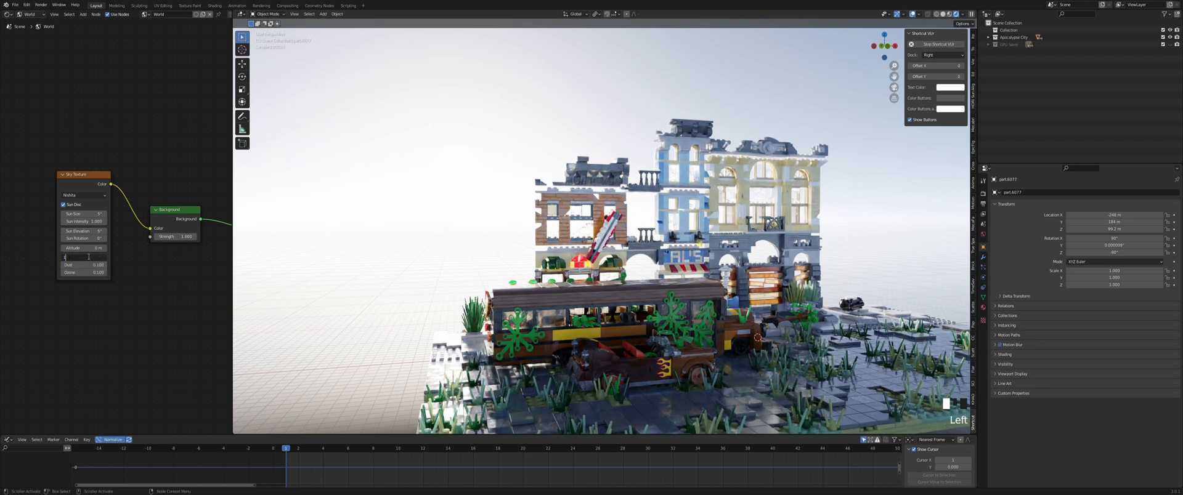
pyautogui.press('Return')
pyautogui.moveTo(88, 258); pyautogui.dragTo(106, 258)
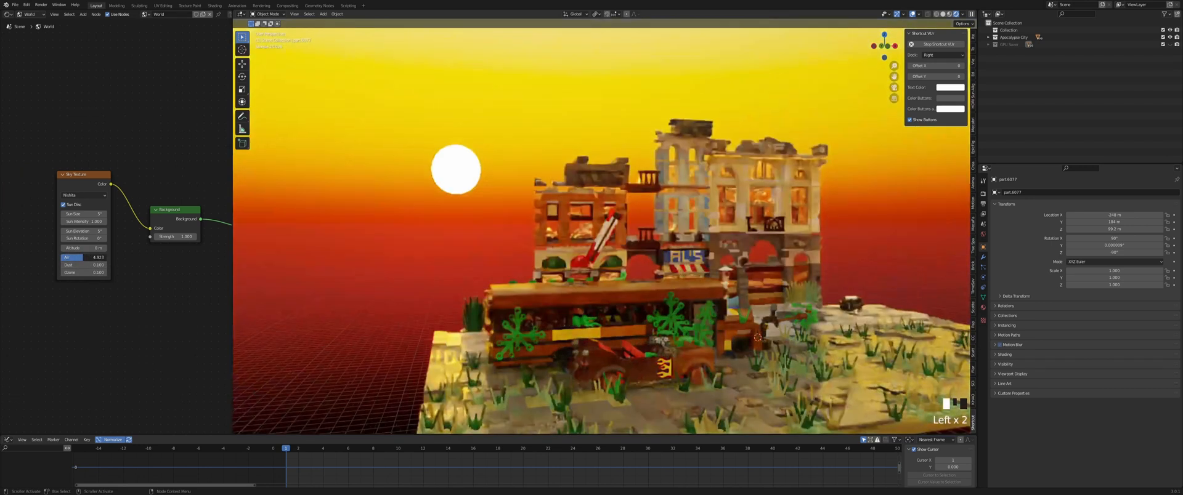
pyautogui.click(99, 256)
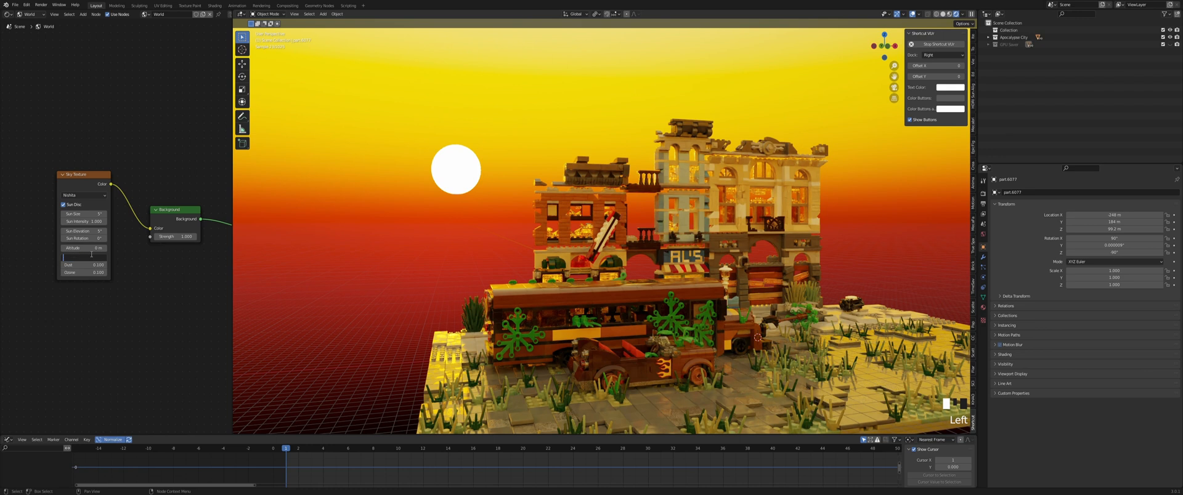
pyautogui.write('5')
pyautogui.press('Return')
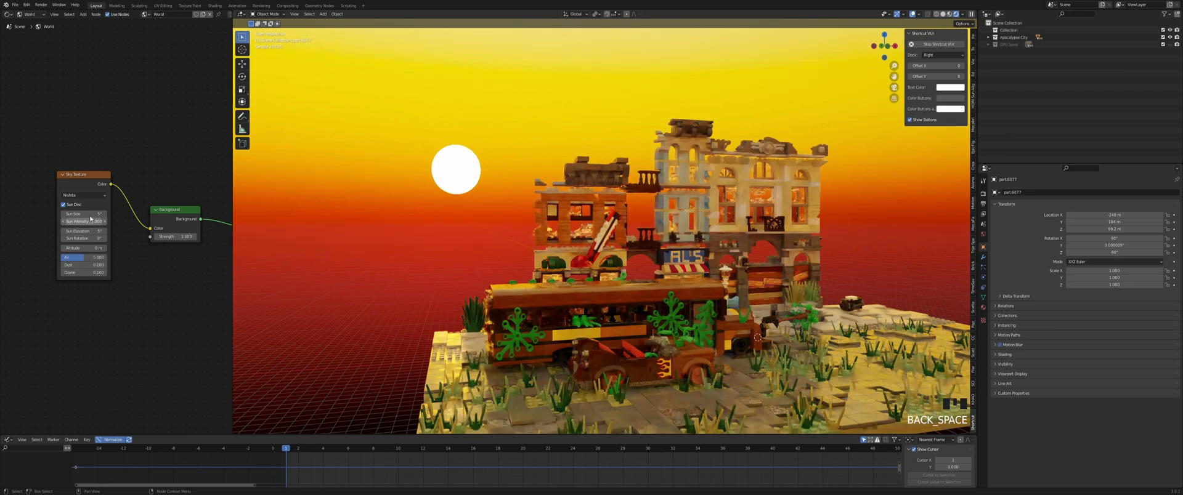
# Set the Sky Texture's sun rotation to 90° and locate the sun relative to the buildings
pyautogui.middleClick(564, 178)
pyautogui.moveTo(555, 193); pyautogui.dragTo(649, 208, button='middle')
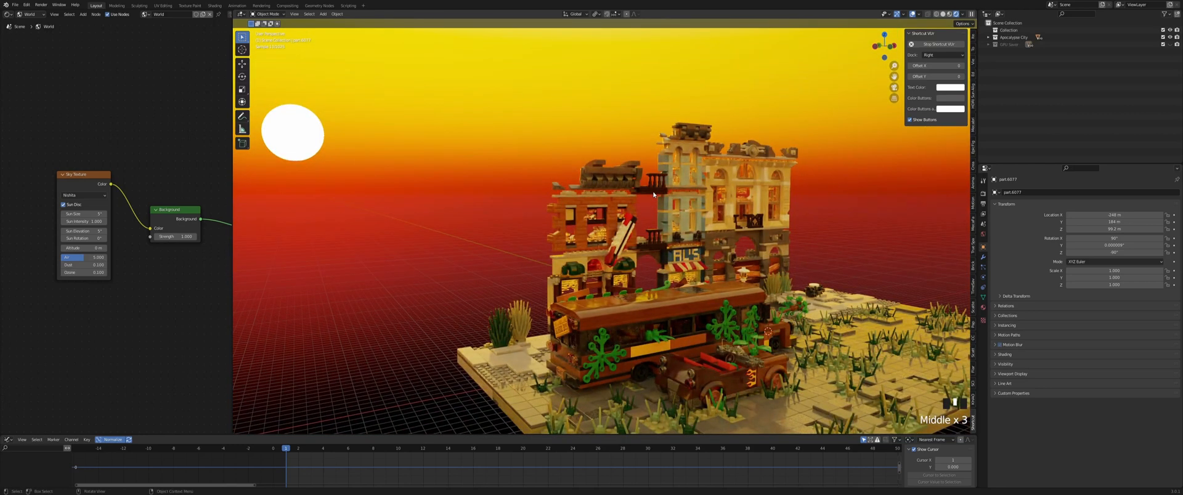
pyautogui.moveTo(582, 135); pyautogui.dragTo(530, 139, button='middle')
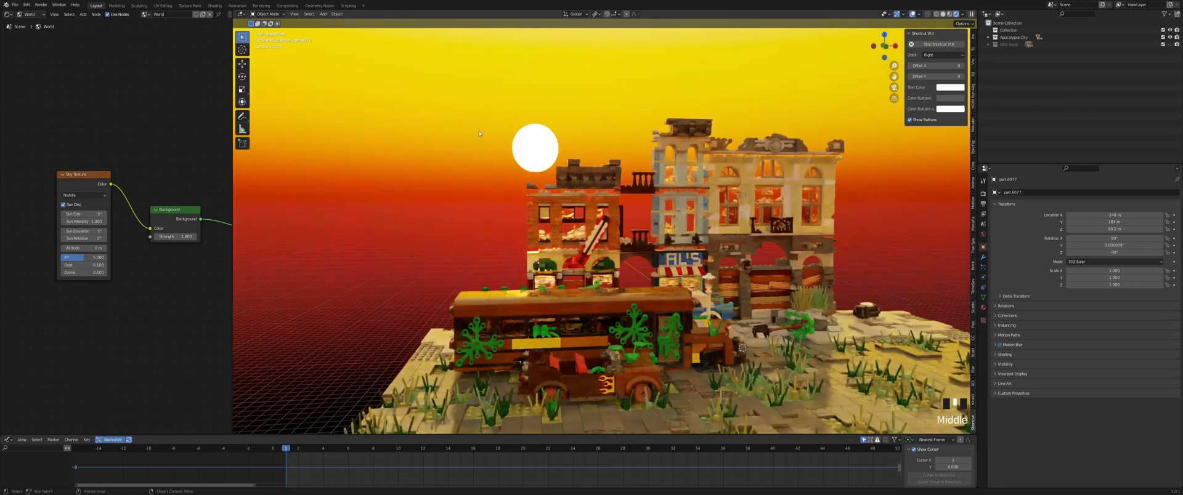
pyautogui.click(84, 239)
pyautogui.write('90')
pyautogui.press('Return')
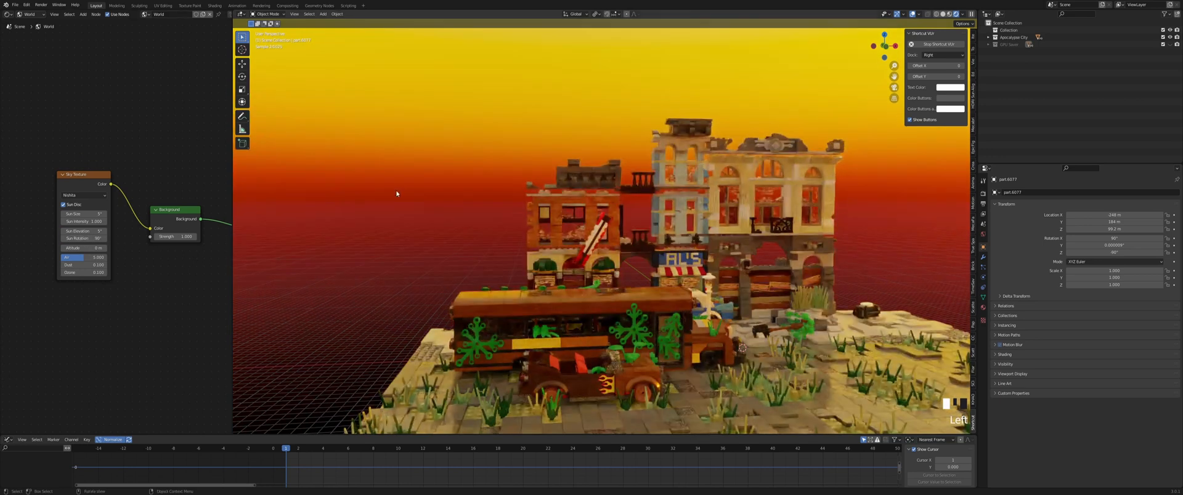
pyautogui.moveTo(364, 198); pyautogui.dragTo(542, 222, button='middle')
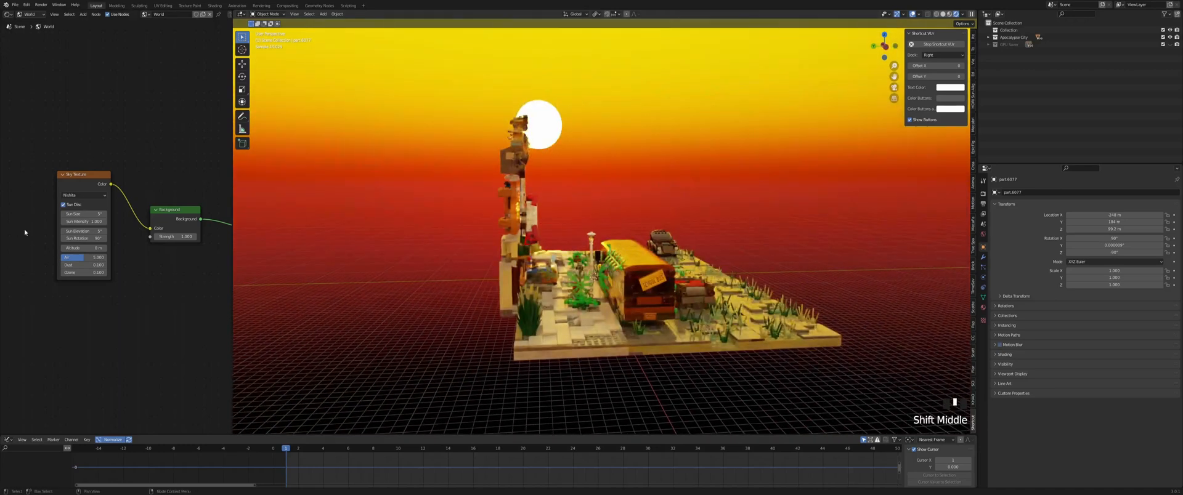
# Try a sun elevation of 1° on the Sky Texture and settle on 3°
pyautogui.click(75, 232)
pyautogui.write('1')
pyautogui.press('Return')
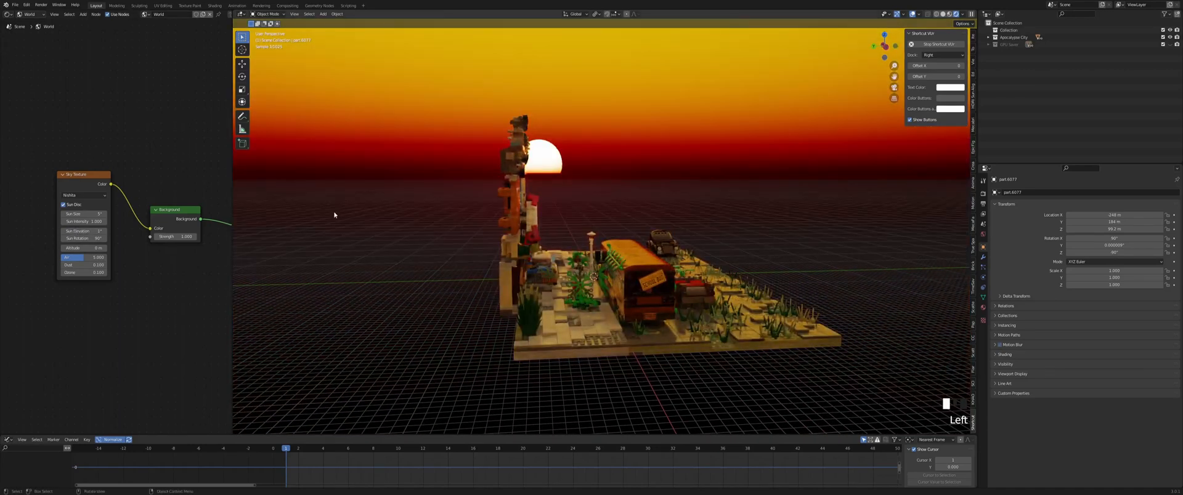
pyautogui.doubleClick(77, 231)
pyautogui.press('BackSpace')
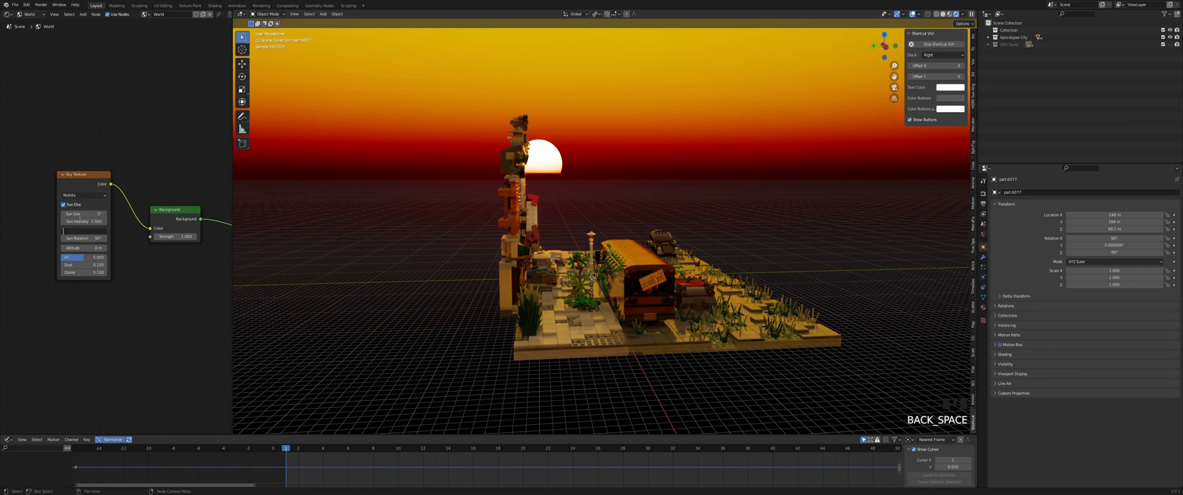
pyautogui.write('3')
pyautogui.press('Return')
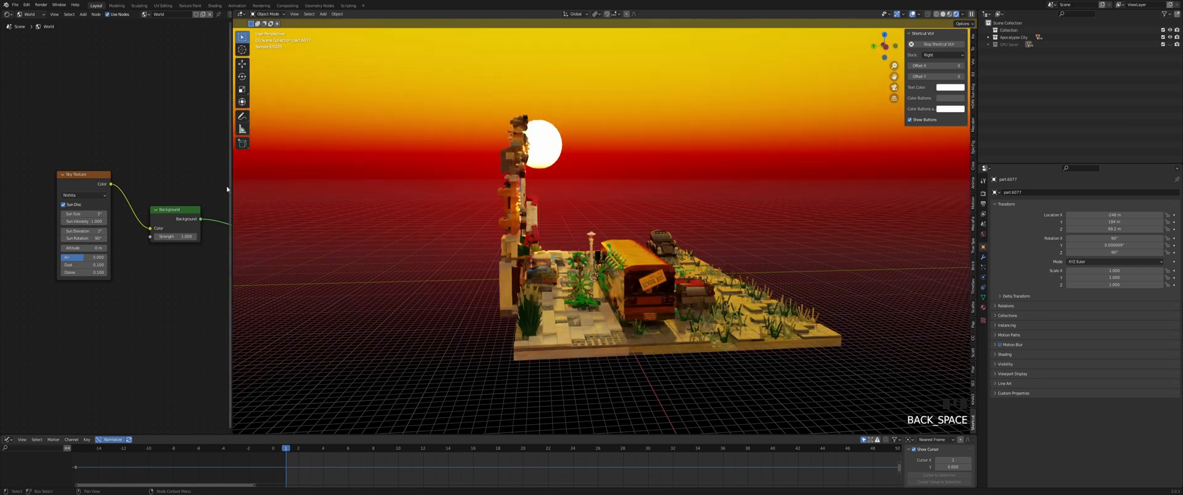
# Set the Sky Texture's Air and Dust densities to 1 each
pyautogui.moveTo(431, 200); pyautogui.dragTo(454, 203, button='middle')
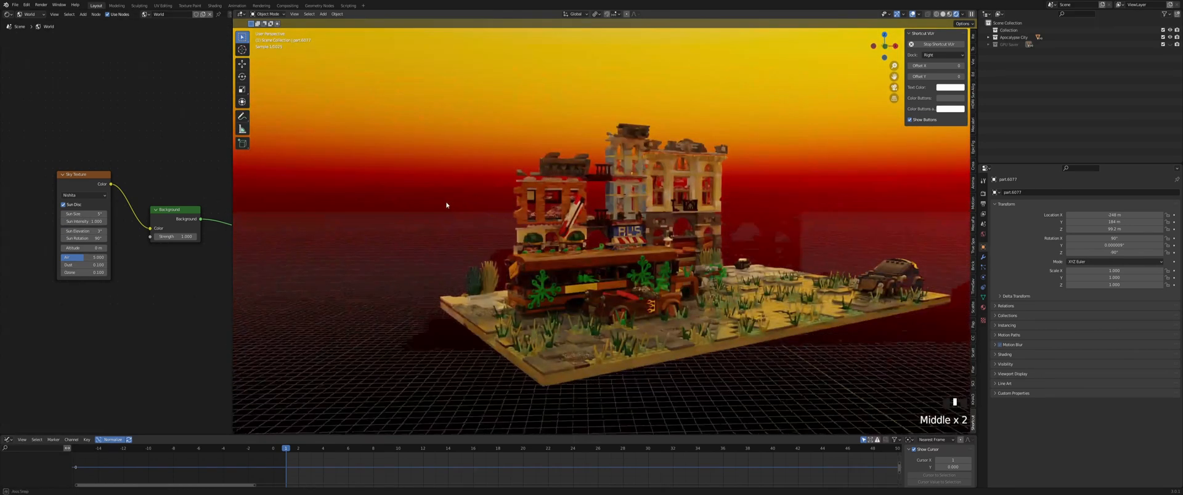
pyautogui.scroll(2, 607, 229)
pyautogui.scroll(-2, 605, 228)
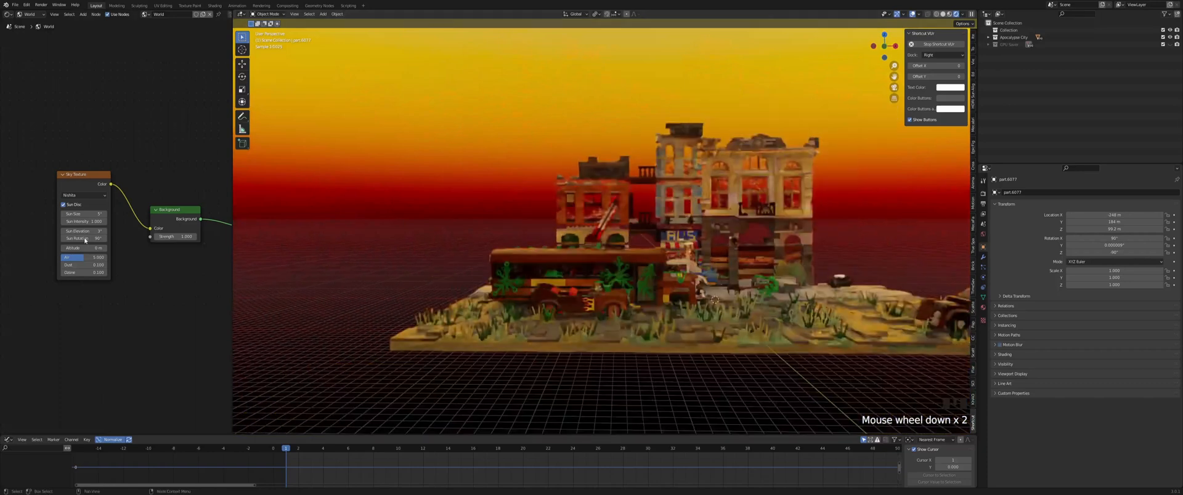
pyautogui.click(81, 255)
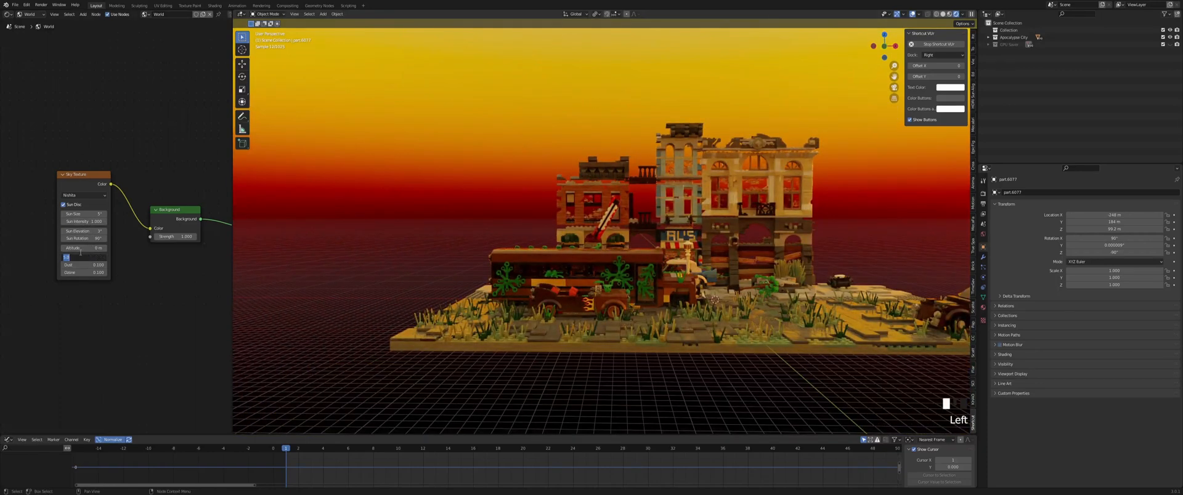
pyautogui.click(80, 253)
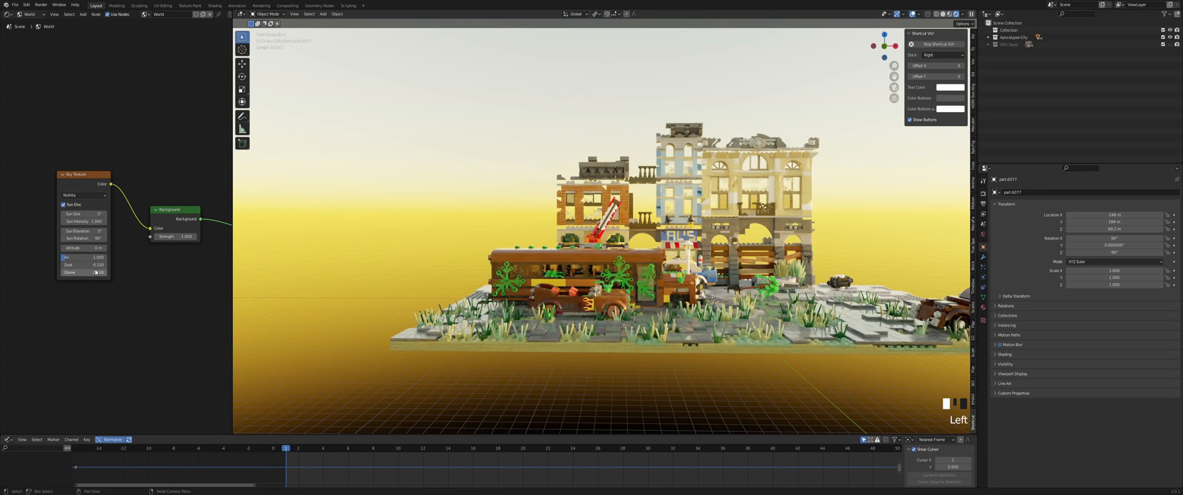
pyautogui.click(79, 265)
pyautogui.write('1')
pyautogui.click(74, 266)
# Try higher Ozone values on the Sky Texture and set the density to 5
pyautogui.click(77, 273)
pyautogui.write('1')
pyautogui.press('Return')
pyautogui.moveTo(82, 273)
pyautogui.mouseDown()
pyautogui.moveTo(106, 273)
pyautogui.moveTo(65, 273)
pyautogui.moveTo(82, 272)
pyautogui.mouseUp()
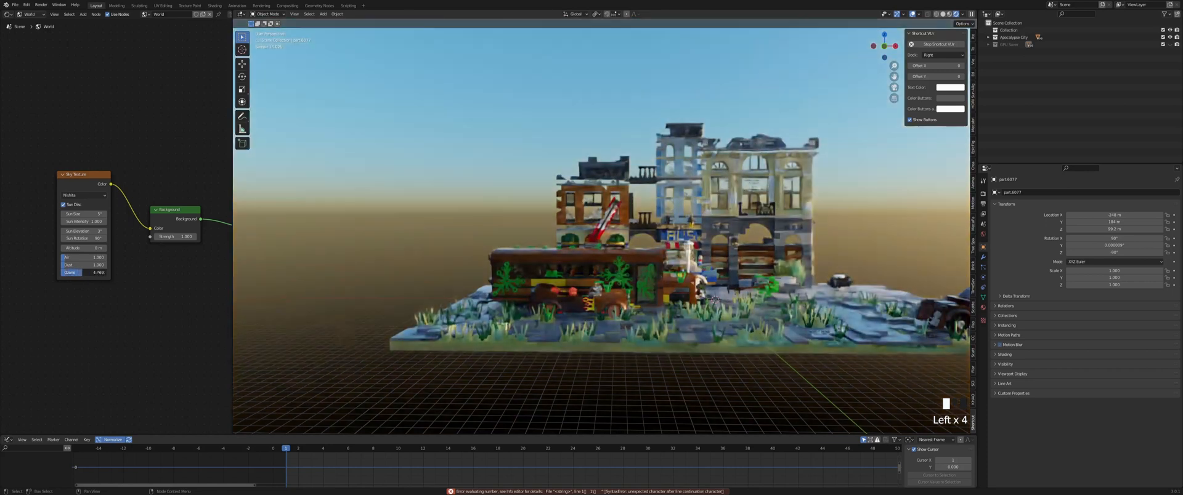
pyautogui.click(83, 272)
pyautogui.press('BackSpace')
pyautogui.press('Return')
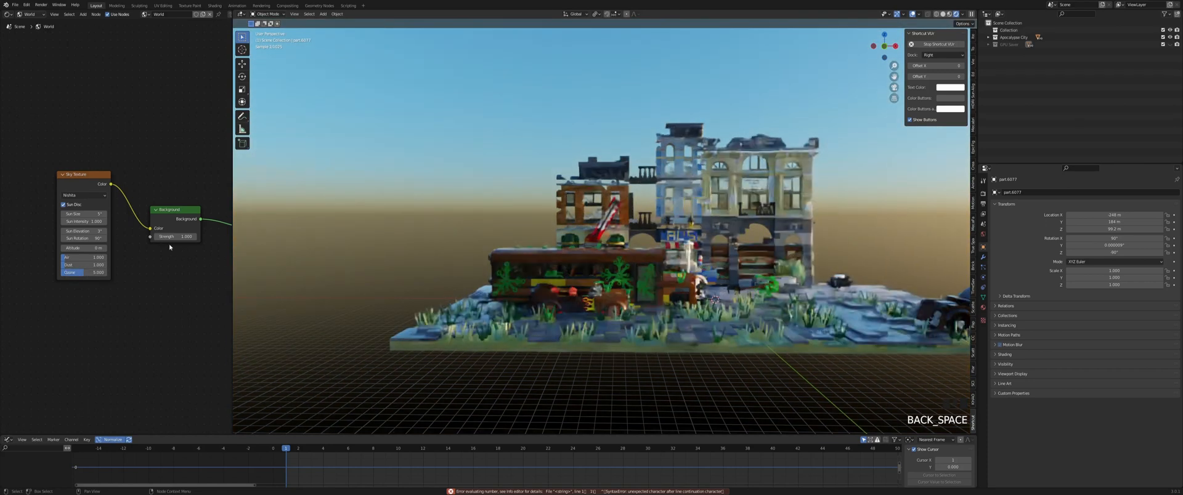
# Set the sun rotation to 80° while viewing the sun along the street
pyautogui.scroll(4, 619, 239)
pyautogui.moveTo(619, 239); pyautogui.dragTo(683, 247, button='middle')
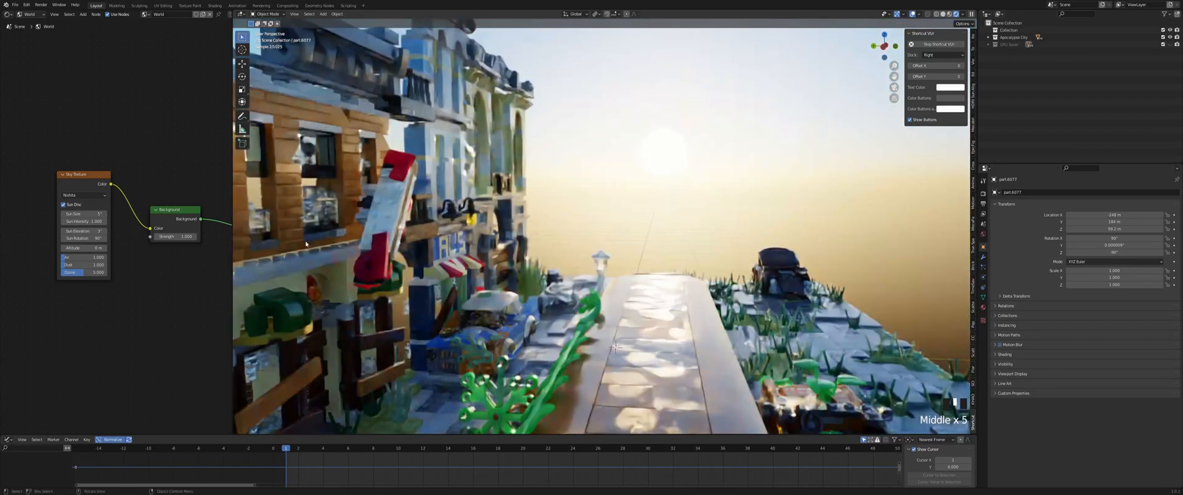
pyautogui.click(84, 238)
pyautogui.press('BackSpace')
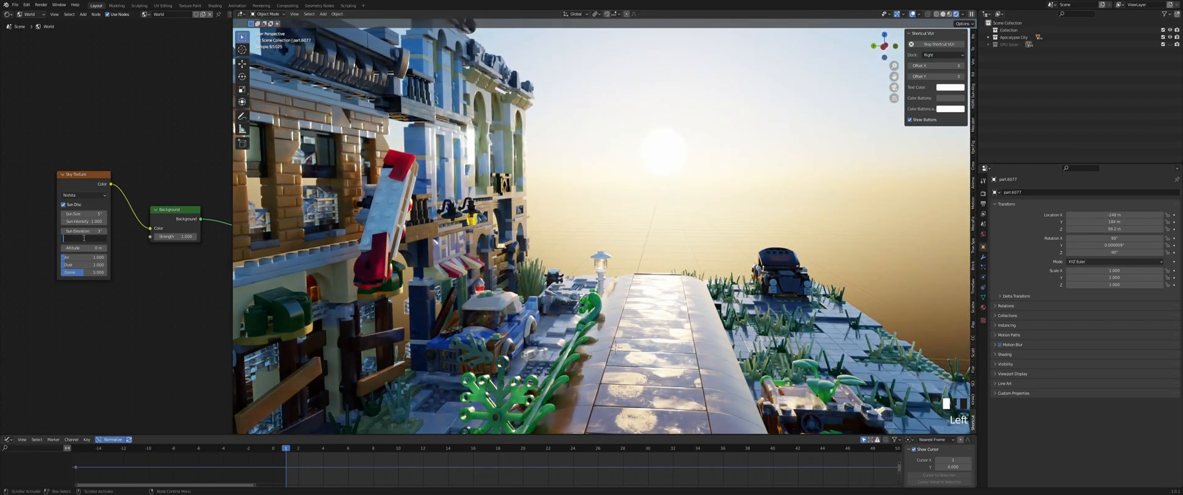
pyautogui.write('80')
pyautogui.press('Return')
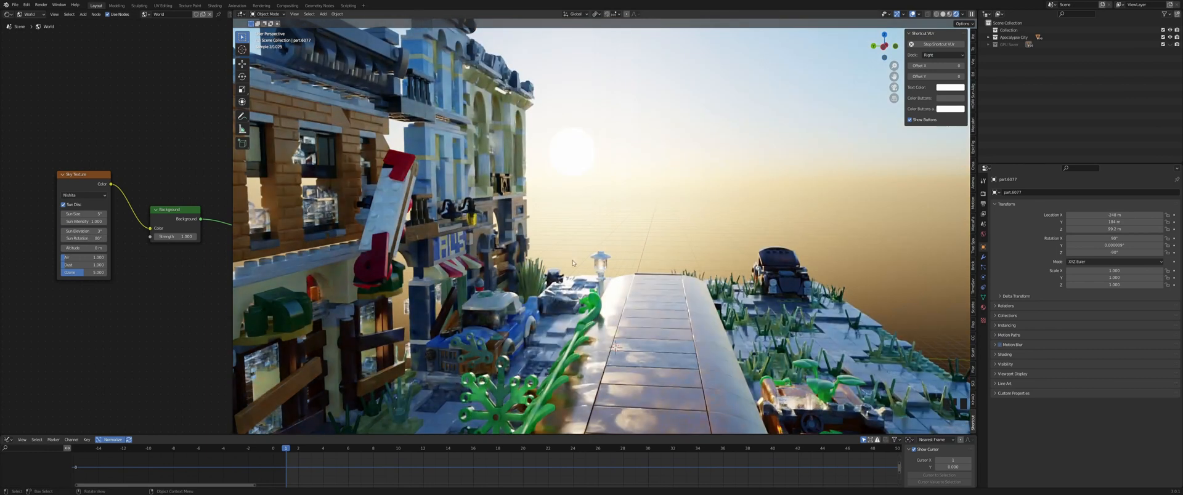
# Examine how the sunlight falls on the facades, bus and street from the front and from above
pyautogui.moveTo(370, 249); pyautogui.dragTo(504, 245, button='middle')
pyautogui.scroll(-2, 543, 242)
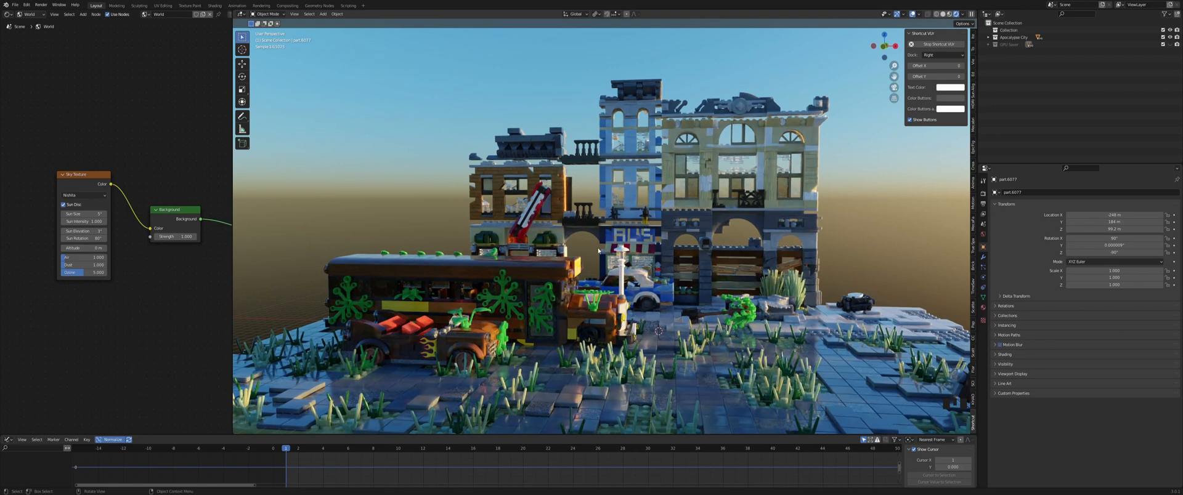
pyautogui.moveTo(658, 241); pyautogui.dragTo(649, 218, button='middle')
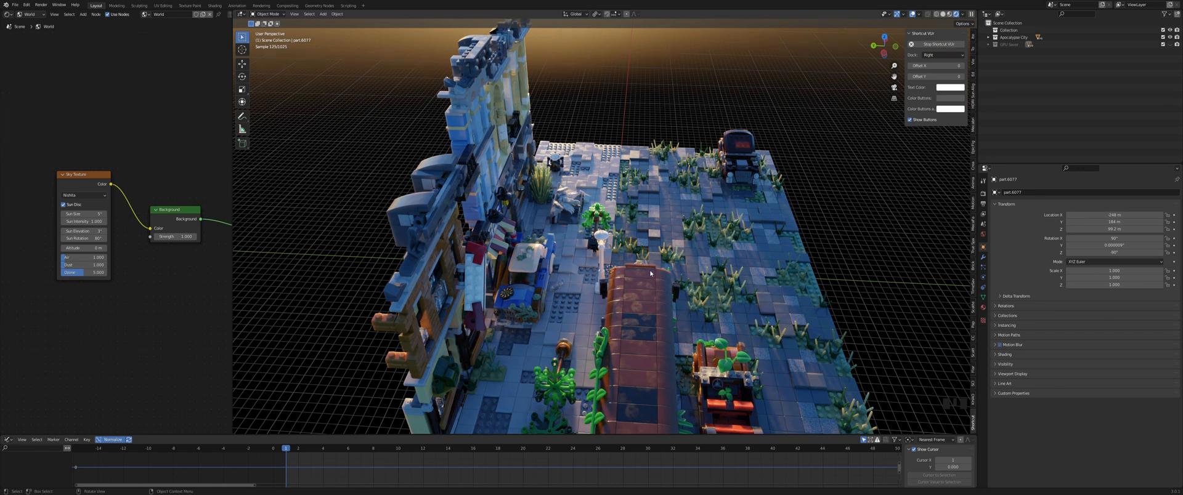
pyautogui.moveTo(696, 161); pyautogui.dragTo(612, 163, button='middle')
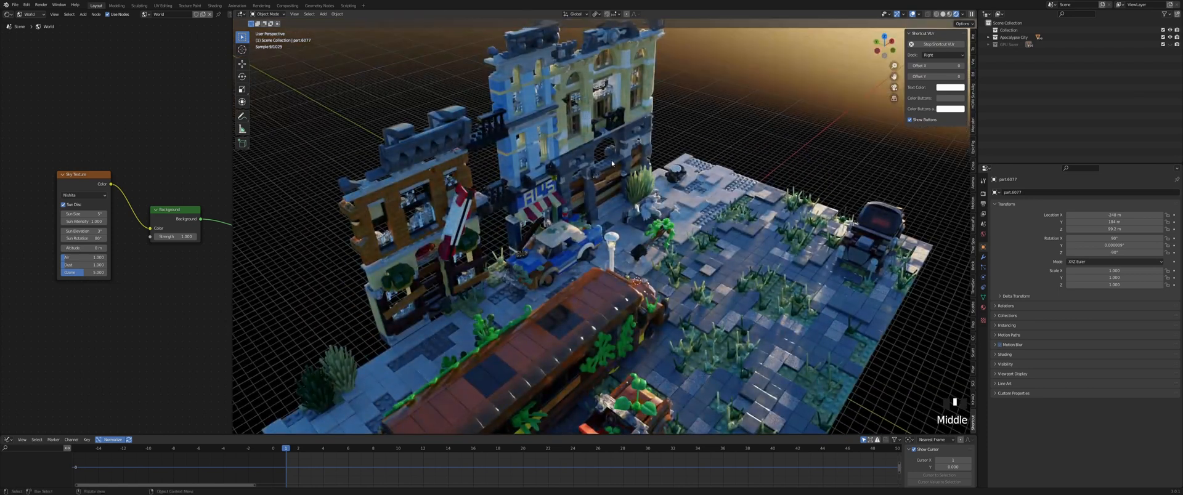
pyautogui.scroll(2, 612, 163)
pyautogui.moveTo(612, 163); pyautogui.dragTo(681, 158, button='middle')
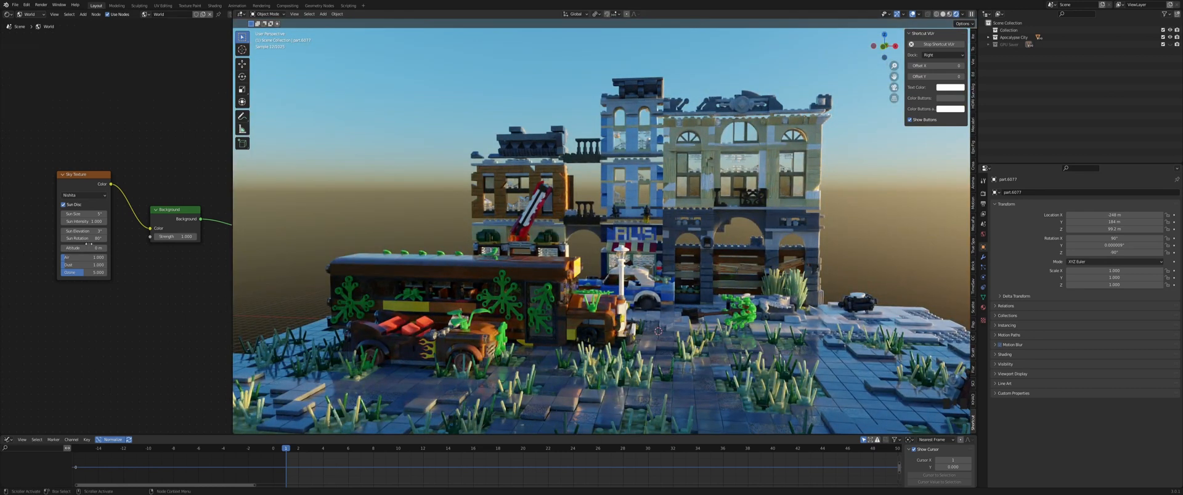
pyautogui.moveTo(665, 242); pyautogui.dragTo(644, 243, button='middle')
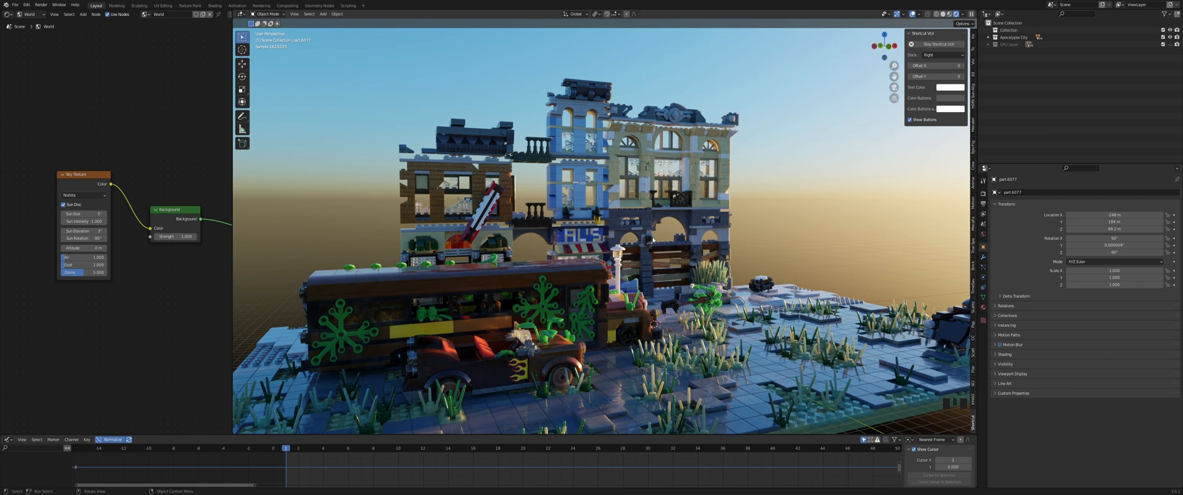
# Frame the buildings and bus from the front and show the GPU Saver collection in the viewport again
pyautogui.scroll(2, 473, 359)
pyautogui.scroll(-1, 498, 430)
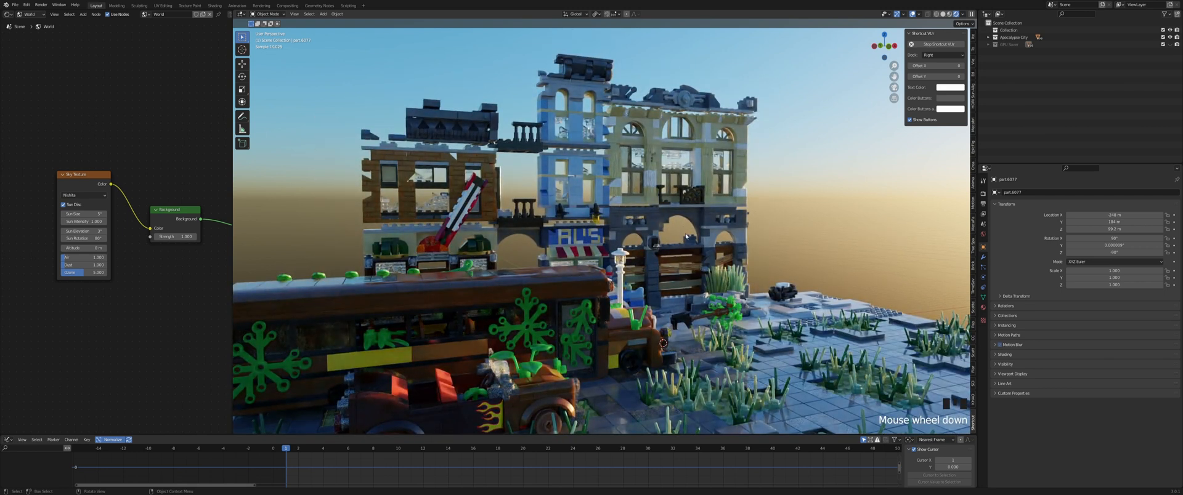
pyautogui.keyDown('shift'); pyautogui.moveTo(686, 219); pyautogui.dragTo(703, 221, button='middle'); pyautogui.keyUp('shift')
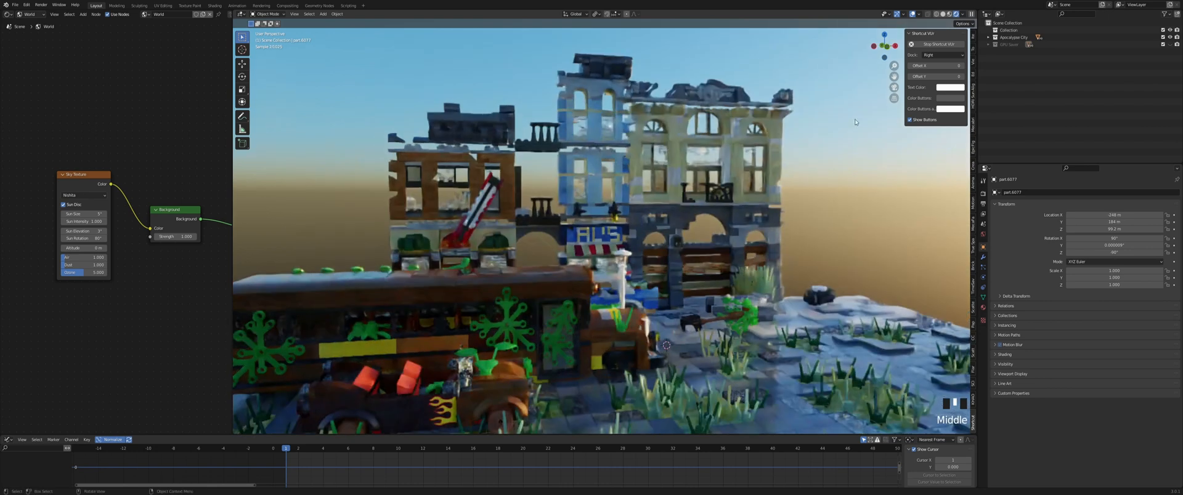
pyautogui.click(1169, 45)
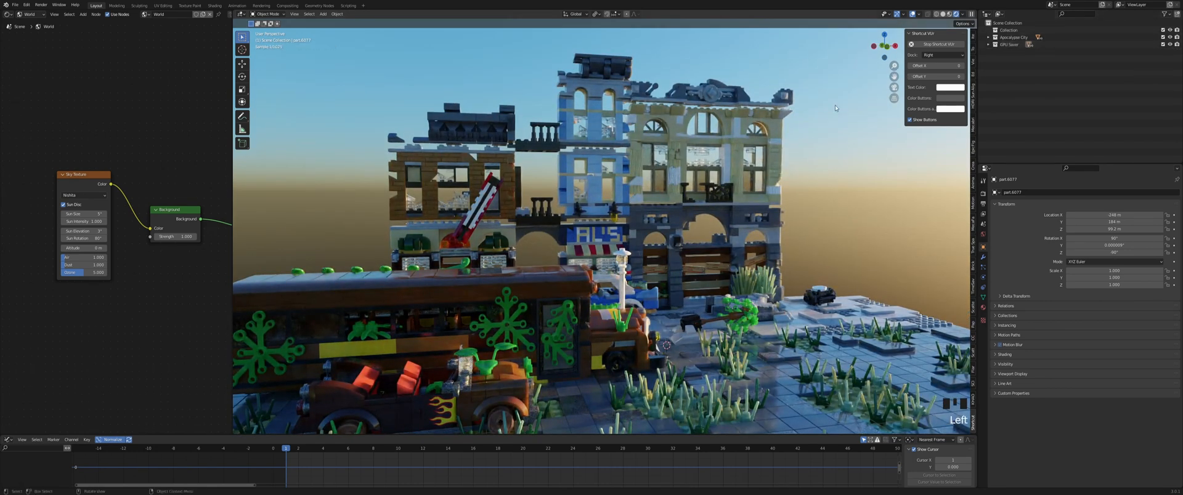
# Try a 45° sun elevation on the Sky Texture and undo the change
pyautogui.moveTo(833, 113); pyautogui.dragTo(814, 115, button='middle')
pyautogui.scroll(-3, 751, 189)
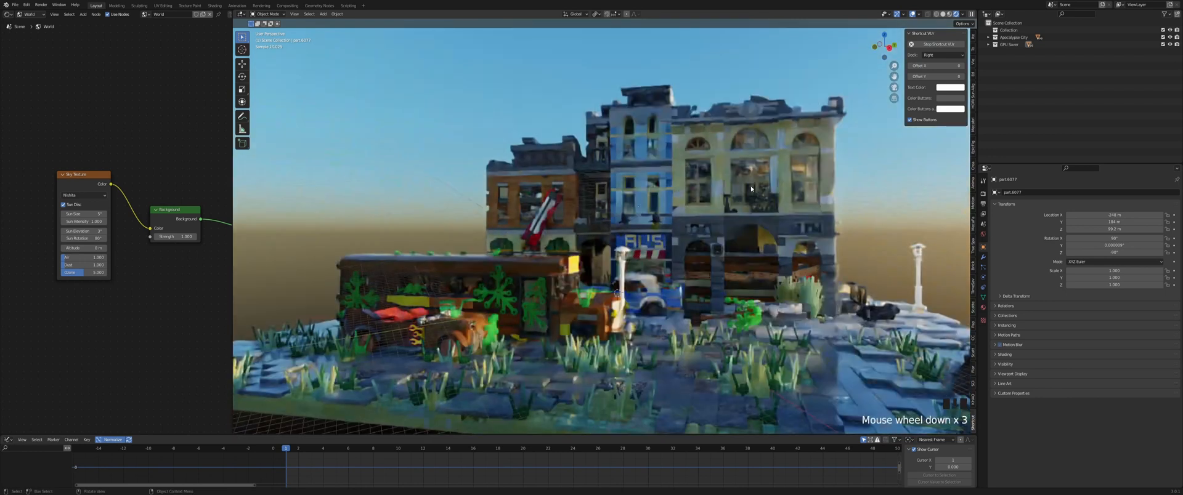
pyautogui.moveTo(751, 189); pyautogui.dragTo(793, 229, button='middle')
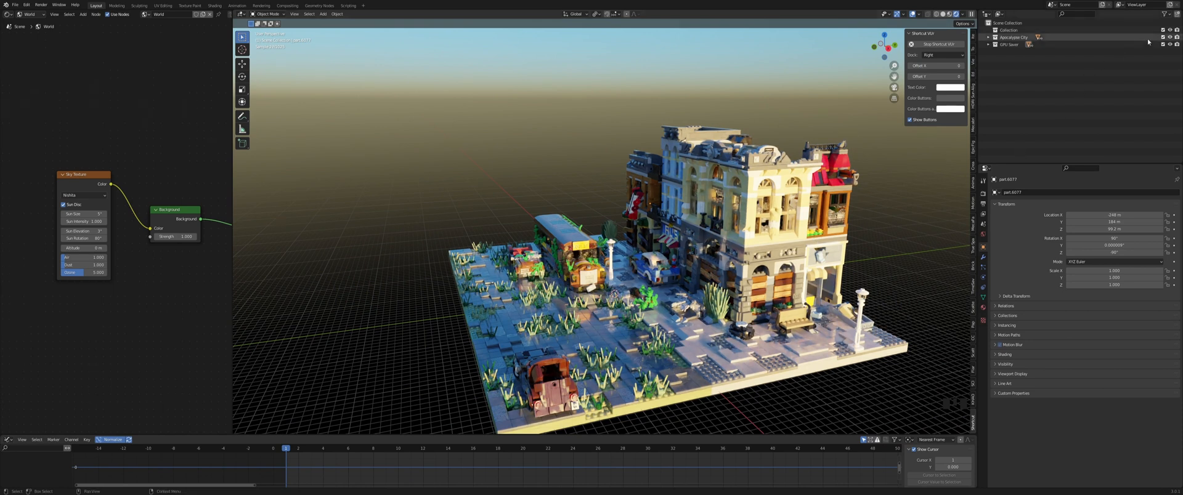
pyautogui.moveTo(952, 159); pyautogui.dragTo(902, 162, button='middle')
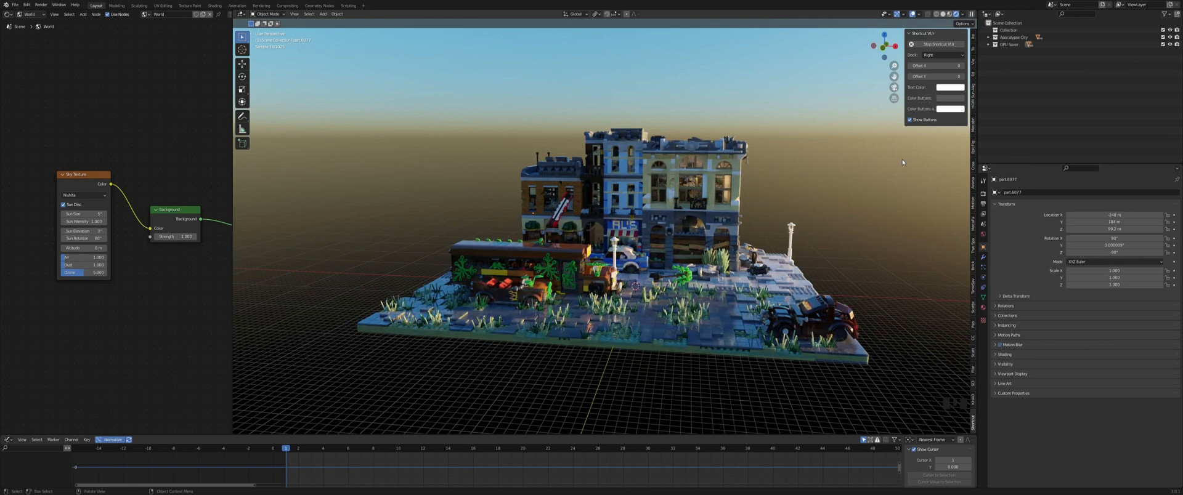
pyautogui.moveTo(902, 162); pyautogui.dragTo(936, 161, button='middle')
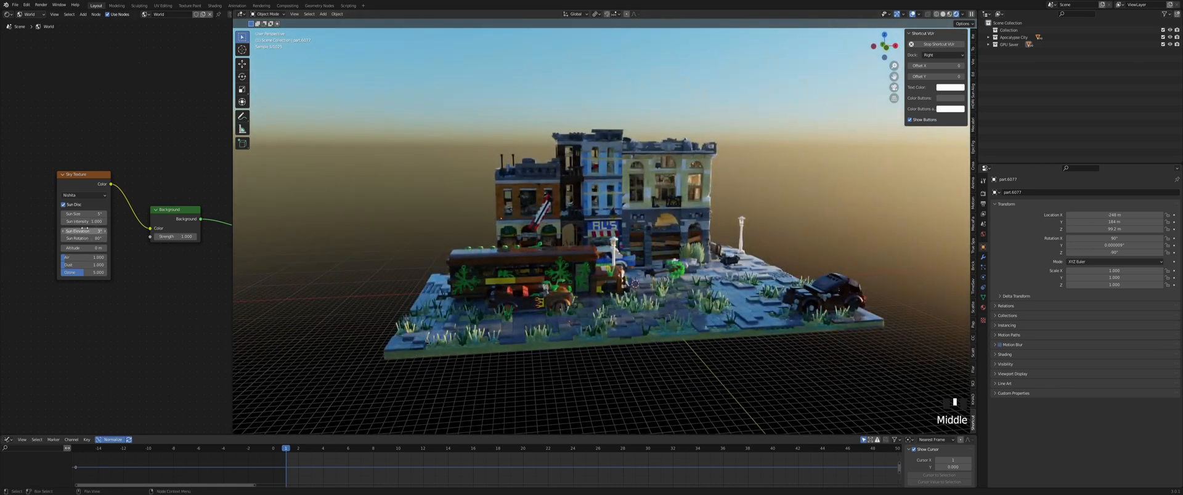
pyautogui.moveTo(84, 231); pyautogui.dragTo(86, 231)
pyautogui.click(86, 231)
pyautogui.write('45')
pyautogui.press('Return')
pyautogui.moveTo(600, 188); pyautogui.dragTo(524, 198, button='middle')
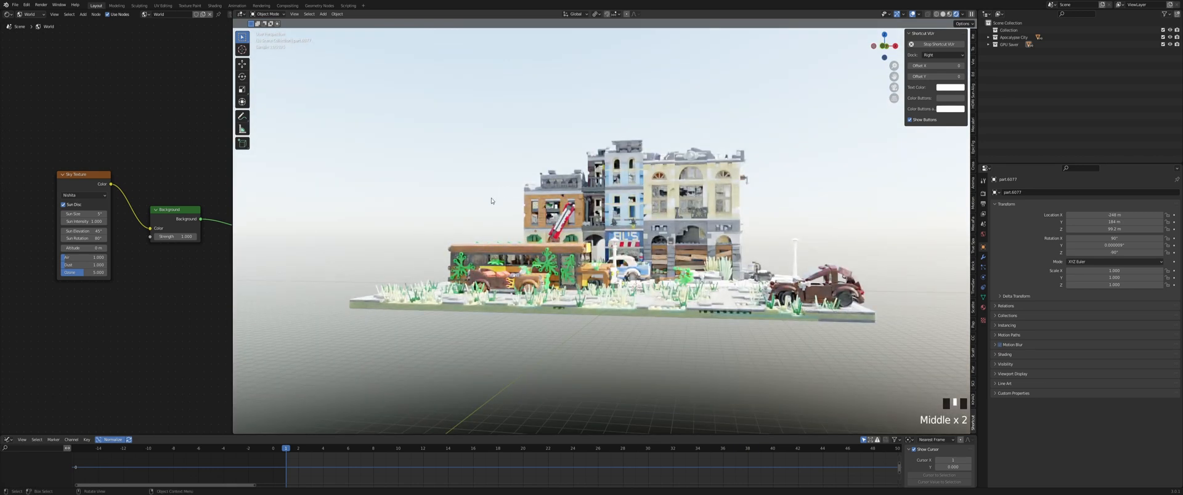
pyautogui.hotkey('ctrl', 'z')
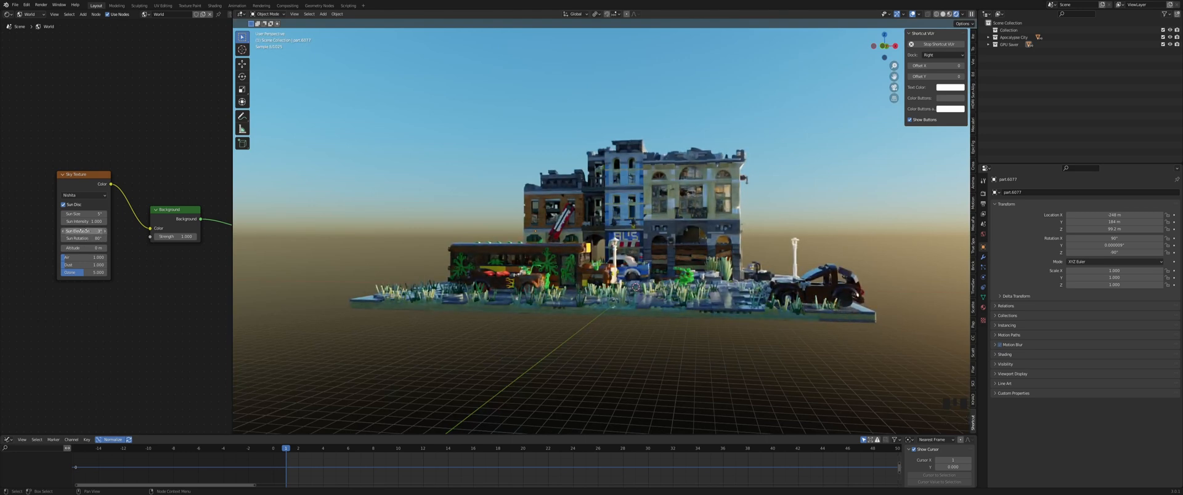
# View the sun disc low behind the city model and try a 45° sun elevation on the Sky Texture again
pyautogui.moveTo(468, 259); pyautogui.dragTo(512, 258, button='middle')
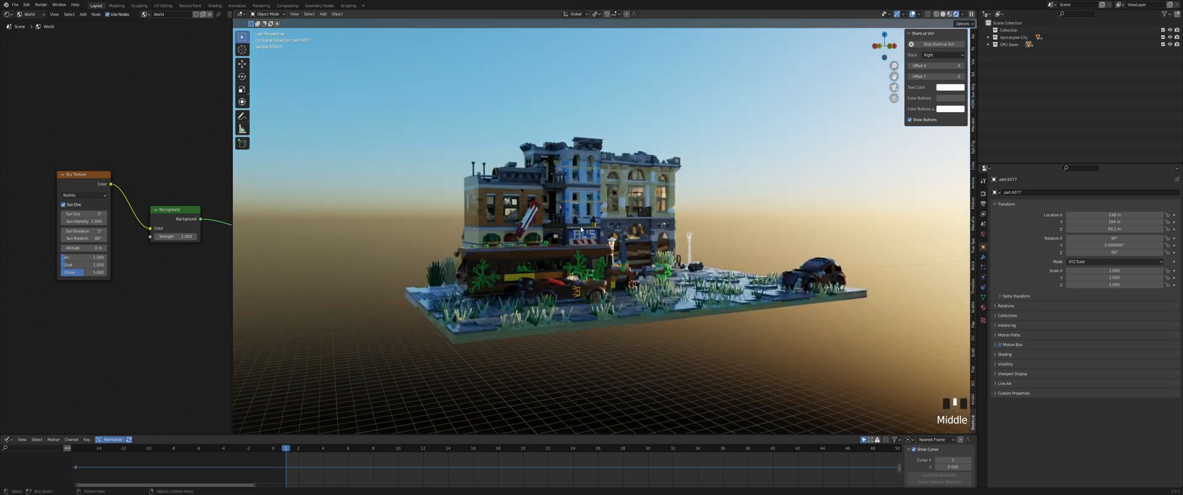
pyautogui.moveTo(764, 168); pyautogui.dragTo(565, 99, button='middle')
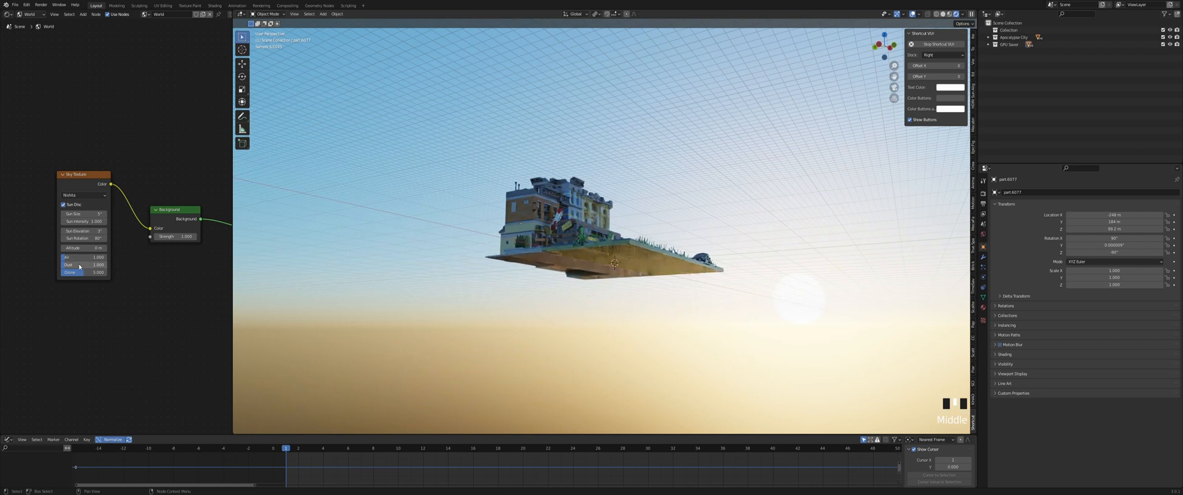
pyautogui.moveTo(511, 250)
pyautogui.mouseDown(button='middle')
pyautogui.moveTo(501, 244)
pyautogui.moveTo(508, 255)
pyautogui.mouseUp(button='middle')
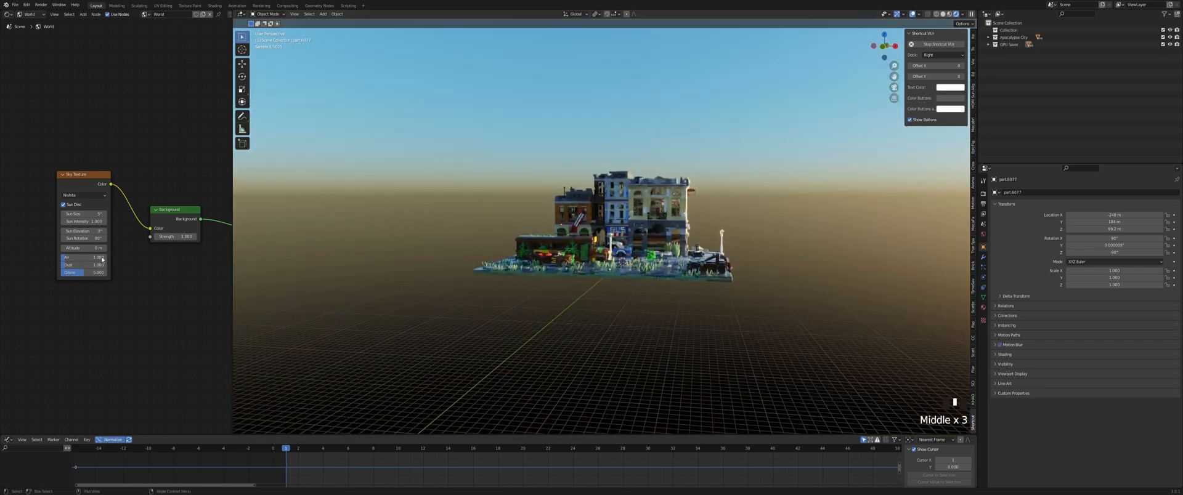
pyautogui.click(80, 231)
pyautogui.write('45')
pyautogui.press('Return')
# Frame the buildings and bus from the front, switch the viewport to Solid shading, and save the file
pyautogui.moveTo(530, 259); pyautogui.dragTo(627, 151, button='middle')
pyautogui.scroll(2, 662, 174)
pyautogui.scroll(2, 627, 150)
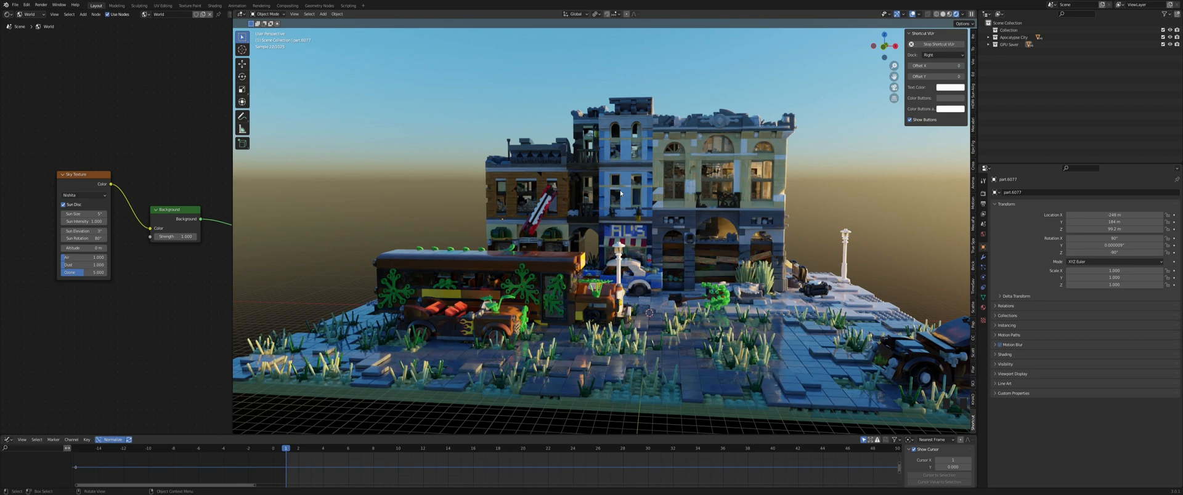
pyautogui.scroll(2, 741, 184)
pyautogui.moveTo(741, 185); pyautogui.dragTo(725, 156, button='middle')
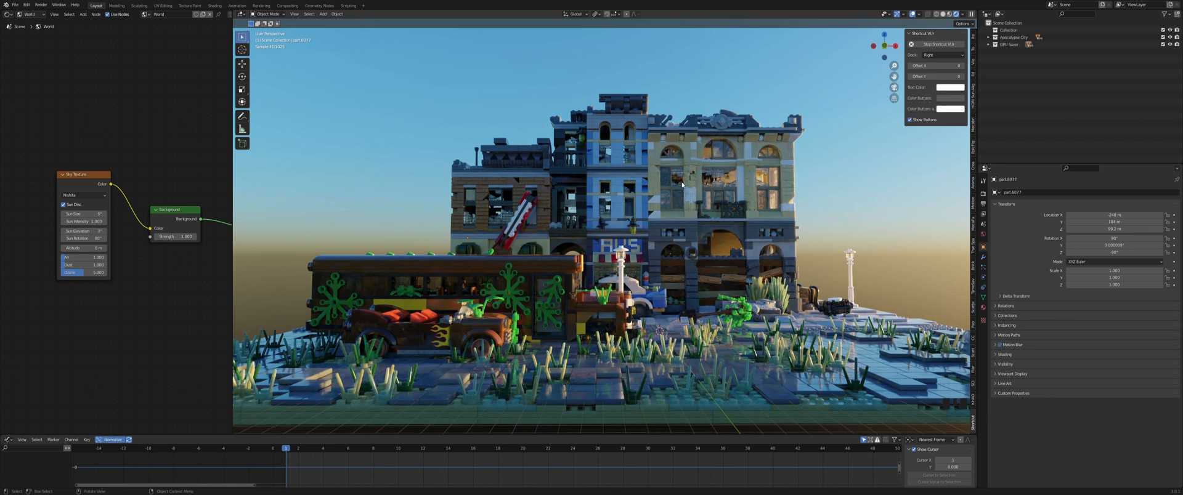
pyautogui.click(942, 13)
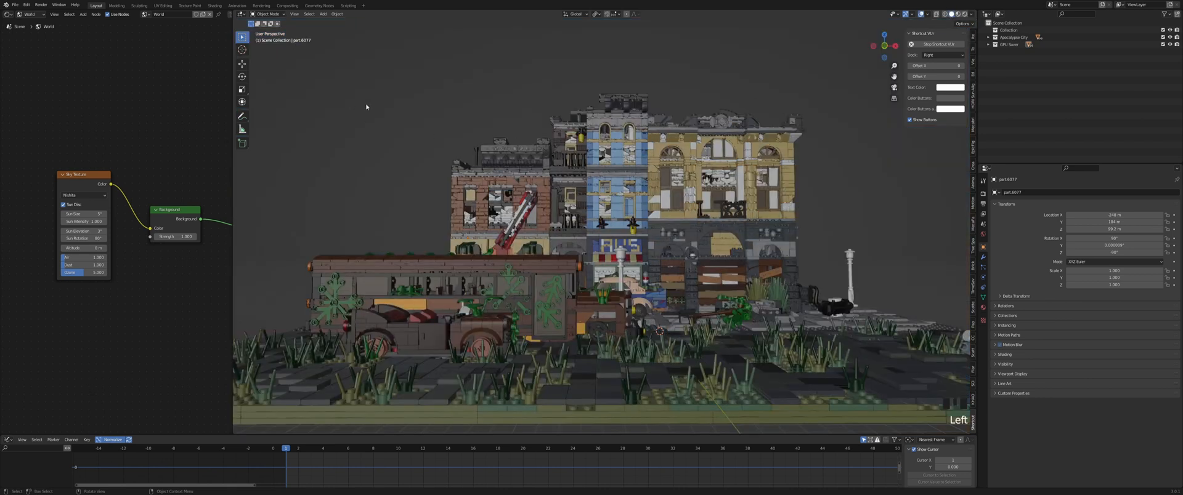
pyautogui.rightClick(383, 149)
pyautogui.click(400, 106)
pyautogui.hotkey('ctrl', 's')
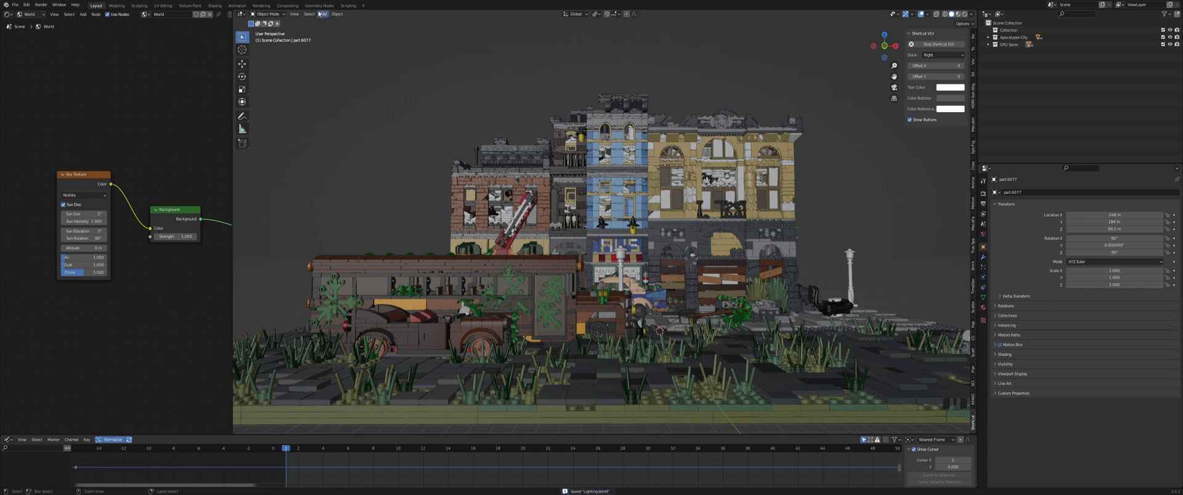
# Start importing an OpenVDB volume into the scene
pyautogui.click(322, 14)
pyautogui.moveTo(335, 20)
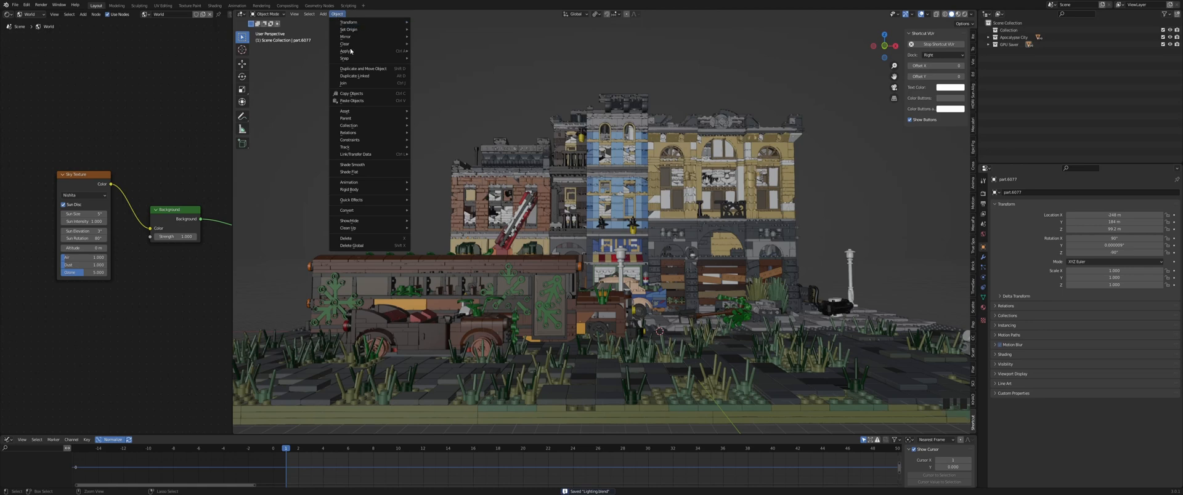
pyautogui.moveTo(354, 190)
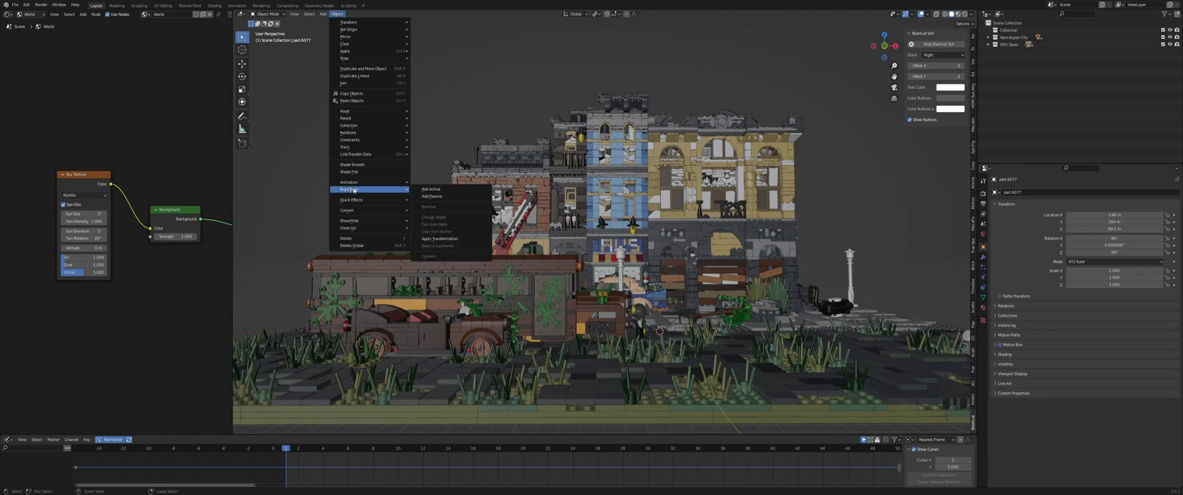
pyautogui.click(322, 14)
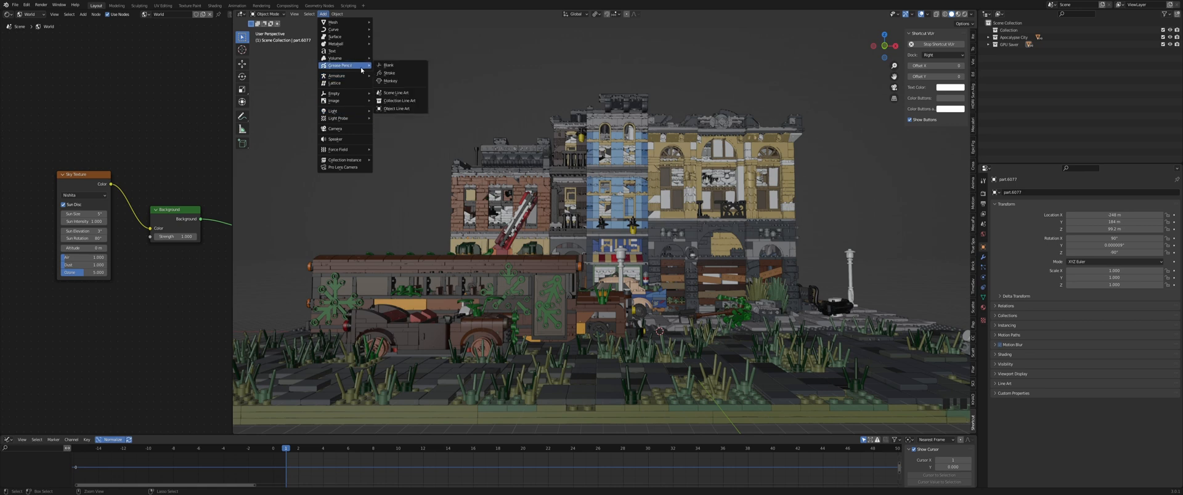
pyautogui.moveTo(344, 60)
pyautogui.moveTo(351, 58)
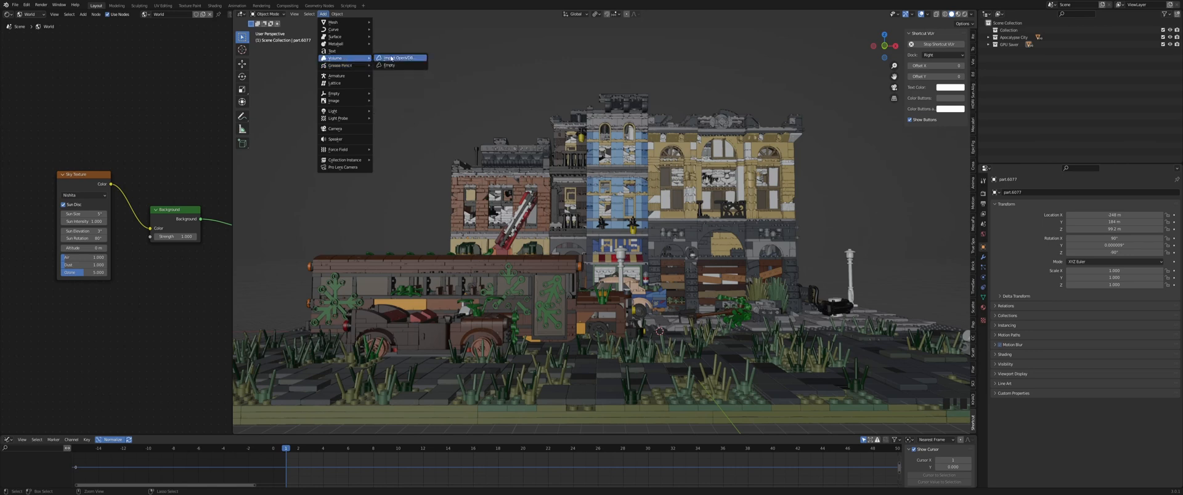
pyautogui.click(389, 59)
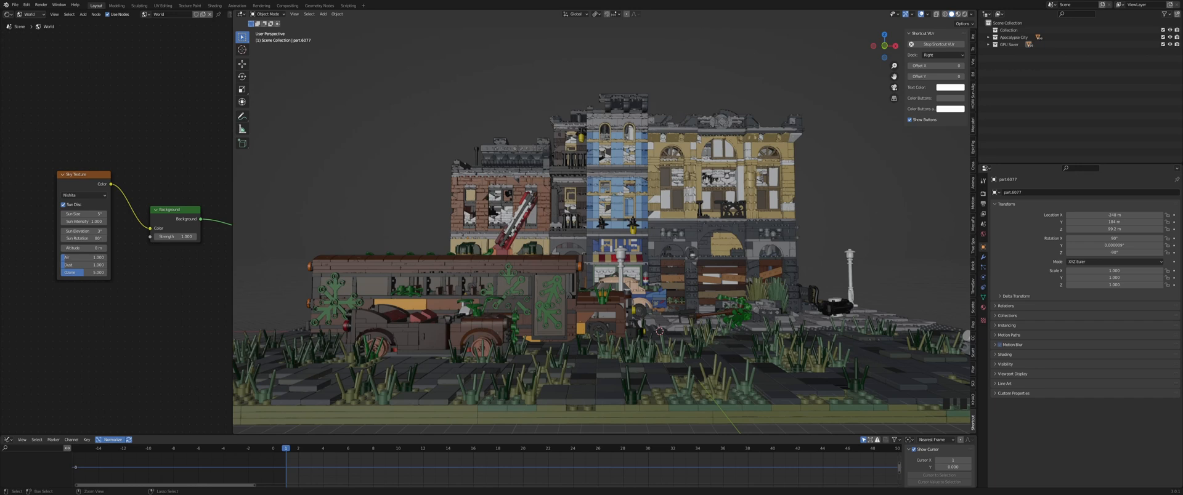
pyautogui.hotkey('alt', 'Tab')
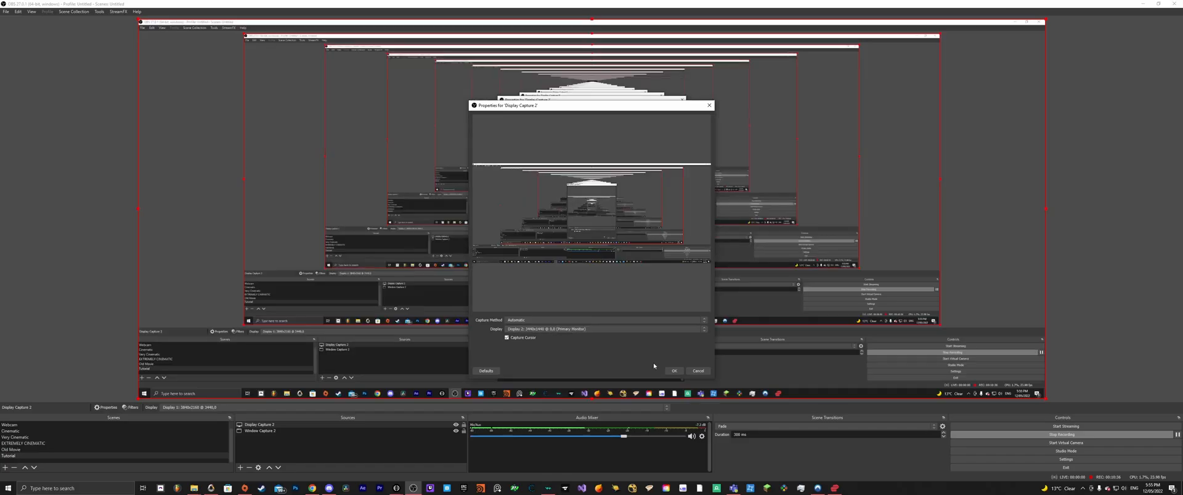
pyautogui.click(671, 367)
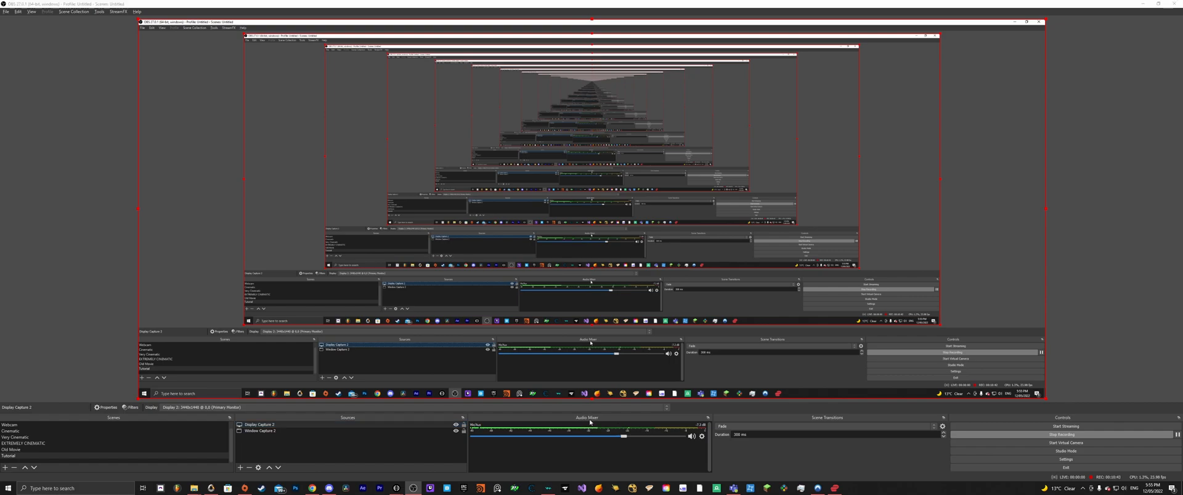
pyautogui.hotkey('alt', 'Tab')
pyautogui.hotkey('alt', 'Tab')
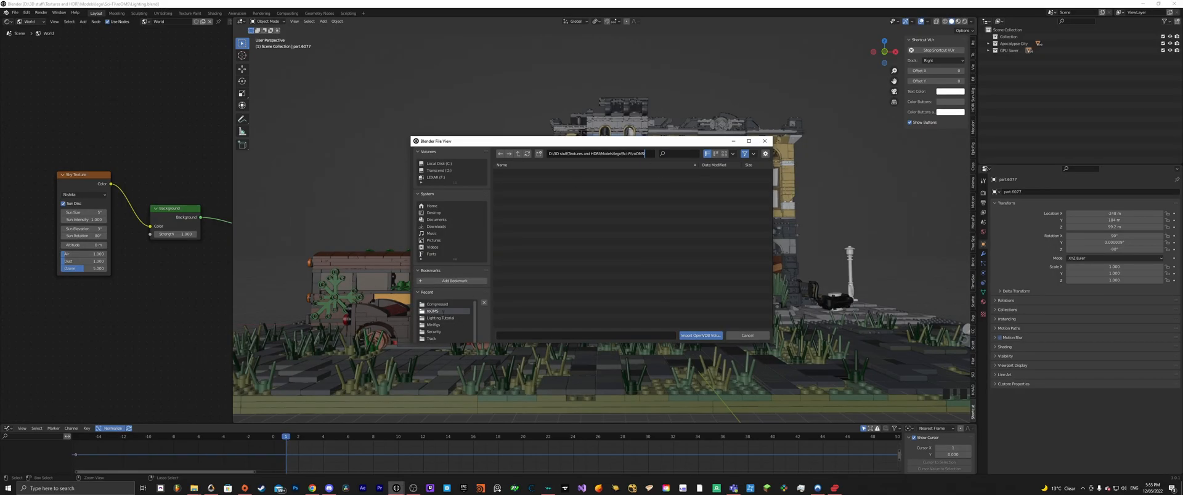
# Browse to the Explosions folder inside Textures and HDRIs and open its Dust Wind folder
pyautogui.scroll(-2, 441, 281)
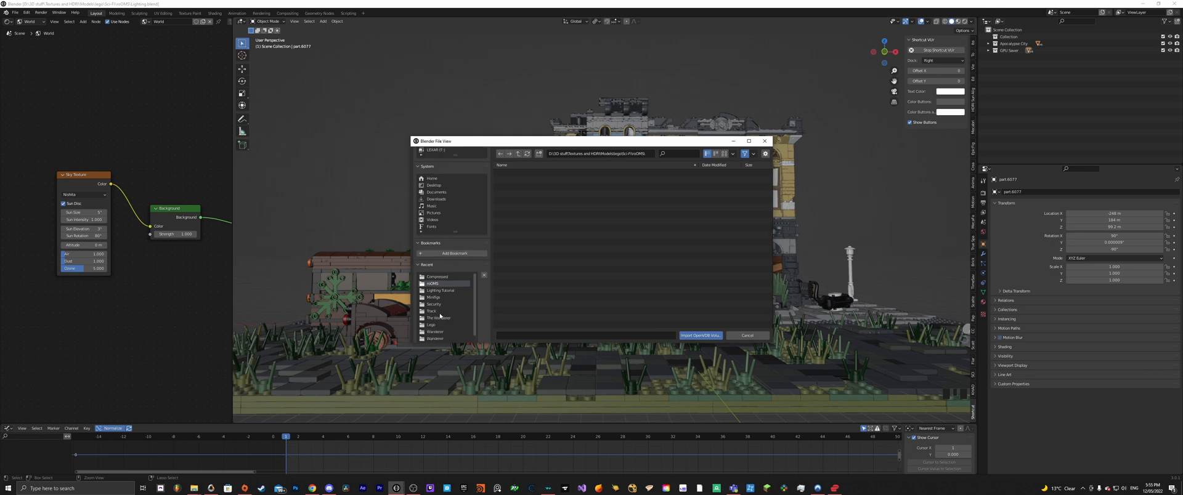
pyautogui.scroll(-1, 442, 327)
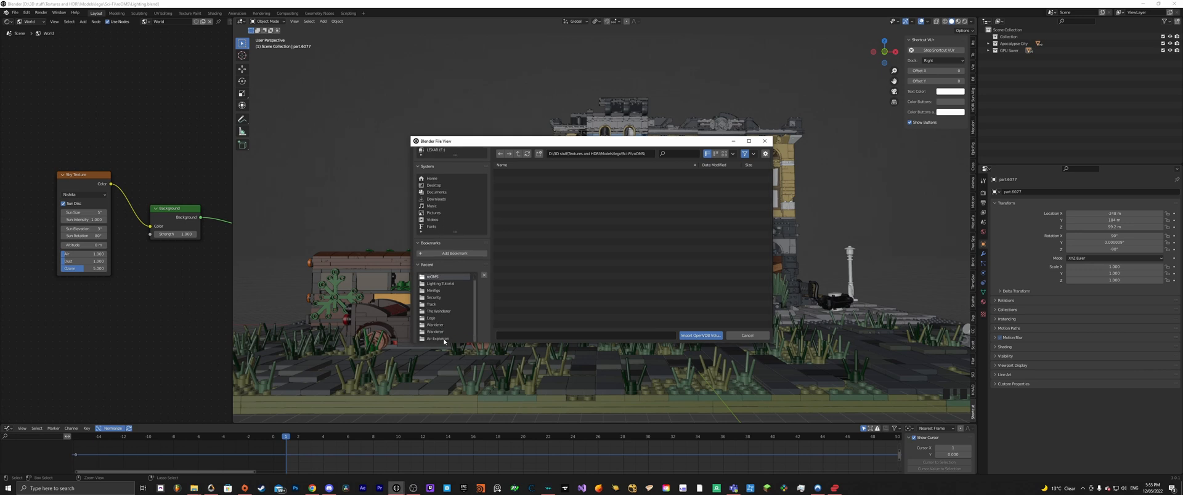
pyautogui.click(438, 339)
pyautogui.press('BackSpace')
pyautogui.press('BackSpace')
pyautogui.press('BackSpace')
pyautogui.press('BackSpace')
pyautogui.press('BackSpace')
pyautogui.press('BackSpace')
pyautogui.press('BackSpace')
pyautogui.press('BackSpace')
pyautogui.press('BackSpace')
pyautogui.press('BackSpace')
pyautogui.press('Return')
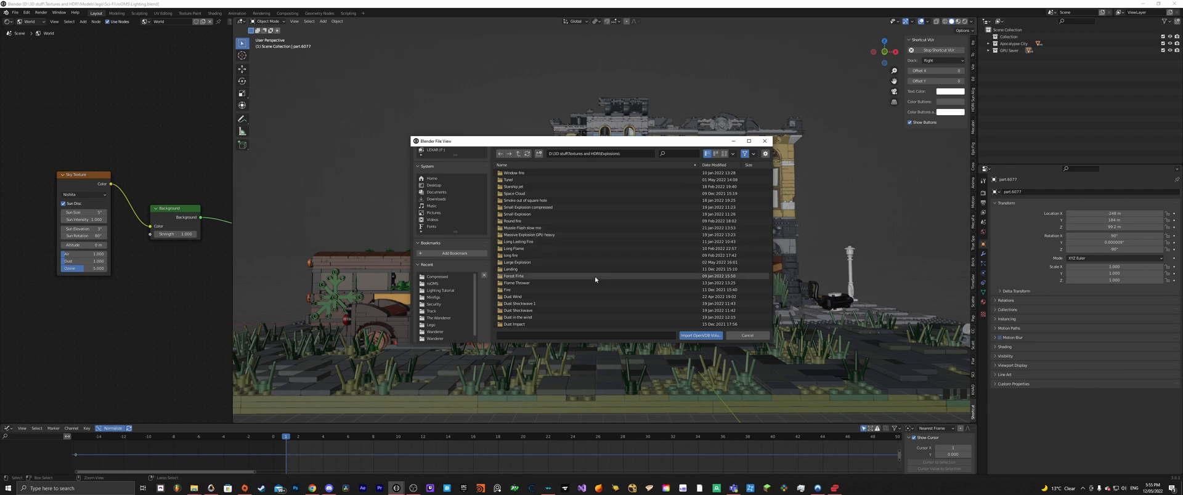
pyautogui.doubleClick(537, 297)
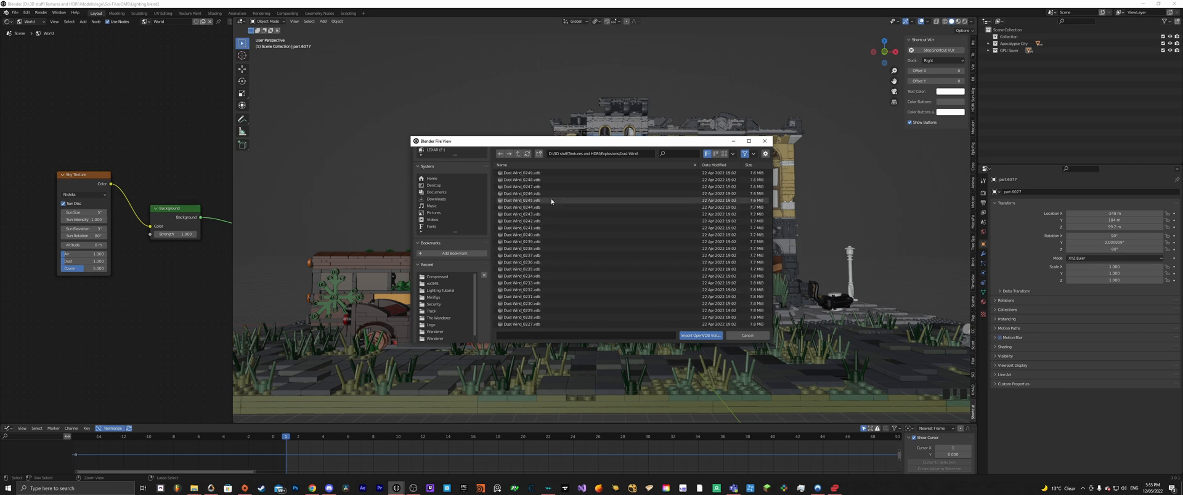
# Try picking single Dust Wind frames and switch the file list to the horizontal layout and back
pyautogui.scroll(-20, 566, 203)
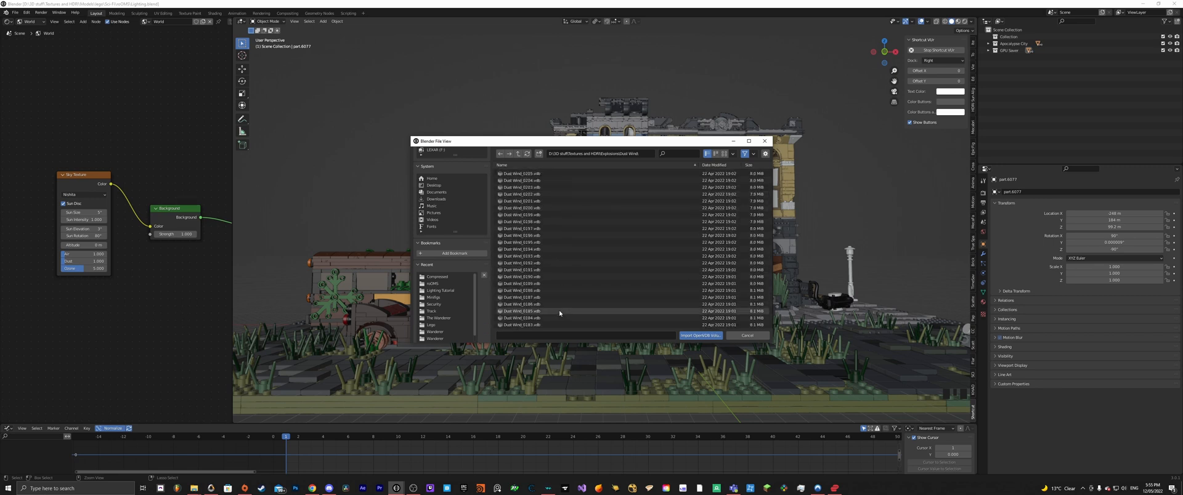
pyautogui.scroll(-2, 603, 242)
pyautogui.click(666, 323)
pyautogui.scroll(20, 590, 291)
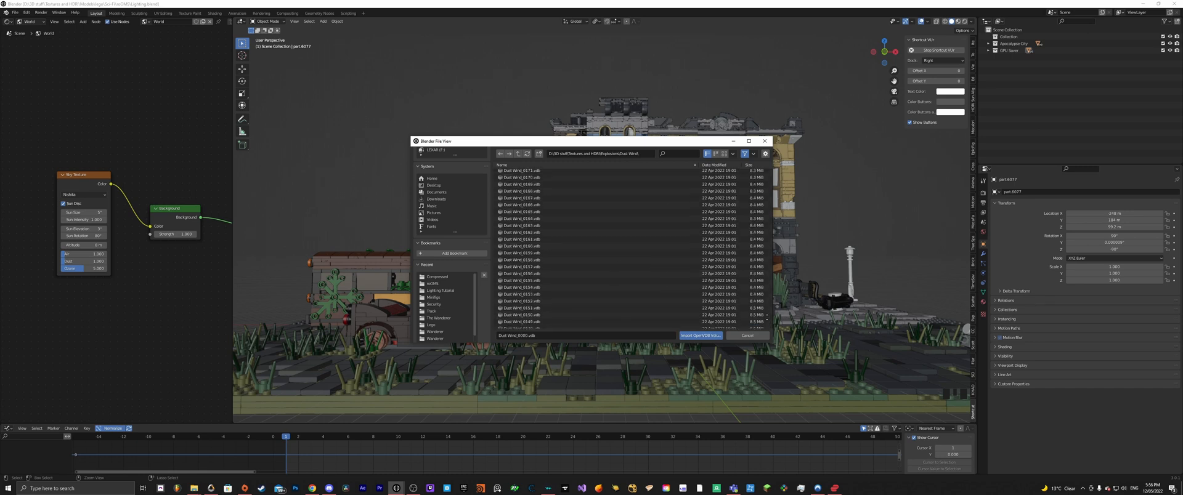
pyautogui.click(564, 207)
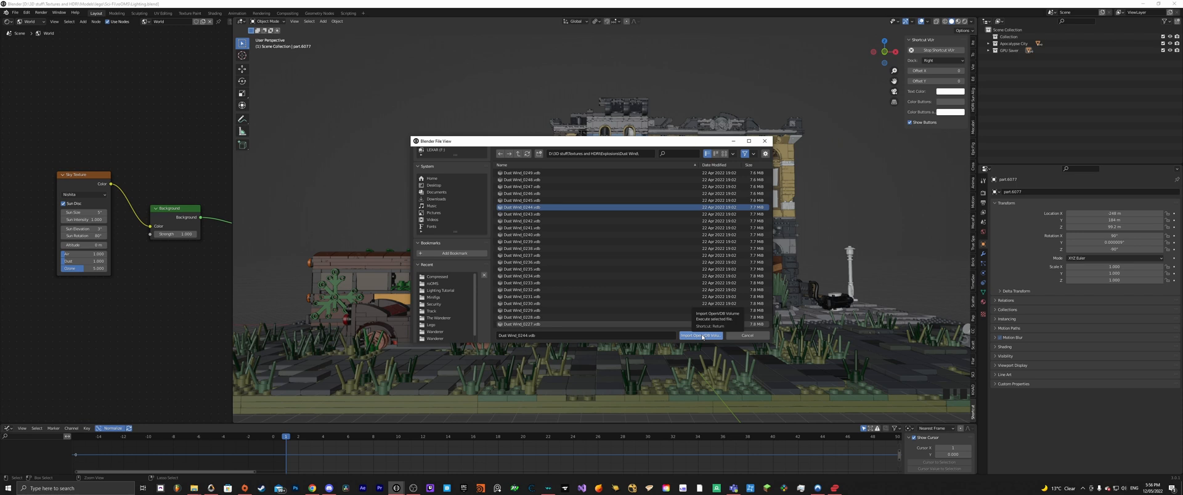
pyautogui.scroll(-8, 623, 246)
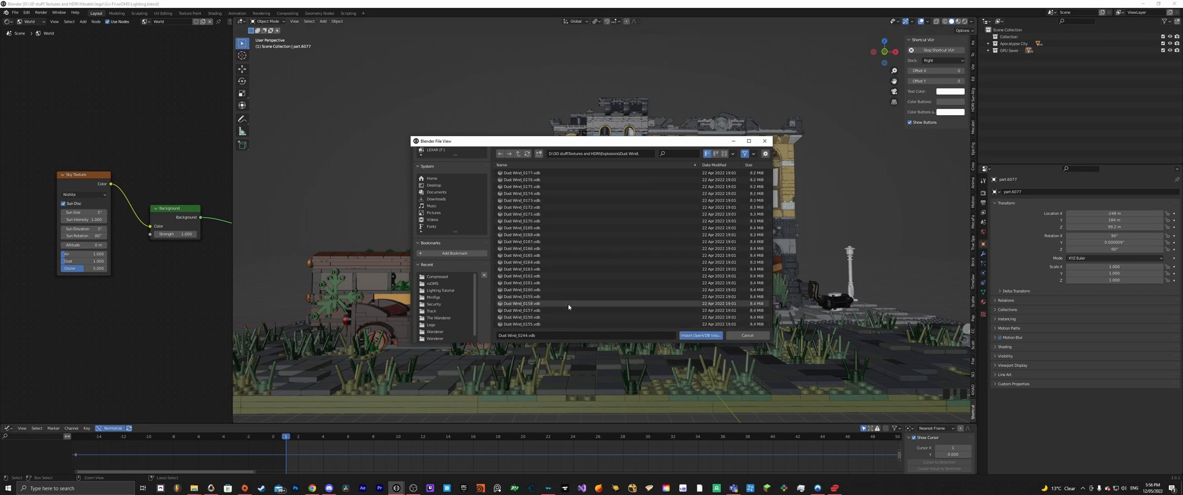
pyautogui.scroll(-18, 616, 308)
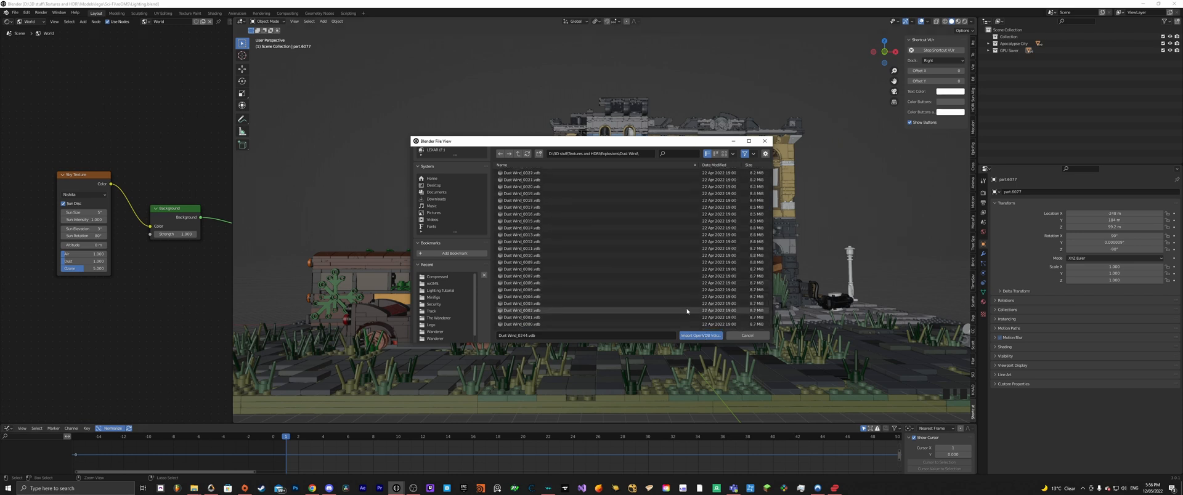
pyautogui.click(715, 153)
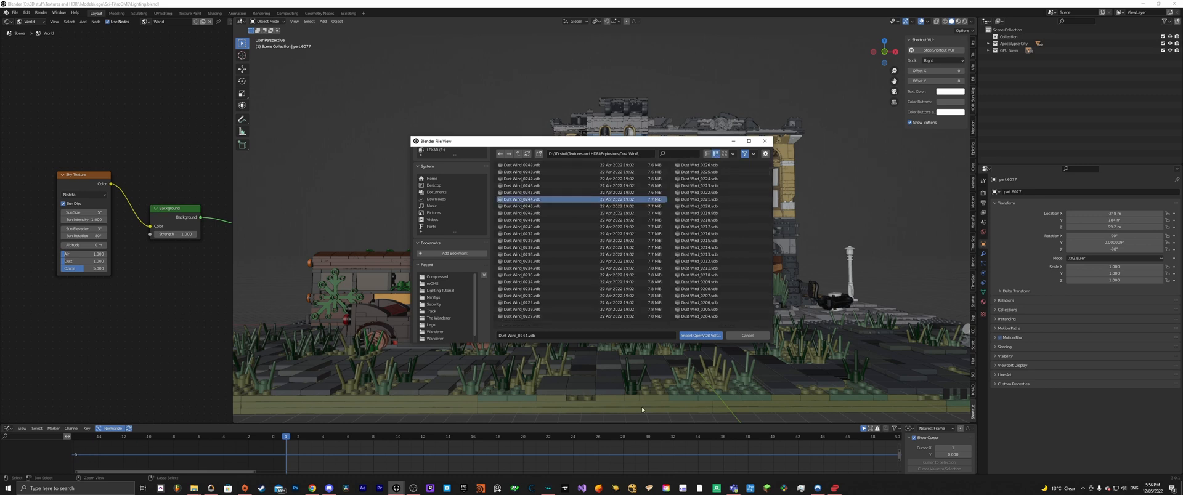
pyautogui.click(707, 154)
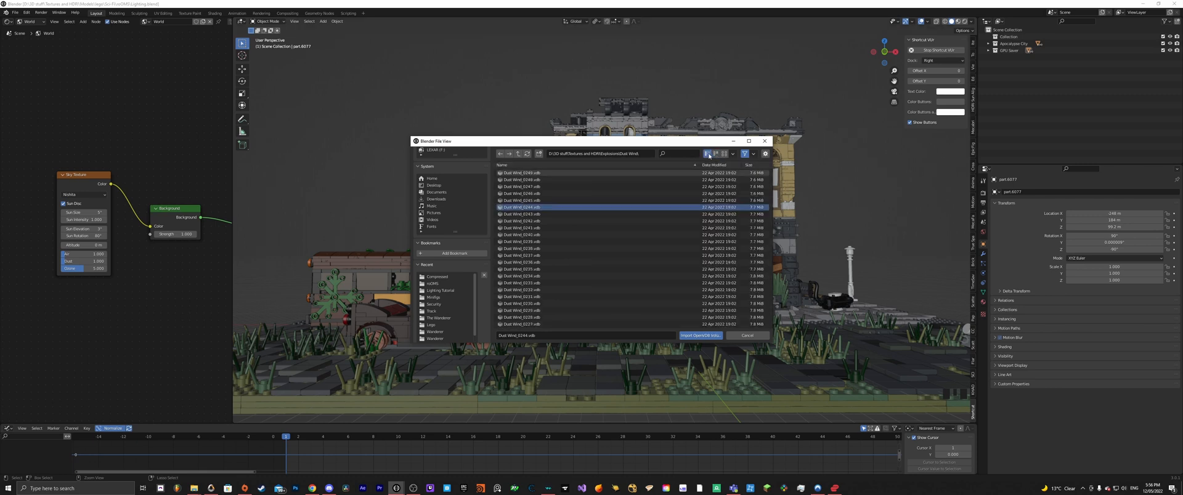
pyautogui.click(753, 154)
# Try selecting all Dust Wind frames, starting from Dust Wind_0000.vdb at the end of the file list
pyautogui.scroll(-20, 557, 173)
pyautogui.scroll(-14, 558, 173)
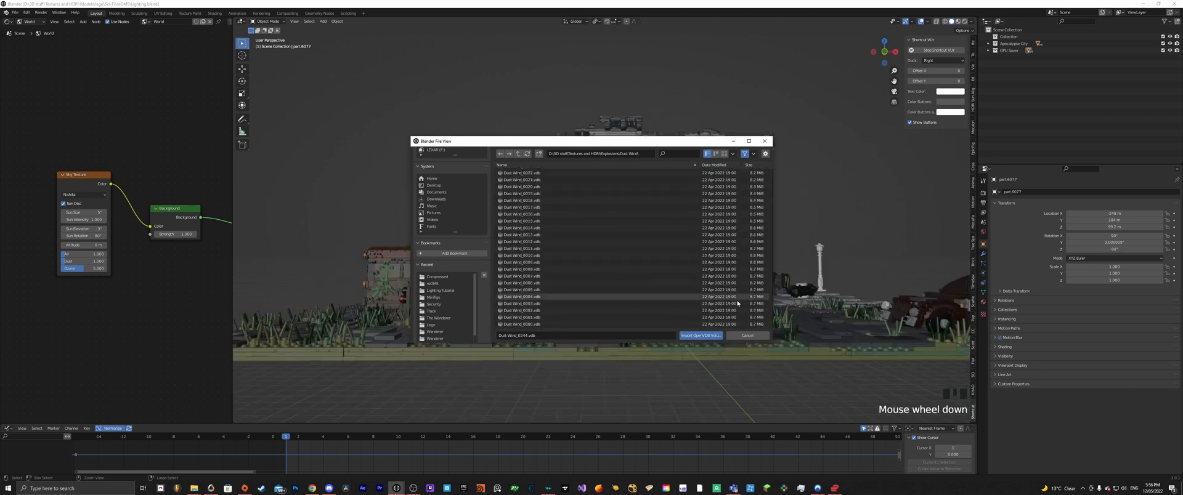
pyautogui.click(655, 326)
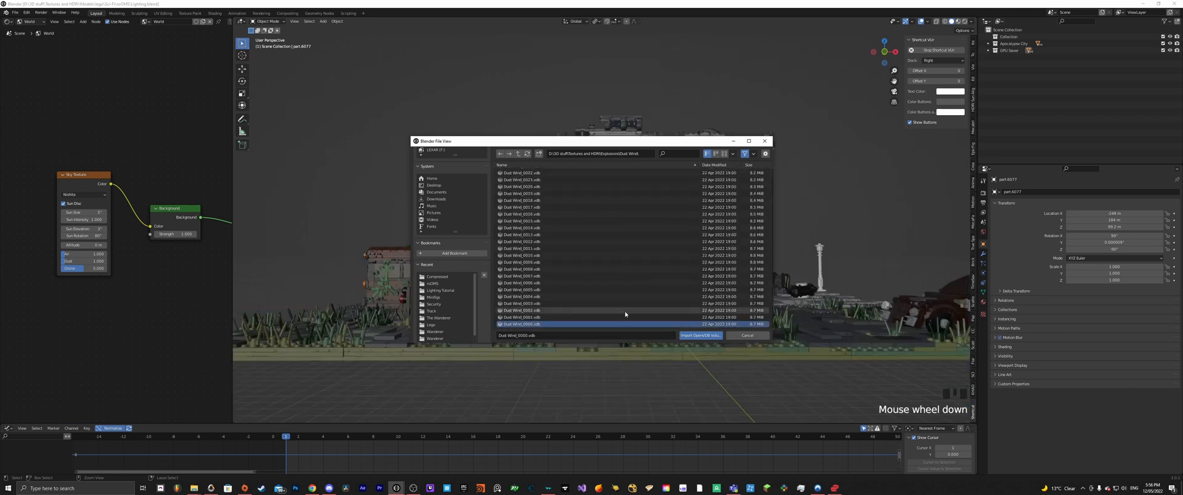
pyautogui.press('a')
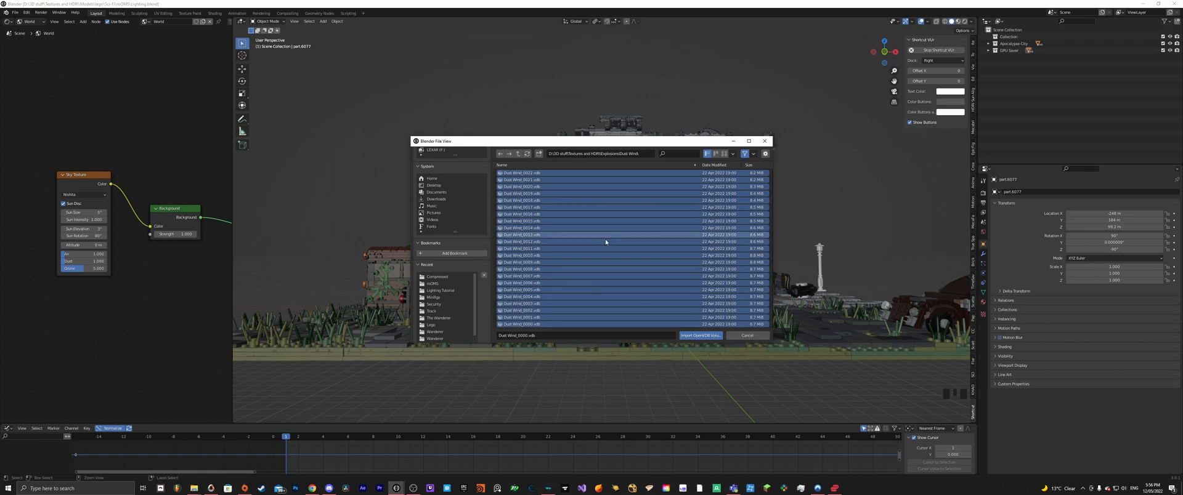
pyautogui.scroll(3, 596, 258)
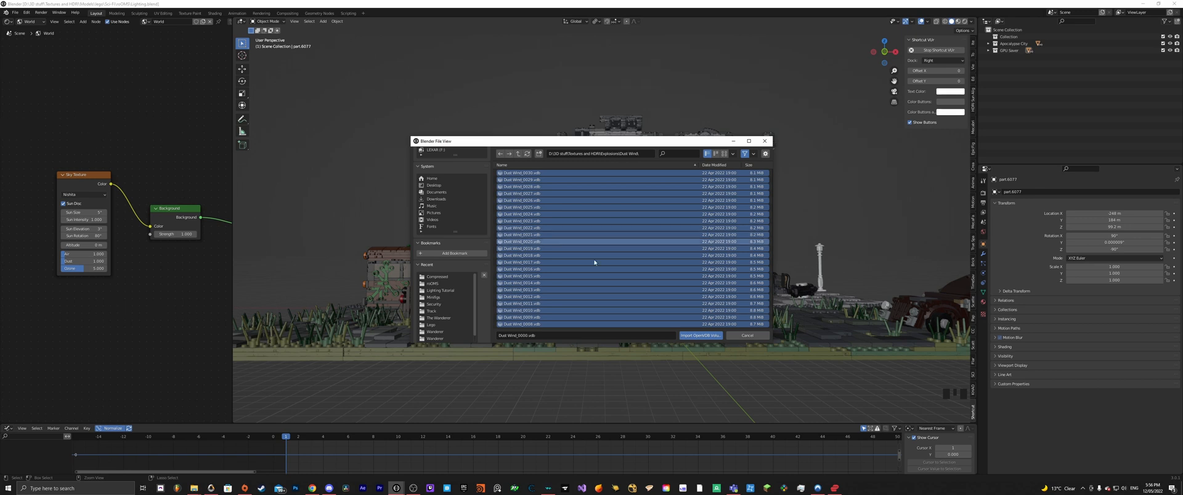
pyautogui.scroll(-3, 527, 325)
pyautogui.click(526, 324)
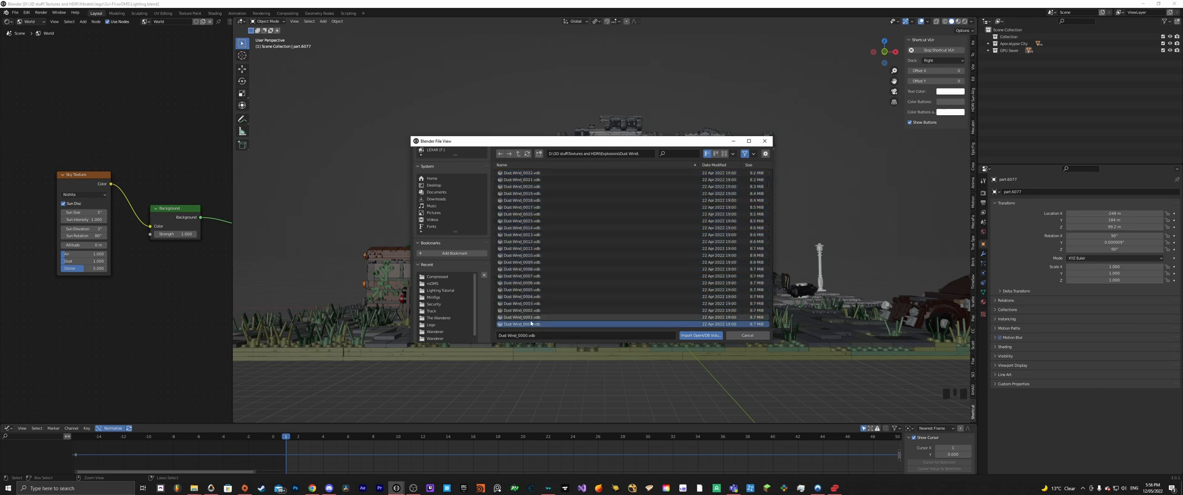
pyautogui.press('a')
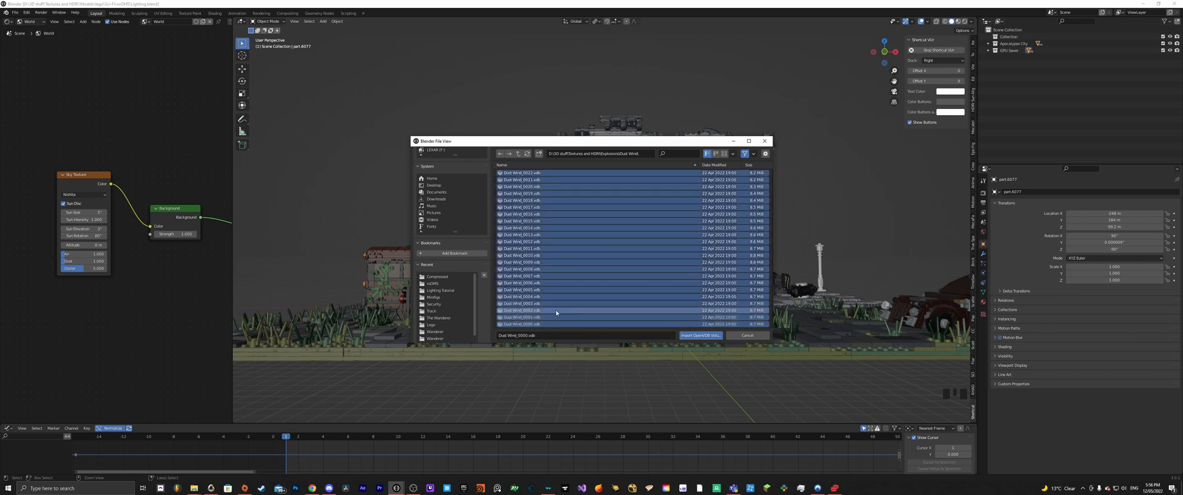
pyautogui.click(616, 264)
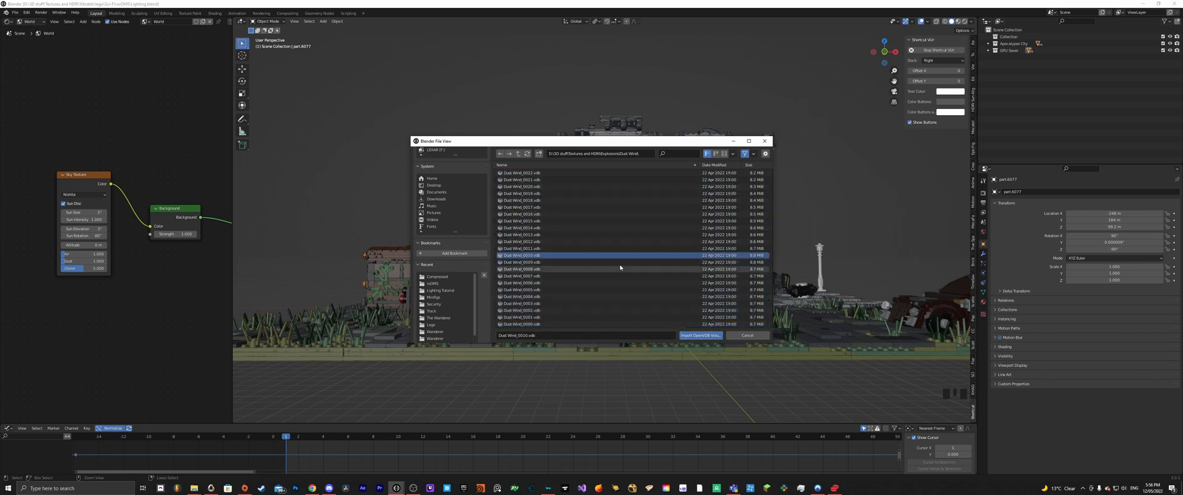
pyautogui.scroll(10, 591, 237)
pyautogui.click(578, 246)
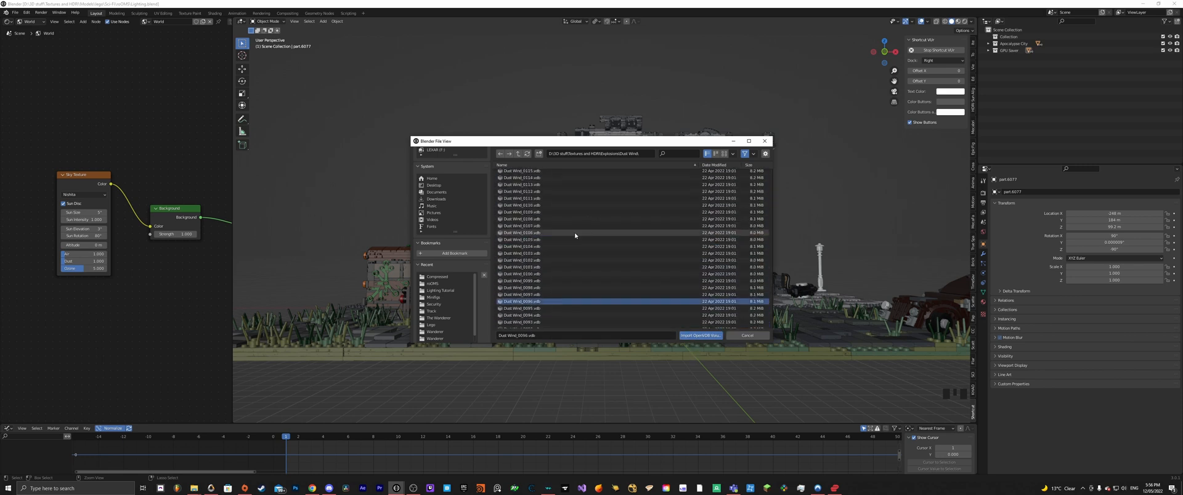
pyautogui.scroll(15, 554, 296)
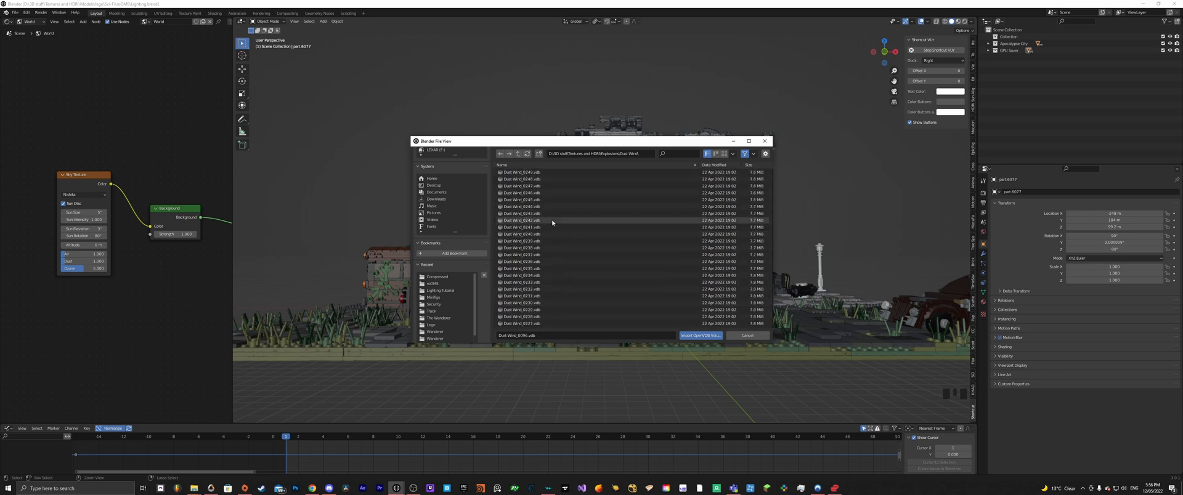
pyautogui.click(556, 192)
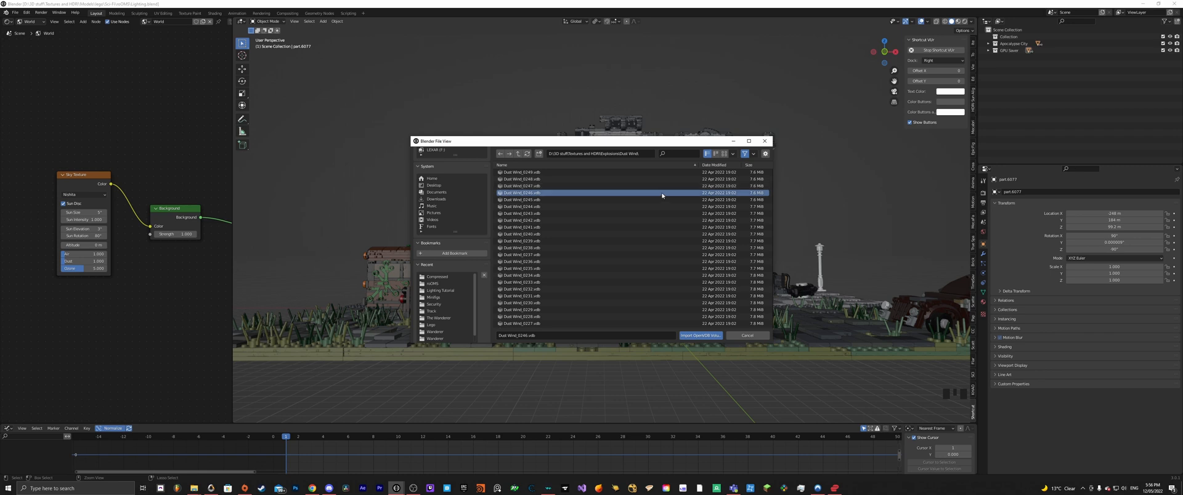
pyautogui.scroll(-3, 593, 187)
pyautogui.scroll(-20, 592, 186)
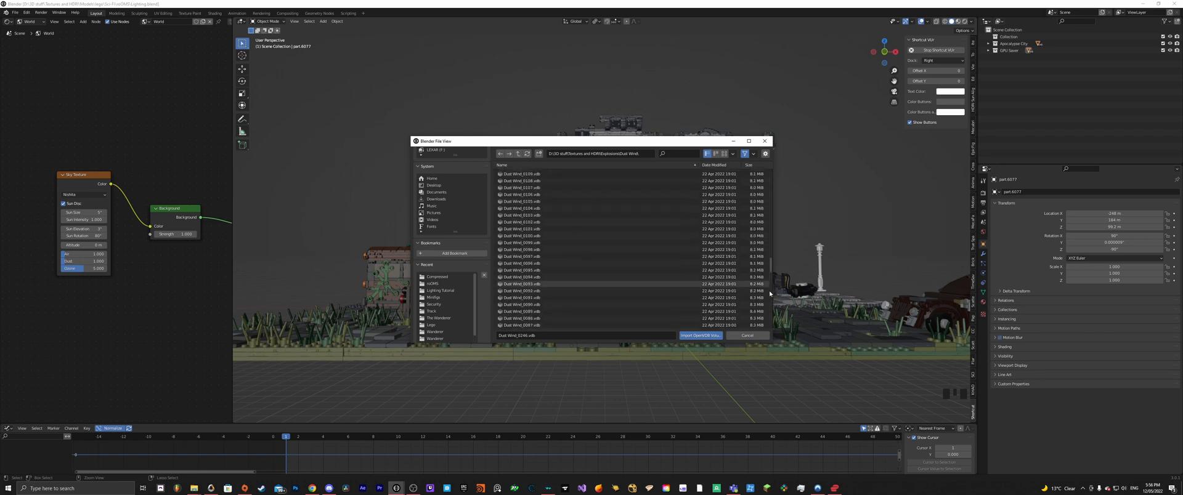
# Import the whole Dust Wind VDB sequence with Dust Wind_0000.vdb as the active file, and save the project
pyautogui.click(633, 325)
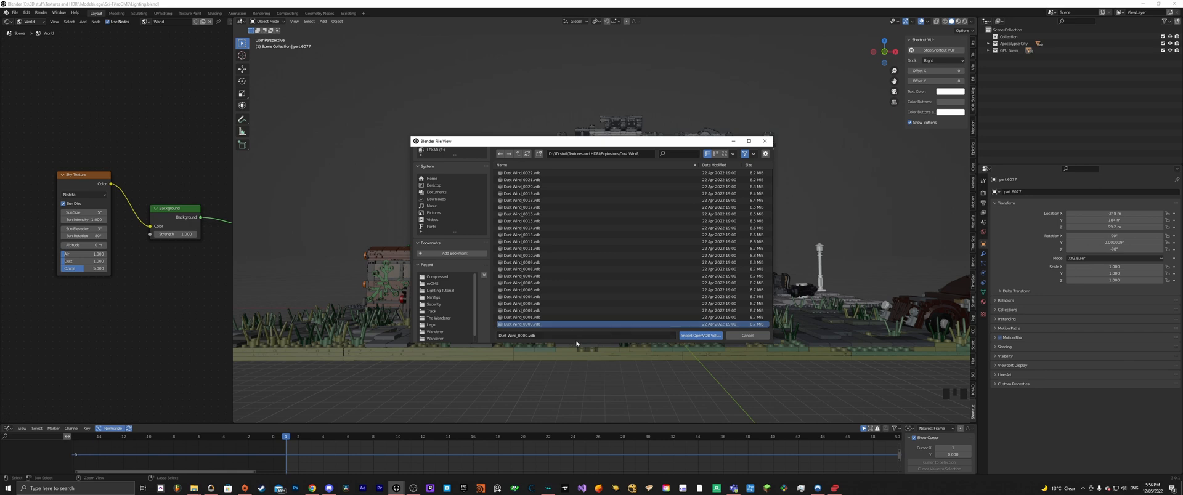
pyautogui.press('a')
pyautogui.click(701, 336)
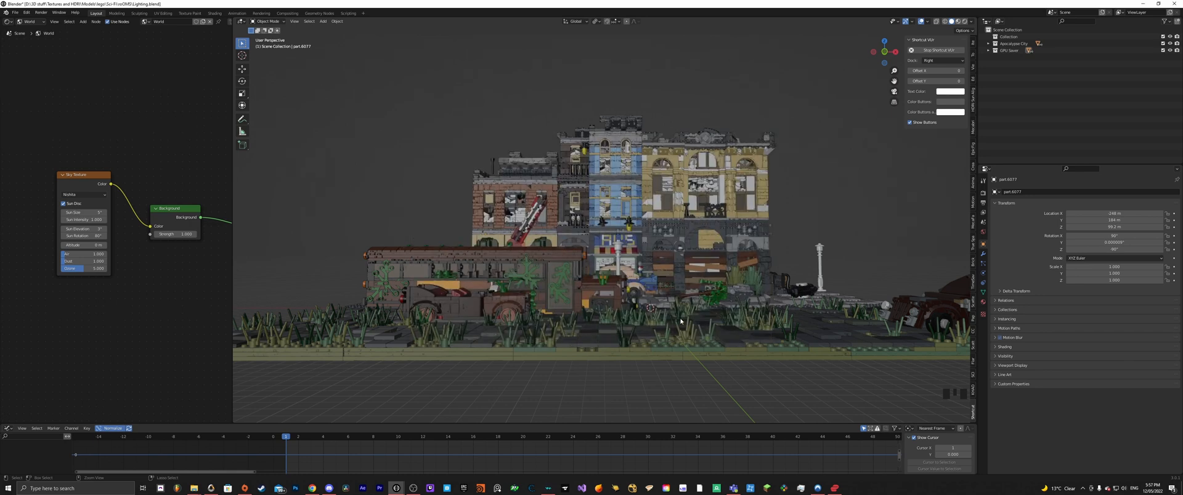
pyautogui.hotkey('ctrl', 's')
pyautogui.hotkey('alt', 'Tab')
pyautogui.hotkey('alt', 'Tab')
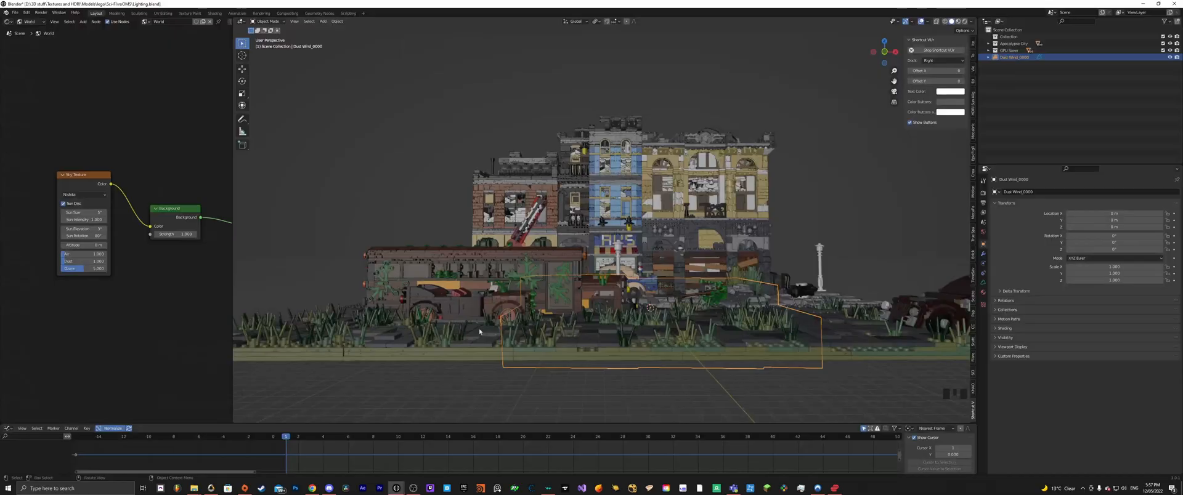
pyautogui.hotkey('alt', 'Tab')
pyautogui.hotkey('alt', 'Tab')
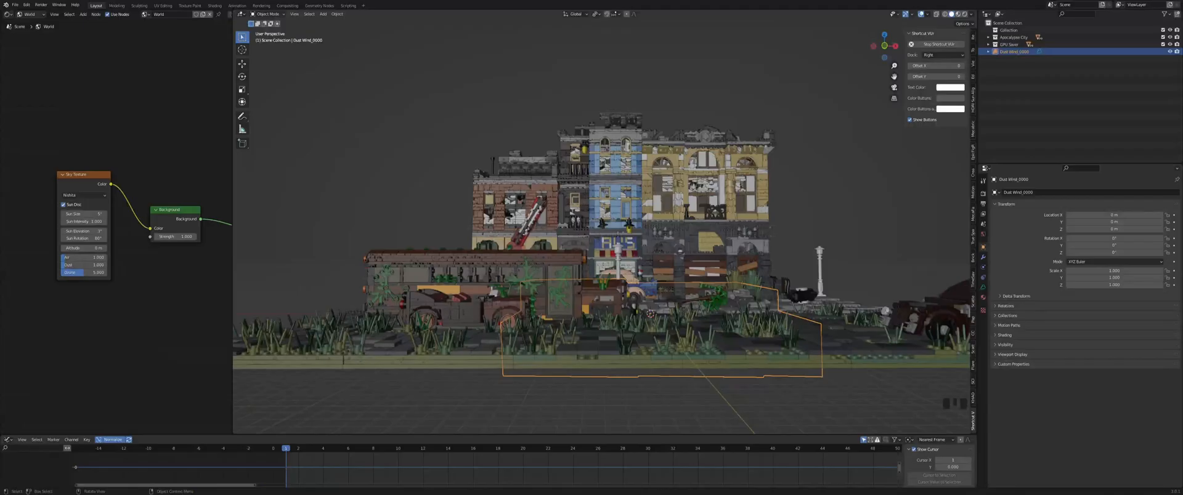
# In top view, move the dust volume along X over the city and scale it up to about 2.125
pyautogui.moveTo(783, 379); pyautogui.dragTo(718, 365, button='middle')
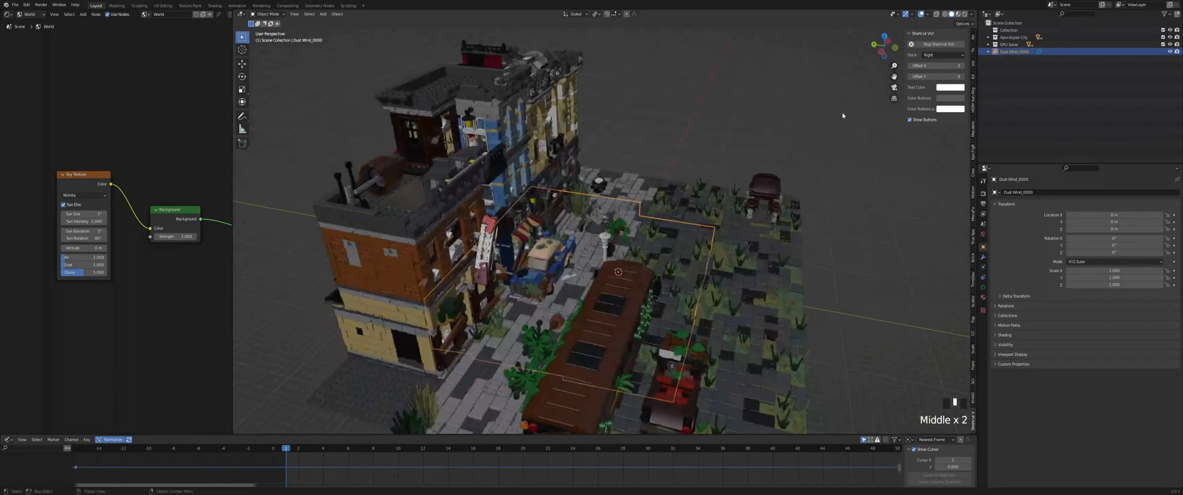
pyautogui.click(884, 35)
pyautogui.scroll(-4, 603, 287)
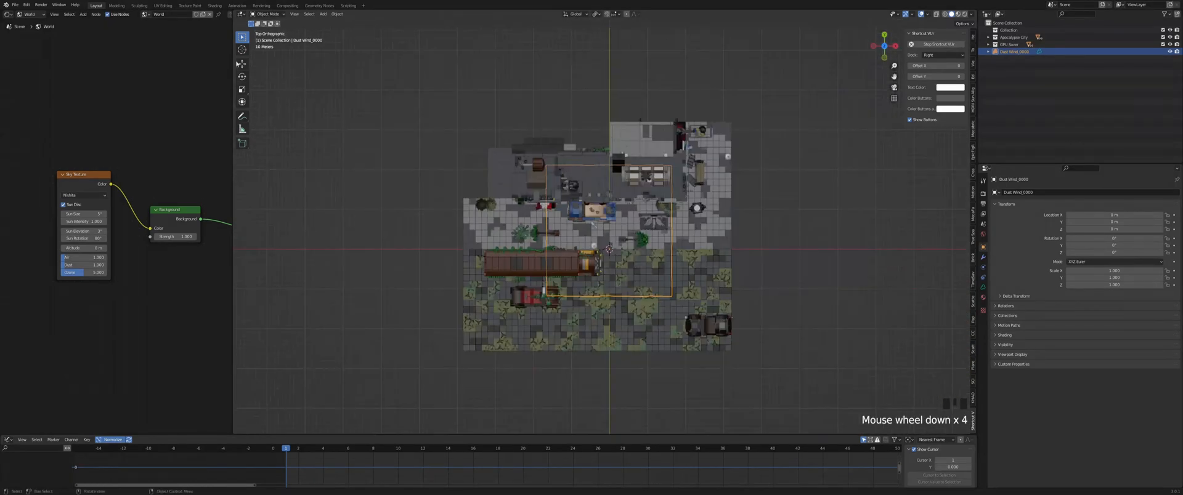
pyautogui.click(242, 63)
pyautogui.press('g')
pyautogui.rightClick(639, 271)
pyautogui.keyDown('ctrl'); pyautogui.moveTo(629, 249); pyautogui.dragTo(619, 252); pyautogui.keyUp('ctrl')
pyautogui.press('s')
pyautogui.click(732, 337)
pyautogui.moveTo(624, 250); pyautogui.dragTo(625, 250)
pyautogui.press('s')
pyautogui.click(659, 293)
# In front view, raise the dust volume until its lower edge sits just below the city's base plate
pyautogui.click(245, 78)
pyautogui.moveTo(681, 261); pyautogui.dragTo(688, 187, button='middle')
pyautogui.click(884, 55)
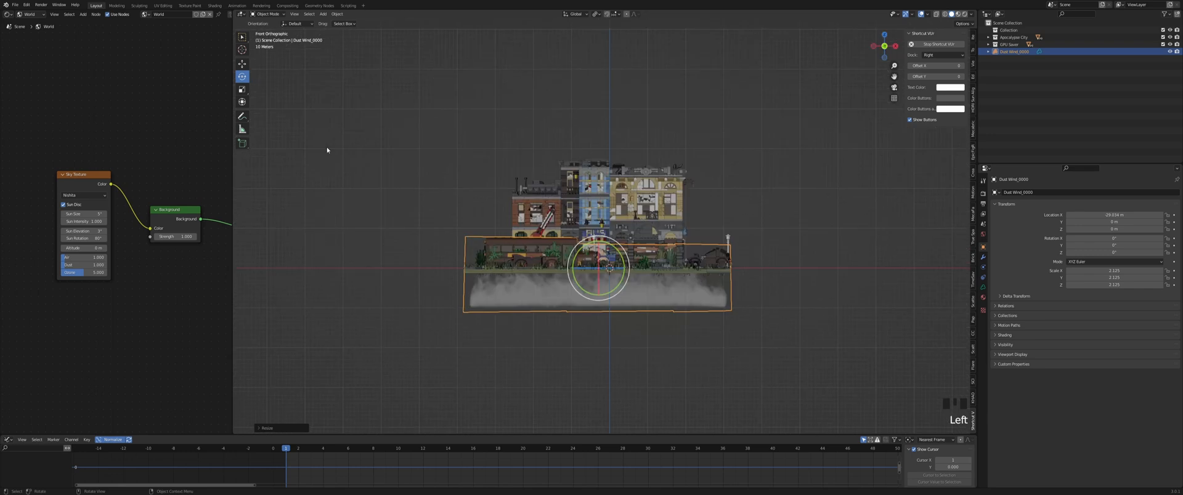
pyautogui.click(242, 64)
pyautogui.scroll(2, 591, 258)
pyautogui.moveTo(589, 252); pyautogui.dragTo(586, 195)
pyautogui.scroll(4, 634, 265)
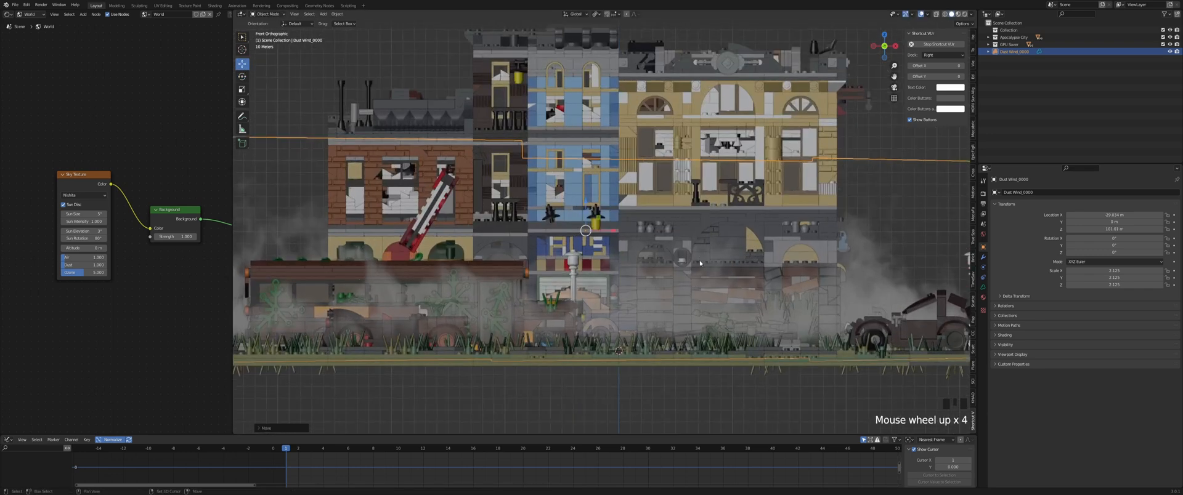
pyautogui.moveTo(476, 76); pyautogui.dragTo(473, 96)
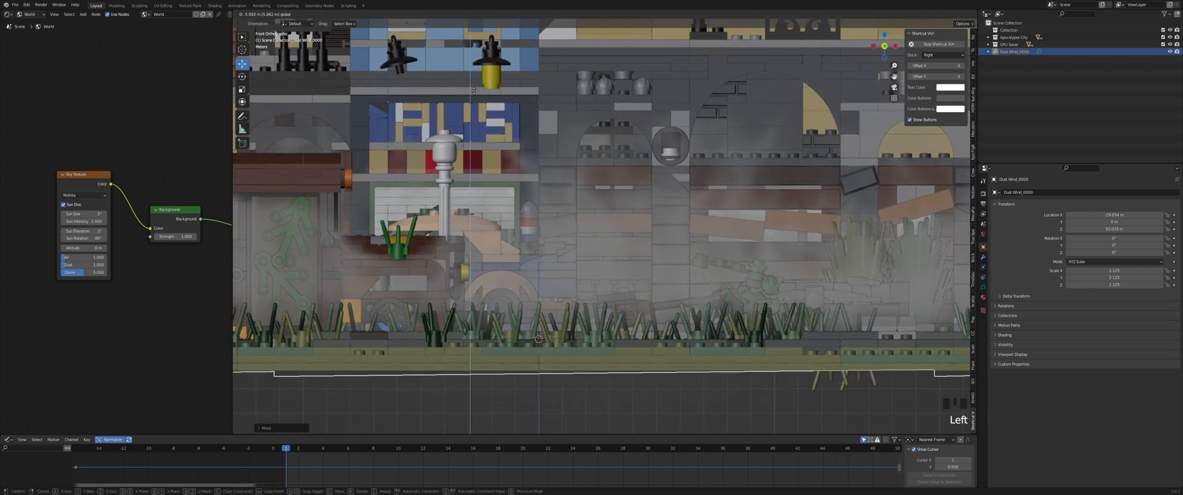
pyautogui.keyDown('shift'); pyautogui.moveTo(365, 181); pyautogui.dragTo(289, 169, button='middle'); pyautogui.keyUp('shift')
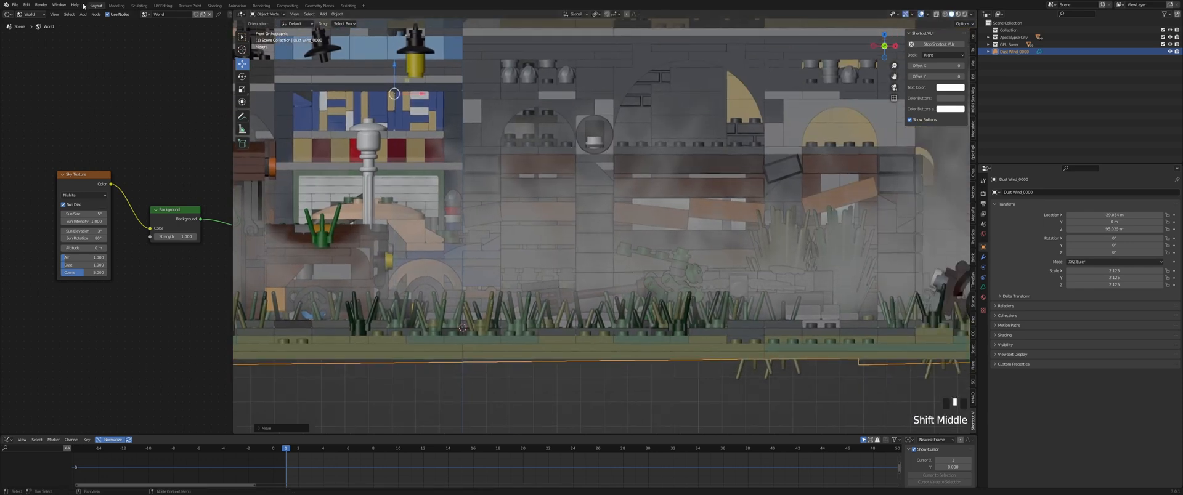
pyautogui.click(40, 15)
pyautogui.click(37, 23)
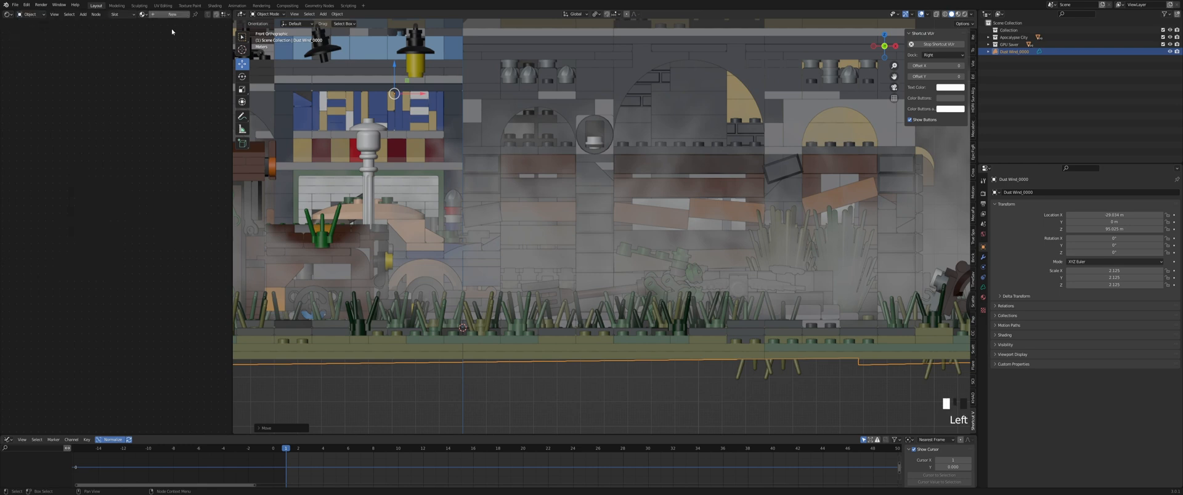
pyautogui.scroll(-1, 679, 292)
pyautogui.click(42, 17)
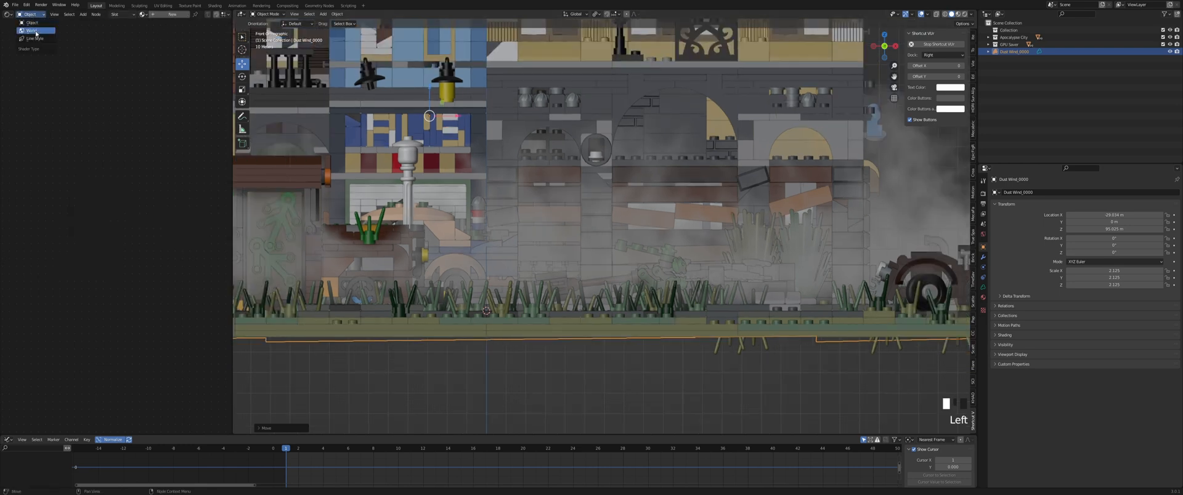
pyautogui.click(34, 32)
# From the front, shift the dust volume sideways along the city and lower it slightly to about 93 m in Z
pyautogui.scroll(-4, 614, 247)
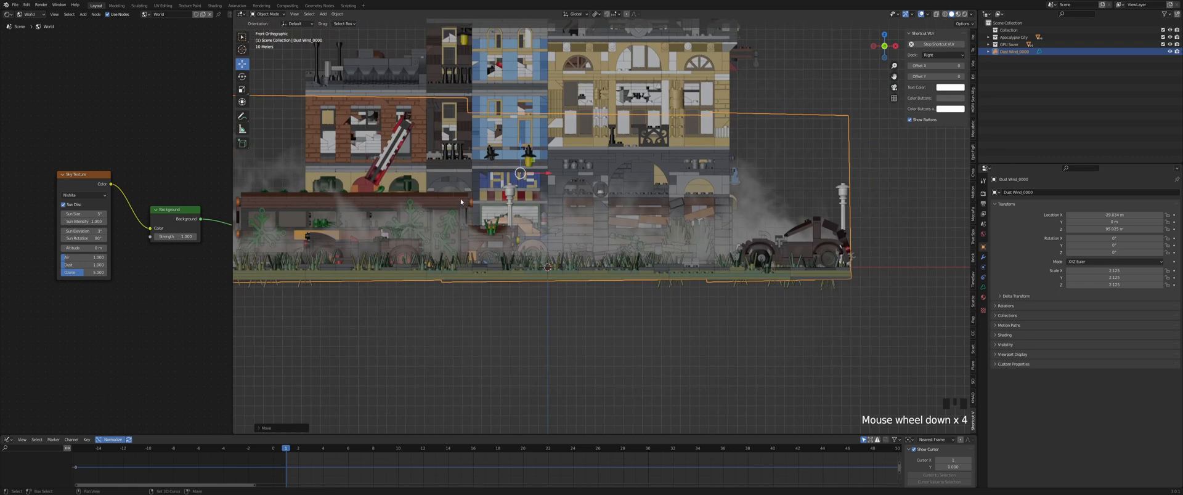
pyautogui.keyDown('shift'); pyautogui.moveTo(588, 148); pyautogui.dragTo(677, 143, button='middle'); pyautogui.keyUp('shift')
pyautogui.moveTo(658, 158); pyautogui.dragTo(546, 184)
pyautogui.keyDown('shift'); pyautogui.moveTo(546, 183); pyautogui.dragTo(651, 174, button='middle'); pyautogui.keyUp('shift')
pyautogui.scroll(4, 650, 175)
pyautogui.keyDown('shift'); pyautogui.moveTo(576, 196); pyautogui.dragTo(745, 201, button='middle'); pyautogui.keyUp('shift')
pyautogui.moveTo(847, 77); pyautogui.dragTo(839, 94)
pyautogui.scroll(-10, 838, 94)
pyautogui.click(670, 201)
pyautogui.moveTo(670, 201); pyautogui.dragTo(721, 208)
pyautogui.scroll(-4, 763, 246)
# In top view, rotate the dust volume 90° about Z and reposition it over the city at about X 63 m, Y 76 m
pyautogui.moveTo(722, 209); pyautogui.dragTo(914, 108, button='middle')
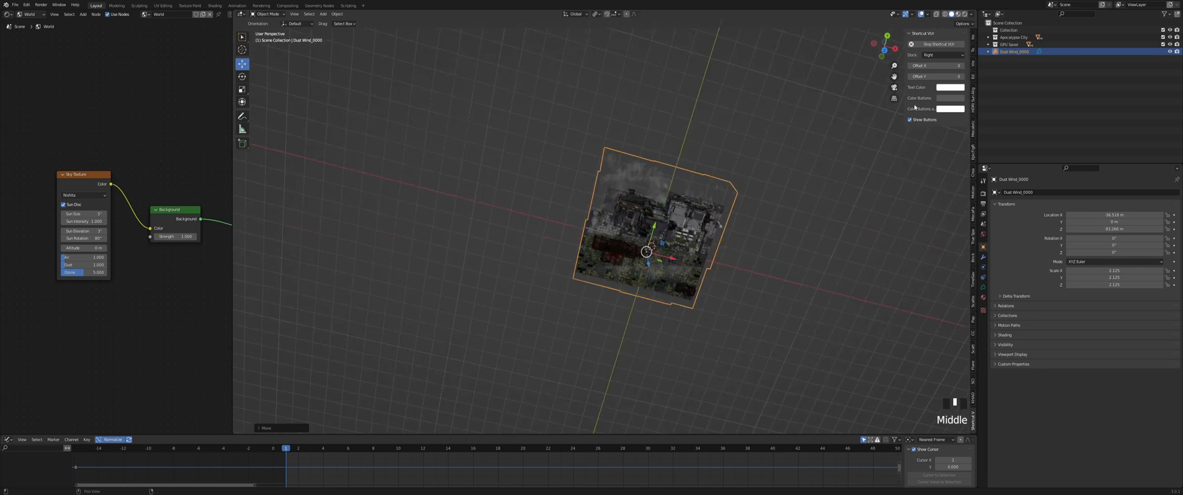
pyautogui.click(884, 50)
pyautogui.keyDown('shift'); pyautogui.moveTo(712, 137); pyautogui.dragTo(731, 103, button='middle'); pyautogui.keyUp('shift')
pyautogui.scroll(3, 731, 103)
pyautogui.click(242, 77)
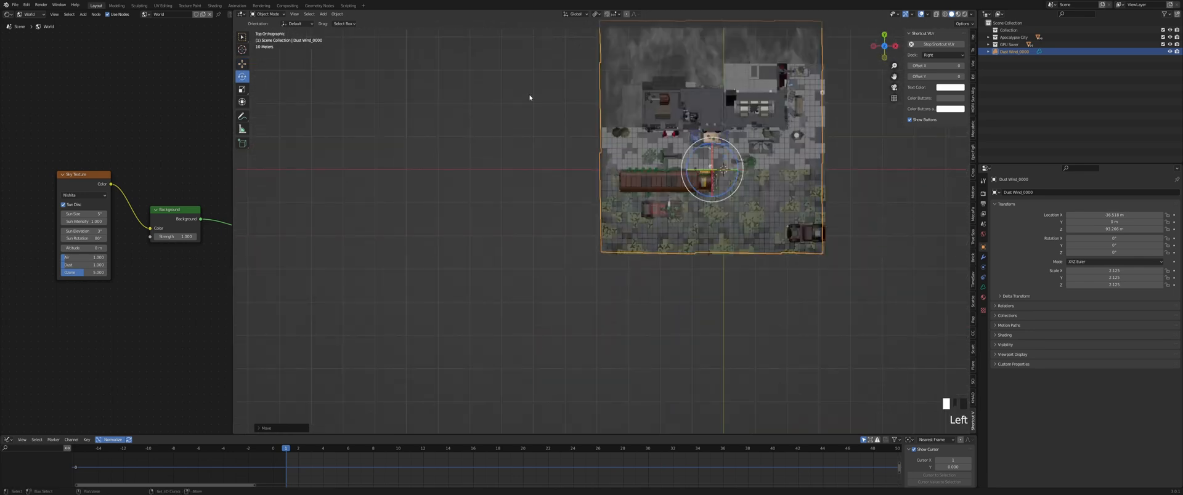
pyautogui.keyDown('shift'); pyautogui.moveTo(529, 97); pyautogui.dragTo(484, 131, button='middle'); pyautogui.keyUp('shift')
pyautogui.keyDown('ctrl'); pyautogui.moveTo(647, 182); pyautogui.dragTo(638, 230); pyautogui.keyUp('ctrl')
pyautogui.click(242, 64)
pyautogui.keyDown('ctrl'); pyautogui.moveTo(683, 185); pyautogui.dragTo(714, 159); pyautogui.keyUp('ctrl')
# Play the animation briefly and examine how the dust spreads around the bus and buildings from several angles
pyautogui.moveTo(740, 148); pyautogui.dragTo(738, 104, button='middle')
pyautogui.scroll(7, 758, 102)
pyautogui.press('space')
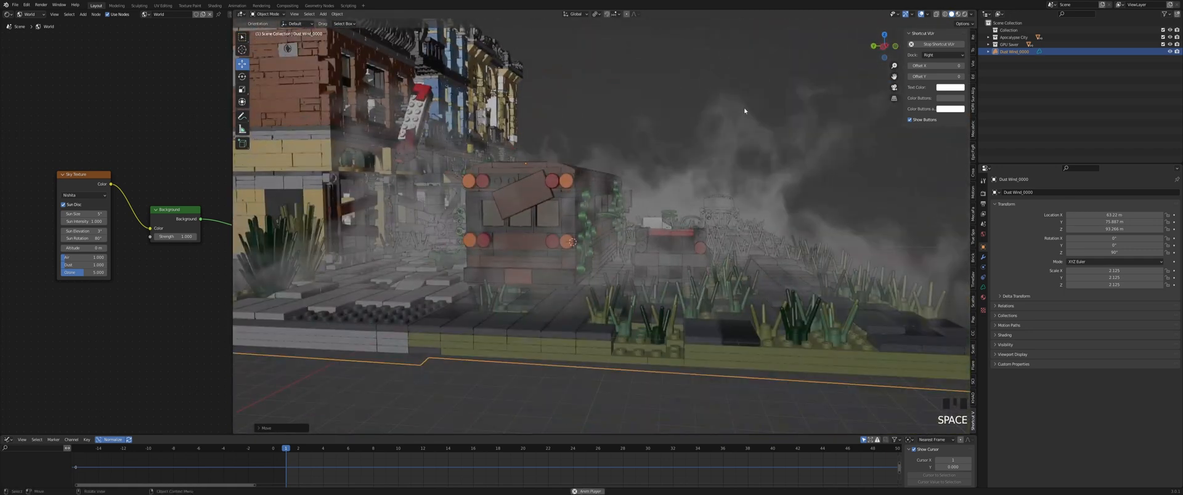
pyautogui.press('space')
pyautogui.moveTo(542, 336); pyautogui.dragTo(466, 324, button='middle')
pyautogui.scroll(-4, 466, 324)
pyautogui.moveTo(938, 151); pyautogui.dragTo(938, 151, button='middle')
pyautogui.scroll(-1, 868, 157)
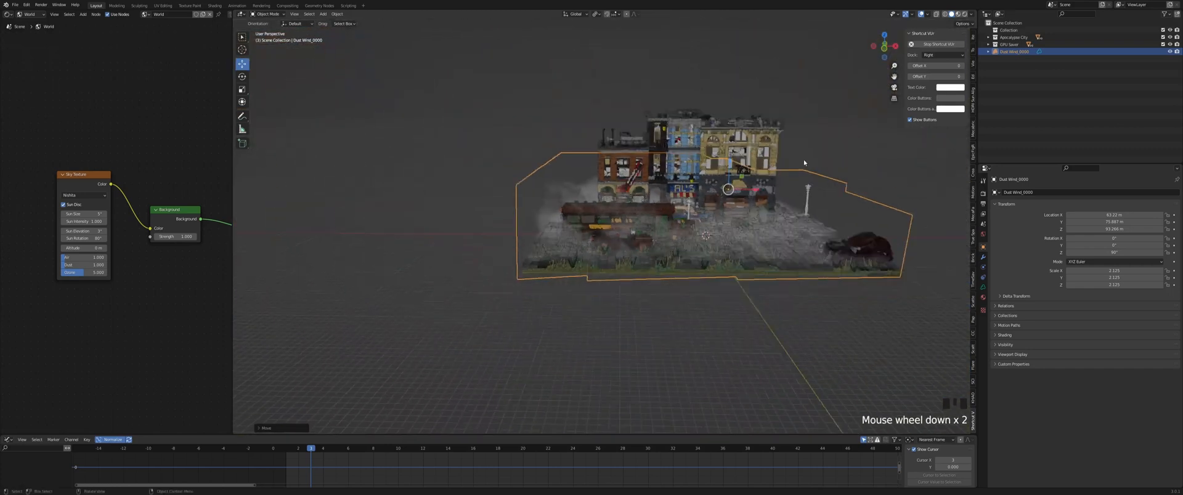
pyautogui.scroll(3, 801, 164)
pyautogui.moveTo(801, 164); pyautogui.dragTo(670, 172, button='middle')
pyautogui.keyDown('shift'); pyautogui.scroll(-2, 671, 172); pyautogui.keyUp('shift')
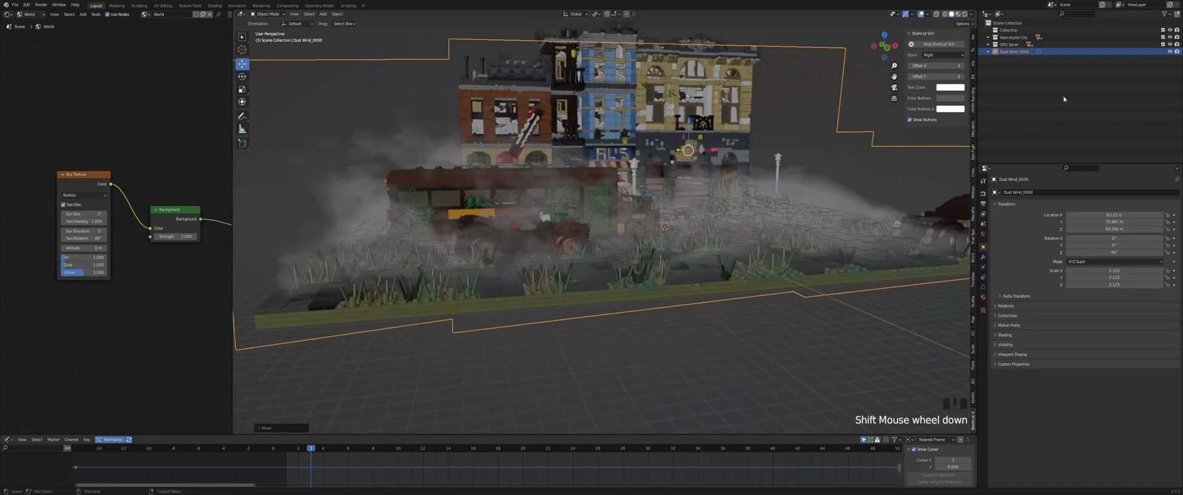
# Move the timeline to frame 17 with the dust volume hidden, show the volume again, and save the file
pyautogui.click(1170, 52)
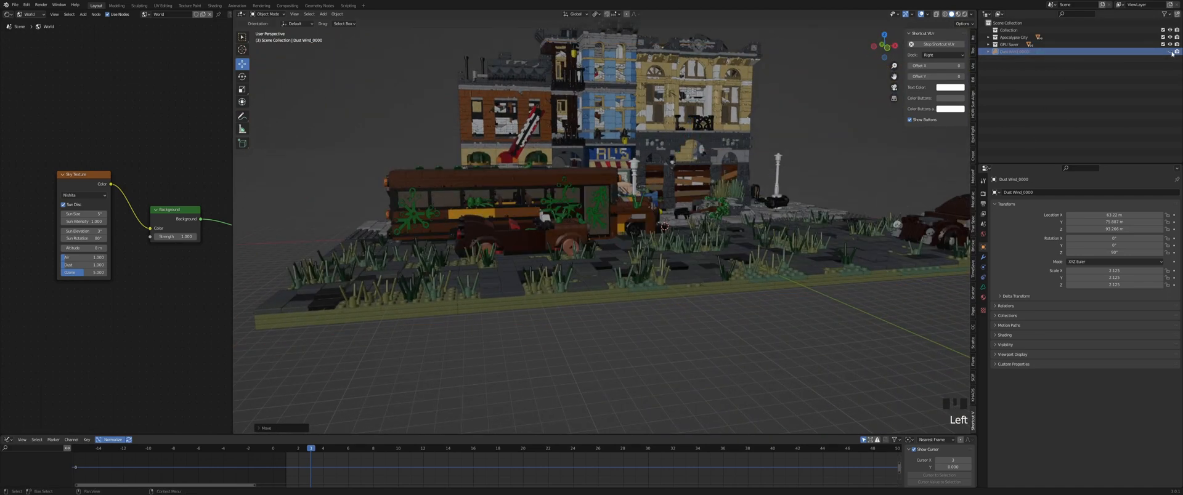
pyautogui.press('space')
pyautogui.click(790, 375)
pyautogui.press('space')
pyautogui.click(485, 449)
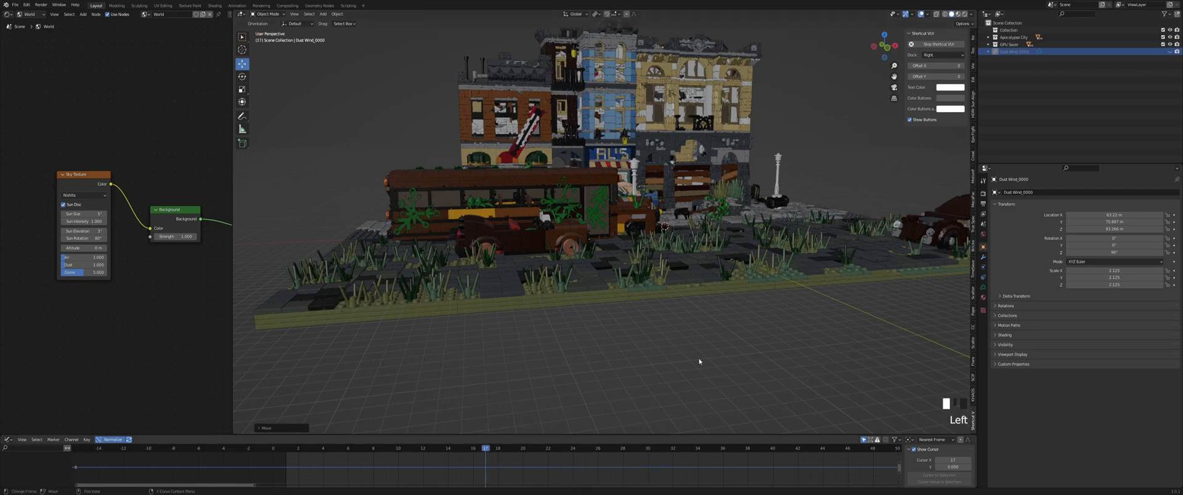
pyautogui.click(1169, 52)
pyautogui.hotkey('ctrl', 's')
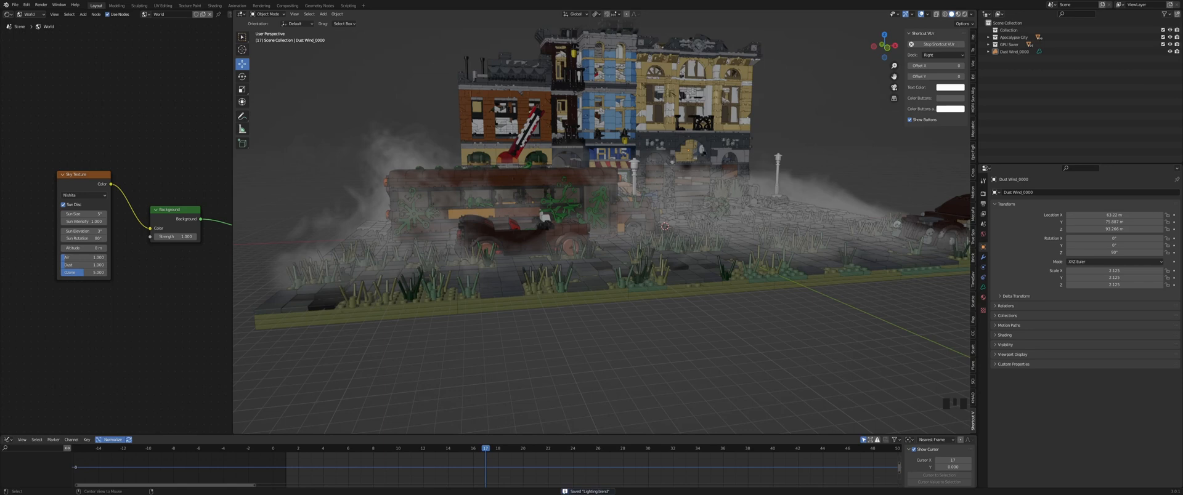
# Advance to frame 18, select the dust volume, and switch the shader editor from World to Object
pyautogui.keyDown('alt'); pyautogui.scroll(-1, 646, 327); pyautogui.keyUp('alt')
pyautogui.keyDown('alt'); pyautogui.click(650, 273); pyautogui.keyUp('alt')
pyautogui.keyDown('alt'); pyautogui.click(770, 205); pyautogui.keyUp('alt')
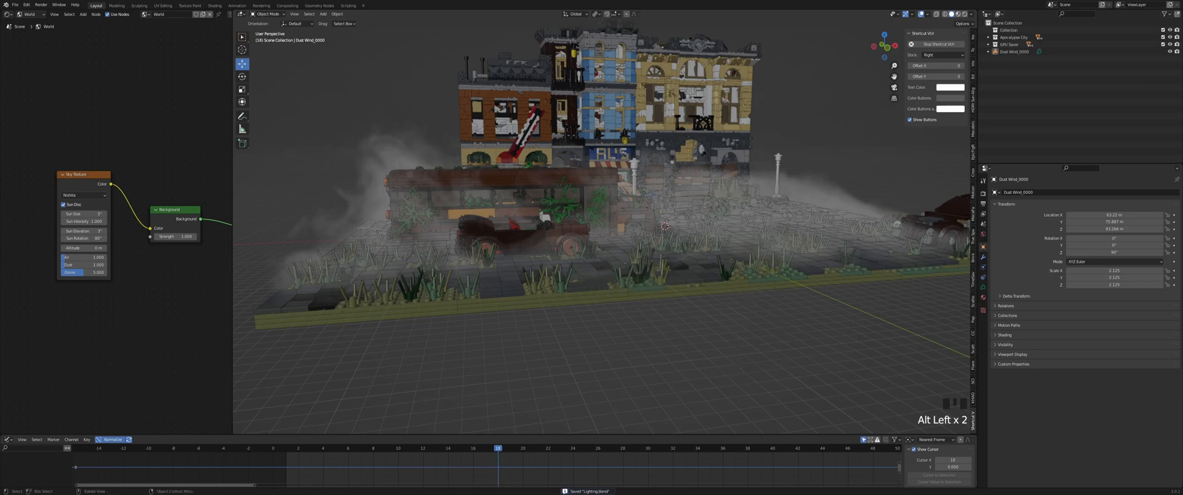
pyautogui.click(772, 202)
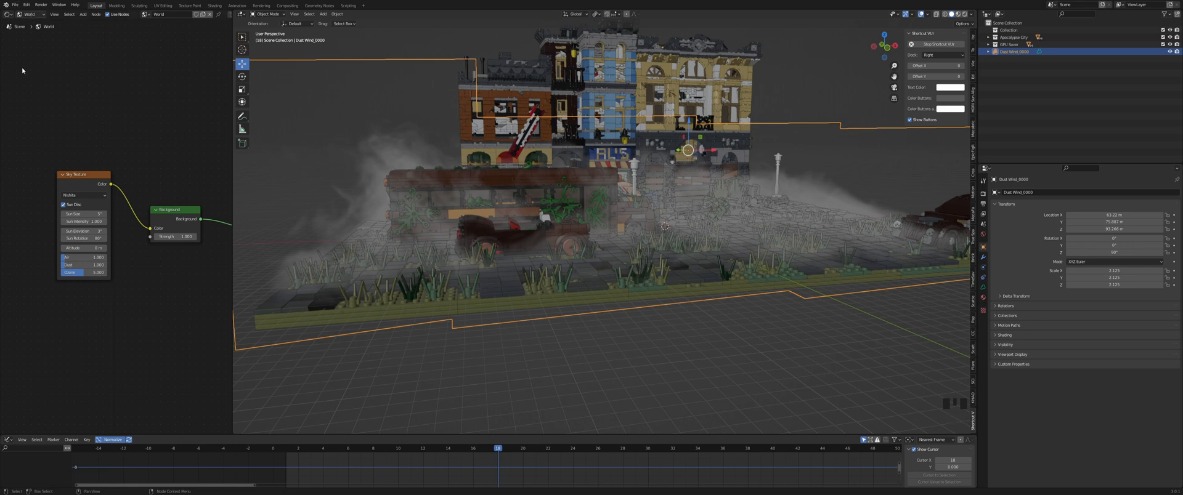
pyautogui.click(21, 14)
pyautogui.click(33, 24)
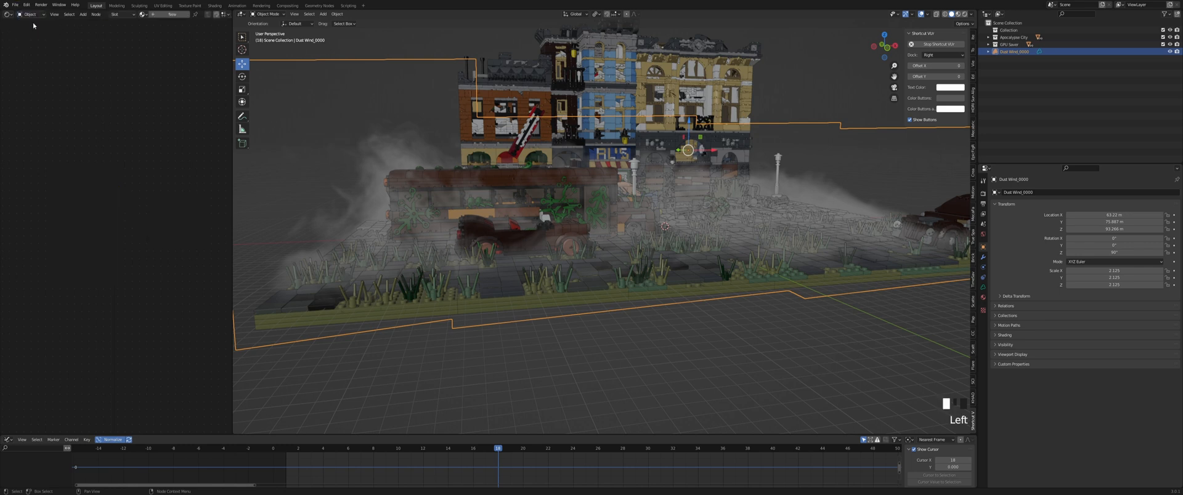
# Create a new Principled Volume material for the Dust Wind object and save the file
pyautogui.click(172, 14)
pyautogui.keyDown('shift'); pyautogui.moveTo(169, 126); pyautogui.dragTo(42, 125, button='middle'); pyautogui.keyUp('shift')
pyautogui.click(147, 214)
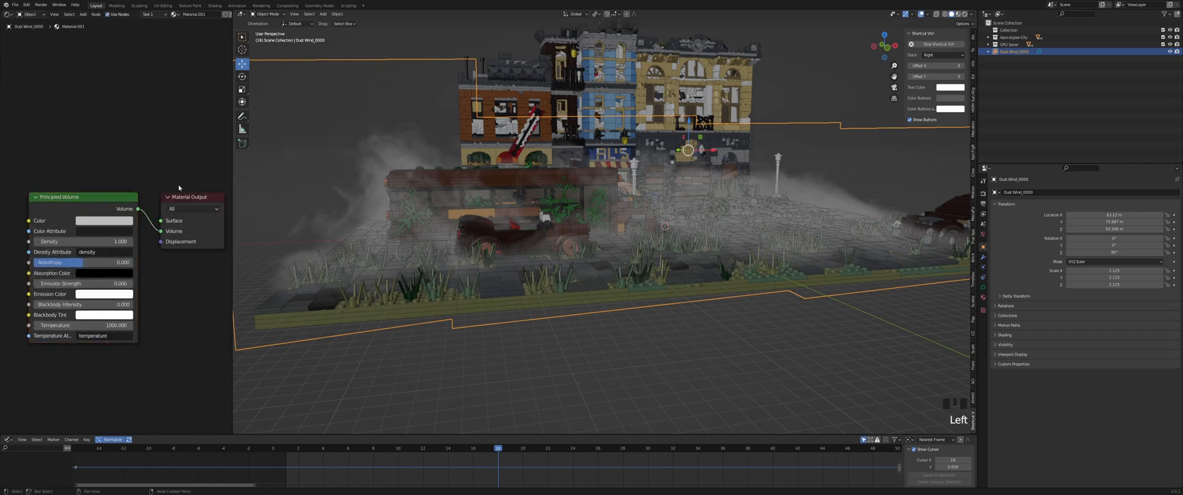
pyautogui.hotkey('ctrl', 's')
pyautogui.click(103, 198)
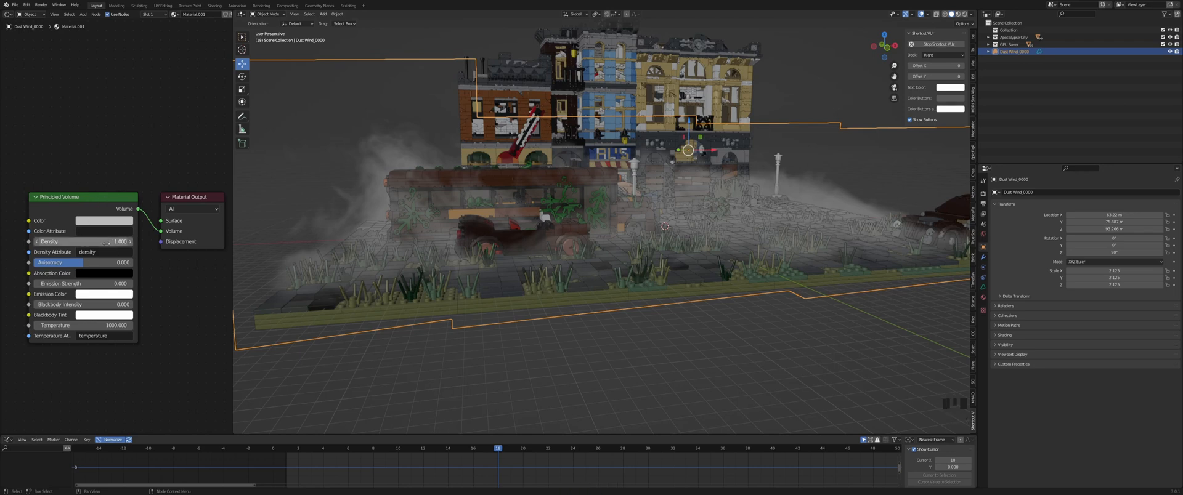
pyautogui.click(104, 221)
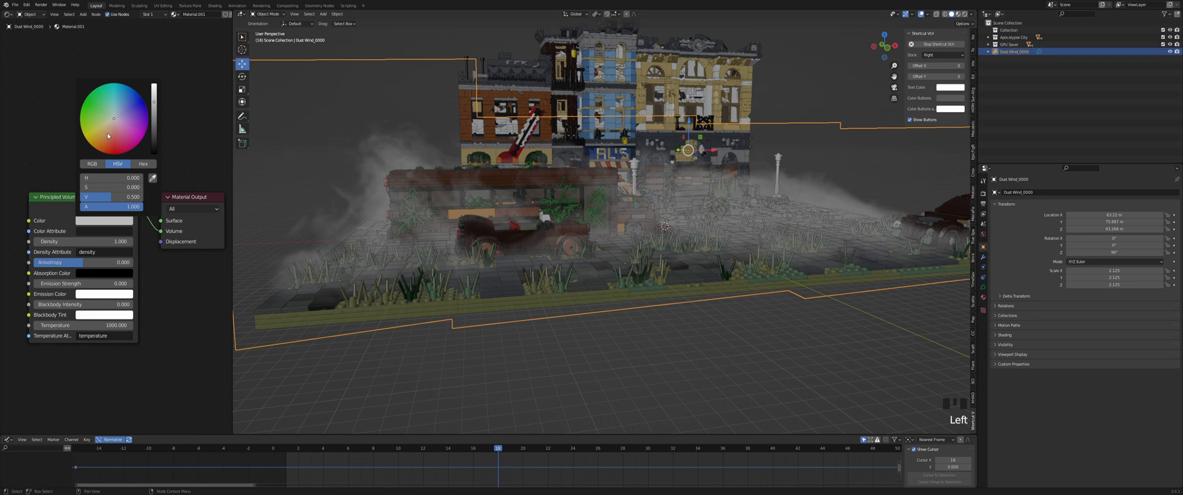
pyautogui.press('Escape')
# Show the scene in rendered shading with the GPU Saver collection hidden
pyautogui.click(840, 81)
pyautogui.moveTo(840, 80); pyautogui.dragTo(826, 90, button='middle')
pyautogui.click(835, 173)
pyautogui.click(834, 173)
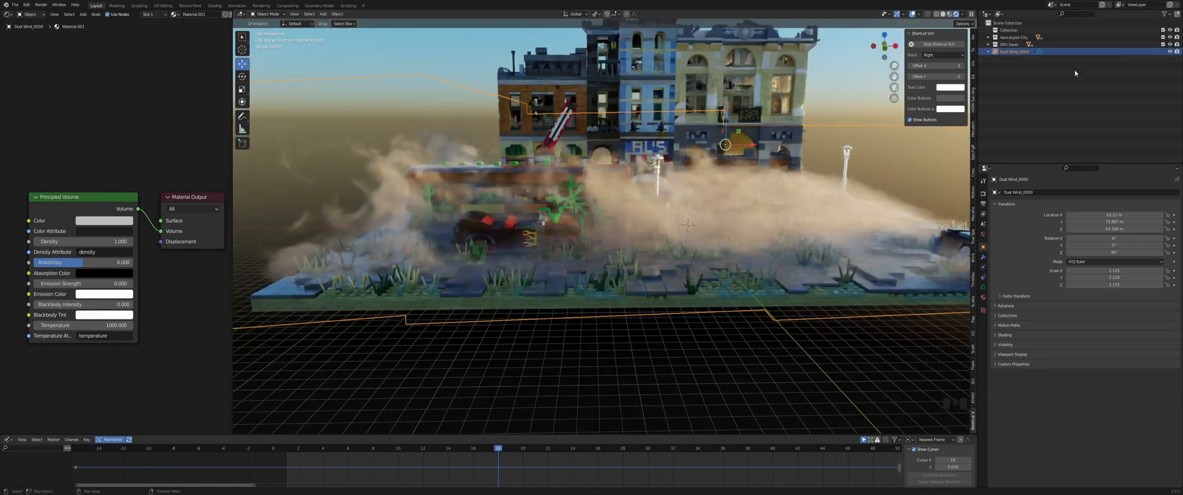
pyautogui.moveTo(819, 143); pyautogui.dragTo(785, 191, button='middle')
pyautogui.scroll(-4, 855, 137)
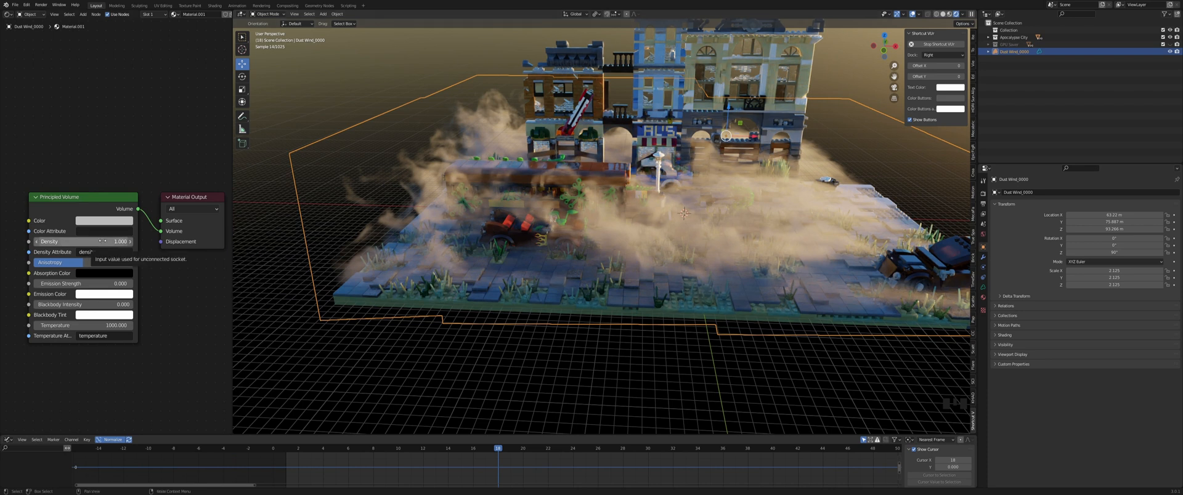
pyautogui.moveTo(525, 233); pyautogui.dragTo(525, 198, button='middle')
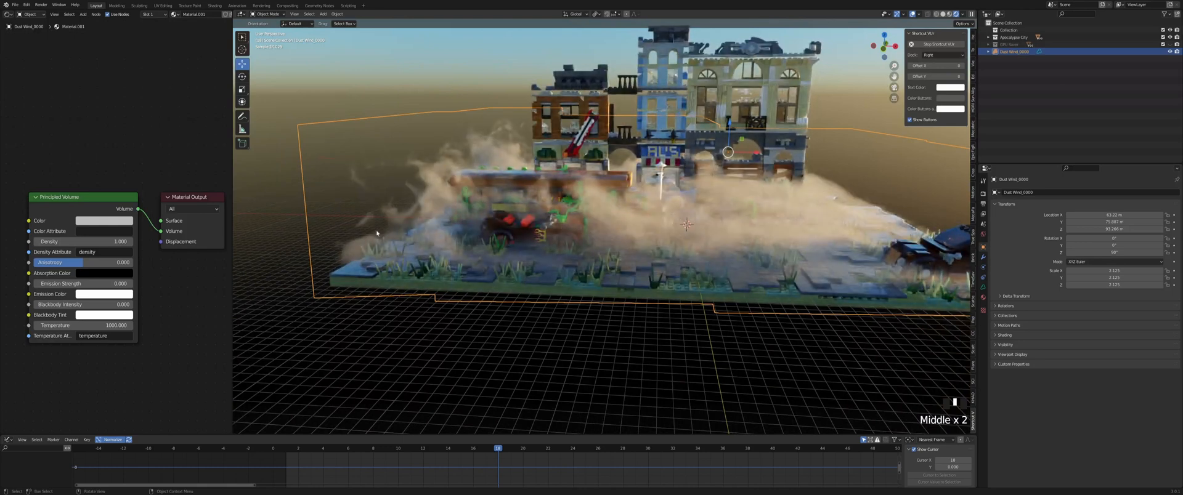
# Set the Principled Volume density to 0.1 and view the dust close up from the front
pyautogui.click(94, 242)
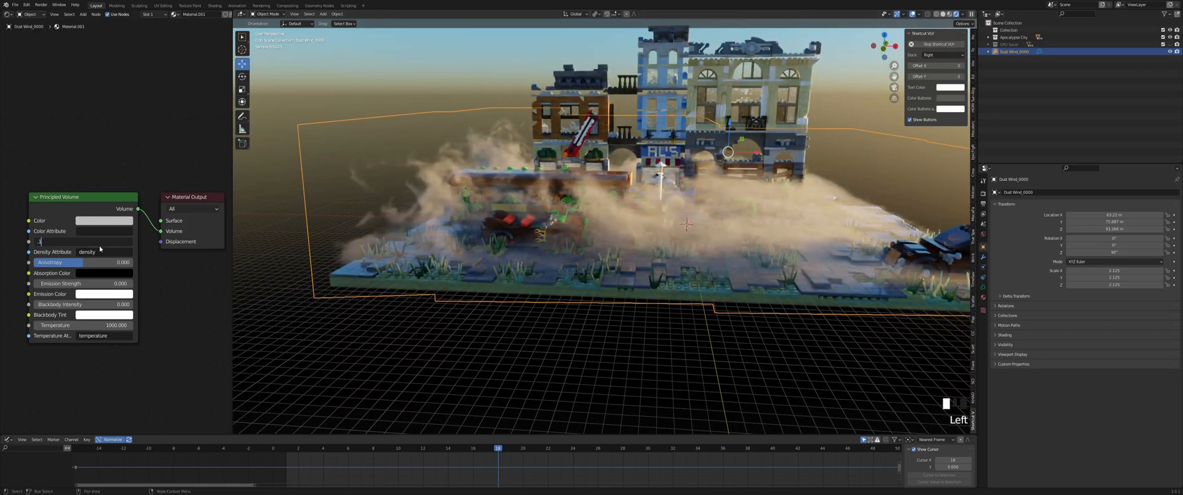
pyautogui.press('Return')
pyautogui.moveTo(746, 172); pyautogui.dragTo(774, 165, button='middle')
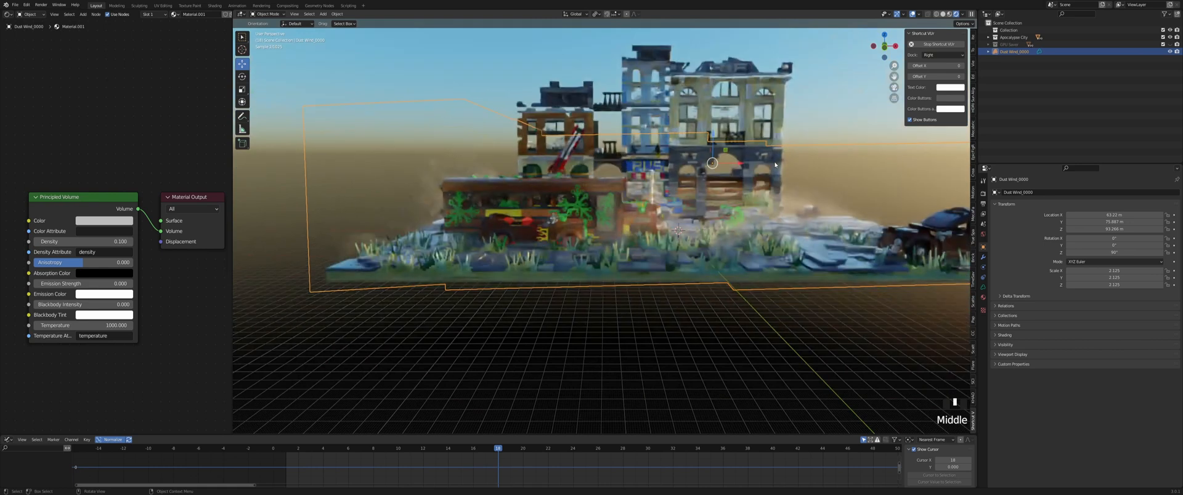
pyautogui.click(883, 47)
pyautogui.keyDown('shift'); pyautogui.moveTo(798, 142); pyautogui.dragTo(682, 137, button='middle'); pyautogui.keyUp('shift')
pyautogui.scroll(4, 683, 137)
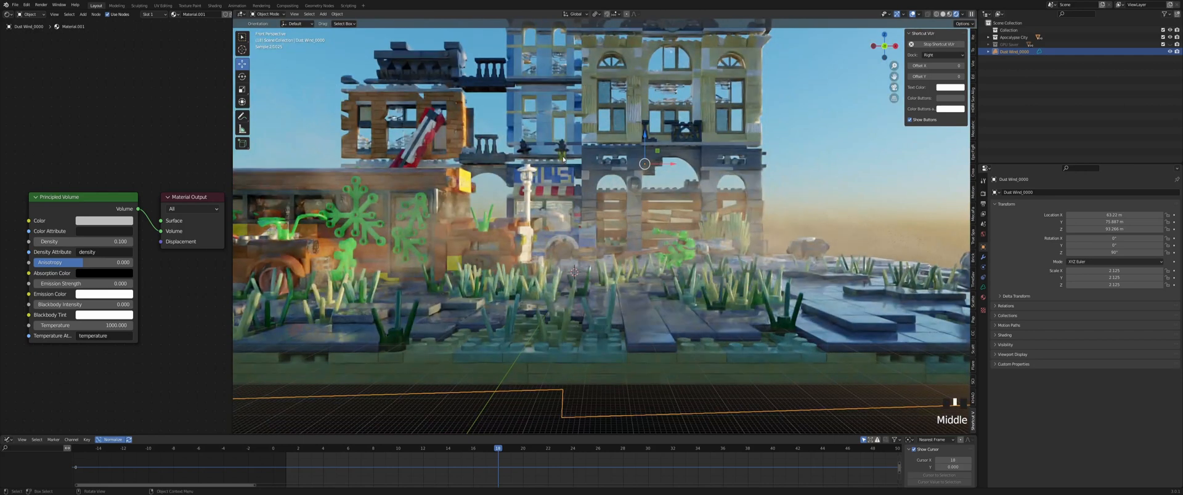
# Try a dust density of 0.2, and return the value to 0.1
pyautogui.click(88, 239)
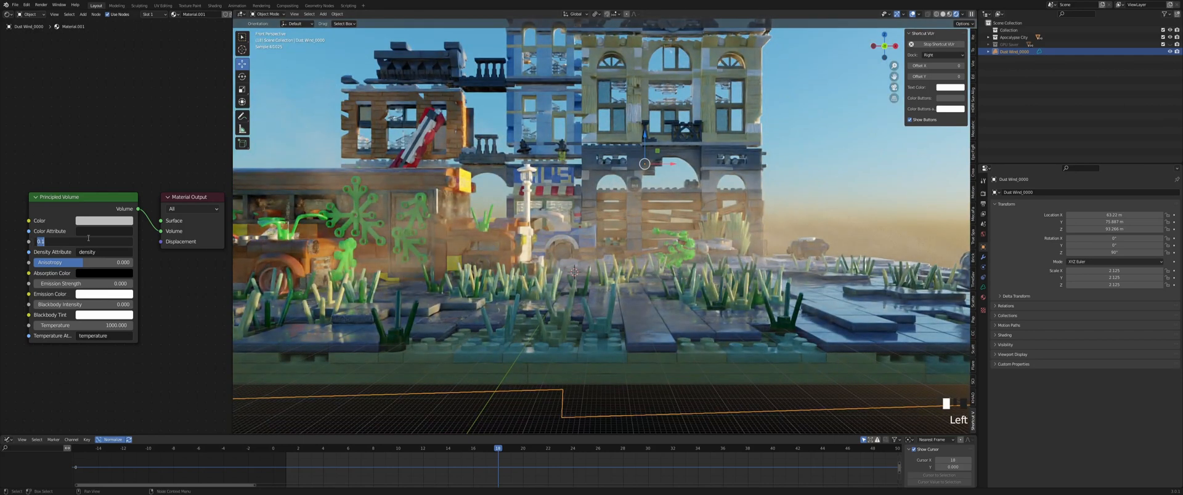
pyautogui.write('0.2')
pyautogui.press('Return')
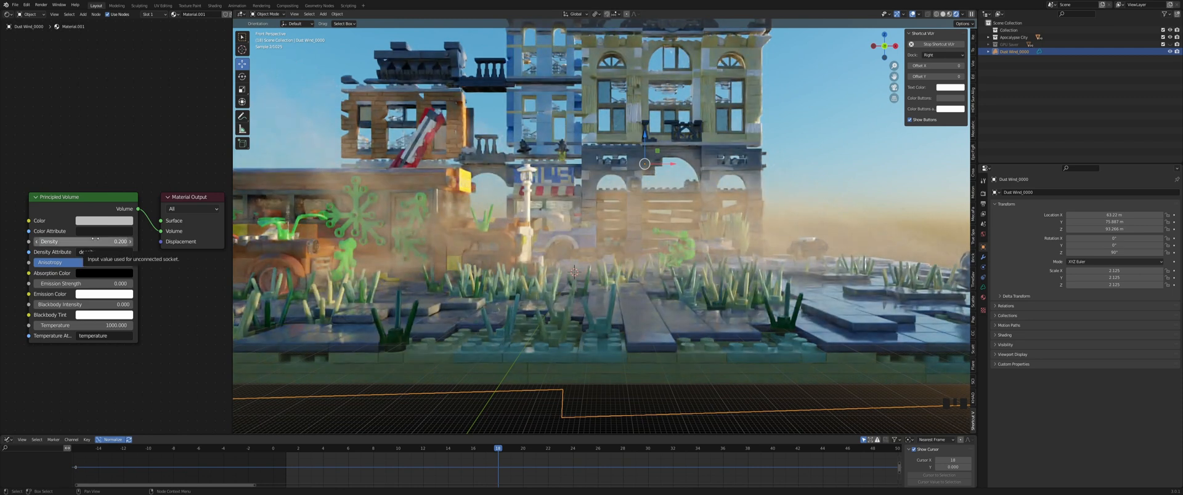
pyautogui.click(95, 239)
pyautogui.write('.1')
# Tint the Principled Volume color a sandy tan and view the dust from above
pyautogui.click(111, 223)
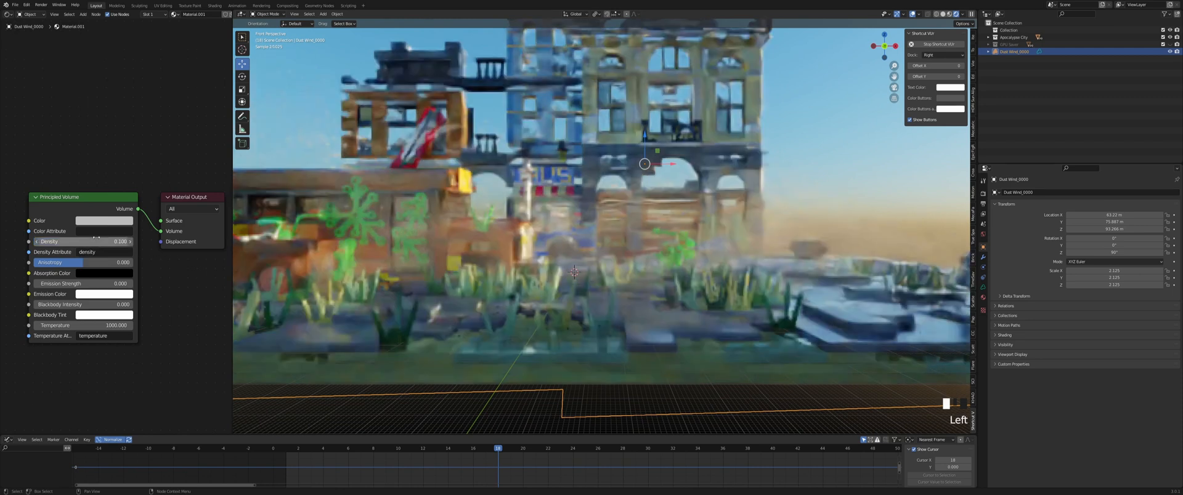
pyautogui.moveTo(113, 126); pyautogui.dragTo(104, 131)
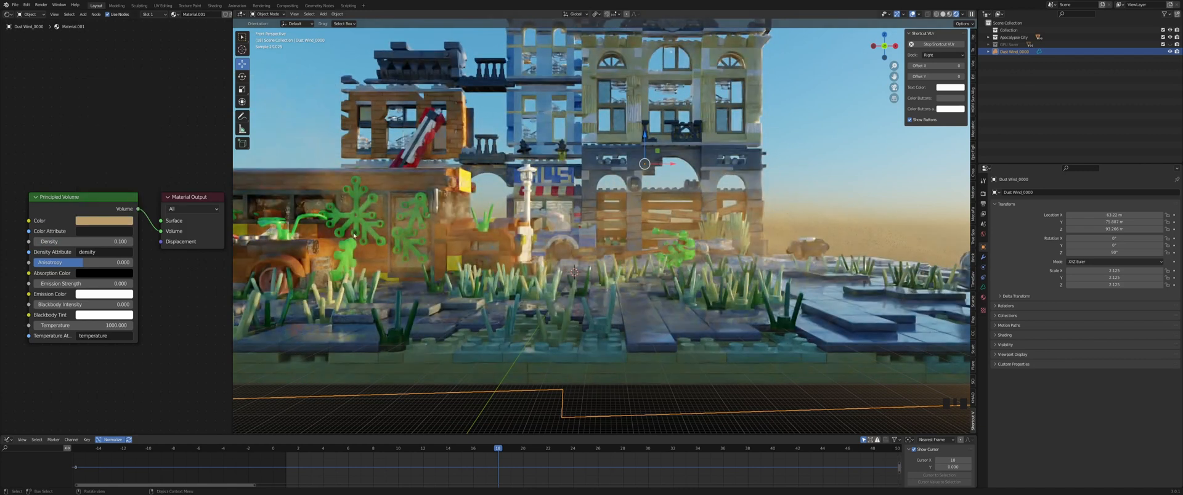
pyautogui.moveTo(715, 249); pyautogui.dragTo(286, 231, button='middle')
pyautogui.scroll(-4, 681, 258)
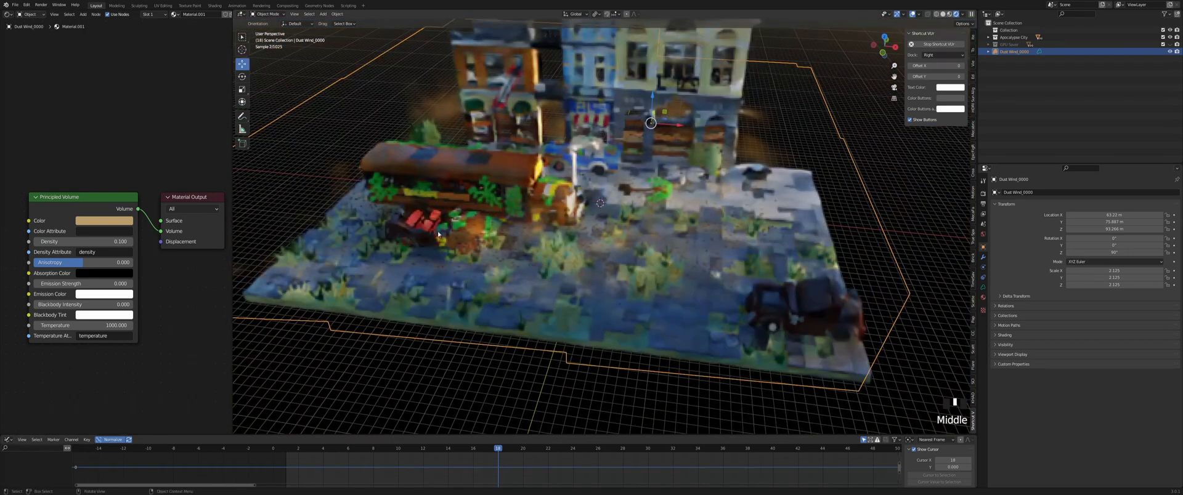
# Try a dust density of 0.5, and reduce it to 0.25
pyautogui.click(87, 241)
pyautogui.write('0.5')
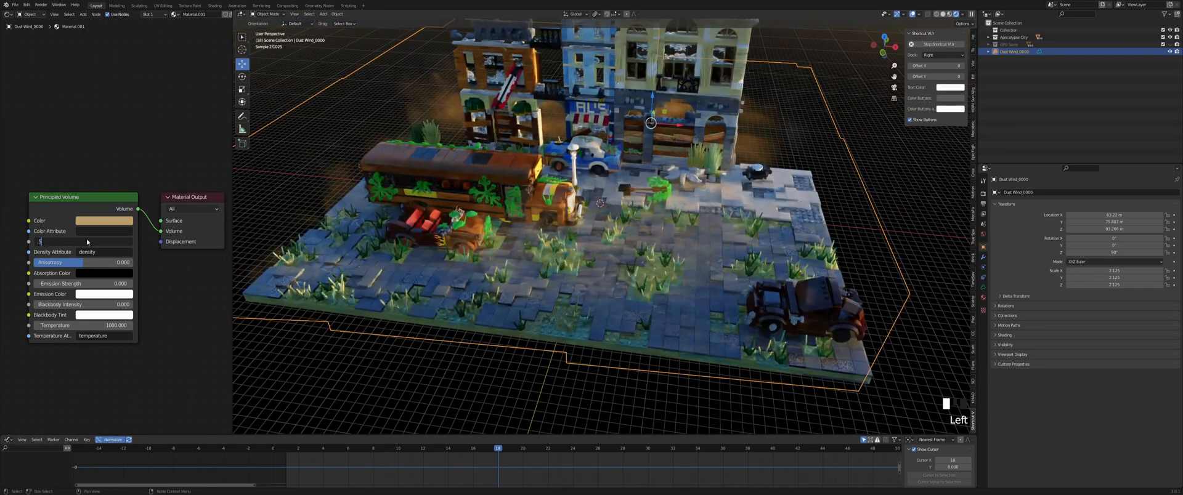
pyautogui.press('Return')
pyautogui.click(87, 241)
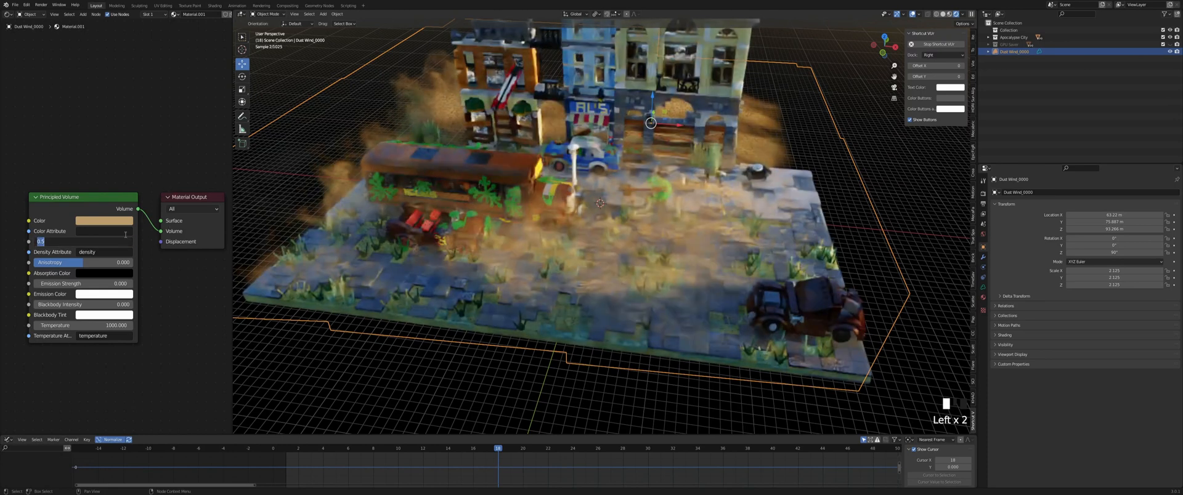
pyautogui.write('.25')
pyautogui.press('Return')
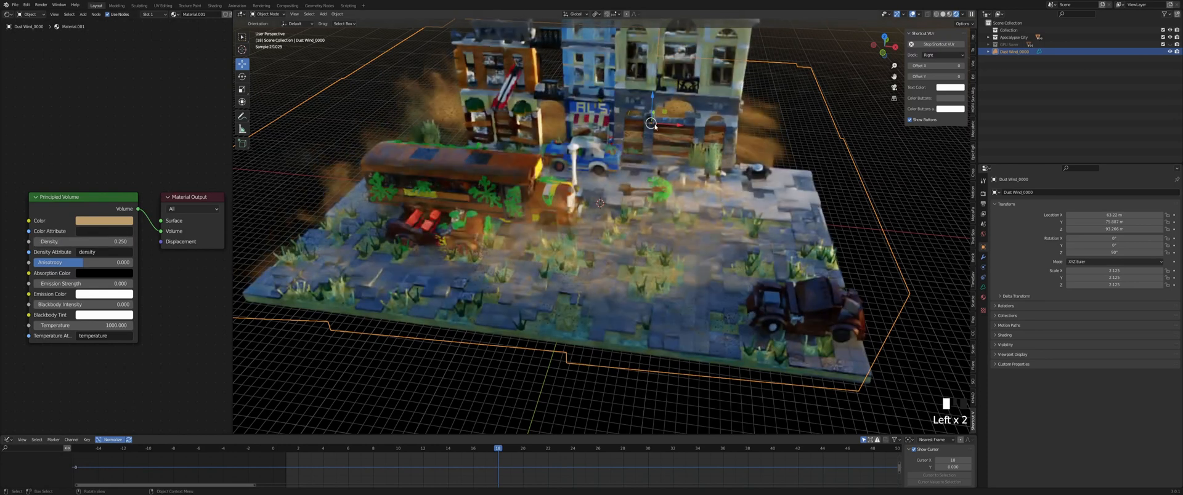
# Brighten the dust color to a light peach with value 1.0 and set the density to 0.1
pyautogui.click(115, 218)
pyautogui.moveTo(105, 131); pyautogui.dragTo(107, 128)
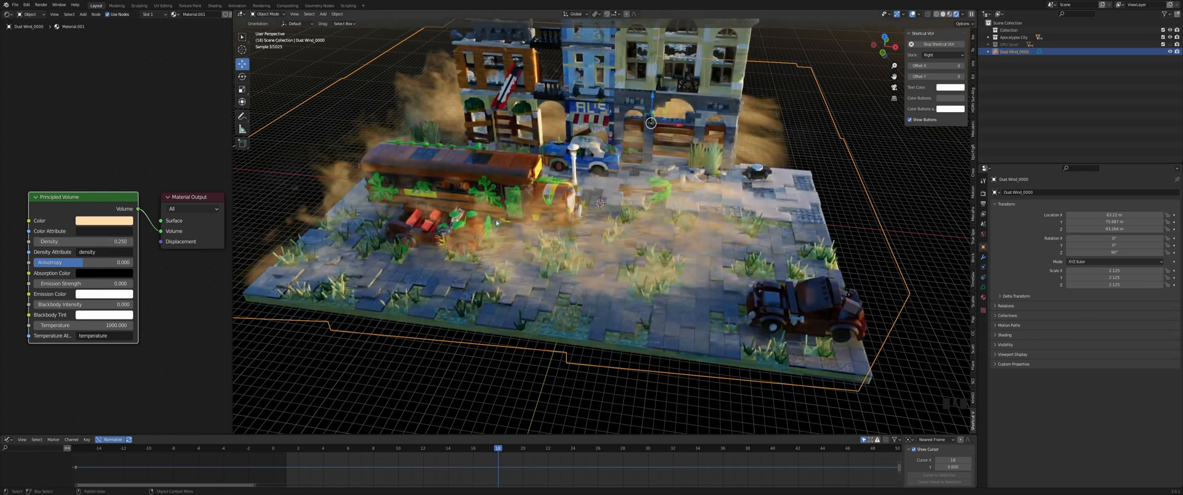
pyautogui.click(129, 241)
pyautogui.click(96, 241)
pyautogui.write('0.1')
pyautogui.press('Return')
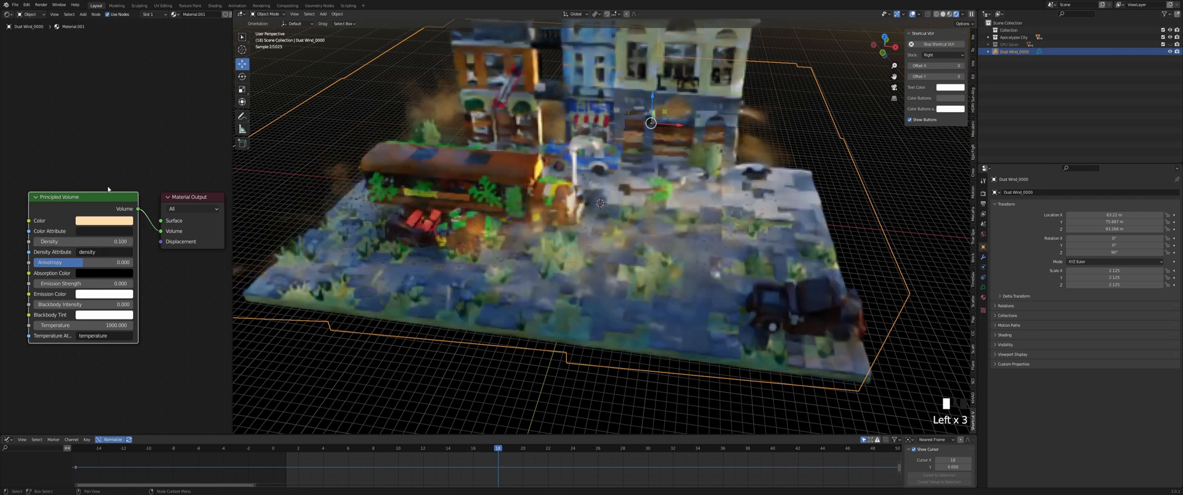
# Turn the dust color pure white by setting its hue and saturation to 0
pyautogui.click(120, 221)
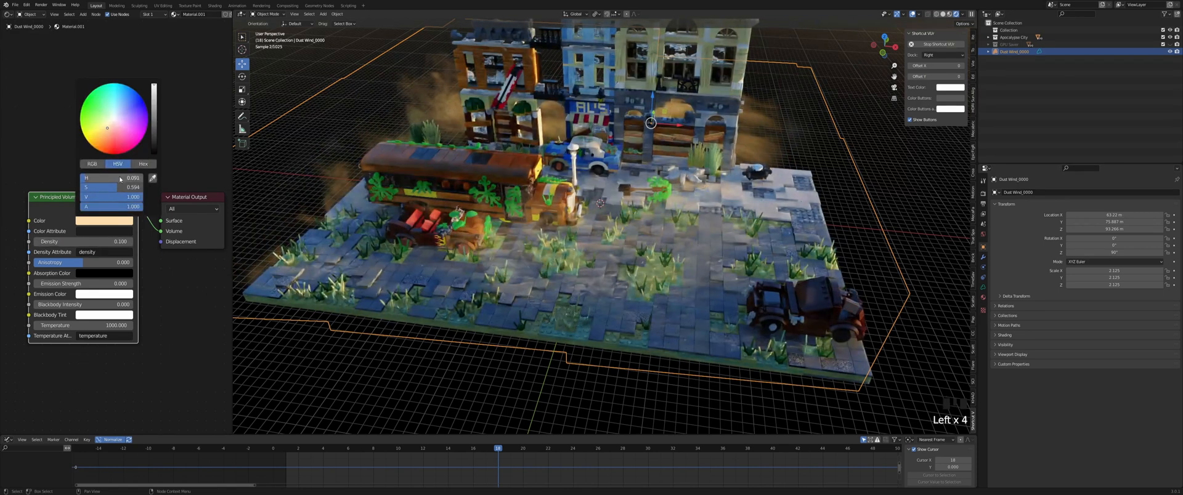
pyautogui.moveTo(117, 178); pyautogui.dragTo(79, 187)
pyautogui.moveTo(571, 247); pyautogui.dragTo(603, 196, button='middle')
pyautogui.scroll(2, 602, 193)
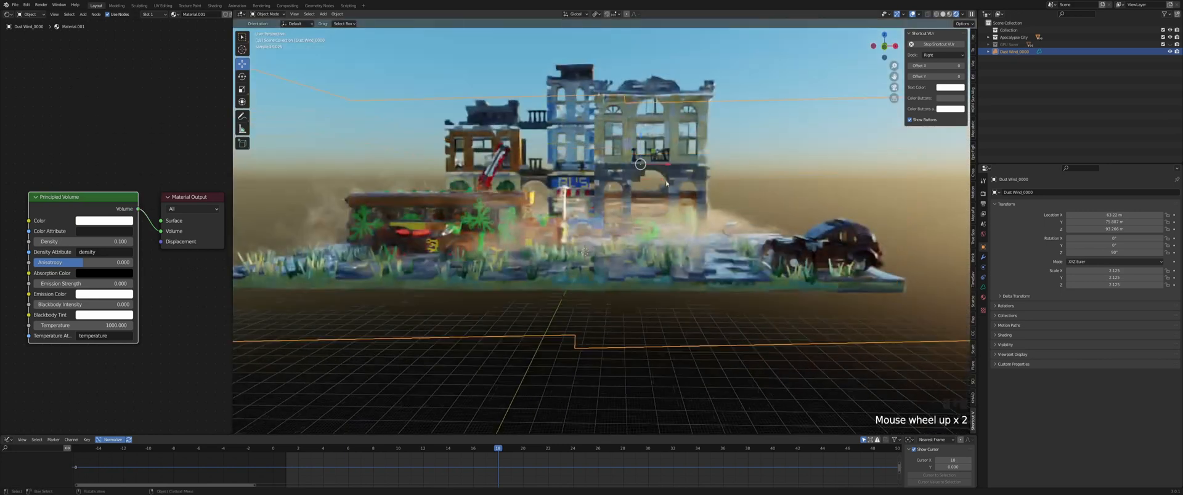
# Examine the white dust around the bus, street and buildings from above, from the side and at street level
pyautogui.click(113, 223)
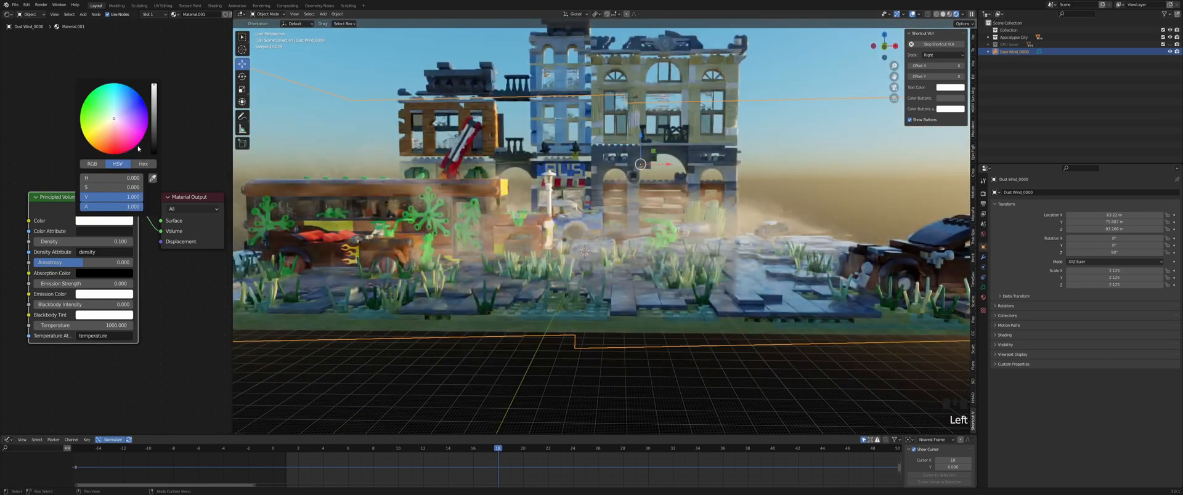
pyautogui.moveTo(588, 203); pyautogui.dragTo(574, 222, button='middle')
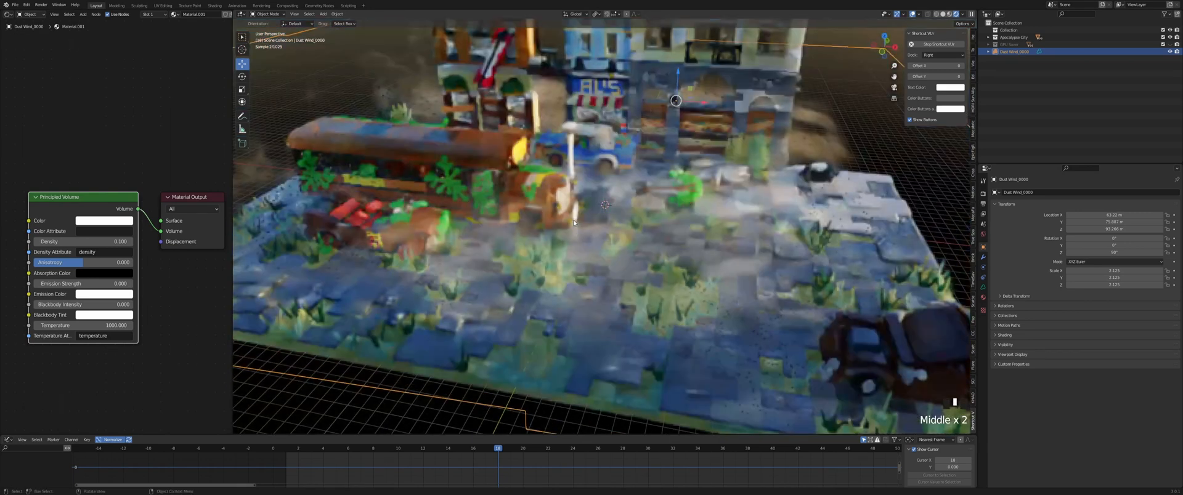
pyautogui.scroll(-5, 594, 174)
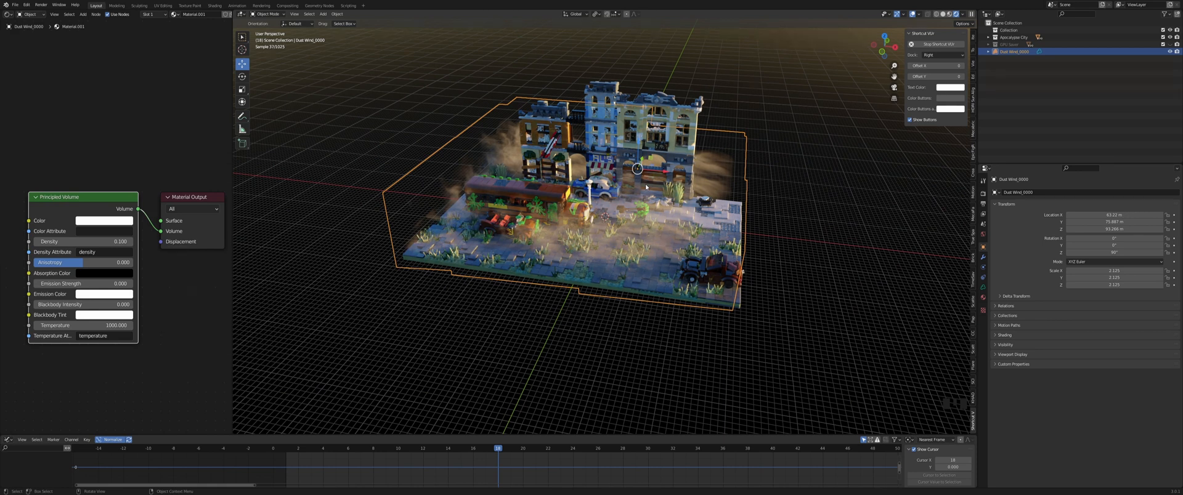
pyautogui.moveTo(645, 183); pyautogui.dragTo(692, 159, button='middle')
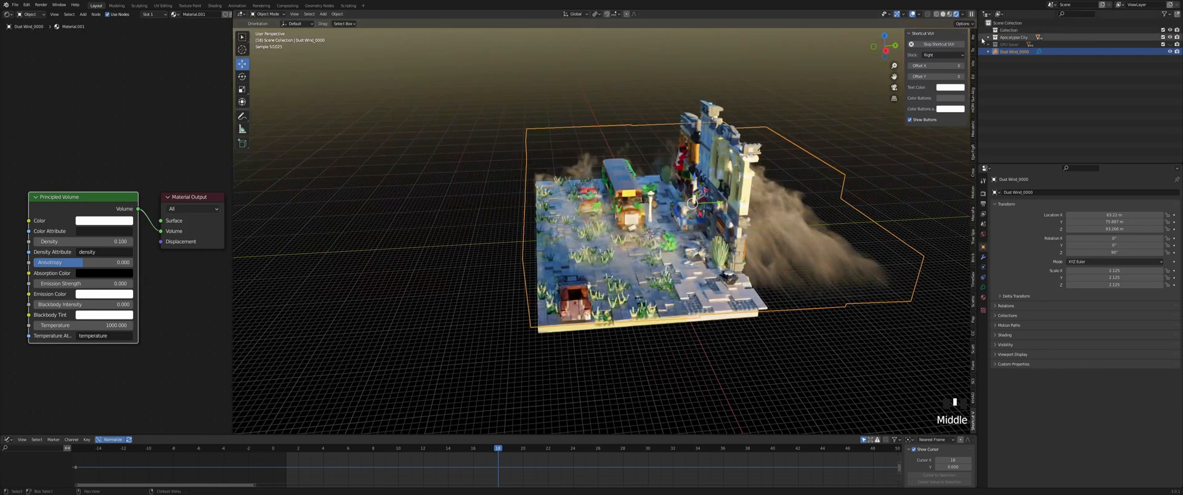
pyautogui.moveTo(764, 133); pyautogui.dragTo(781, 128, button='middle')
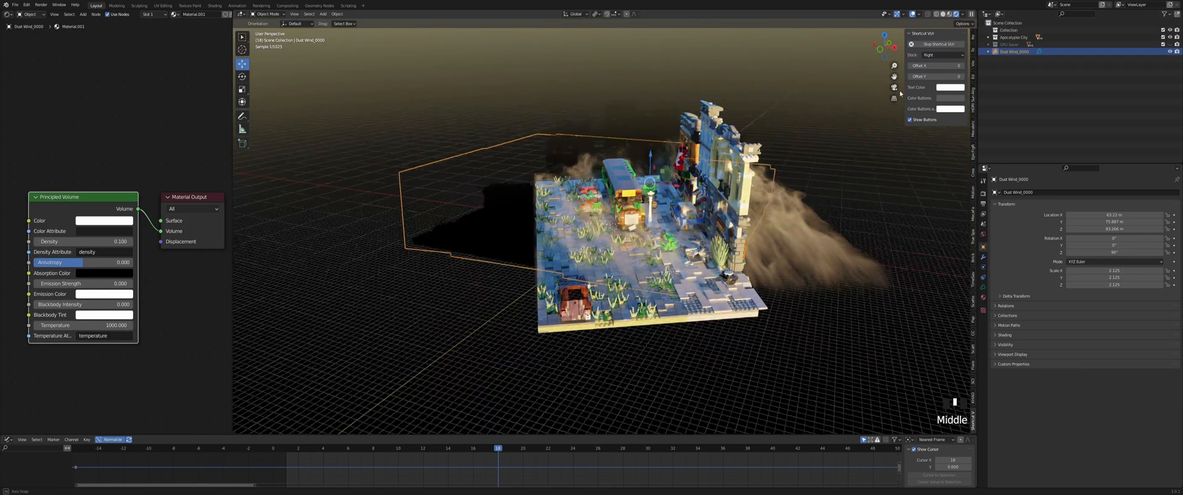
pyautogui.scroll(4, 781, 128)
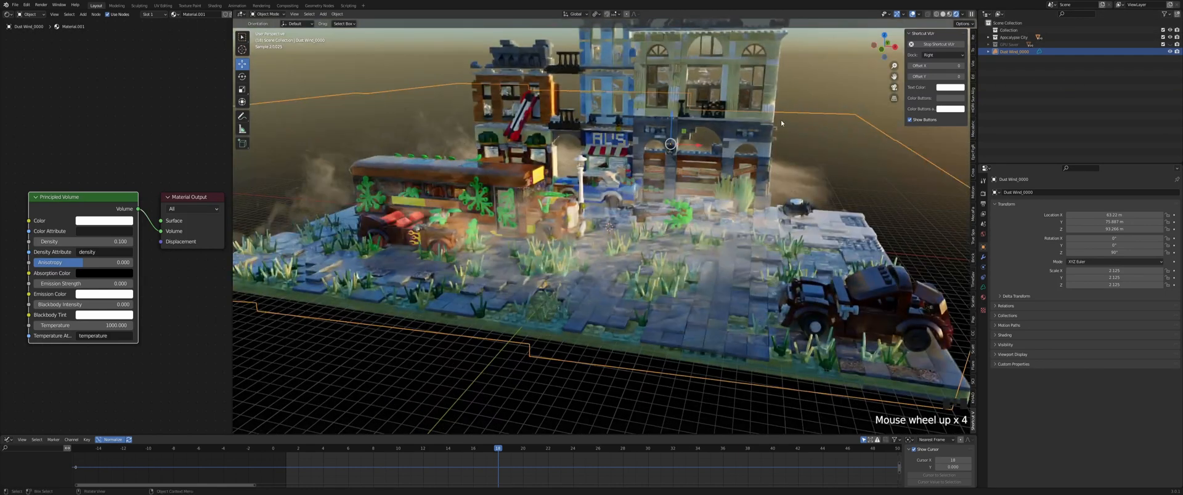
pyautogui.moveTo(311, 253); pyautogui.dragTo(517, 205, button='middle')
pyautogui.scroll(2, 517, 206)
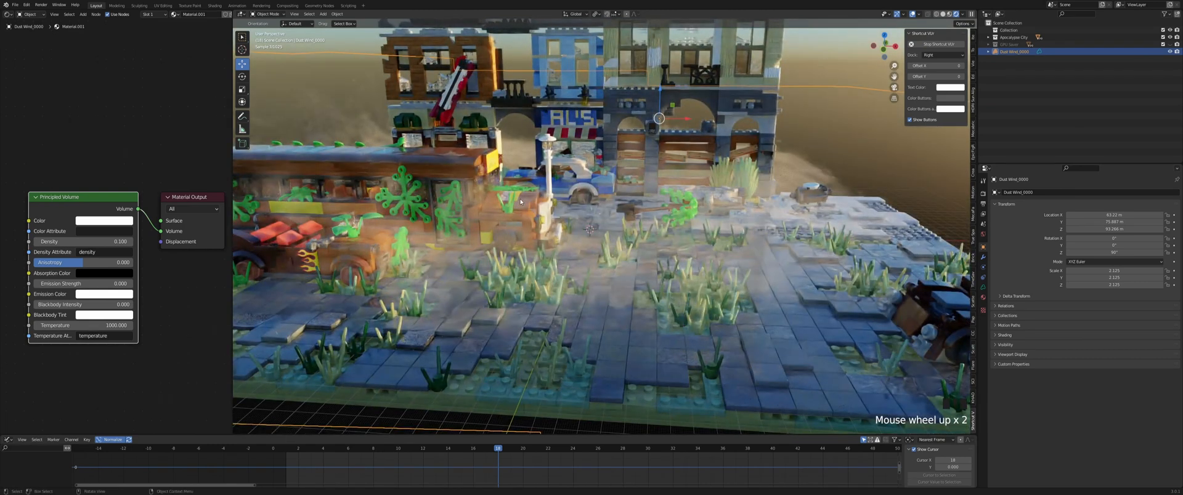
pyautogui.scroll(-3, 657, 222)
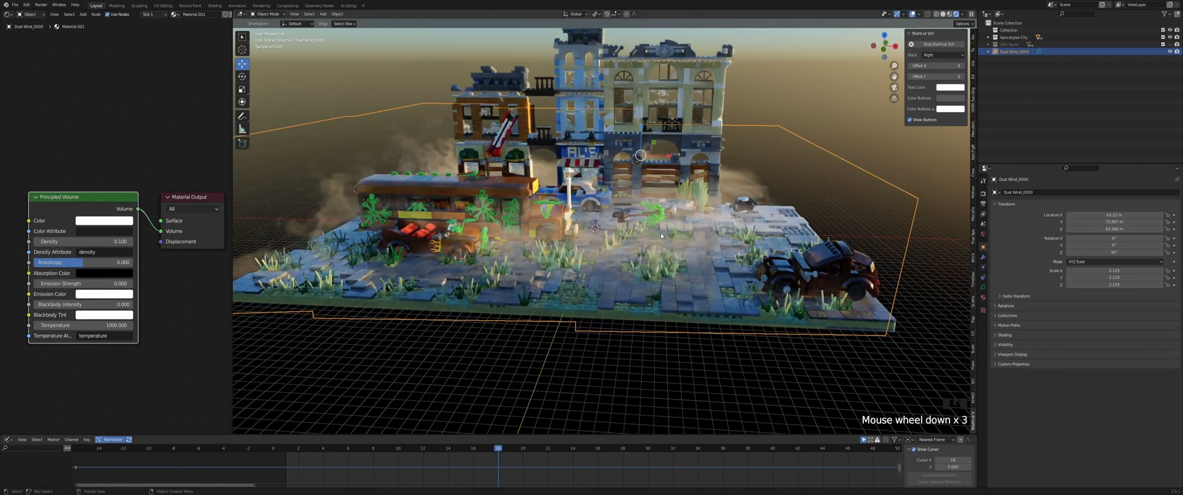
pyautogui.moveTo(851, 68); pyautogui.dragTo(658, 105, button='middle')
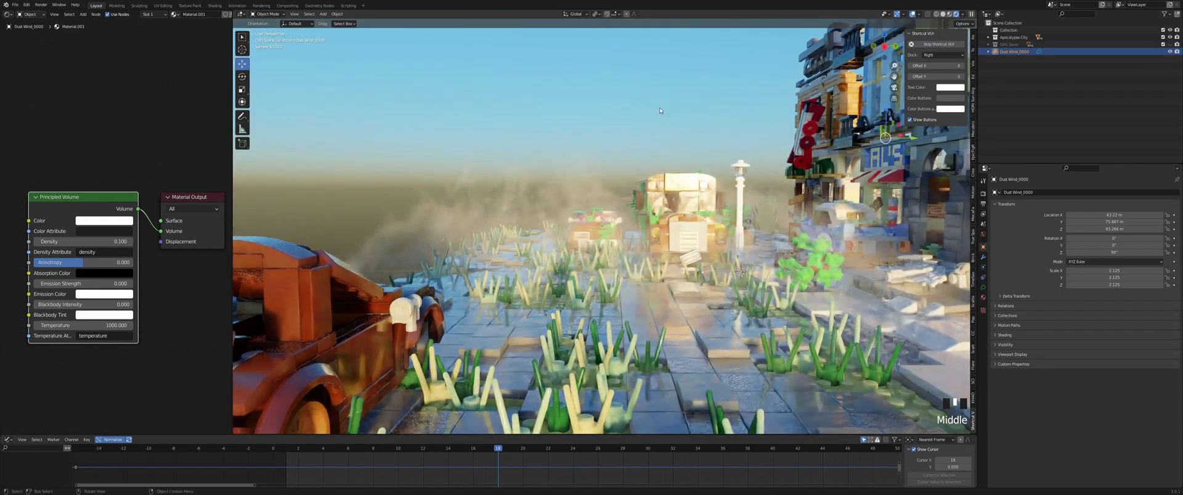
pyautogui.moveTo(659, 108); pyautogui.dragTo(693, 178, button='middle')
pyautogui.scroll(-2, 689, 165)
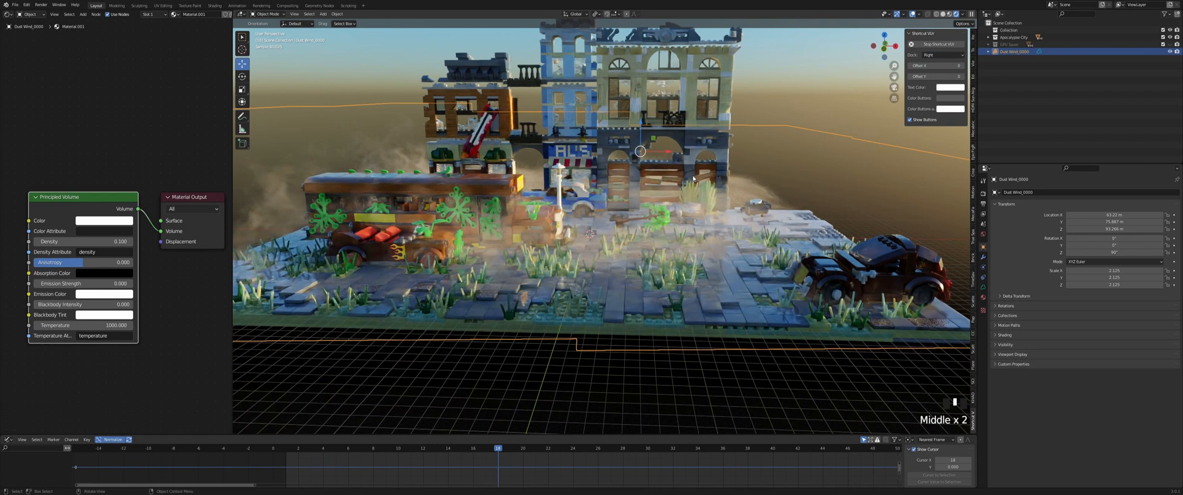
pyautogui.scroll(-2, 683, 178)
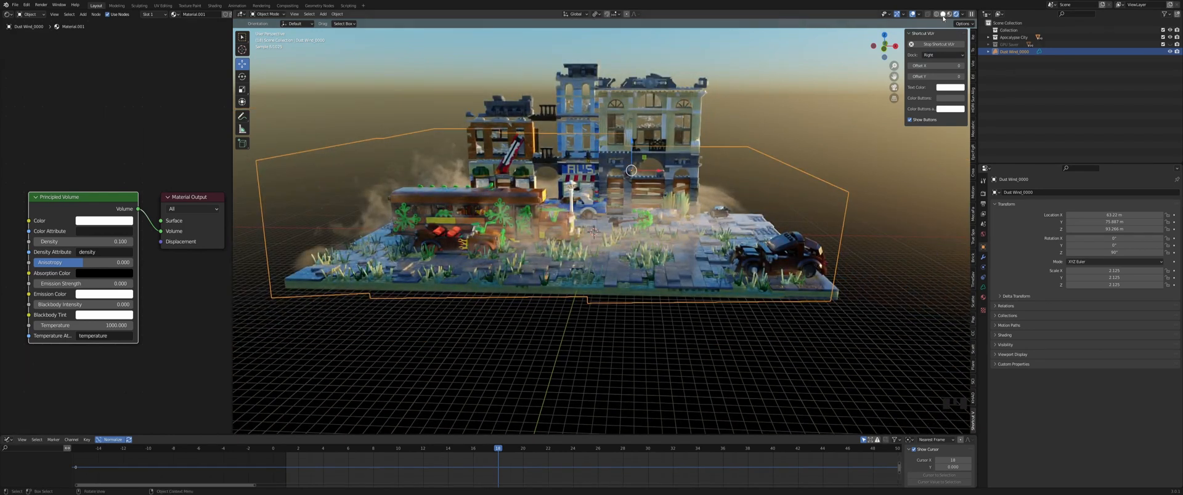
# Show the GPU Saver collection, move the dust volume to about X 61 m, and hide the collection again
pyautogui.click(1169, 45)
pyautogui.click(771, 90)
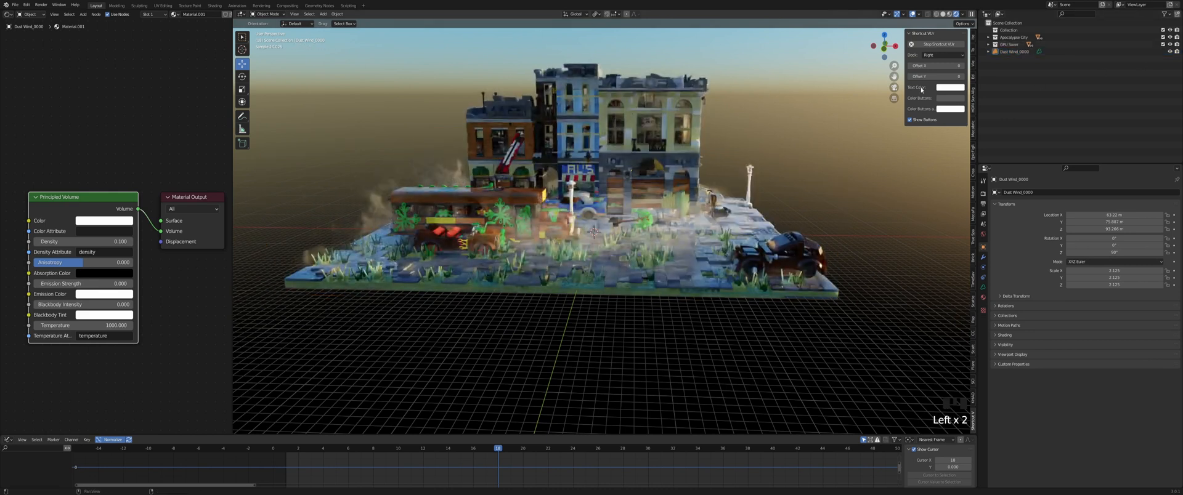
pyautogui.click(666, 222)
pyautogui.moveTo(646, 174); pyautogui.dragTo(643, 144)
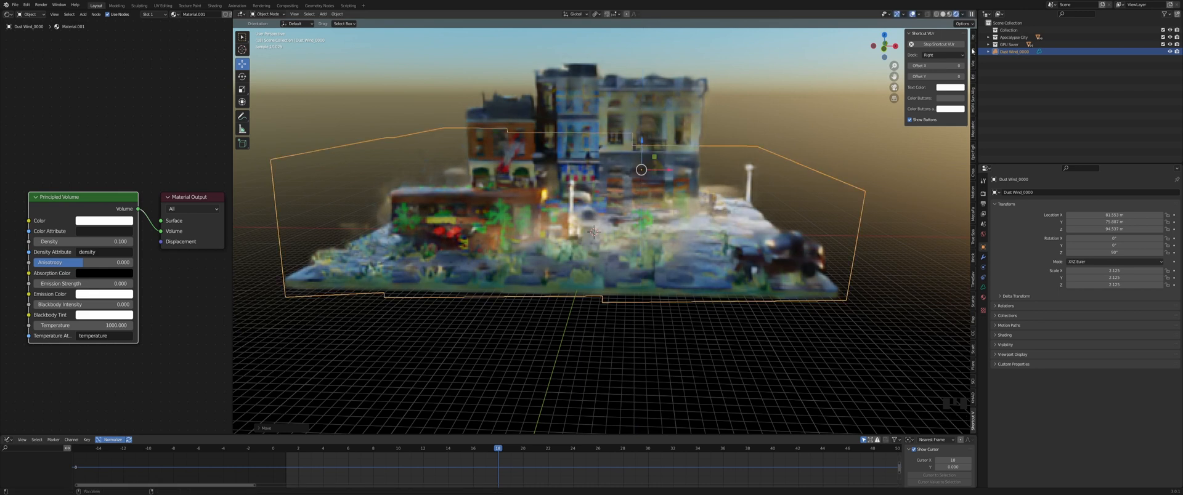
pyautogui.click(1169, 45)
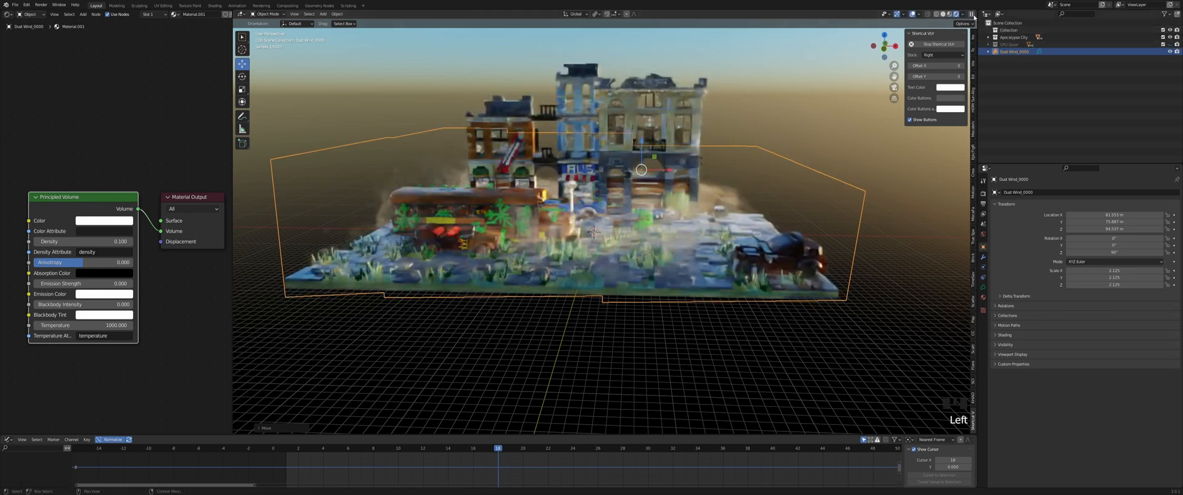
# Return the viewport to solid shading with nothing selected and save the Lighting file
pyautogui.click(942, 13)
pyautogui.click(796, 123)
pyautogui.hotkey('ctrl', 's')
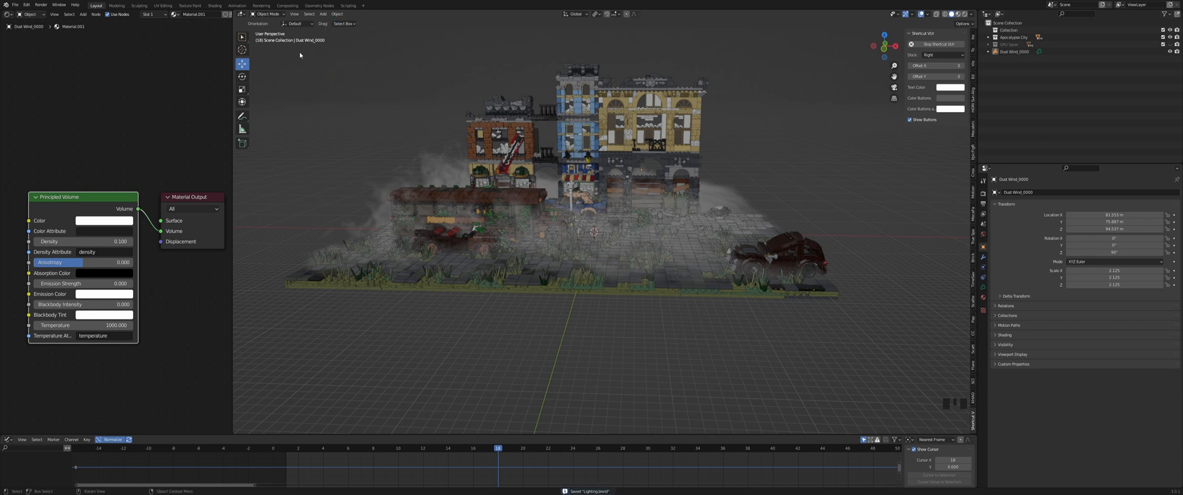
# Add a Pro Lens Camera to the scene
pyautogui.click(323, 14)
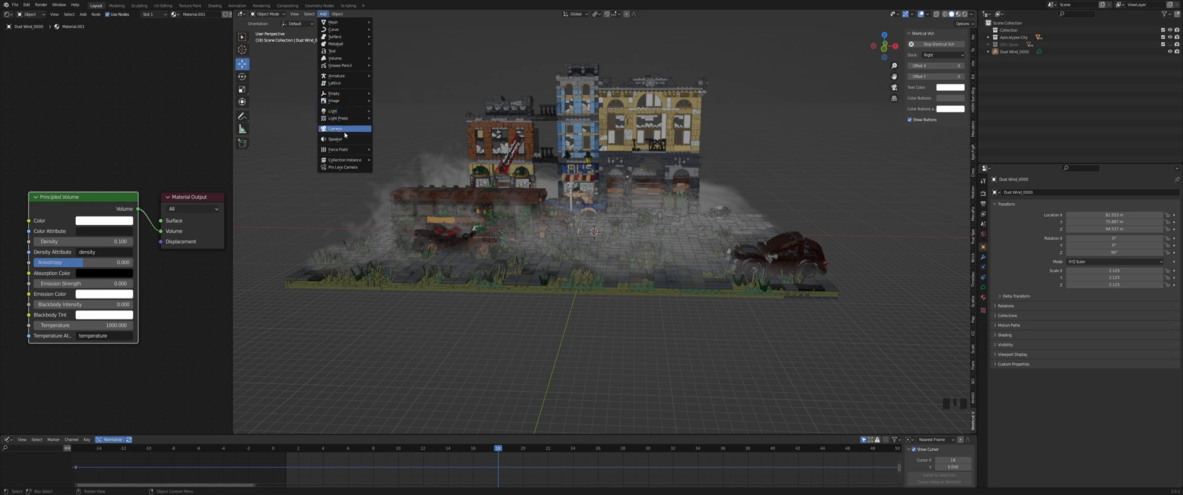
pyautogui.click(363, 167)
pyautogui.scroll(-2, 882, 142)
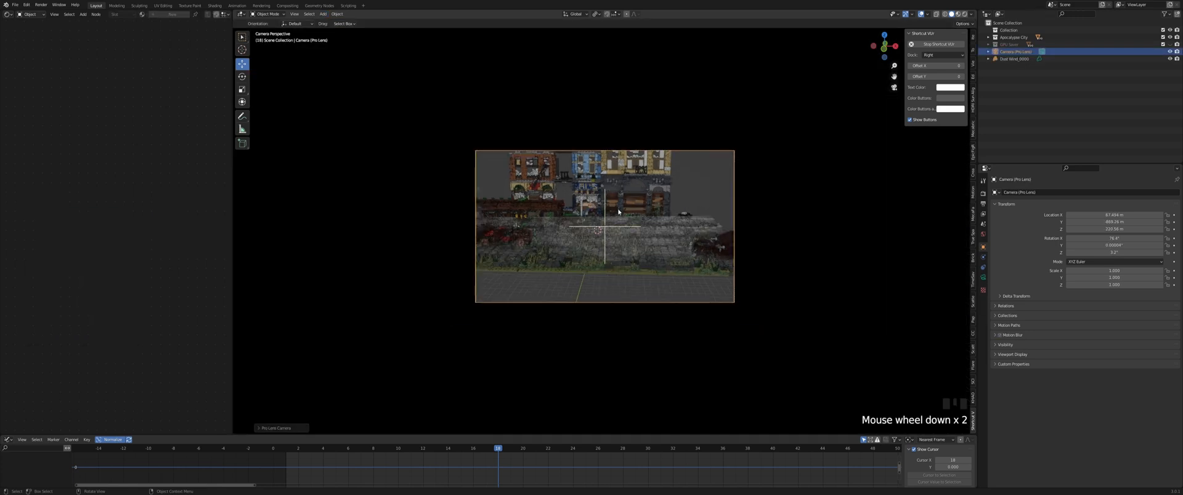
pyautogui.scroll(4, 882, 142)
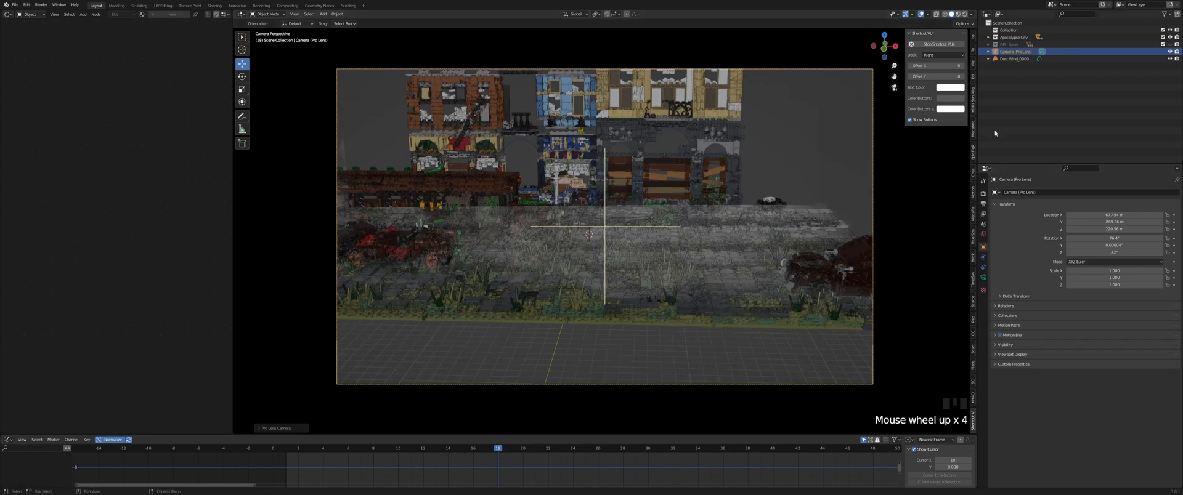
# Set the new camera's clip start to 0.1 m and its clip end to 100000 m
pyautogui.click(983, 277)
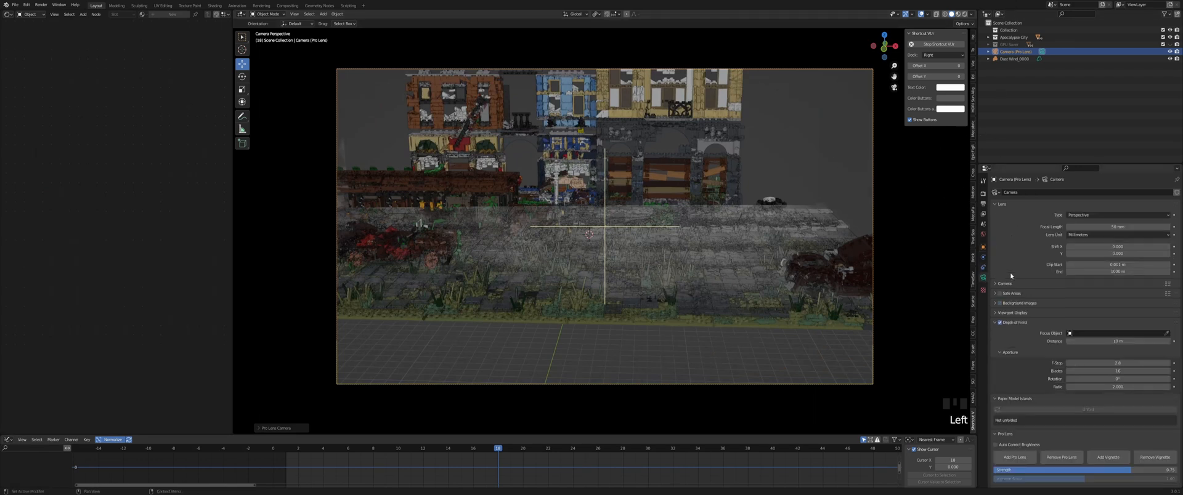
pyautogui.doubleClick(1095, 265)
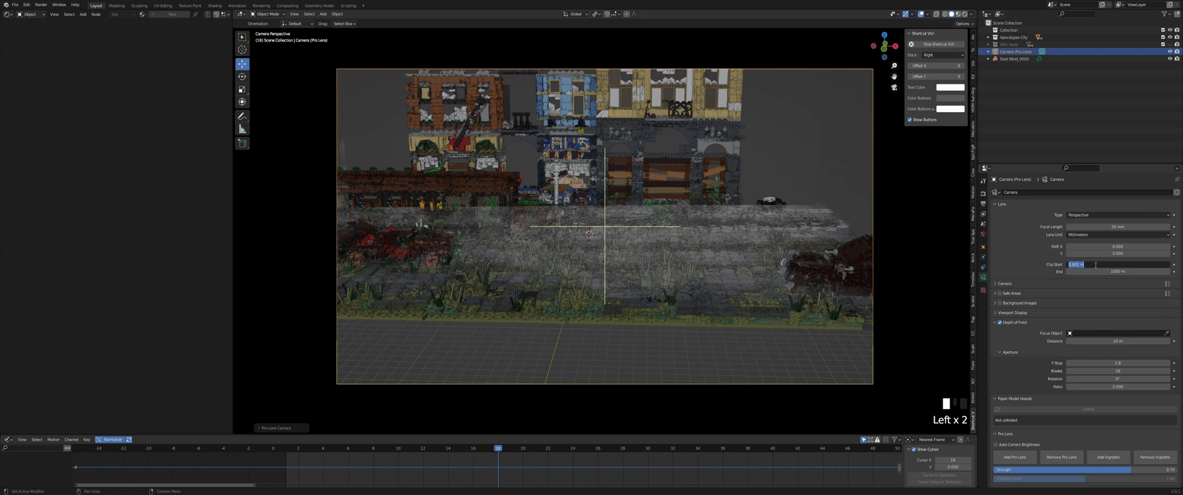
pyautogui.press('Return')
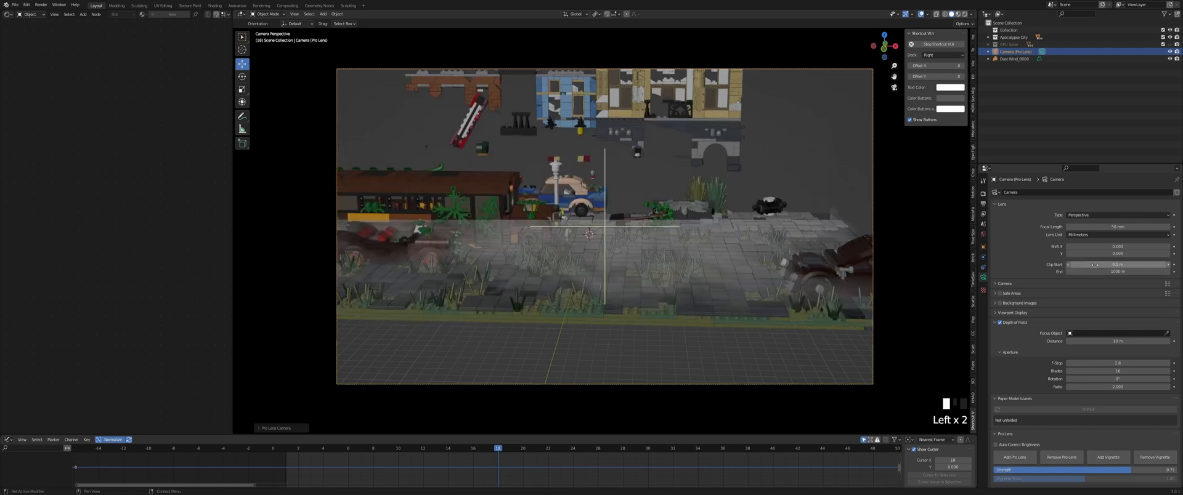
pyautogui.click(1095, 272)
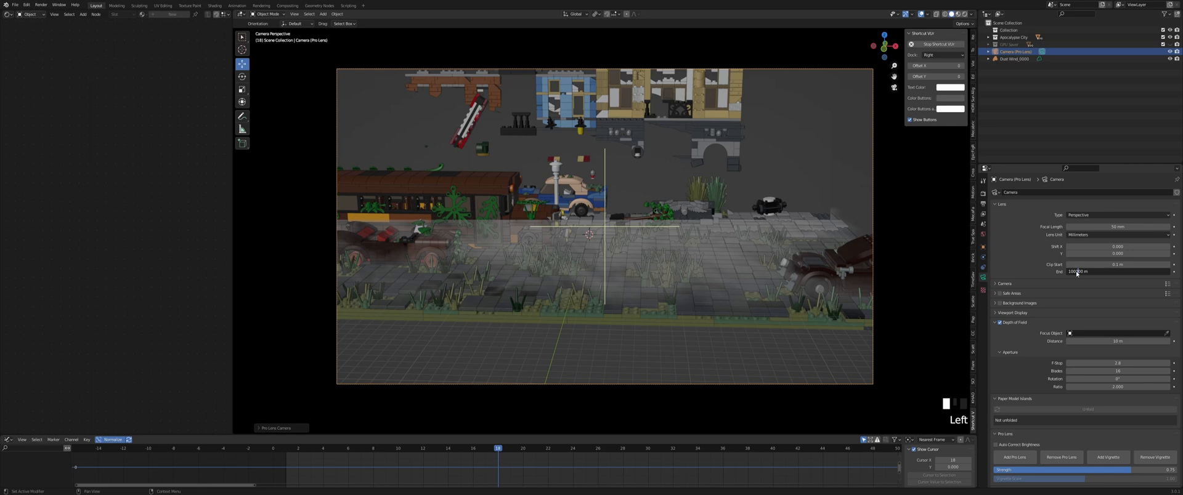
pyautogui.write('100000 m')
pyautogui.press('Return')
pyautogui.hotkey('shift', 'f')
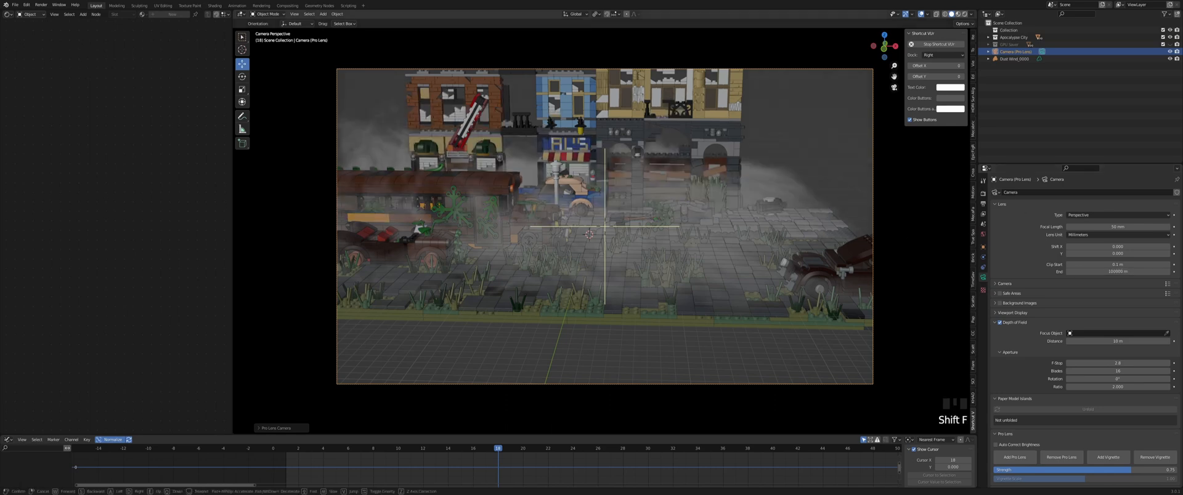
# Set the render output resolution to 3440 by 1440 px
pyautogui.click(983, 203)
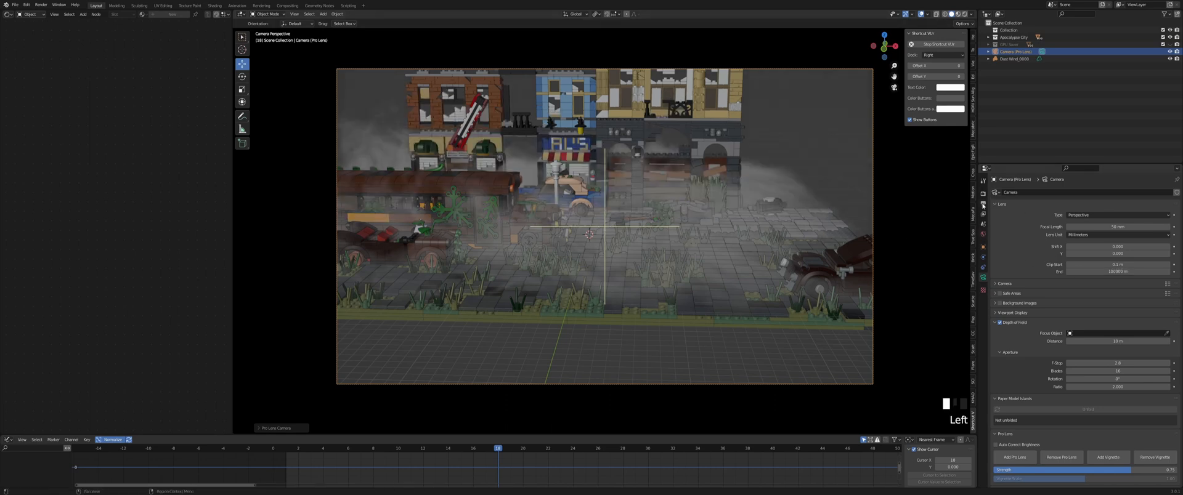
pyautogui.click(983, 203)
pyautogui.click(1098, 204)
pyautogui.write('3440')
pyautogui.press('Return')
pyautogui.click(1100, 208)
pyautogui.write('1440')
pyautogui.press('Return')
# Fly the camera with walk navigation to a low, frontal framing of the street and buildings
pyautogui.hotkey('shift', 'f')
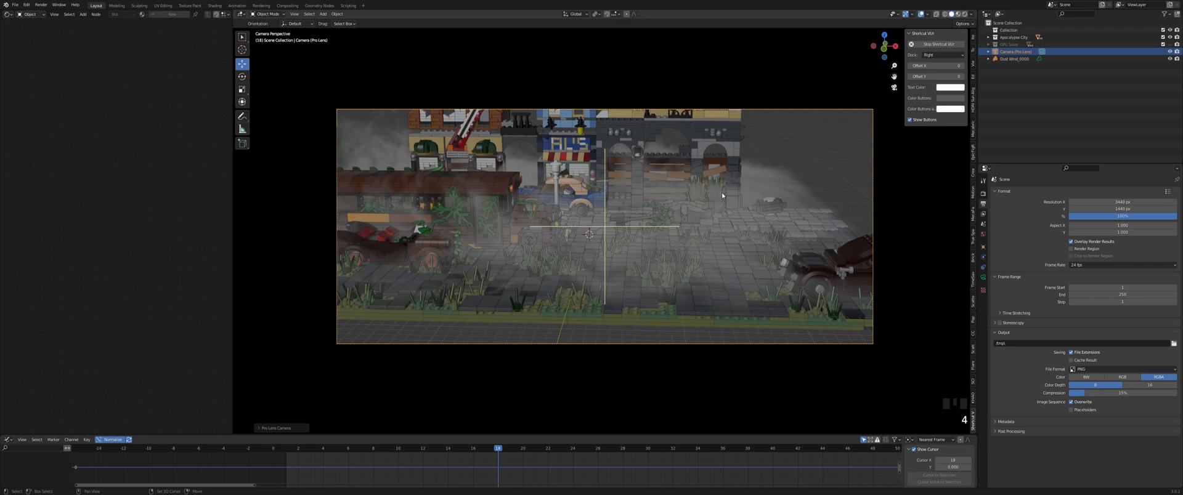
pyautogui.click(605, 229)
pyautogui.scroll(-3, 768, 153)
pyautogui.hotkey('shift', 'f')
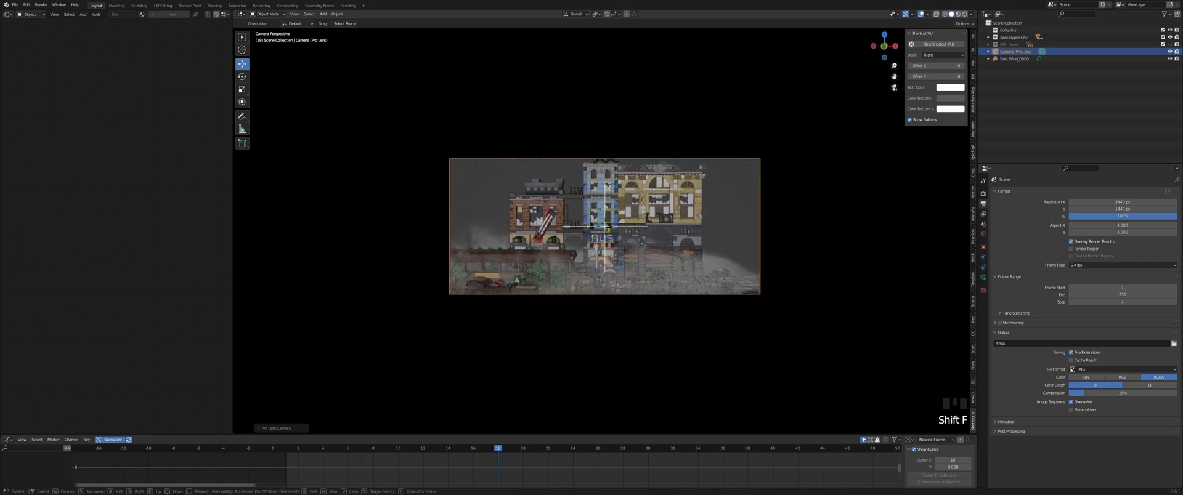
pyautogui.click(605, 229)
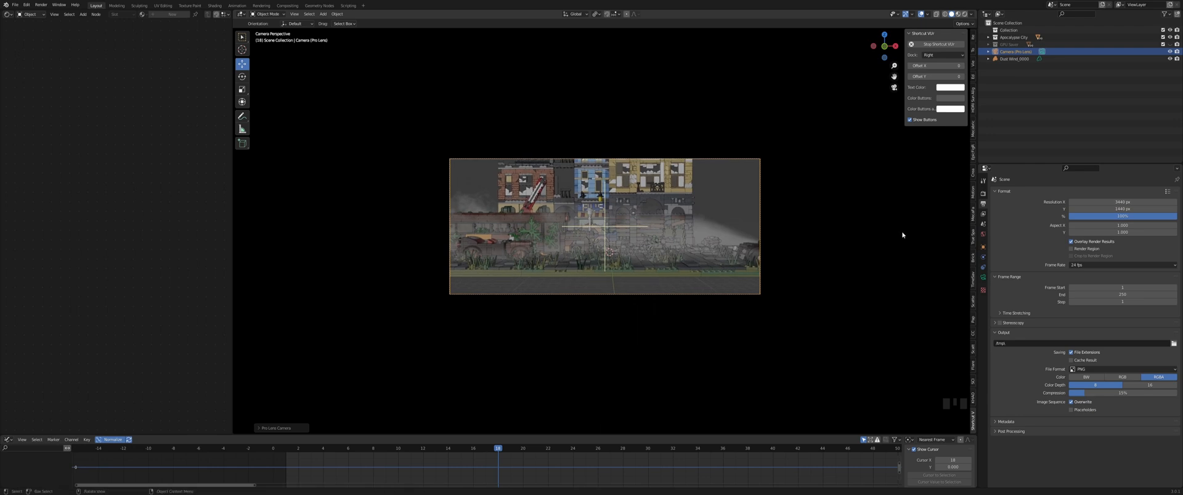
# Straighten the camera by setting its rotation to X 90°, Y 0° and Z 0°
pyautogui.click(983, 246)
pyautogui.click(1115, 214)
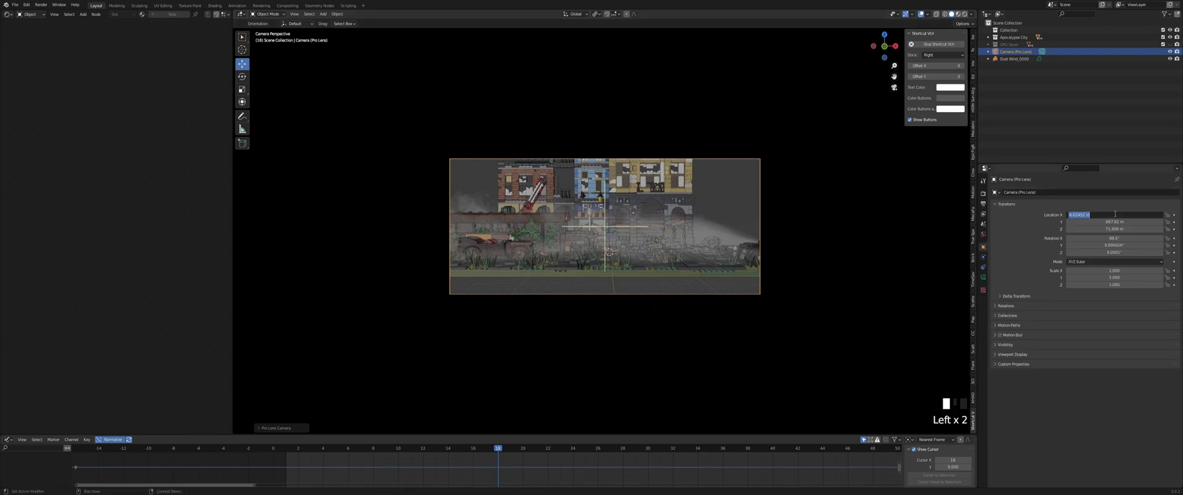
pyautogui.press('Escape')
pyautogui.click(1115, 238)
pyautogui.write('90')
pyautogui.press('Return')
pyautogui.click(1117, 245)
pyautogui.write('0')
pyautogui.press('Return')
pyautogui.click(1119, 252)
pyautogui.write('0')
pyautogui.press('Return')
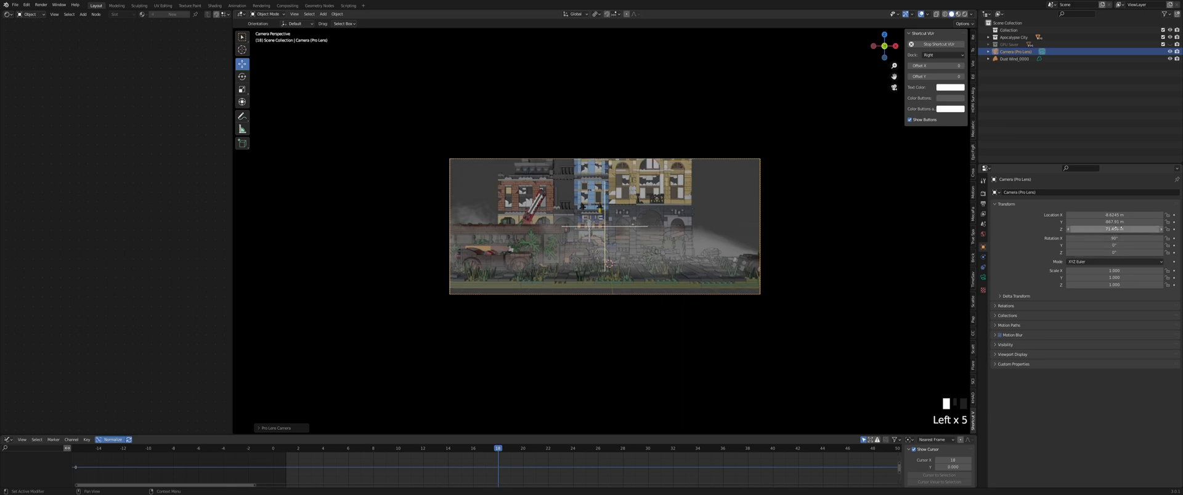
# Pull the camera back along Y to about -480 m and set its X location to 0 m
pyautogui.moveTo(1116, 222); pyautogui.dragTo(1102, 222)
pyautogui.click(1126, 215)
pyautogui.write('0')
pyautogui.press('Return')
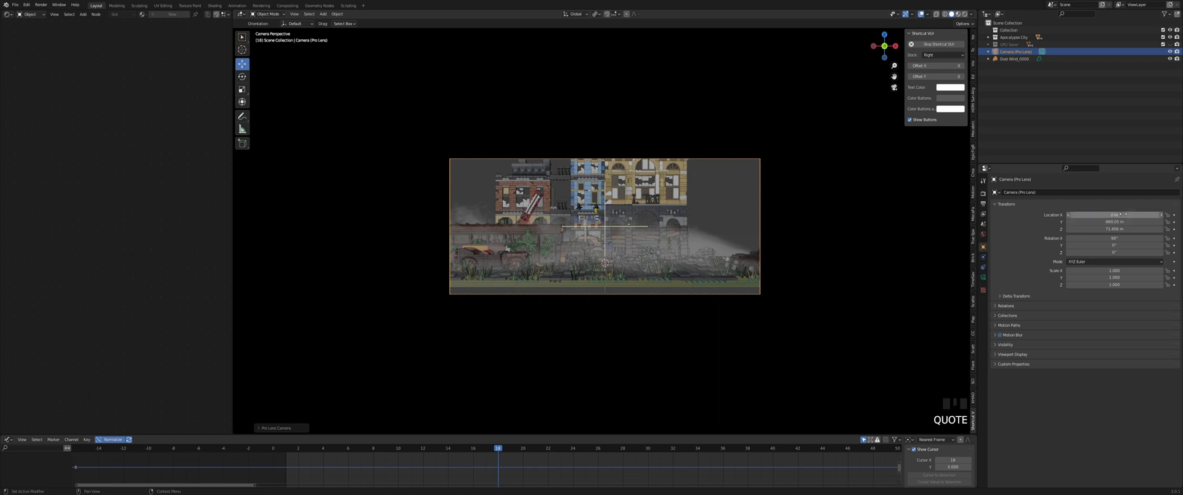
# Enable the Thirds composition guide in the camera's viewport display options
pyautogui.scroll(1, 821, 223)
pyautogui.scroll(-2, 820, 223)
pyautogui.click(982, 278)
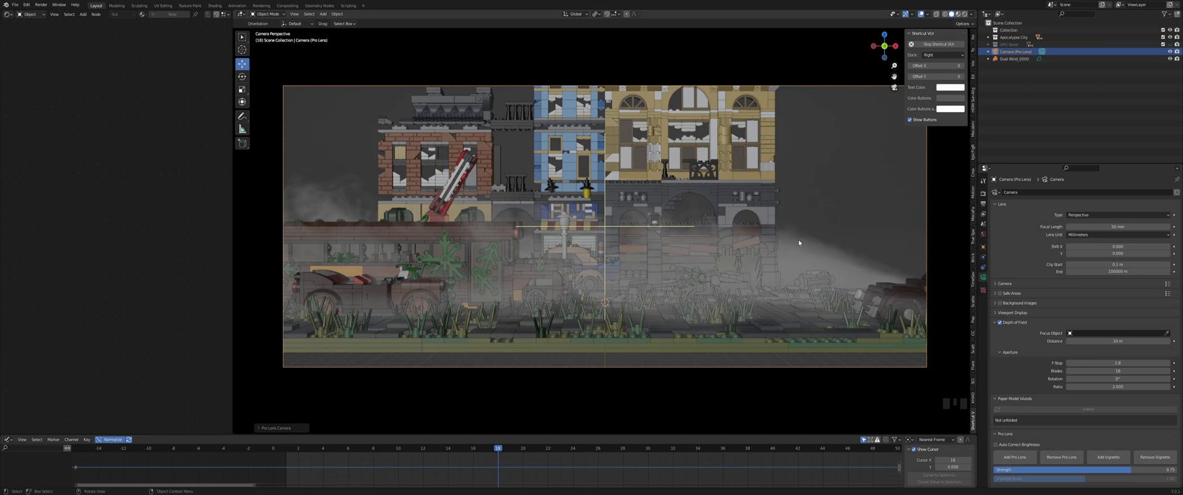
pyautogui.click(996, 314)
pyautogui.scroll(-2, 1003, 314)
pyautogui.click(1000, 348)
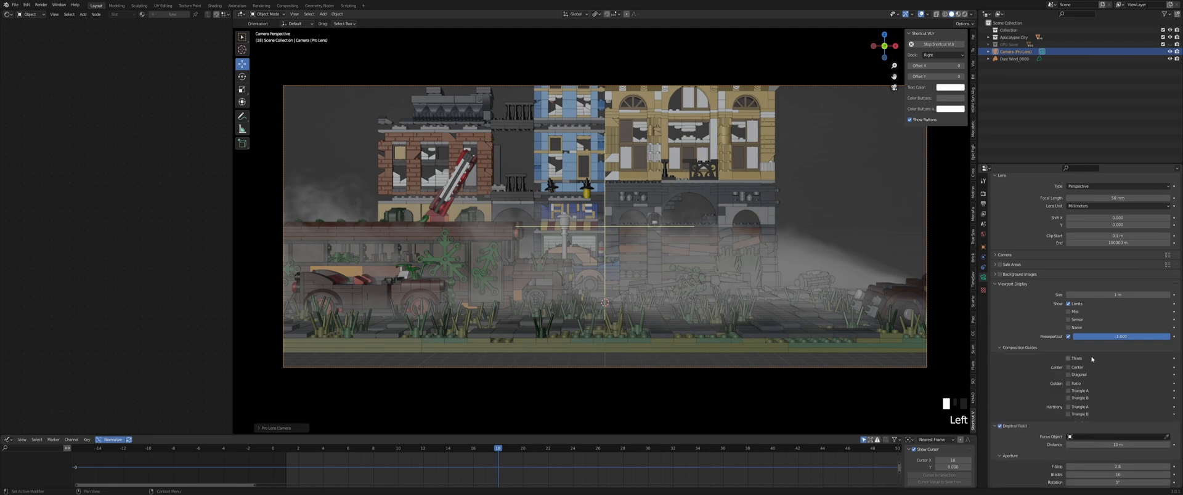
pyautogui.click(1068, 358)
pyautogui.scroll(-1, 850, 132)
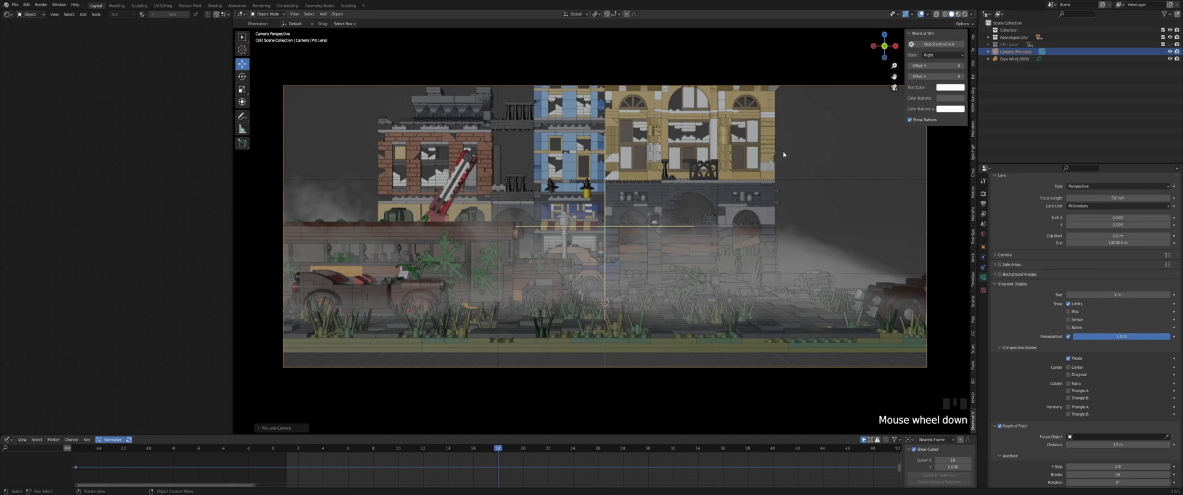
# Try out the camera's limits, mist, sensor, name and size display options, leaving mist display enabled and the size change undone
pyautogui.scroll(2, 767, 159)
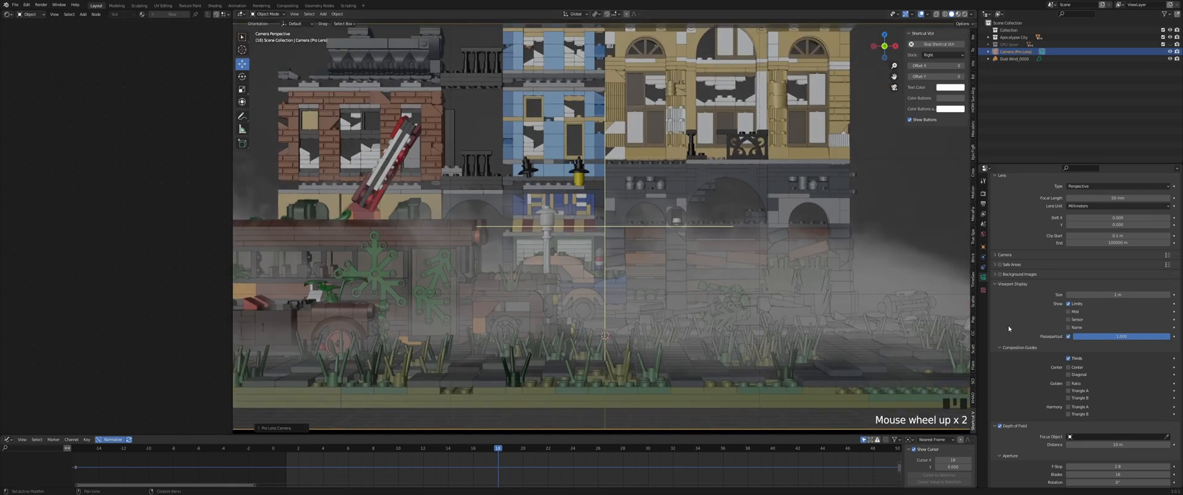
pyautogui.click(1069, 314)
pyautogui.click(1069, 314)
pyautogui.click(1068, 306)
pyautogui.click(1068, 303)
pyautogui.click(1069, 312)
pyautogui.click(1078, 321)
pyautogui.click(1070, 328)
pyautogui.click(1070, 328)
pyautogui.moveTo(1090, 295); pyautogui.dragTo(1022, 295)
pyautogui.hotkey('ctrl', 'z')
# Examine the remaining camera settings and the bus, buildings and street up close through the camera view
pyautogui.scroll(-7, 988, 297)
pyautogui.scroll(-4, 889, 252)
pyautogui.scroll(4, 889, 252)
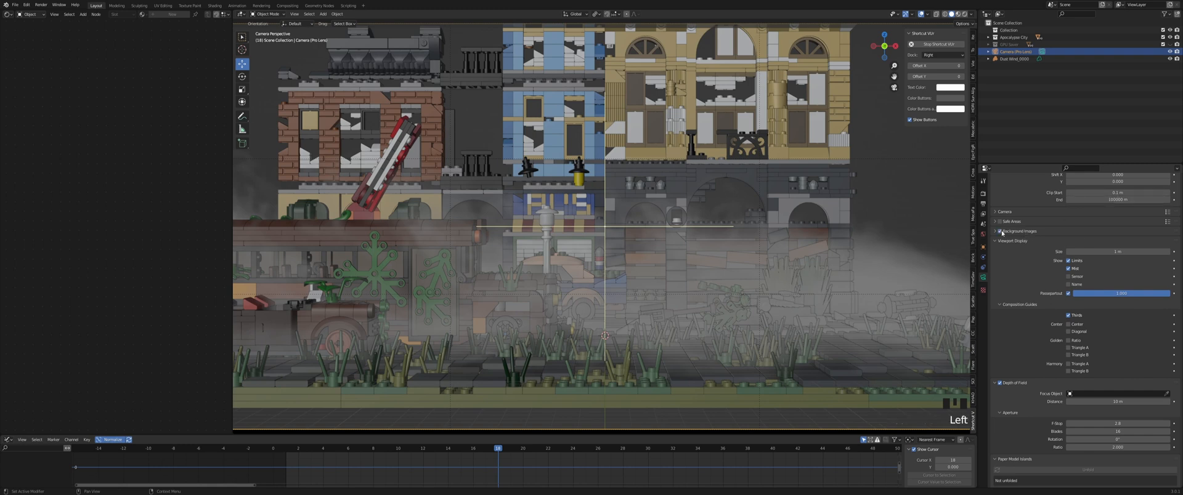
pyautogui.scroll(-4, 842, 259)
pyautogui.scroll(4, 842, 259)
pyautogui.keyDown('shift'); pyautogui.moveTo(414, 151); pyautogui.dragTo(530, 215, button='middle'); pyautogui.keyUp('shift')
pyautogui.scroll(5, 530, 215)
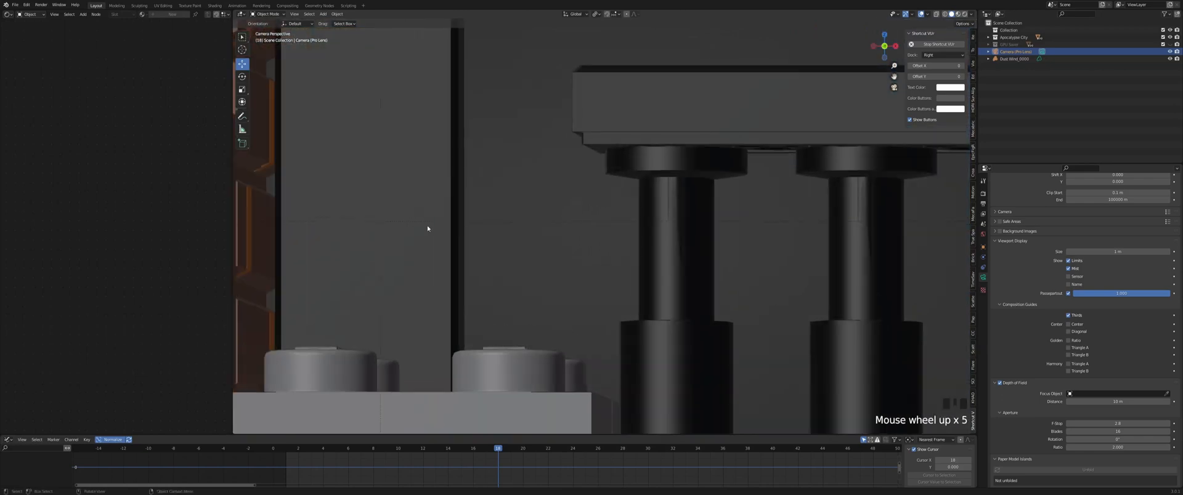
pyautogui.scroll(-5, 440, 205)
pyautogui.keyDown('shift'); pyautogui.moveTo(439, 205); pyautogui.dragTo(610, 238, button='middle'); pyautogui.keyUp('shift')
pyautogui.scroll(2, 610, 238)
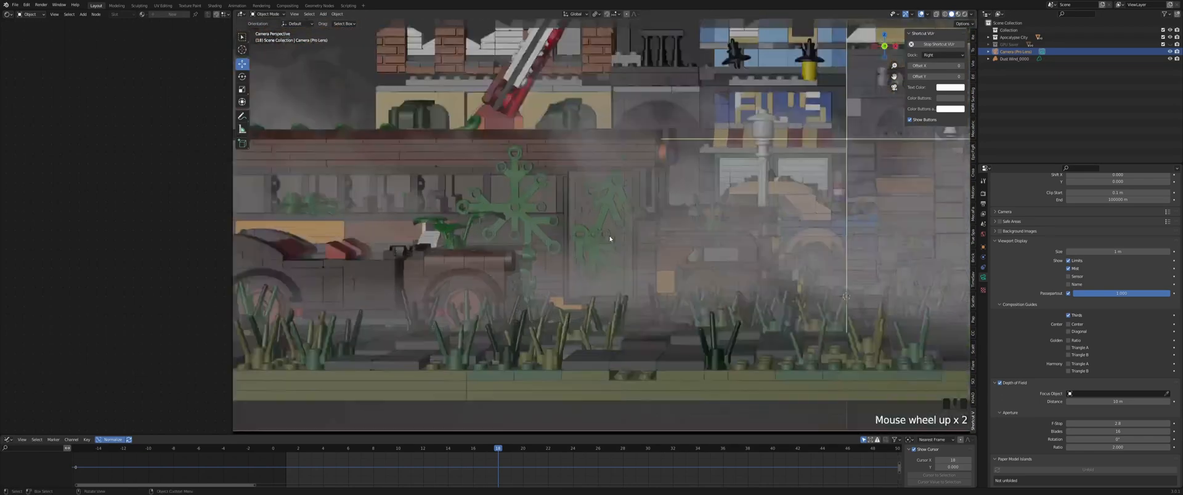
pyautogui.scroll(4, 662, 250)
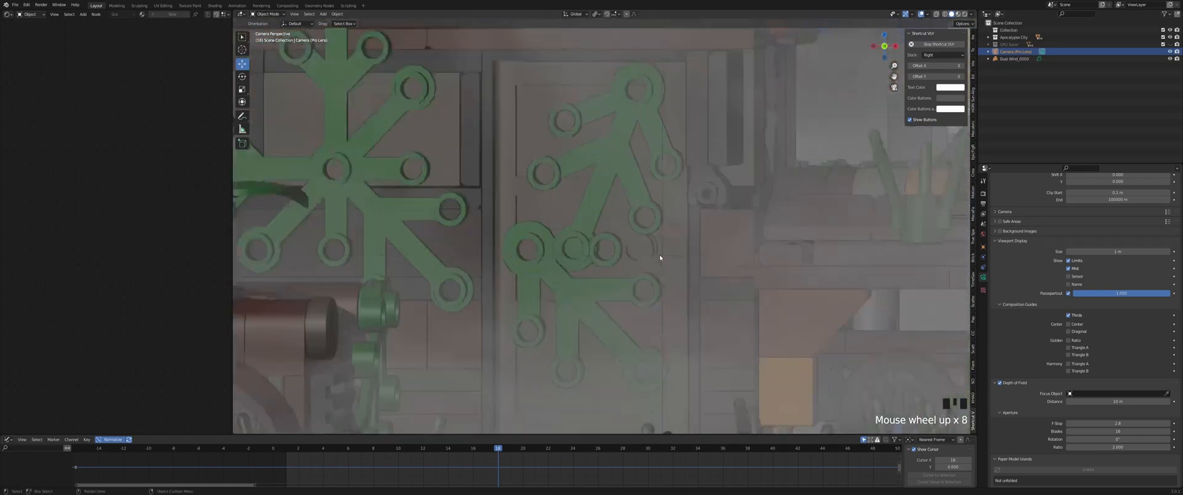
pyautogui.scroll(-8, 731, 264)
pyautogui.keyDown('shift'); pyautogui.moveTo(691, 256); pyautogui.dragTo(658, 227, button='middle'); pyautogui.keyUp('shift')
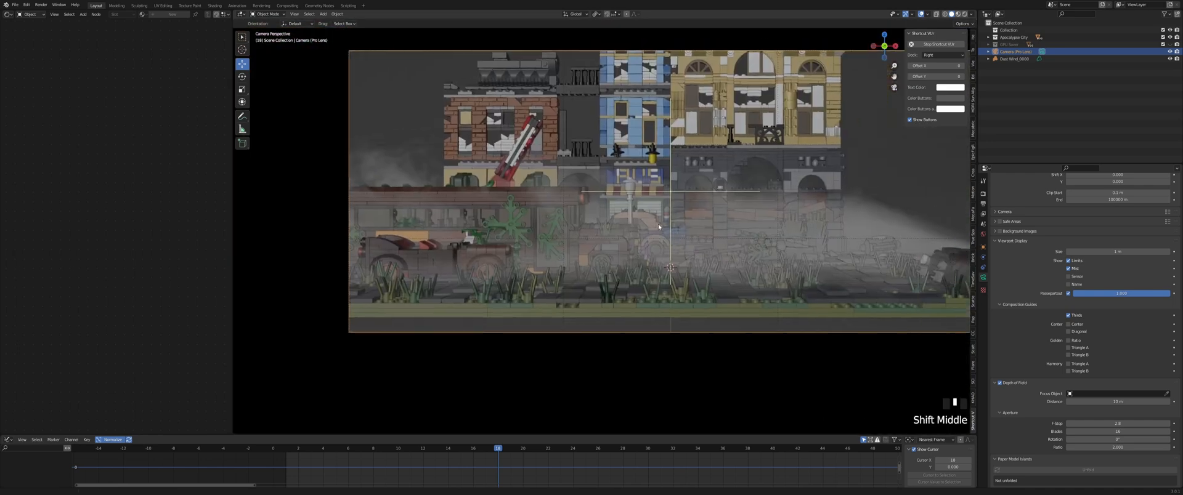
pyautogui.scroll(-4, 658, 227)
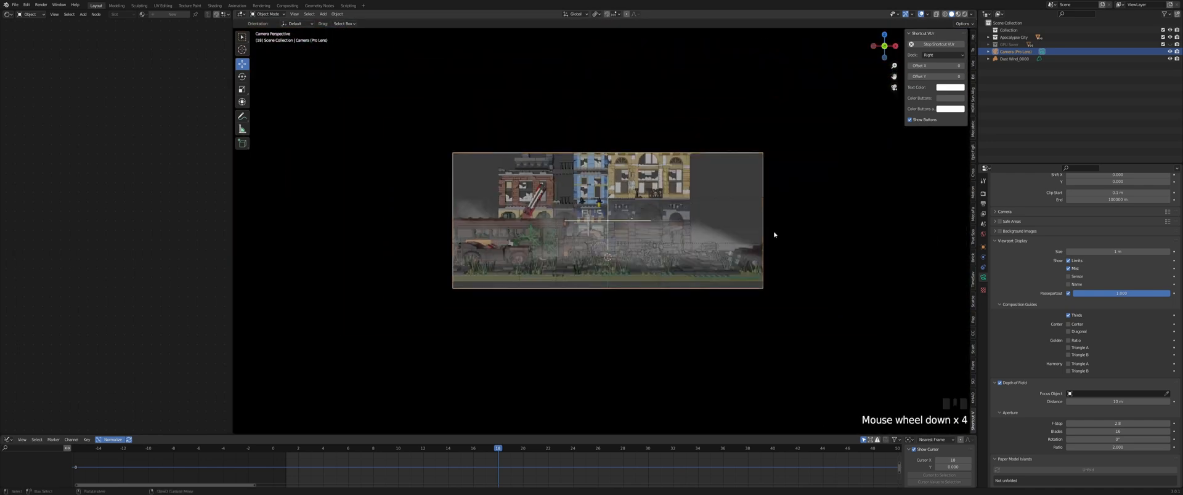
pyautogui.scroll(6, 718, 247)
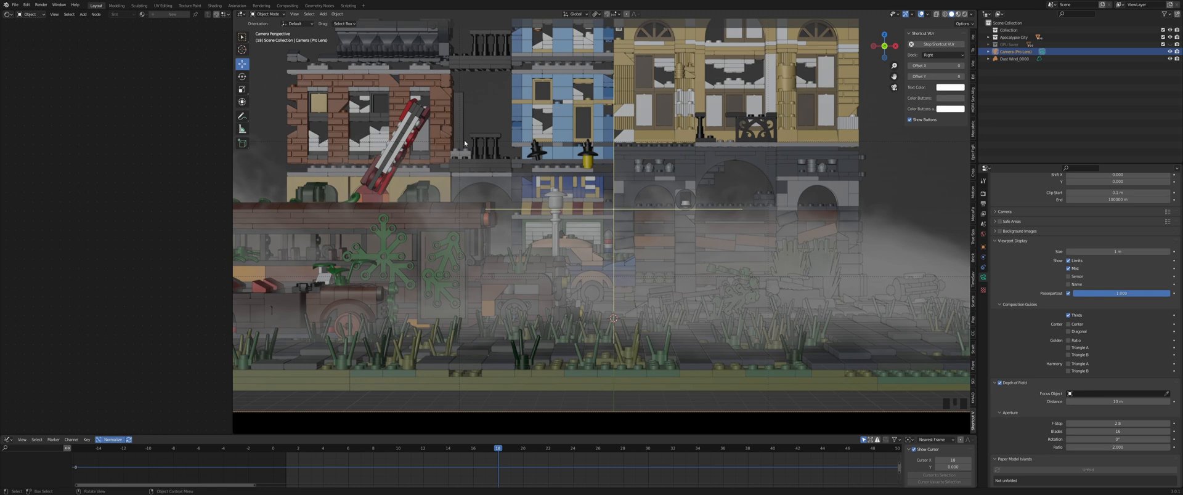
# Fly the camera closer to the bus and the wrecked car, framing them low behind the foreground grass
pyautogui.hotkey('shift', 'f')
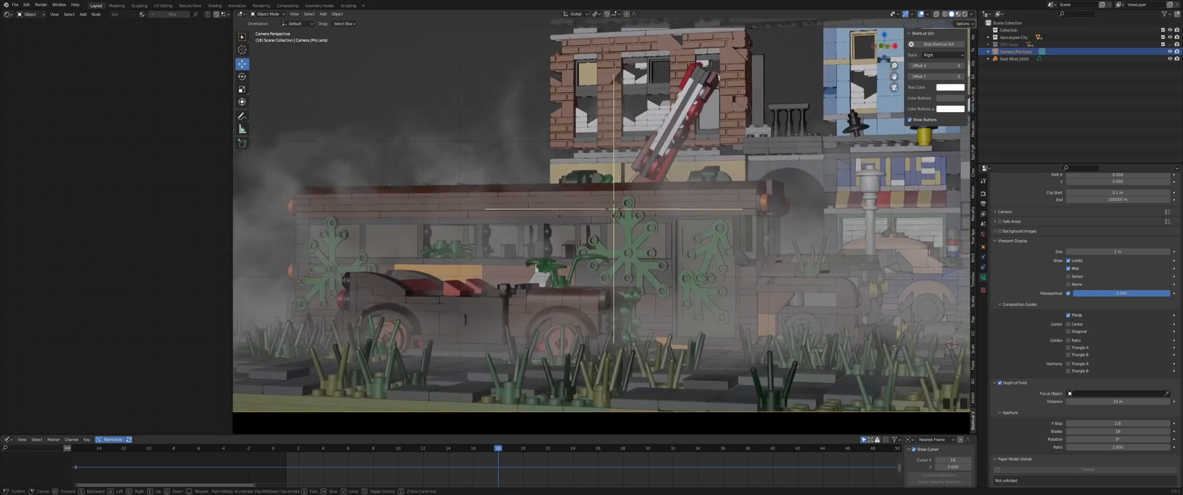
pyautogui.scroll(-4, 608, 217)
pyautogui.hotkey('shift', 'f')
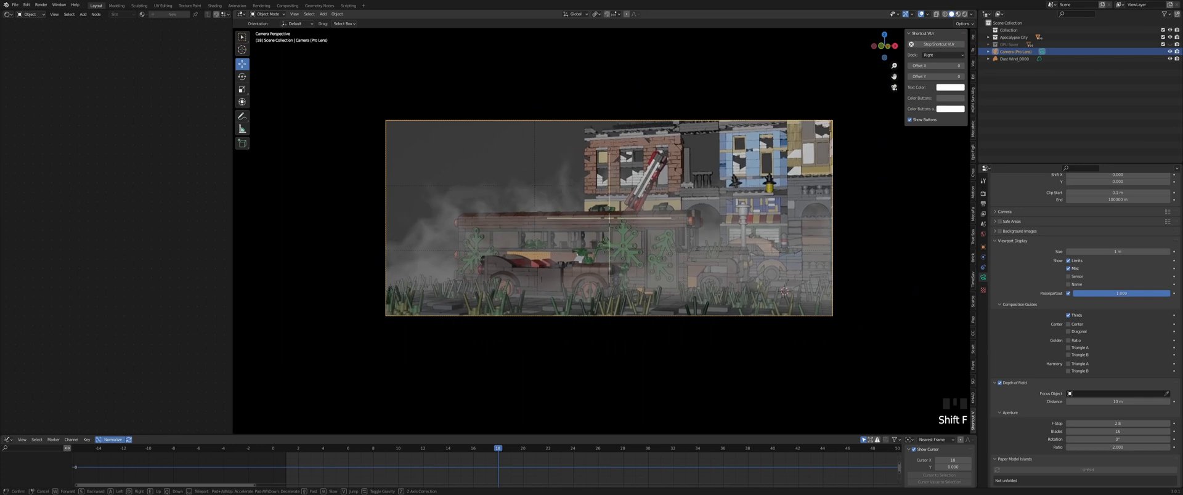
pyautogui.keyDown('shift'); pyautogui.scroll(-3, 783, 210); pyautogui.keyUp('shift')
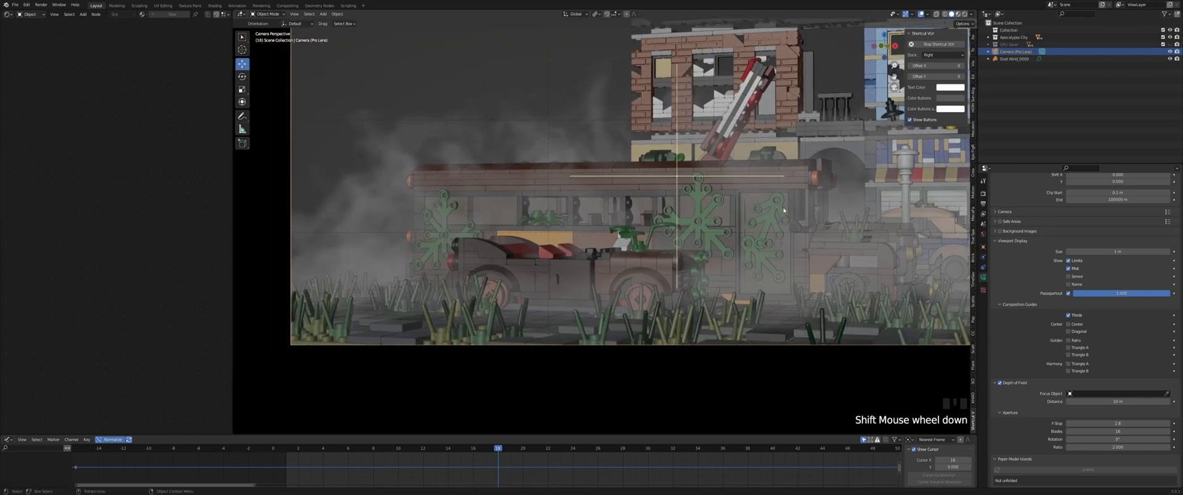
# Examine the bus, its plants, the wrecked car and the dust up close in the new camera framing
pyautogui.scroll(5, 719, 183)
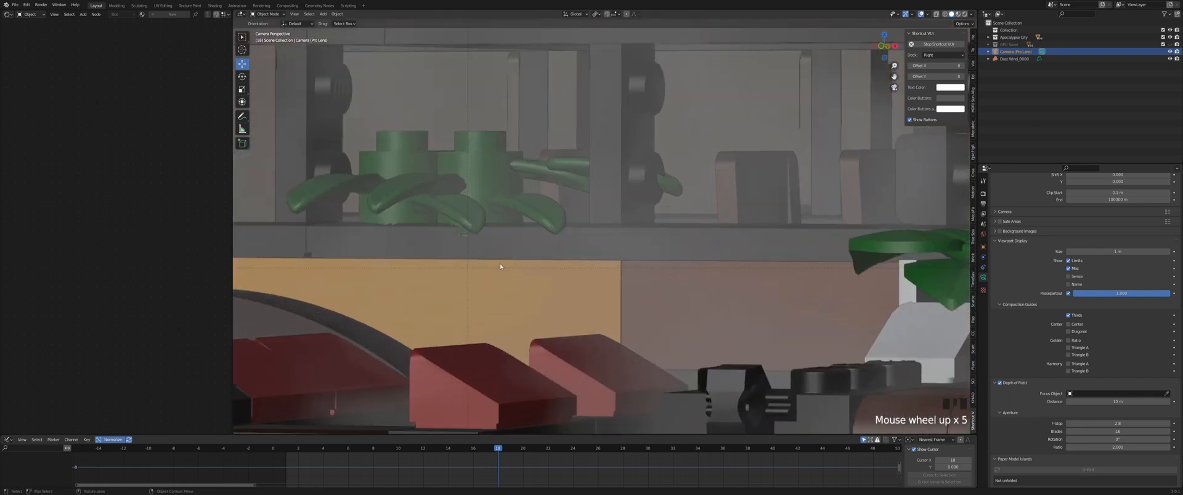
pyautogui.scroll(-3, 500, 266)
pyautogui.keyDown('shift'); pyautogui.moveTo(641, 240); pyautogui.dragTo(542, 244, button='middle'); pyautogui.keyUp('shift')
pyautogui.press('ctrl+KP_0')
pyautogui.scroll(-5, 631, 238)
pyautogui.scroll(4, 631, 238)
pyautogui.scroll(4, 612, 254)
pyautogui.scroll(-10, 656, 244)
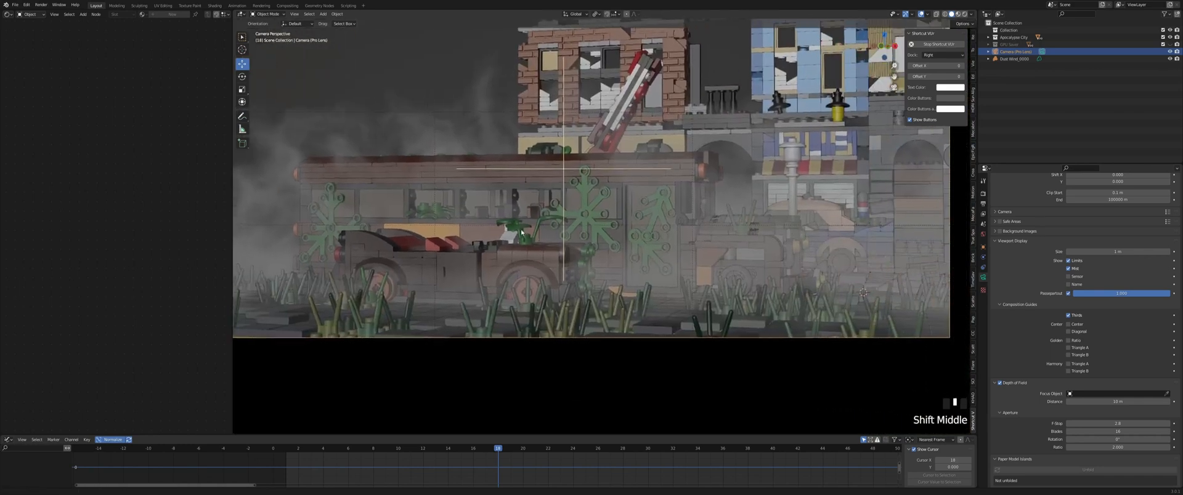
pyautogui.scroll(5, 542, 244)
pyautogui.hotkey('shift', 'f')
pyautogui.press('Escape')
pyautogui.scroll(-5, 669, 233)
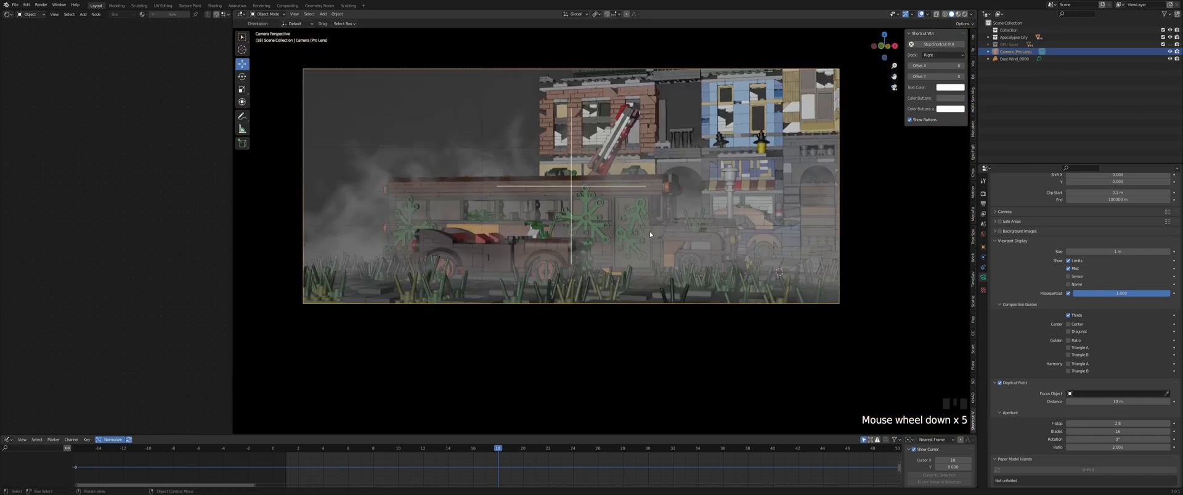
pyautogui.keyDown('shift'); pyautogui.moveTo(648, 231); pyautogui.dragTo(648, 239, button='middle'); pyautogui.keyUp('shift')
pyautogui.hotkey('shift', 'f')
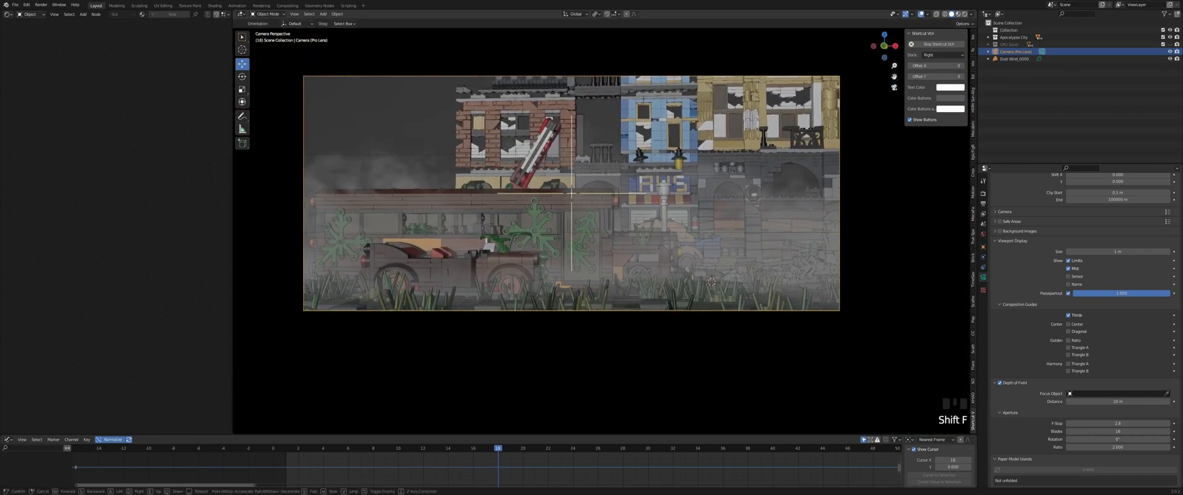
pyautogui.press('Escape')
pyautogui.scroll(4, 663, 236)
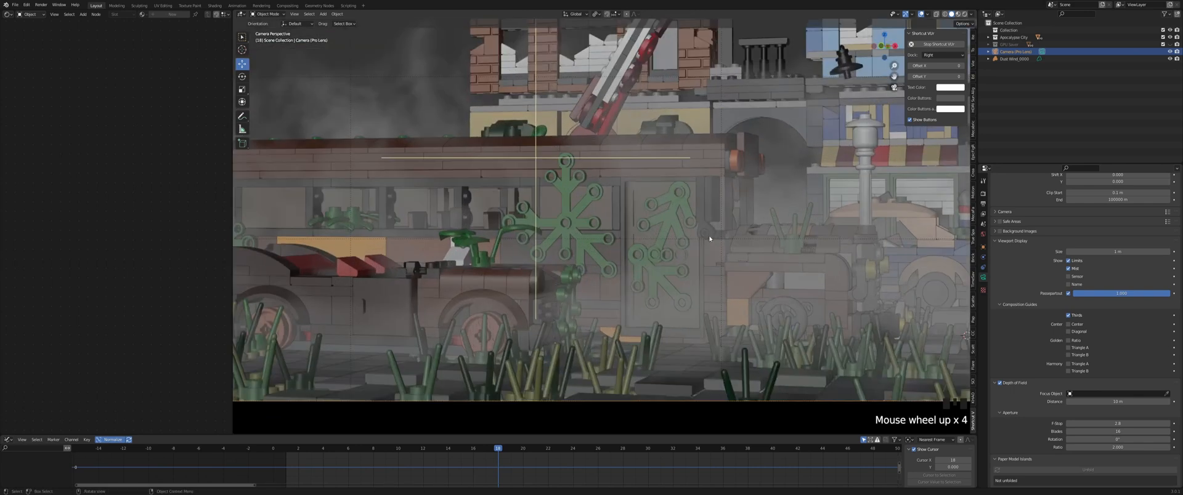
# Try flying the camera closer to the bus and the wrecked car, and undo the camera move
pyautogui.scroll(-3, 618, 223)
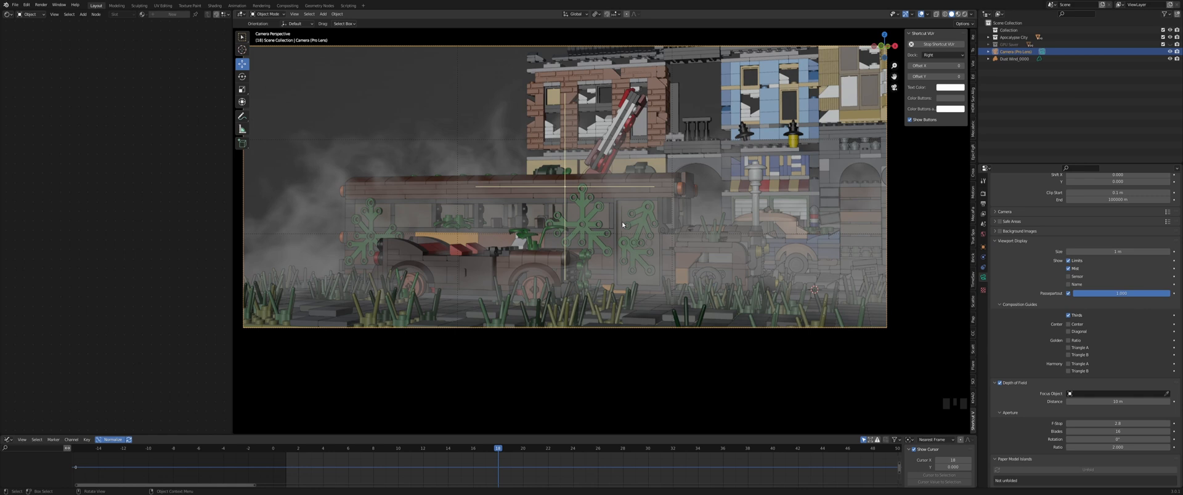
pyautogui.hotkey('shift', 'f')
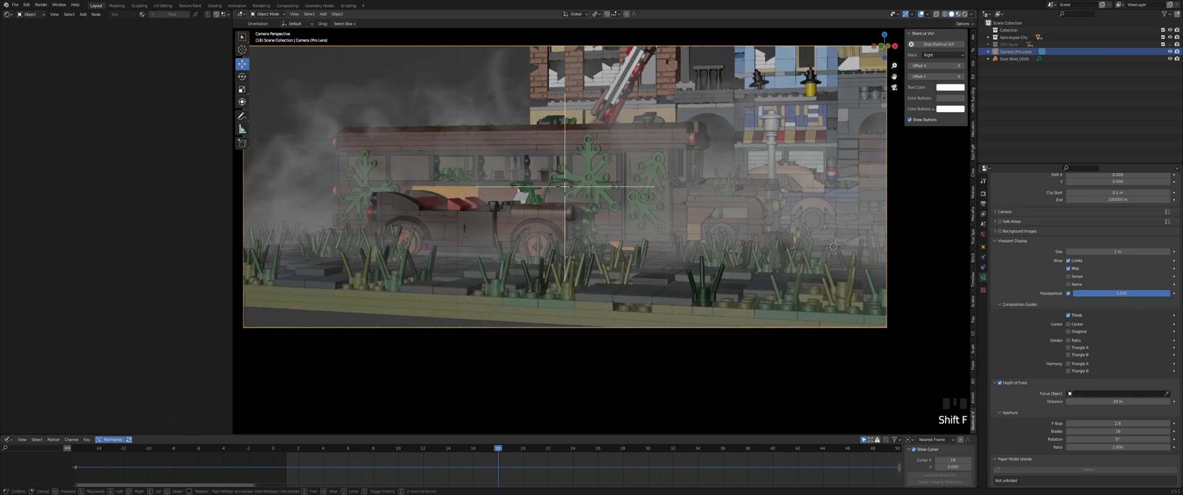
pyautogui.press('w')
pyautogui.click(606, 229)
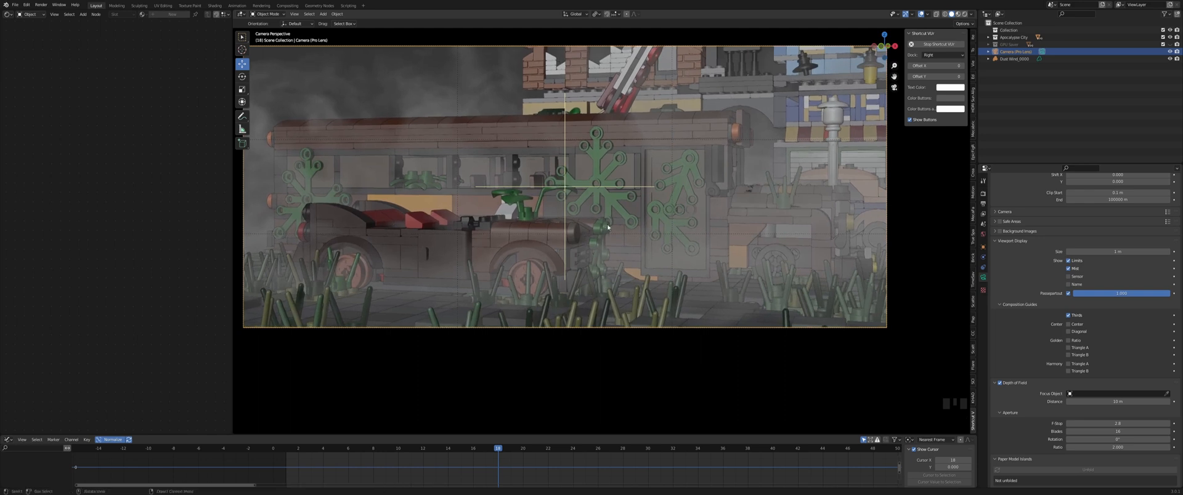
pyautogui.hotkey('ctrl', 'z')
# Fly the camera forward until the bus and the wrecked car span most of the frame behind the foreground grass
pyautogui.hotkey('shift', 'f')
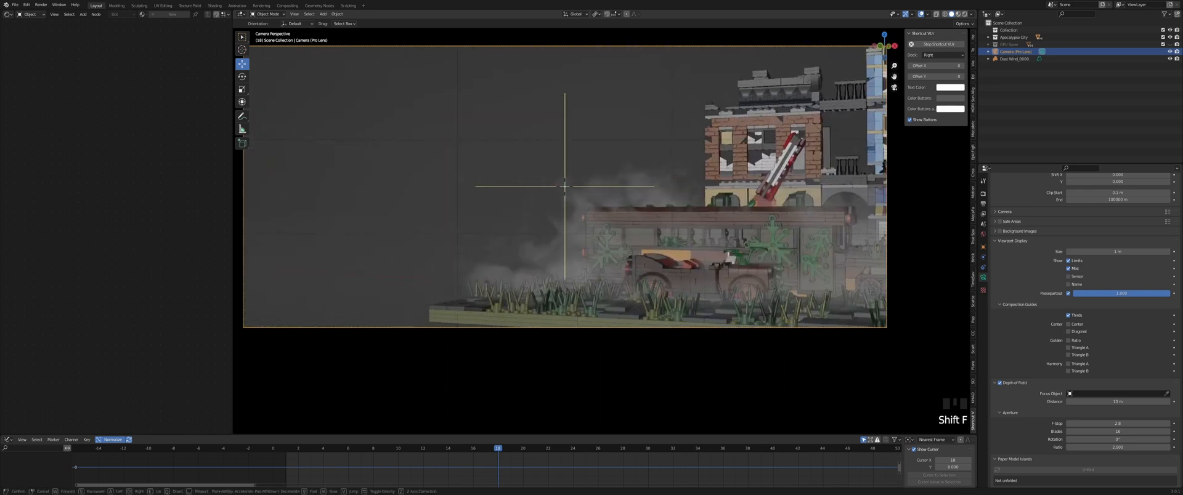
pyautogui.press('w')
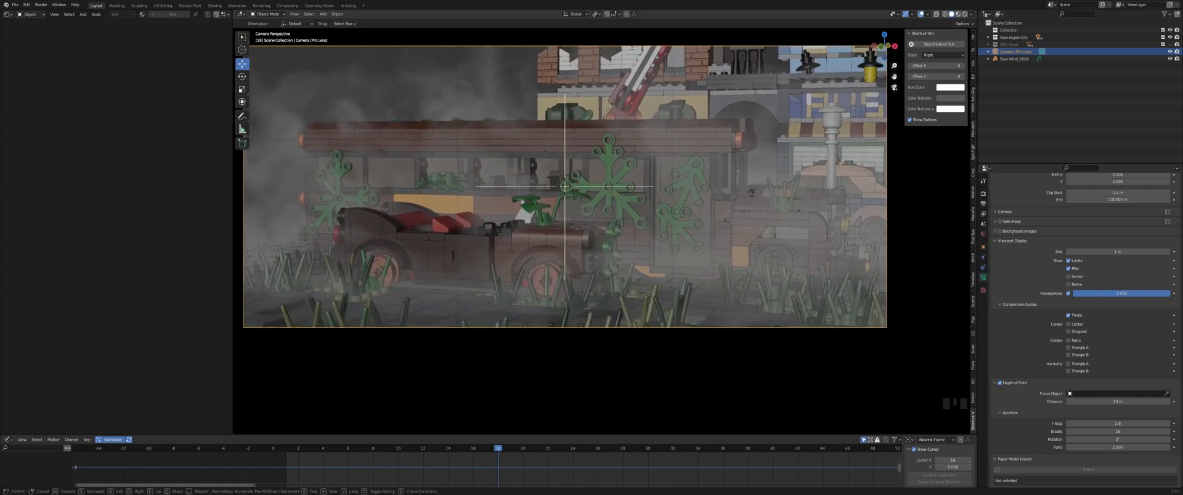
pyautogui.scroll(-2, 604, 228)
pyautogui.hotkey('shift', 'f')
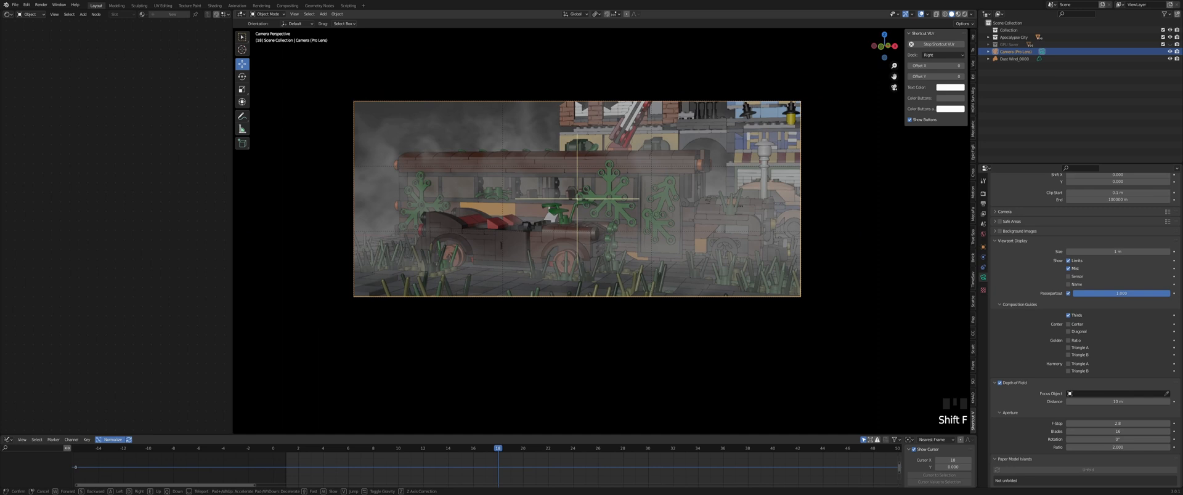
pyautogui.click(605, 228)
# Fine-tune the camera's aim, keeping the bus roof in the upper third and the wrecked car and grass below
pyautogui.scroll(3, 605, 231)
pyautogui.hotkey('shift', 'f')
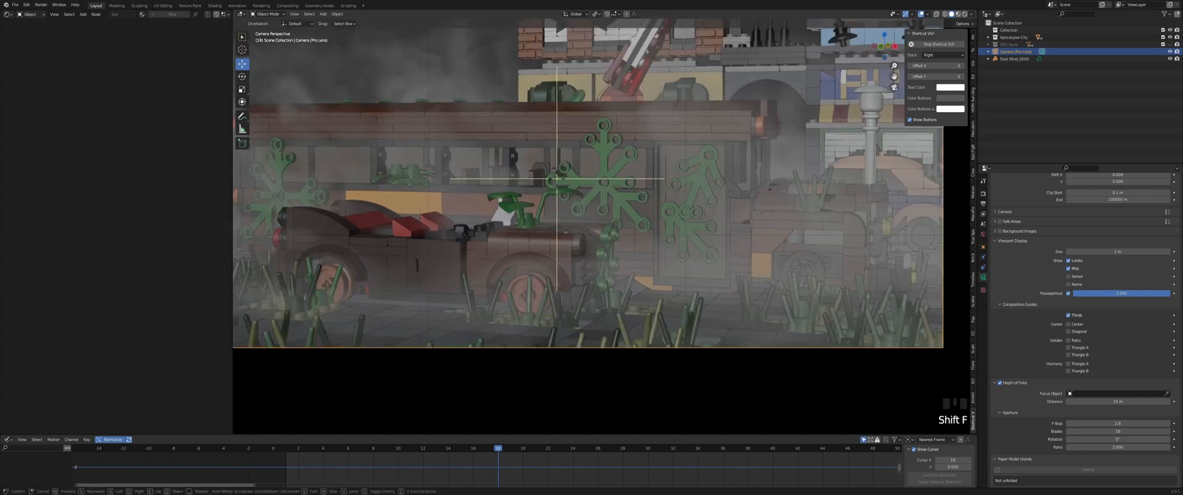
pyautogui.click(608, 240)
pyautogui.scroll(-5, 608, 240)
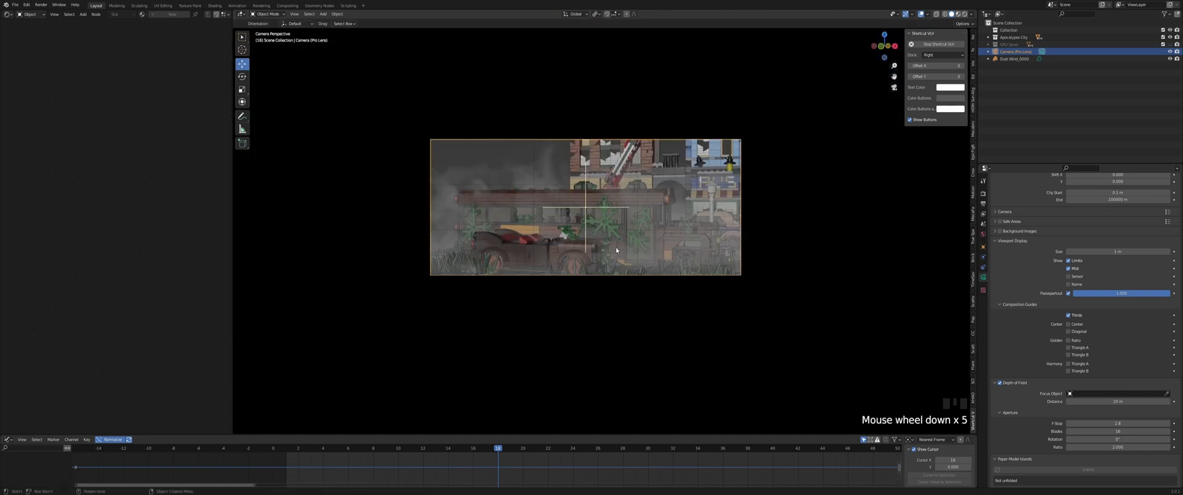
pyautogui.scroll(4, 615, 248)
pyautogui.hotkey('shift', 'f')
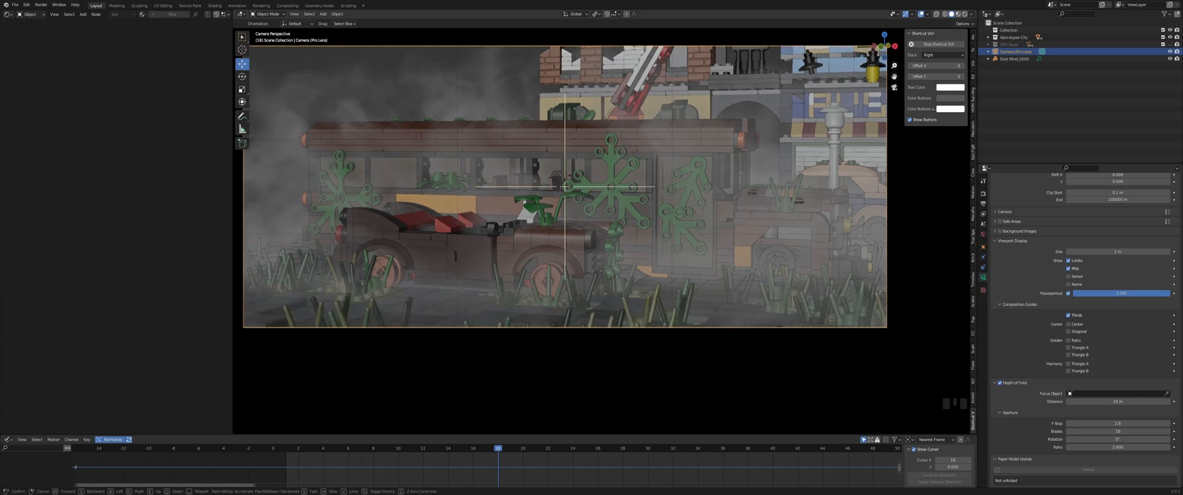
pyautogui.click(605, 225)
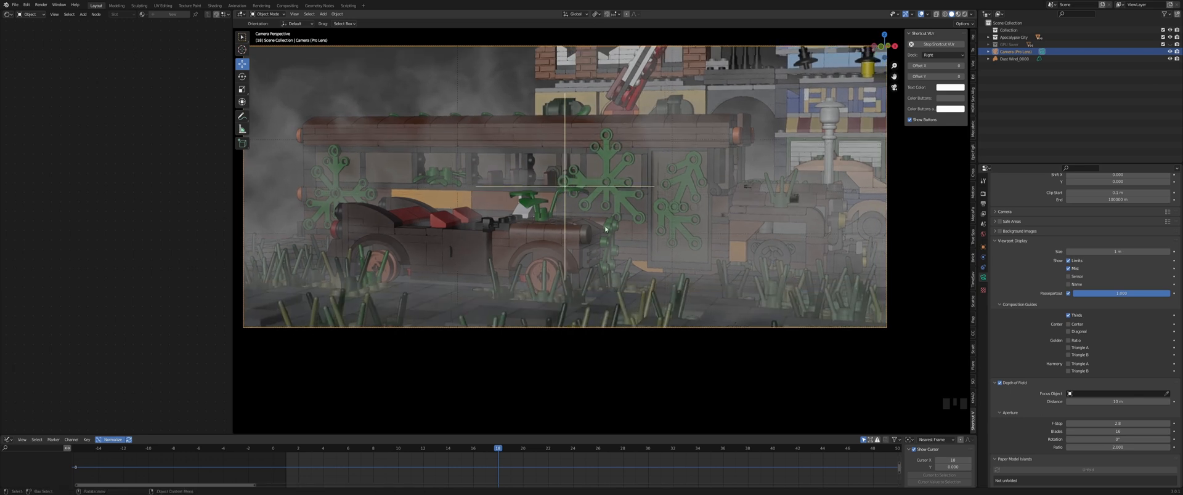
pyautogui.scroll(-2, 605, 225)
pyautogui.scroll(1, 605, 225)
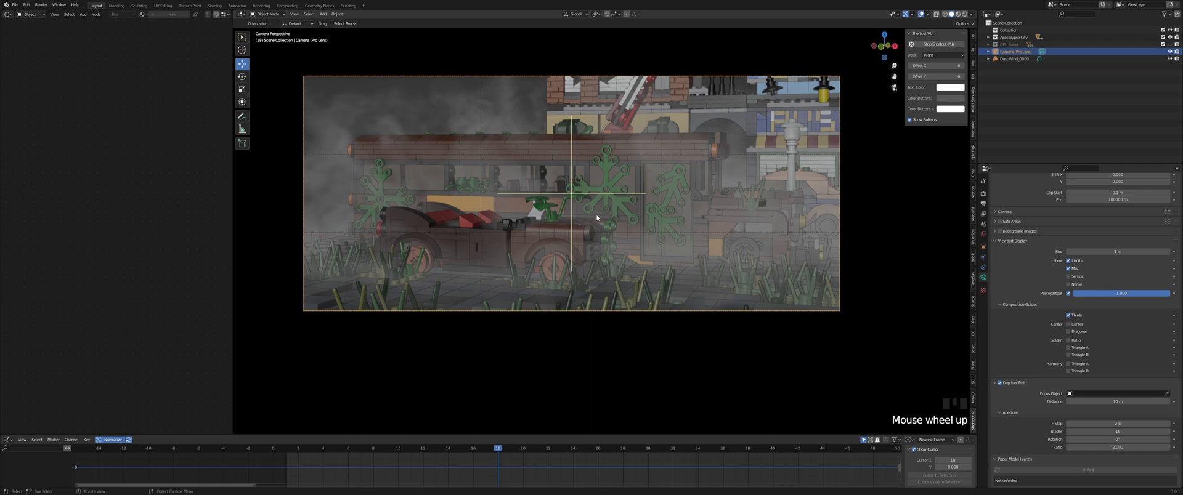
pyautogui.scroll(-2, 596, 217)
pyautogui.scroll(5, 636, 211)
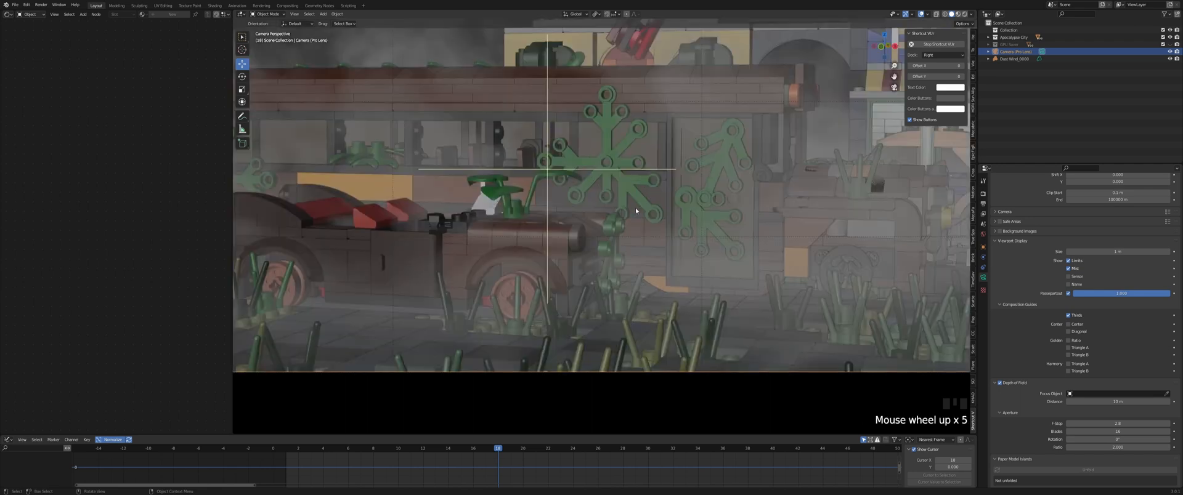
# Walk the camera back until the bus, the building fronts and the cars on both sides fit in the frame
pyautogui.scroll(-2, 635, 211)
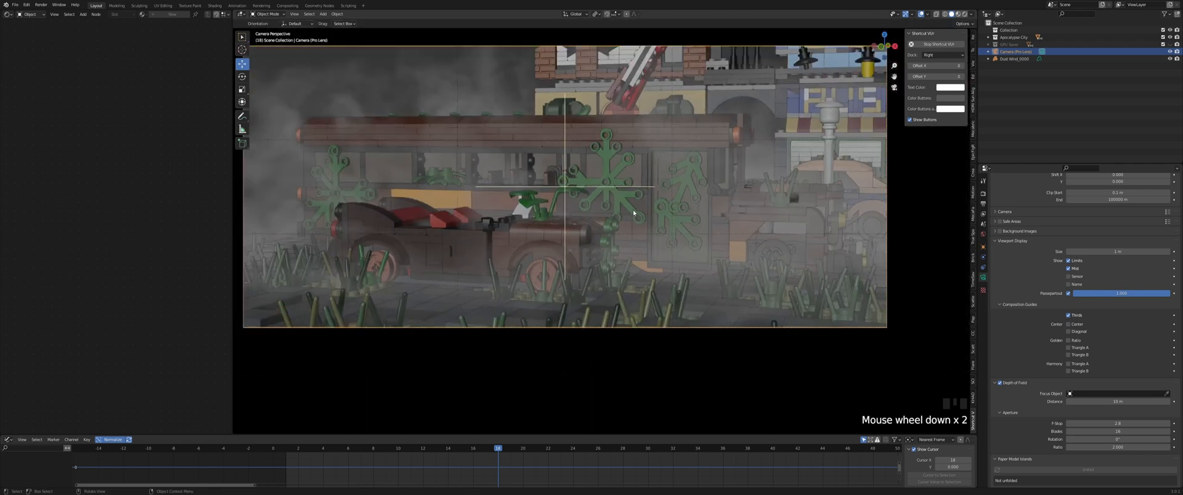
pyautogui.hotkey('shift', 'f')
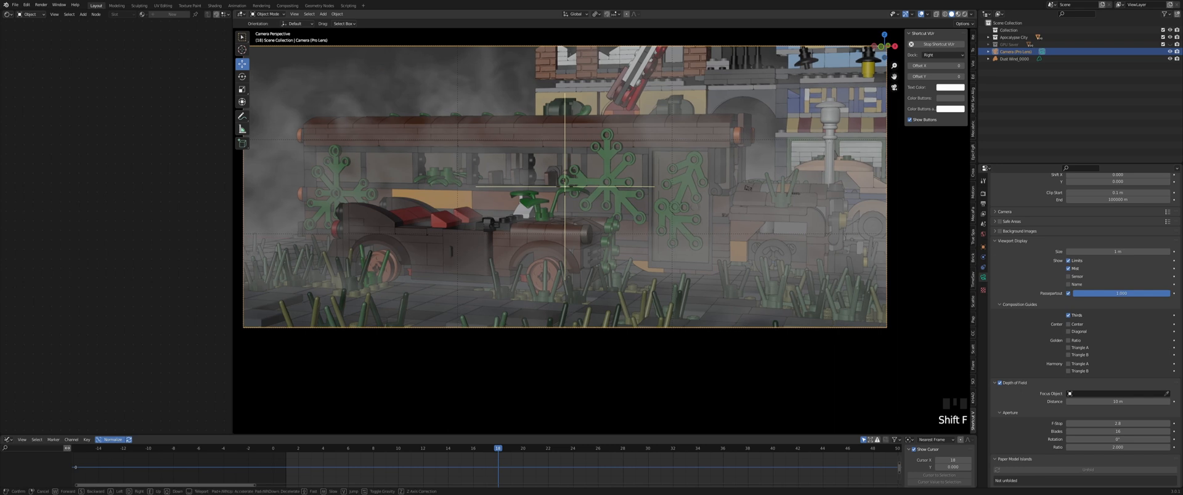
pyautogui.click(605, 228)
pyautogui.hotkey('shift', 'f')
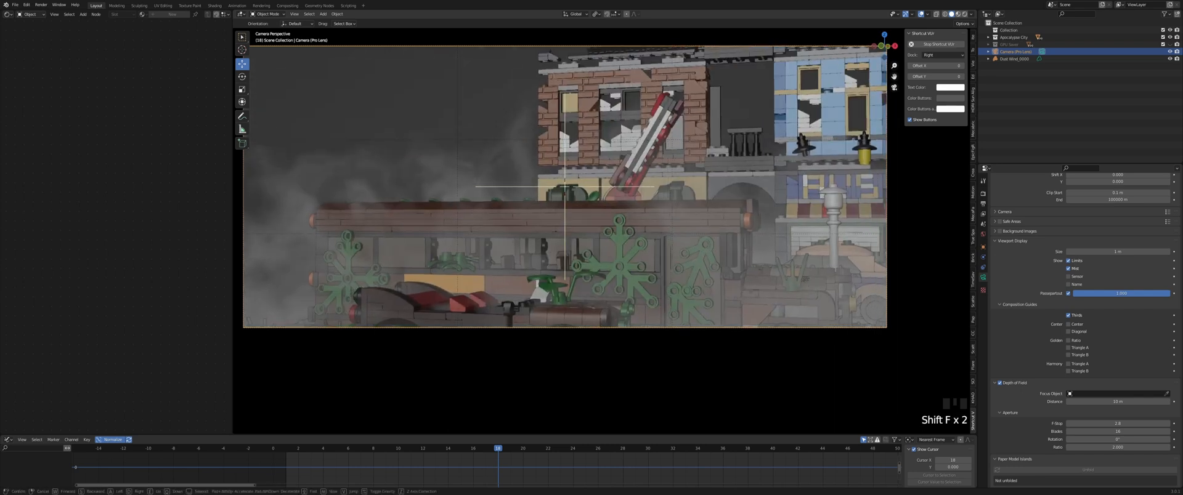
pyautogui.rightClick(600, 234)
pyautogui.hotkey('shift', 'f')
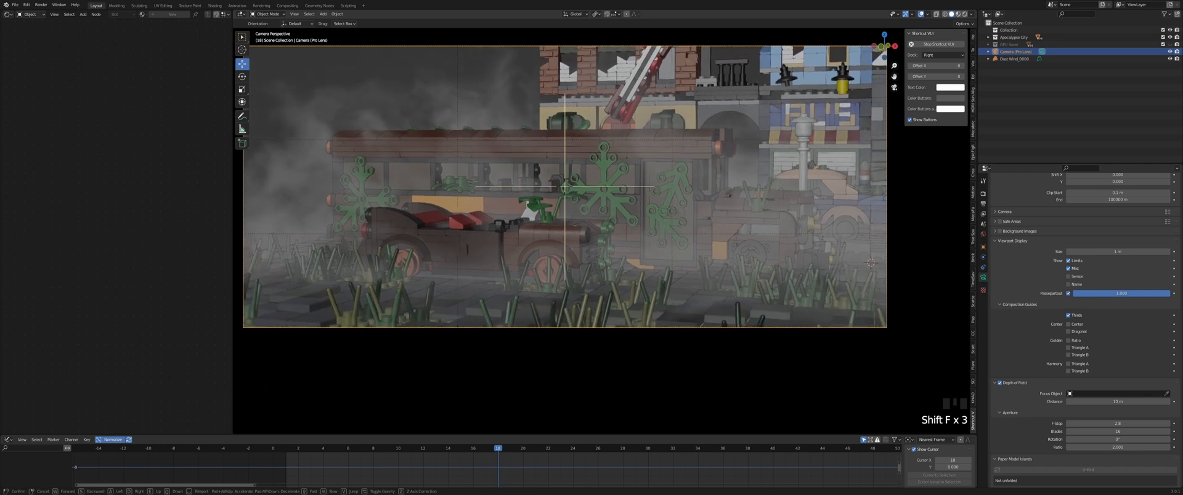
pyautogui.press('s')
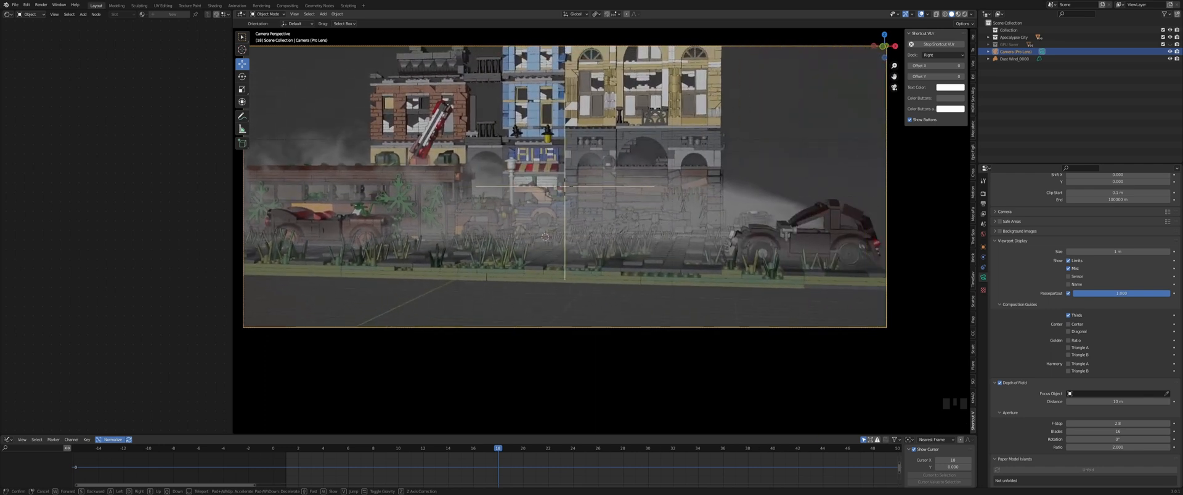
pyautogui.click(605, 230)
# Walk the camera closer to the street, framing the bus's end, the blue shop front and the grey arches
pyautogui.hotkey('shift', 'f')
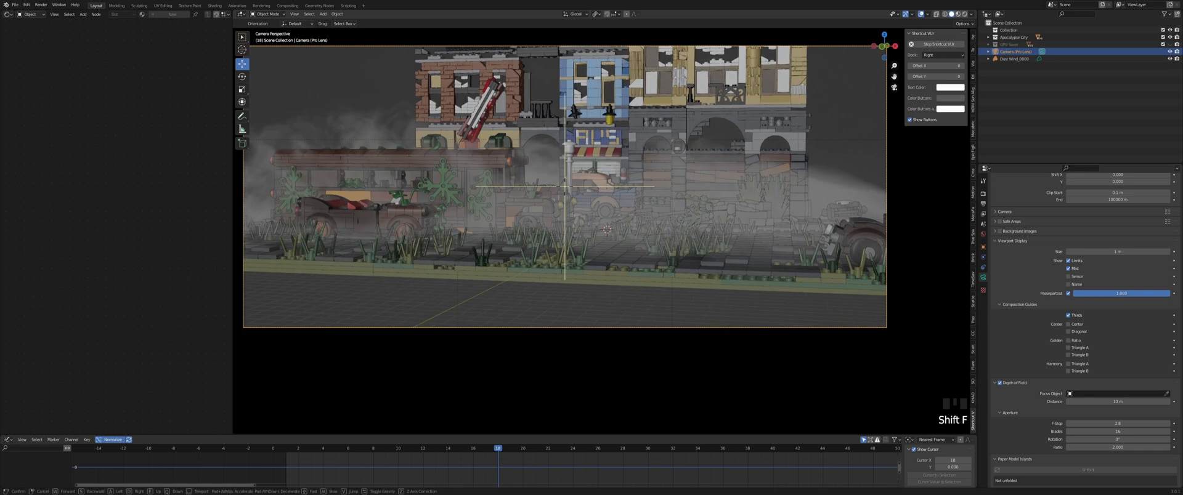
pyautogui.press('w')
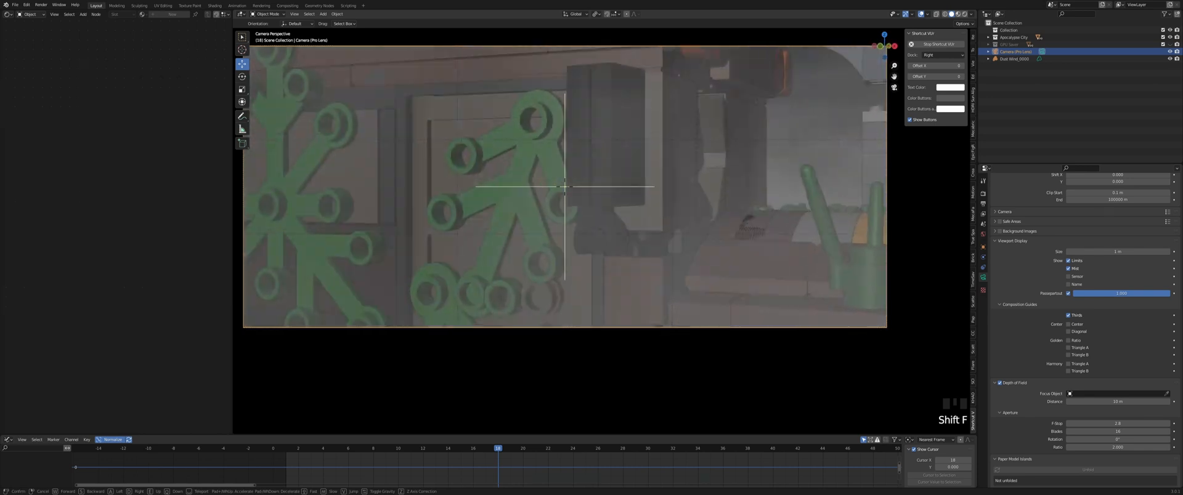
pyautogui.press('s')
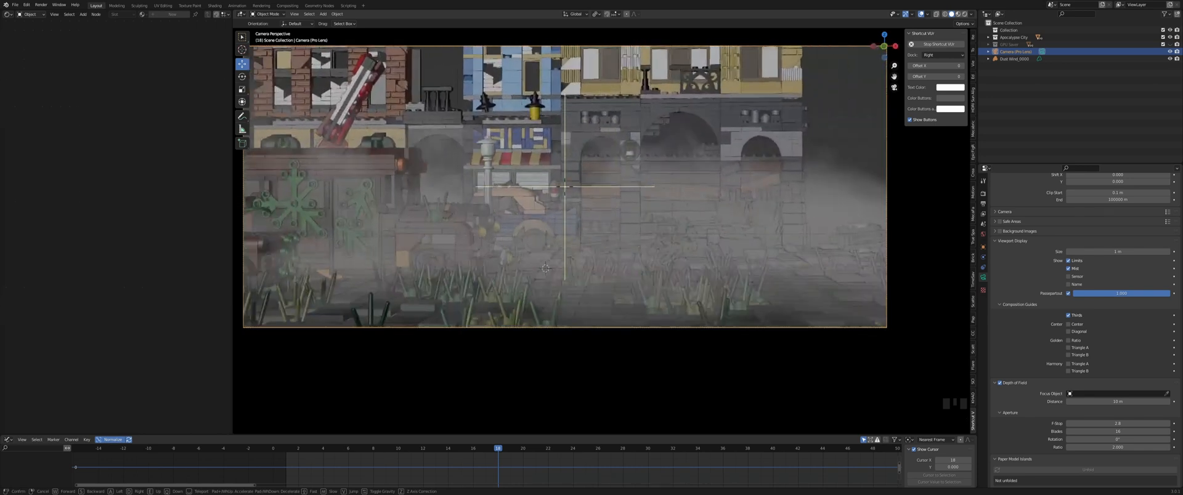
pyautogui.click(609, 230)
pyautogui.scroll(-4, 865, 236)
pyautogui.scroll(4, 865, 236)
# Set the camera's X location to 0 m in its object transform
pyautogui.click(984, 201)
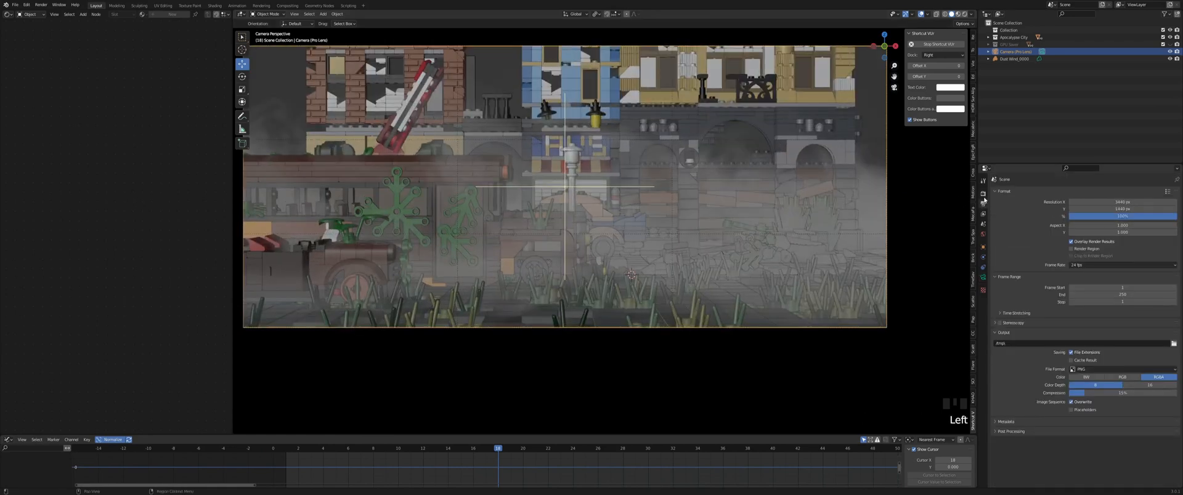
pyautogui.click(982, 276)
pyautogui.scroll(-3, 873, 206)
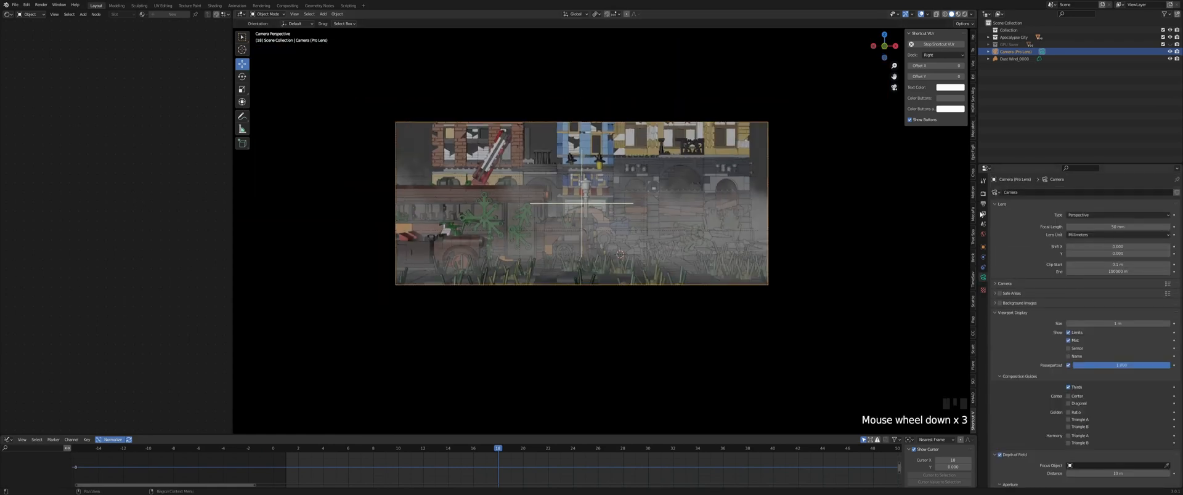
pyautogui.click(983, 203)
pyautogui.scroll(4, 702, 171)
pyautogui.scroll(-1, 605, 161)
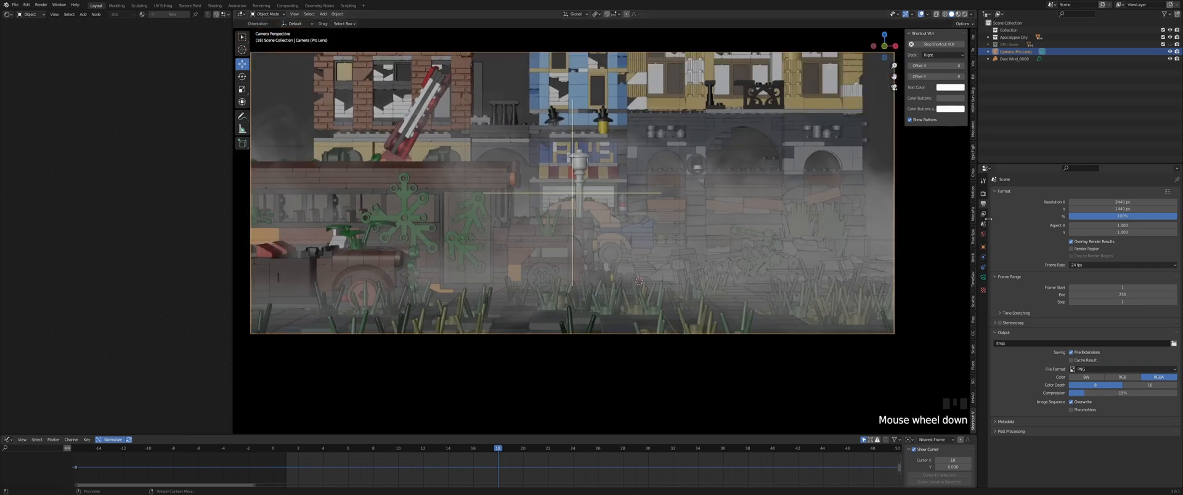
pyautogui.click(982, 246)
pyautogui.click(1093, 215)
pyautogui.write('0')
pyautogui.press('Return')
# Try to set the camera's Y location to 0 m
pyautogui.click(1106, 222)
pyautogui.write('0')
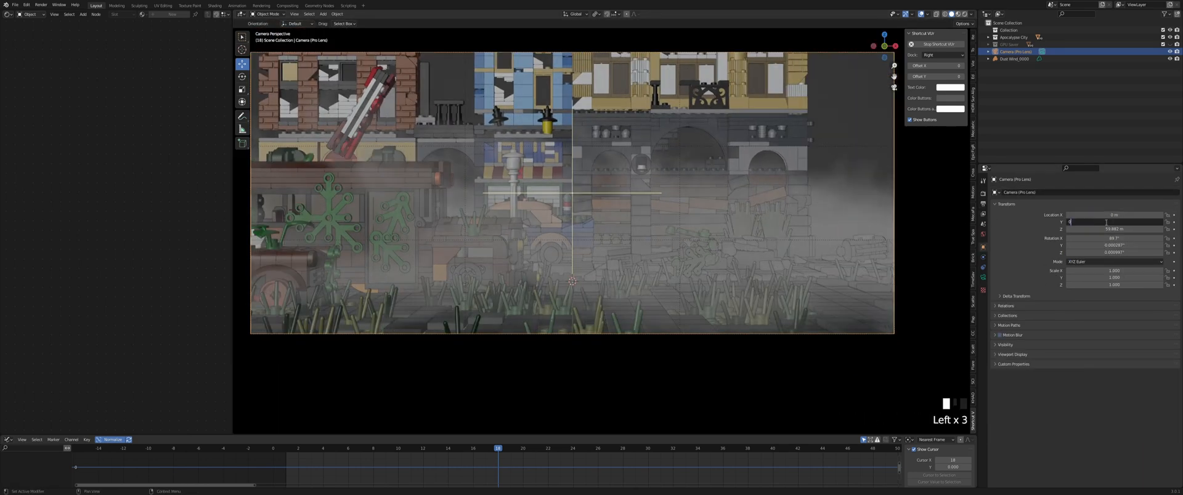
pyautogui.press('Return')
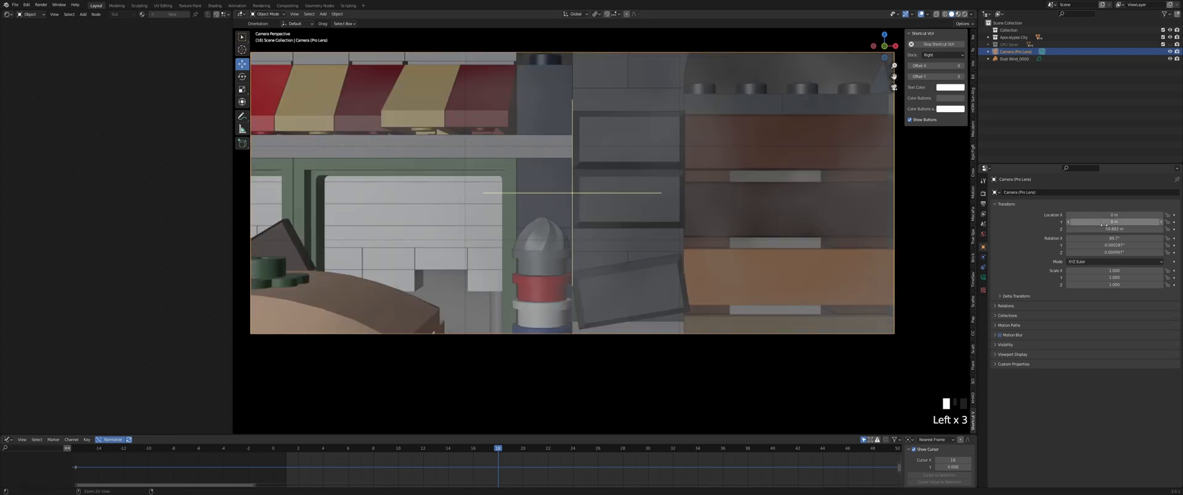
pyautogui.hotkey('ctrl', 'z')
# Adjust the camera's height slightly and slide it along X toward the bus and the wrecked car
pyautogui.moveTo(1103, 229)
pyautogui.mouseDown()
pyautogui.moveTo(1014, 228)
pyautogui.moveTo(1112, 222)
pyautogui.moveTo(1096, 222)
pyautogui.mouseUp()
pyautogui.scroll(-4, 678, 223)
pyautogui.scroll(3, 678, 223)
pyautogui.scroll(-1, 1108, 227)
pyautogui.moveTo(1114, 215); pyautogui.dragTo(1047, 215)
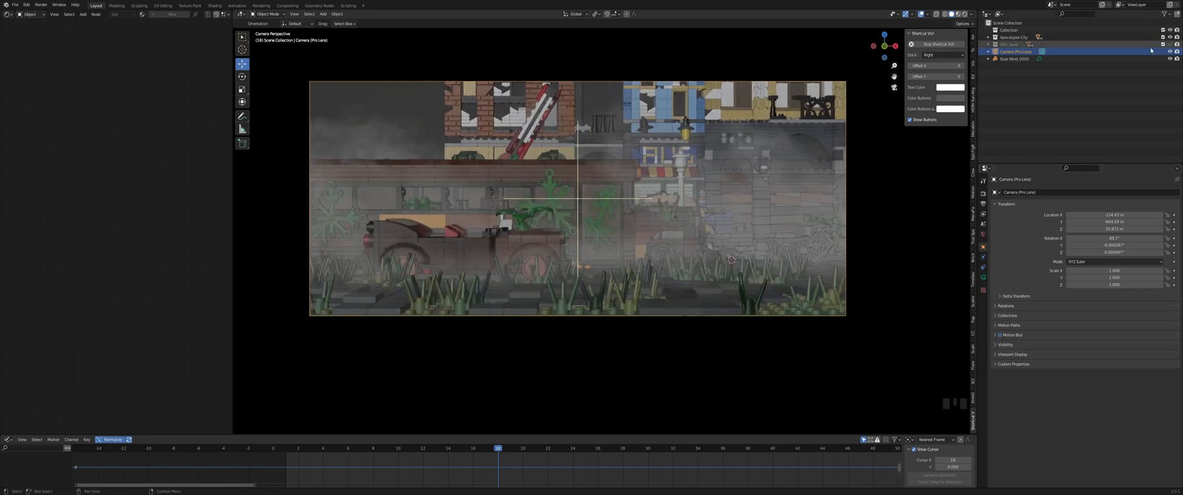
# Reposition the camera at Y -498 m and slide it along X to centre the blue building
pyautogui.scroll(2, 586, 125)
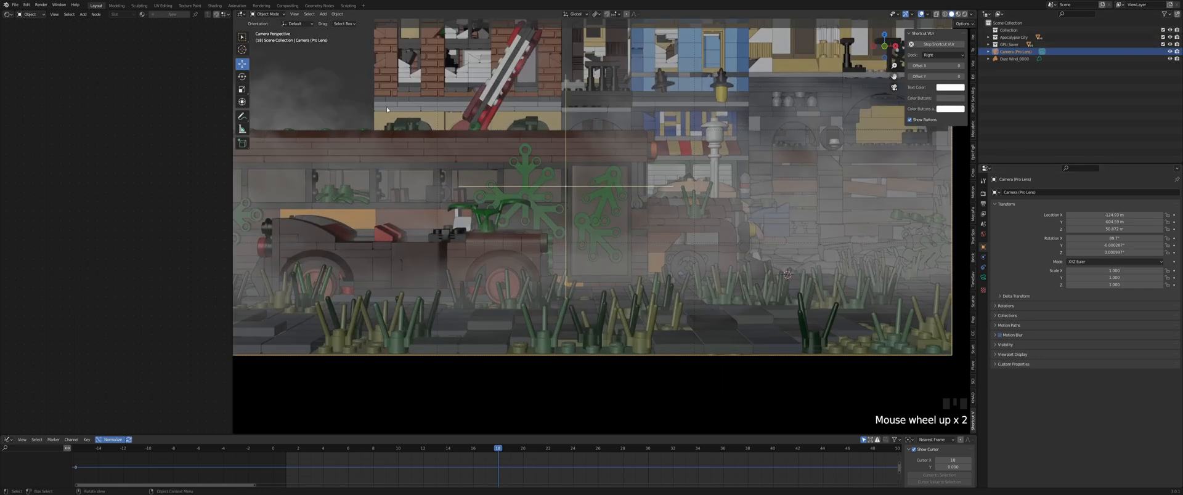
pyautogui.keyDown('shift'); pyautogui.moveTo(363, 130); pyautogui.dragTo(316, 108, button='middle'); pyautogui.keyUp('shift')
pyautogui.scroll(-2, 352, 142)
pyautogui.scroll(2, 441, 143)
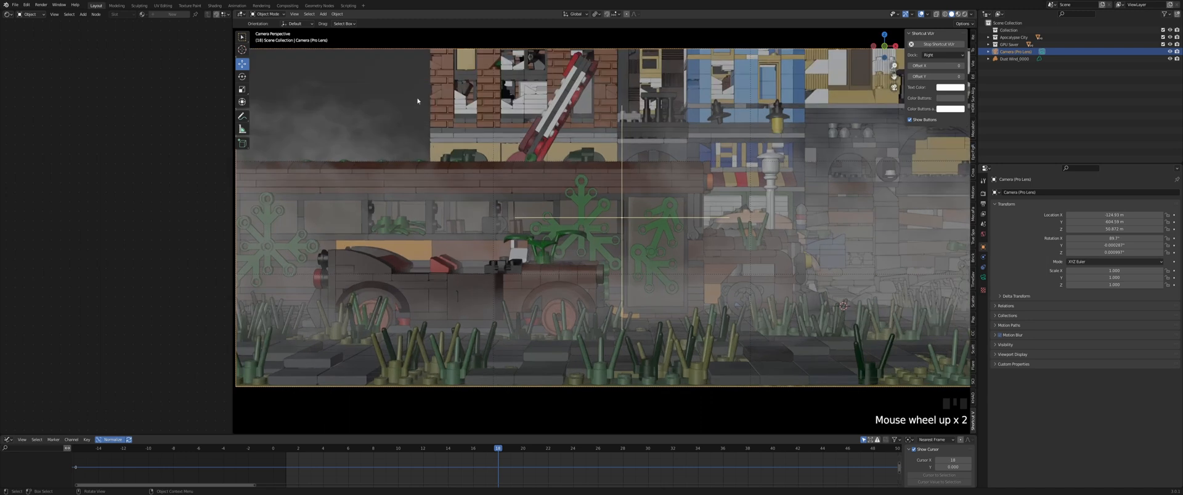
pyautogui.scroll(-4, 431, 172)
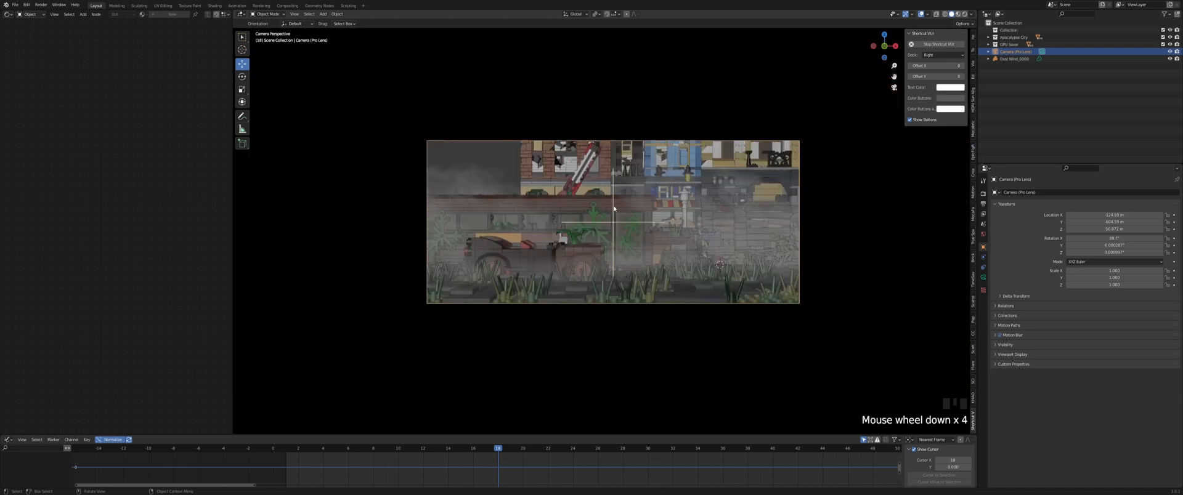
pyautogui.moveTo(1114, 222); pyautogui.dragTo(1125, 215)
pyautogui.hotkey('ctrl', 'z')
pyautogui.scroll(4, 789, 228)
pyautogui.scroll(-4, 800, 227)
pyautogui.moveTo(1075, 215); pyautogui.dragTo(1122, 215)
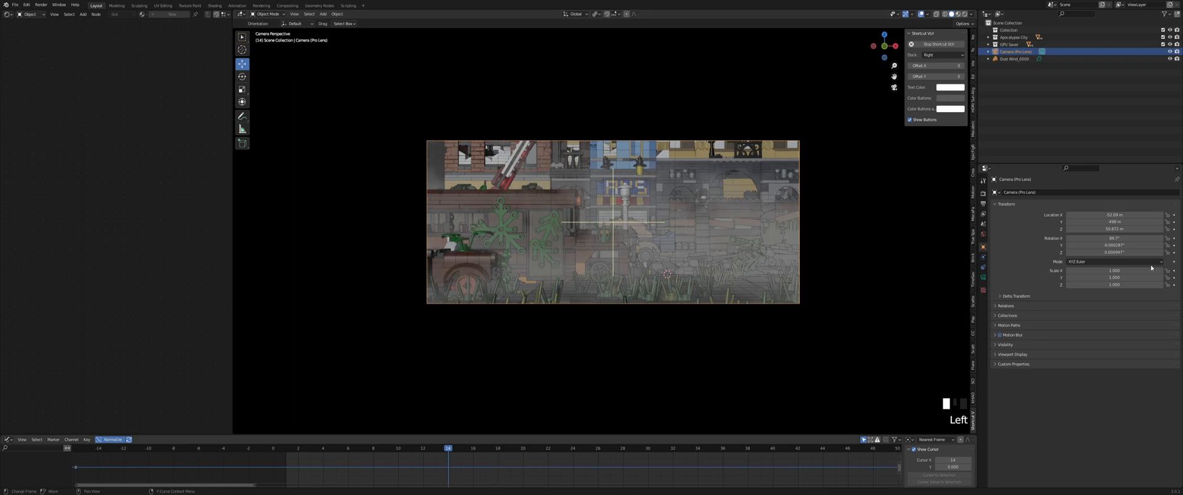
pyautogui.click(1122, 215)
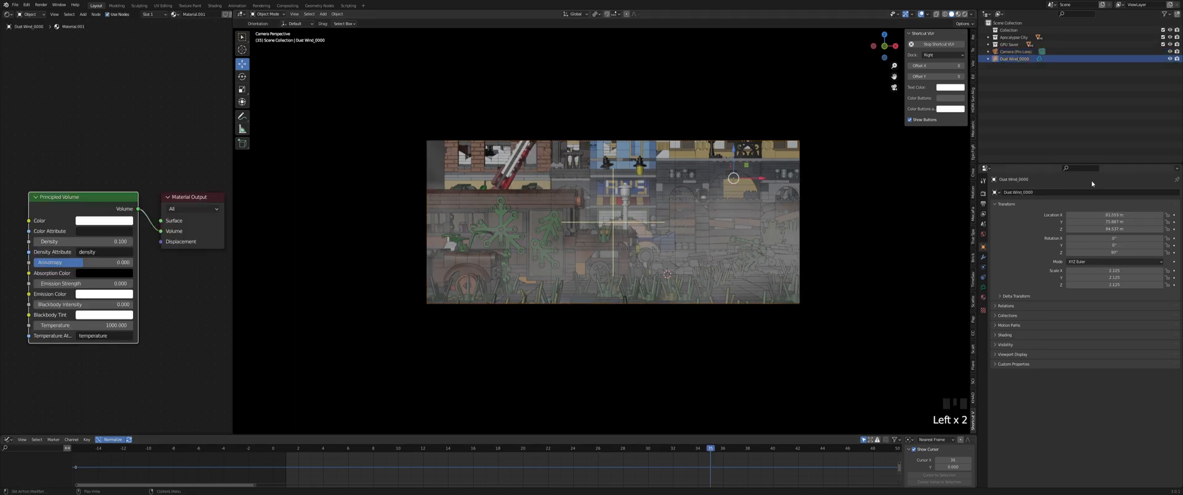
# Slide the camera back along X toward the bus and check the framing in rendered shading before returning to solid shading
pyautogui.click(1015, 51)
pyautogui.moveTo(1100, 215); pyautogui.dragTo(1105, 215)
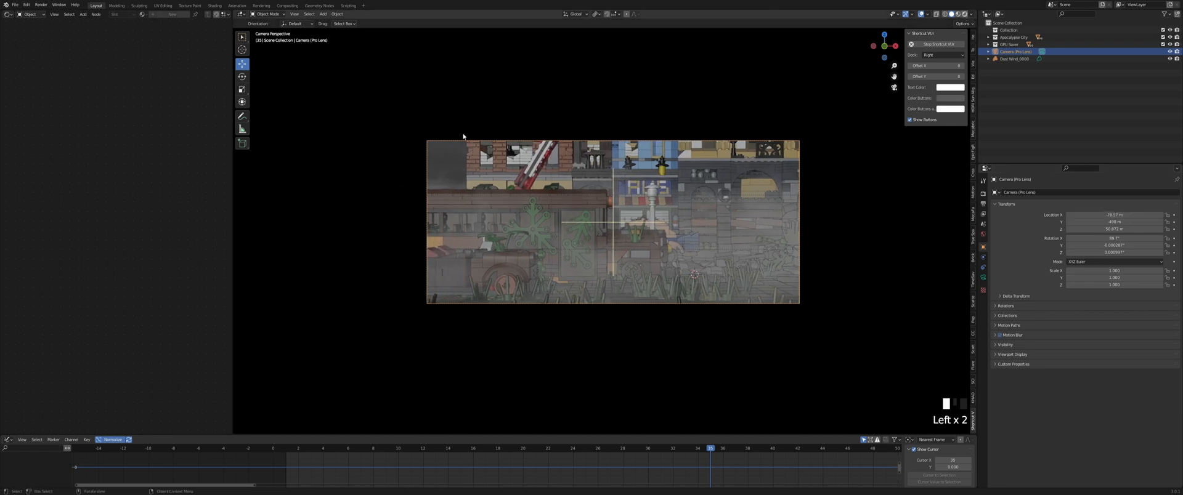
pyautogui.scroll(3, 442, 168)
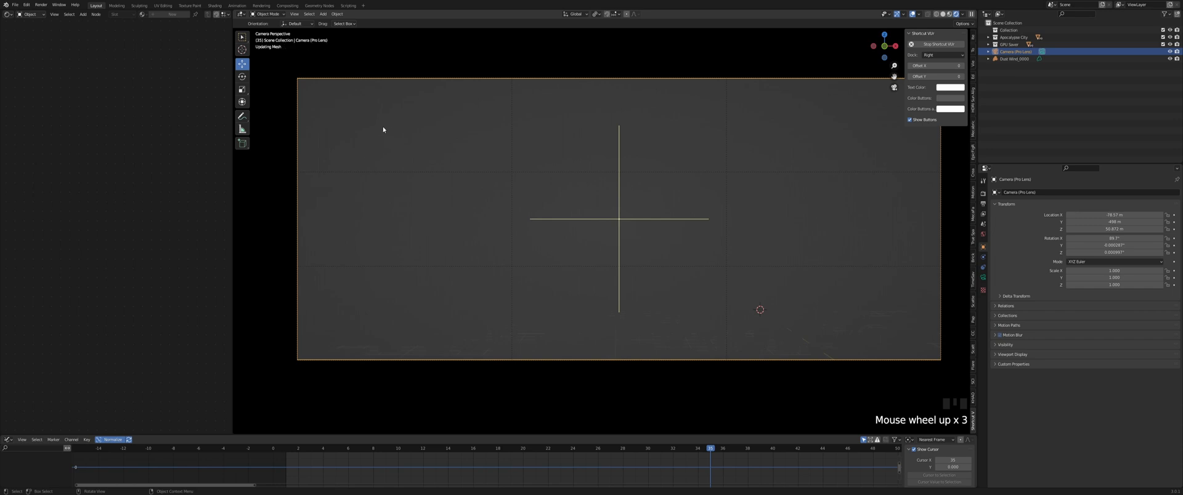
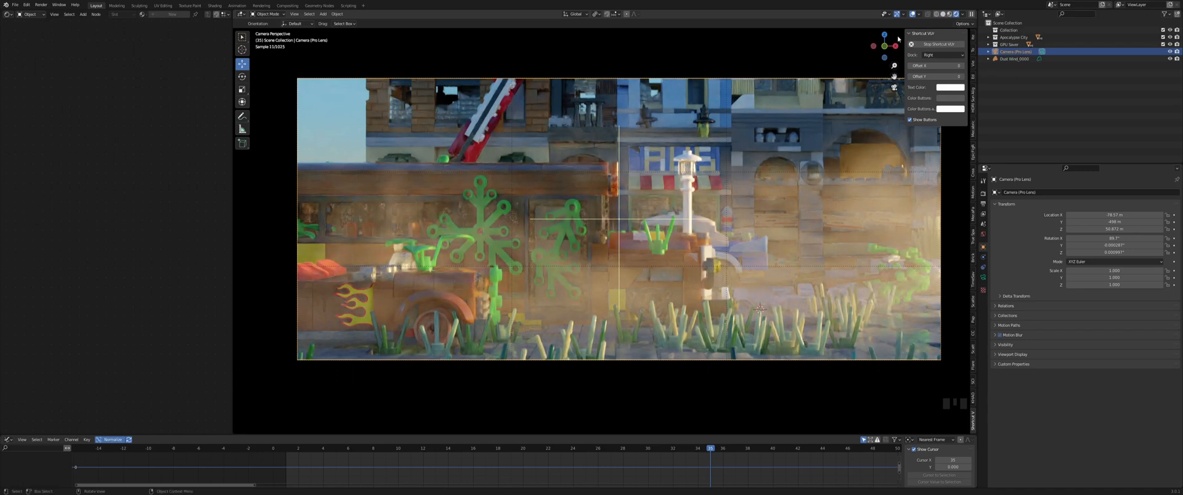
pyautogui.click(942, 15)
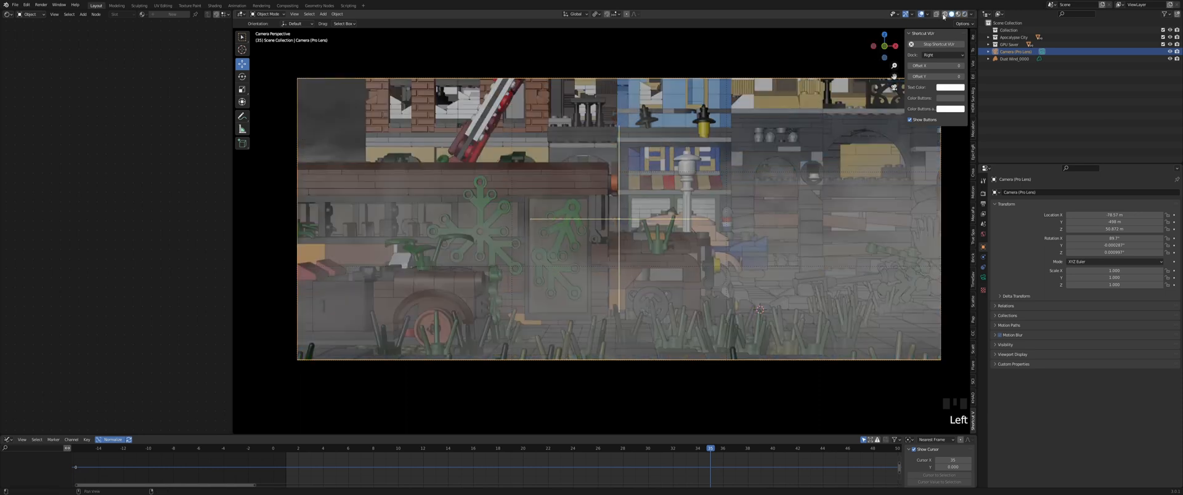
# Select the parts of the narrow blue building with a box selection in top view
pyautogui.scroll(-4, 807, 96)
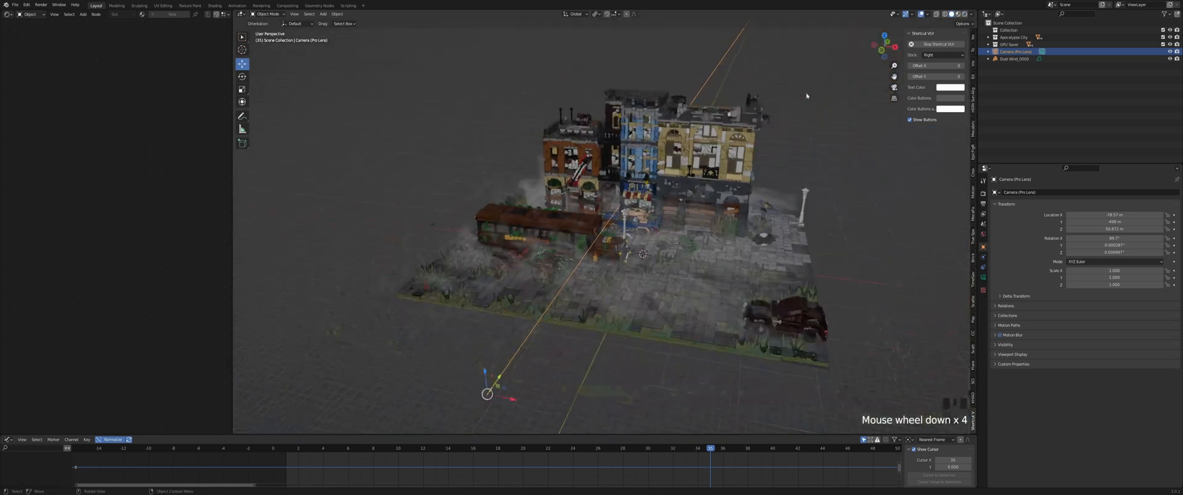
pyautogui.click(884, 37)
pyautogui.moveTo(466, 113); pyautogui.dragTo(619, 238)
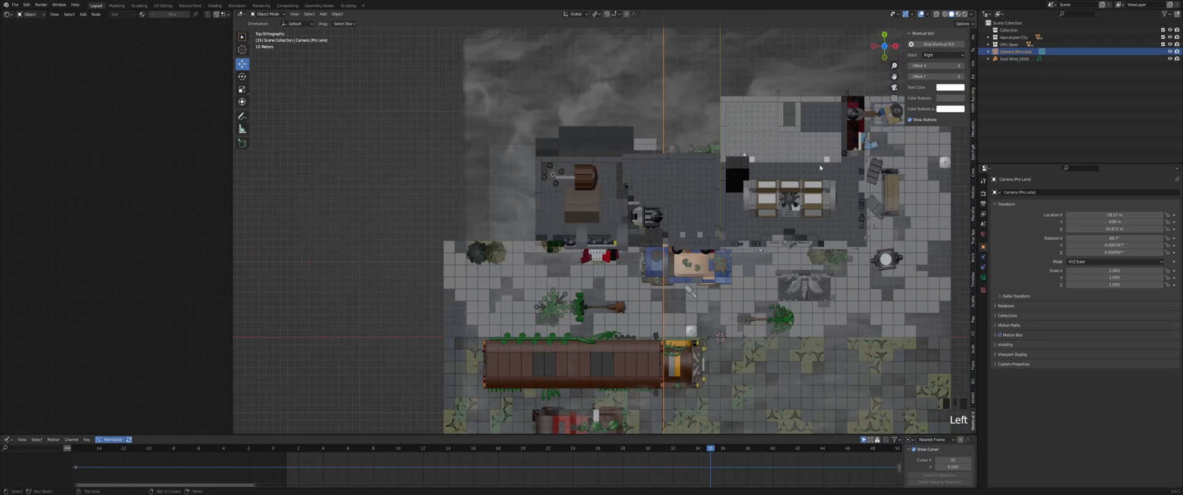
pyautogui.keyDown('shift'); pyautogui.moveTo(834, 173); pyautogui.dragTo(775, 169, button='middle'); pyautogui.keyUp('shift')
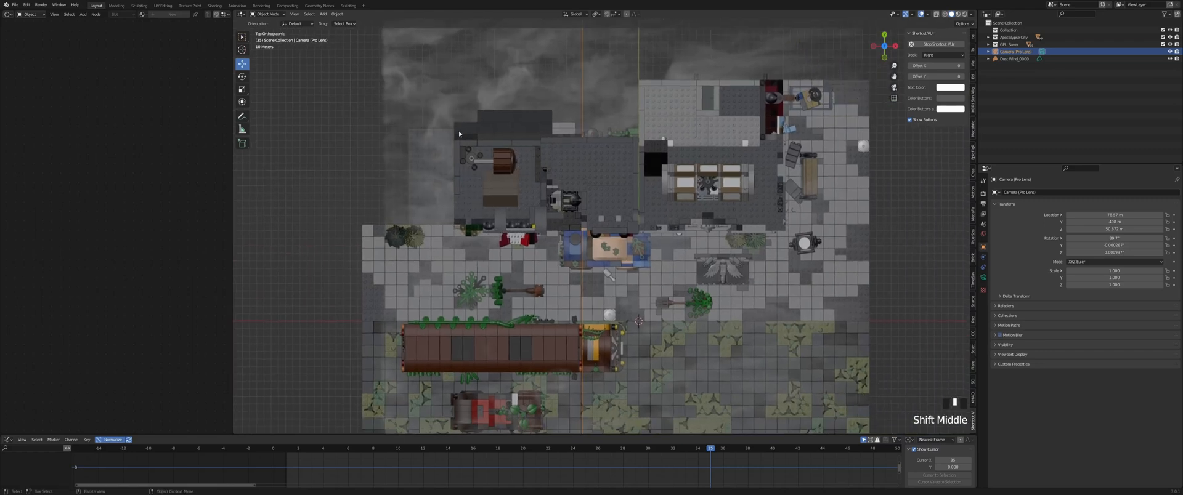
pyautogui.keyDown('shift'); pyautogui.moveTo(457, 184); pyautogui.dragTo(499, 157, button='middle'); pyautogui.keyUp('shift')
pyautogui.moveTo(576, 197); pyautogui.dragTo(664, 220)
pyautogui.moveTo(663, 219); pyautogui.dragTo(845, 145, button='middle')
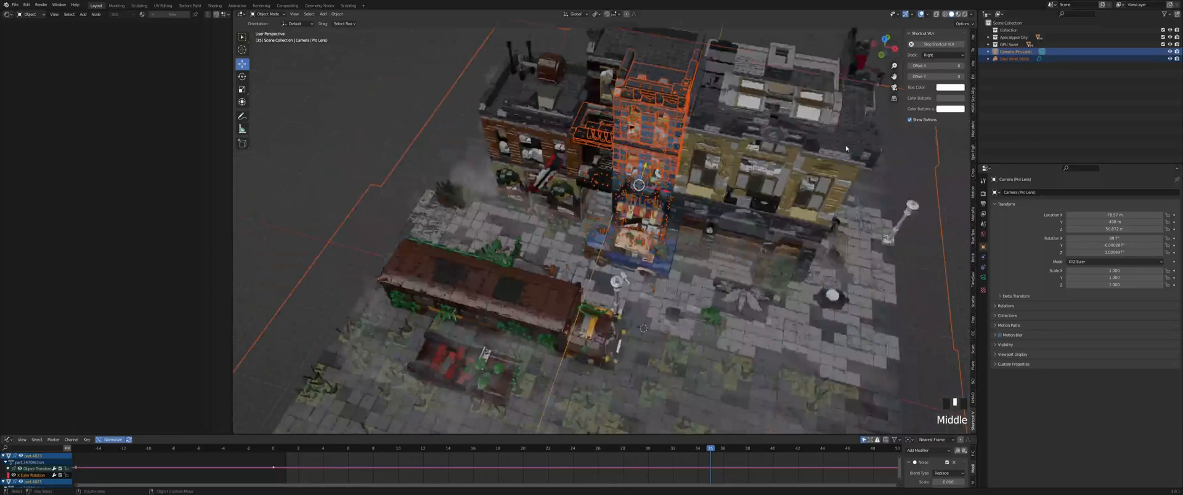
# Hide the camera and the dust wind volume in the viewport and remove them from the selection
pyautogui.click(1148, 45)
pyautogui.click(1169, 51)
pyautogui.keyDown('ctrl'); pyautogui.click(1133, 58); pyautogui.keyUp('ctrl')
pyautogui.keyDown('ctrl'); pyautogui.click(1133, 57); pyautogui.keyUp('ctrl')
pyautogui.keyDown('ctrl'); pyautogui.click(1041, 50); pyautogui.keyUp('ctrl')
pyautogui.keyDown('ctrl'); pyautogui.click(1053, 52); pyautogui.keyUp('ctrl')
pyautogui.keyDown('ctrl'); pyautogui.click(1053, 52); pyautogui.keyUp('ctrl')
pyautogui.keyDown('ctrl'); pyautogui.click(1063, 53); pyautogui.keyUp('ctrl')
pyautogui.keyDown('ctrl'); pyautogui.click(1065, 54); pyautogui.keyUp('ctrl')
pyautogui.keyDown('ctrl'); pyautogui.click(1065, 54); pyautogui.keyUp('ctrl')
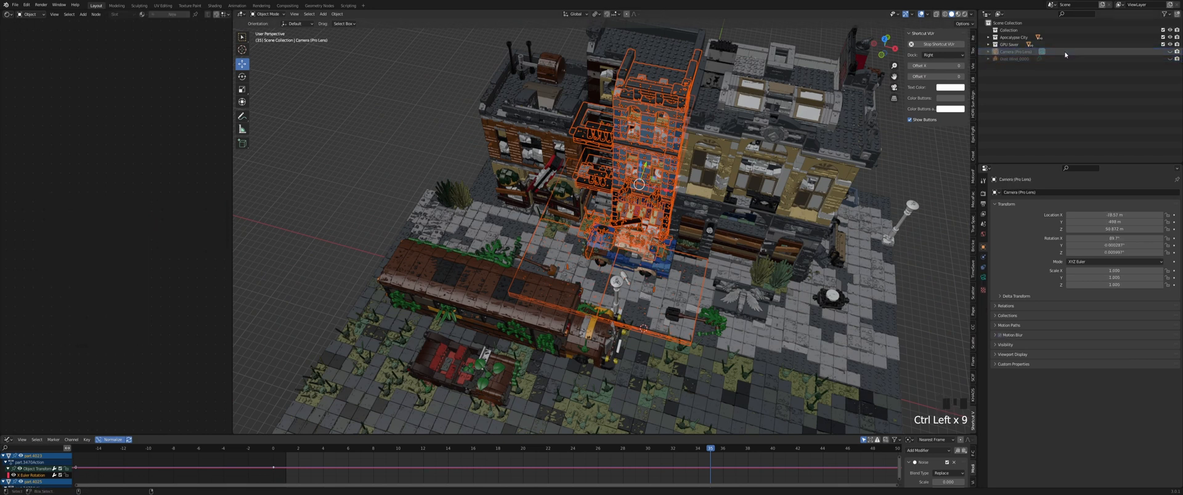
# Duplicate the selected blue building parts and move the copy about 270 m in negative X, beyond the red brick building
pyautogui.click(887, 38)
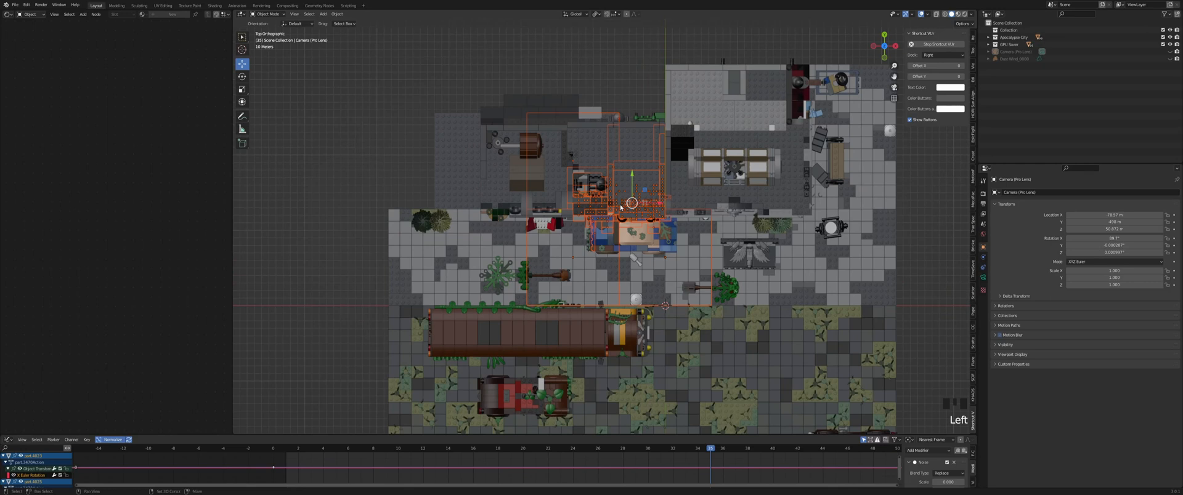
pyautogui.hotkey('shift', 'd')
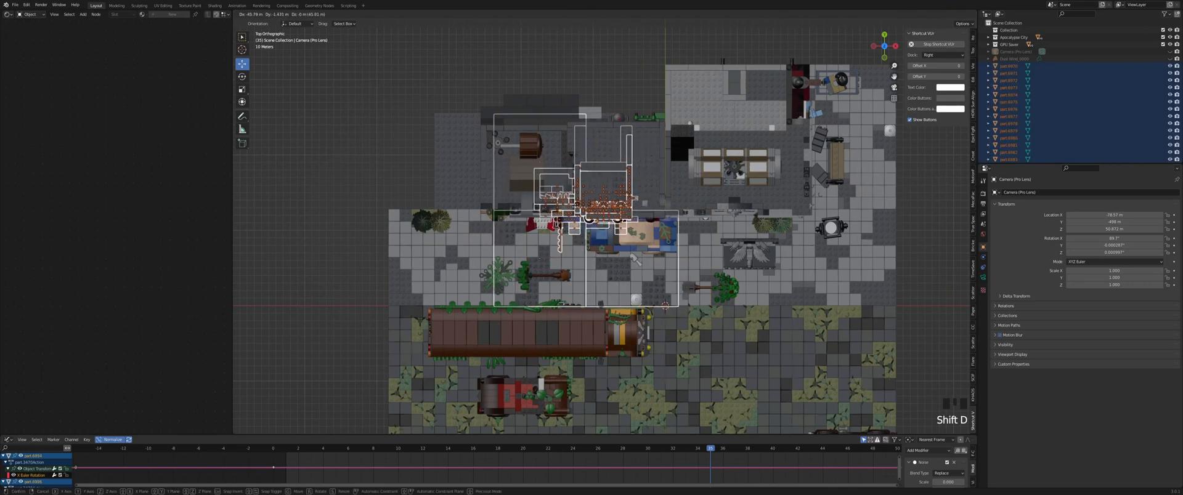
pyautogui.rightClick(567, 207)
pyautogui.press('g')
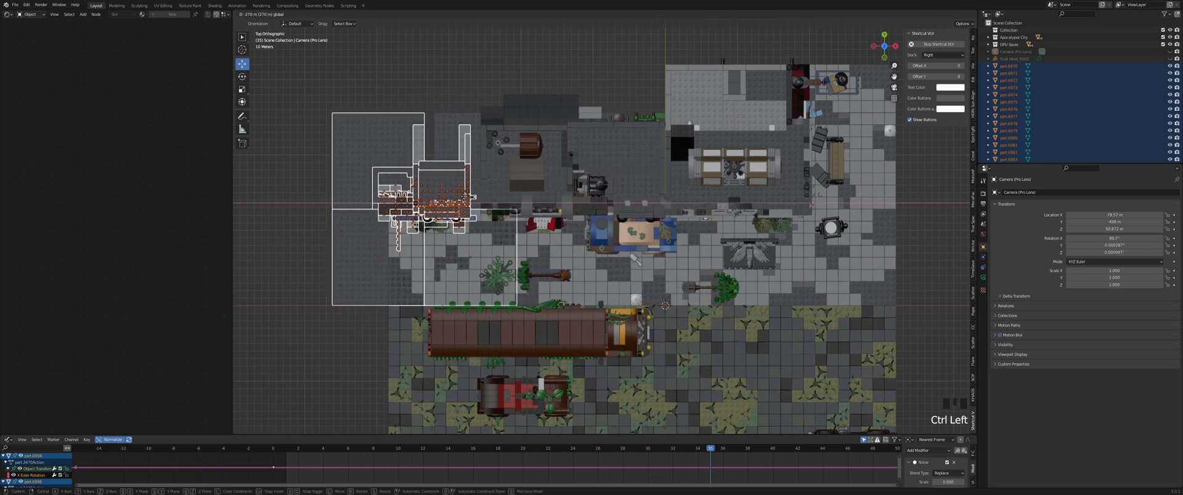
pyautogui.keyDown('ctrl'); pyautogui.click(472, 196); pyautogui.keyUp('ctrl')
# Nudge the copied building along X to align it with the edge of the red brick building
pyautogui.keyDown('shift'); pyautogui.moveTo(529, 178); pyautogui.dragTo(623, 174, button='middle'); pyautogui.keyUp('shift')
pyautogui.scroll(6, 623, 173)
pyautogui.keyDown('shift'); pyautogui.moveTo(509, 149); pyautogui.dragTo(572, 186, button='middle'); pyautogui.keyUp('shift')
pyautogui.scroll(5, 518, 205)
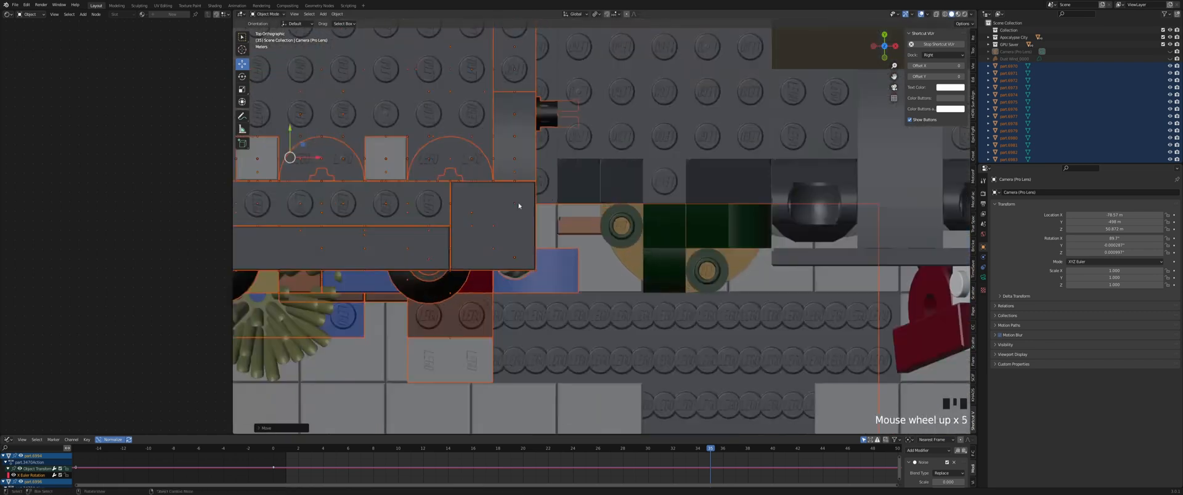
pyautogui.keyDown('shift'); pyautogui.moveTo(519, 205); pyautogui.dragTo(517, 217, button='middle'); pyautogui.keyUp('shift')
pyautogui.keyDown('ctrl'); pyautogui.moveTo(398, 194); pyautogui.dragTo(421, 199); pyautogui.keyUp('ctrl')
pyautogui.scroll(-3, 641, 282)
# Delete the duplicated base plate covering the pavement in front of the red brick building
pyautogui.click(637, 297)
pyautogui.scroll(-3, 641, 295)
pyautogui.press('Delete')
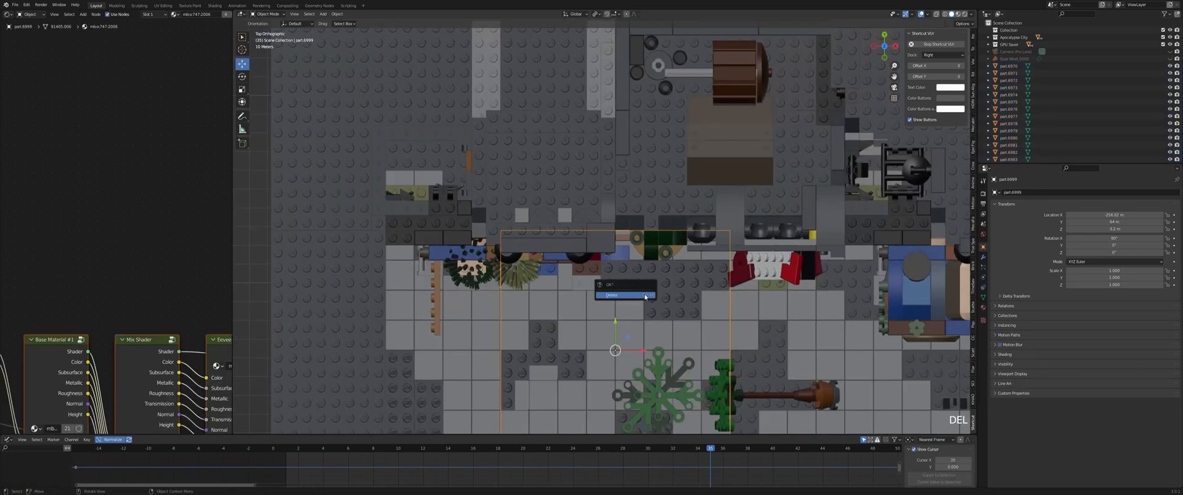
pyautogui.click(644, 296)
# Delete the pavement tiles overlapping the existing sidewalk beneath the car wheel in front of the red brick building
pyautogui.moveTo(653, 295); pyautogui.dragTo(583, 316, button='middle')
pyautogui.click(583, 315)
pyautogui.scroll(3, 583, 316)
pyautogui.hotkey('shift', 'f')
pyautogui.press('w')
pyautogui.click(604, 226)
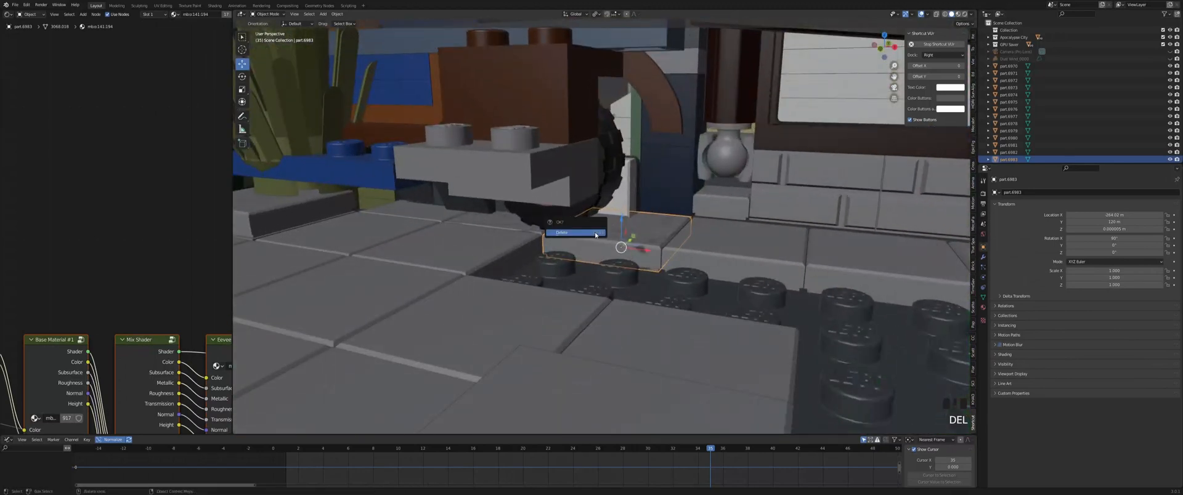
pyautogui.click(594, 233)
pyautogui.click(530, 232)
pyautogui.press('Delete')
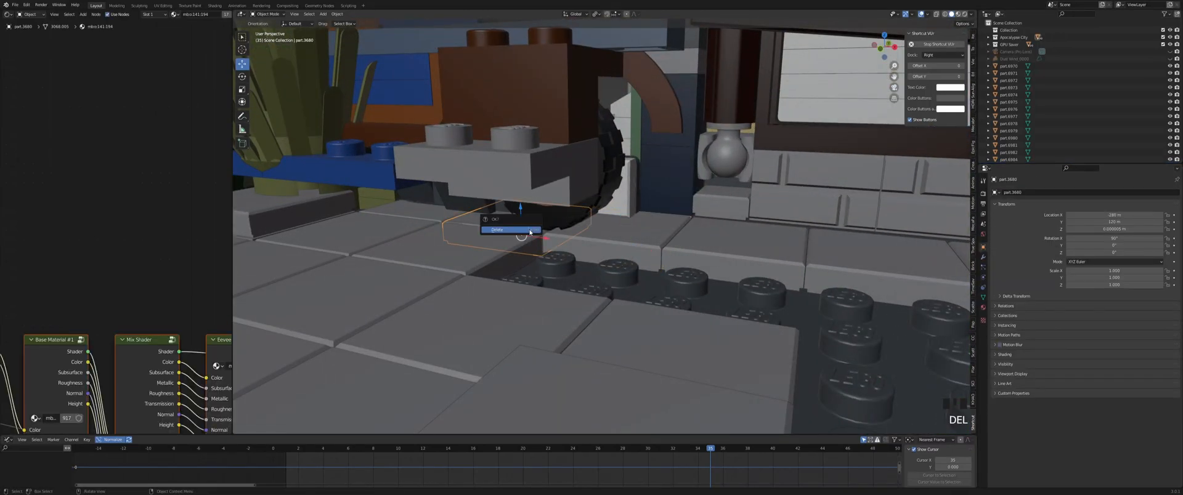
pyautogui.click(533, 232)
# Delete the overlapping pavement pieces in the gap behind the olive plant's base
pyautogui.hotkey('shift', 'f')
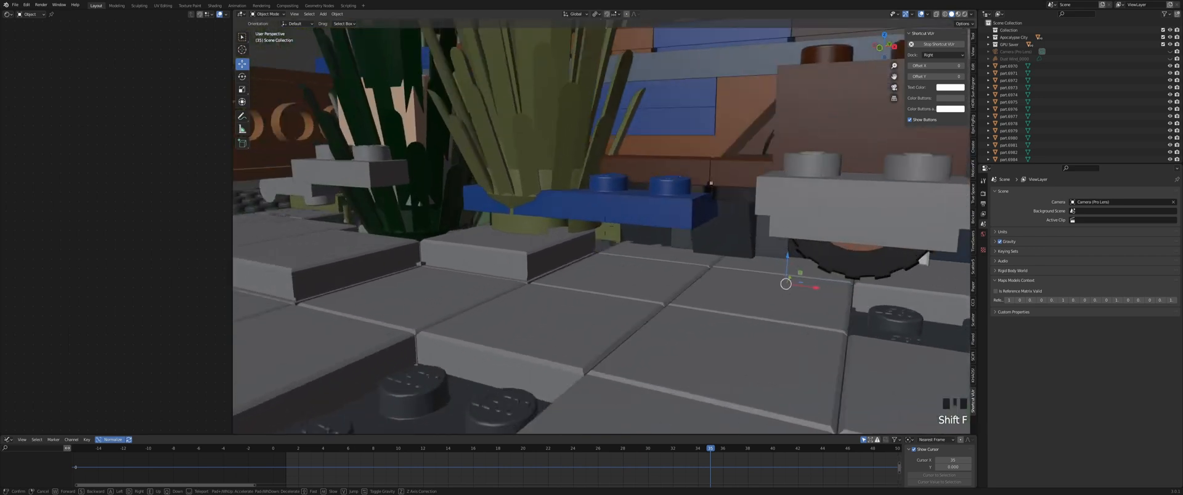
pyautogui.click(603, 219)
pyautogui.click(584, 219)
pyautogui.press('x')
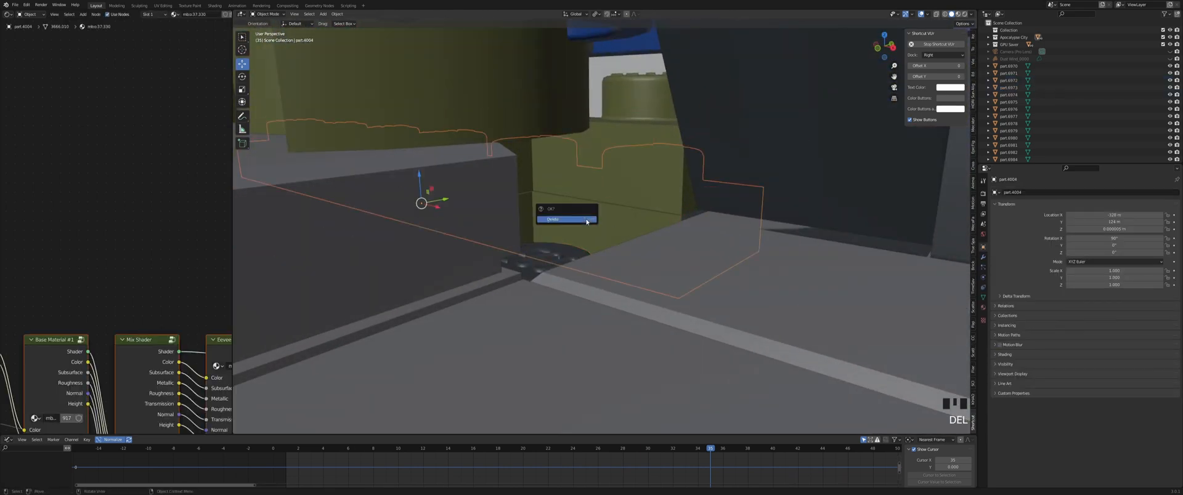
pyautogui.press('Delete')
pyautogui.click(586, 222)
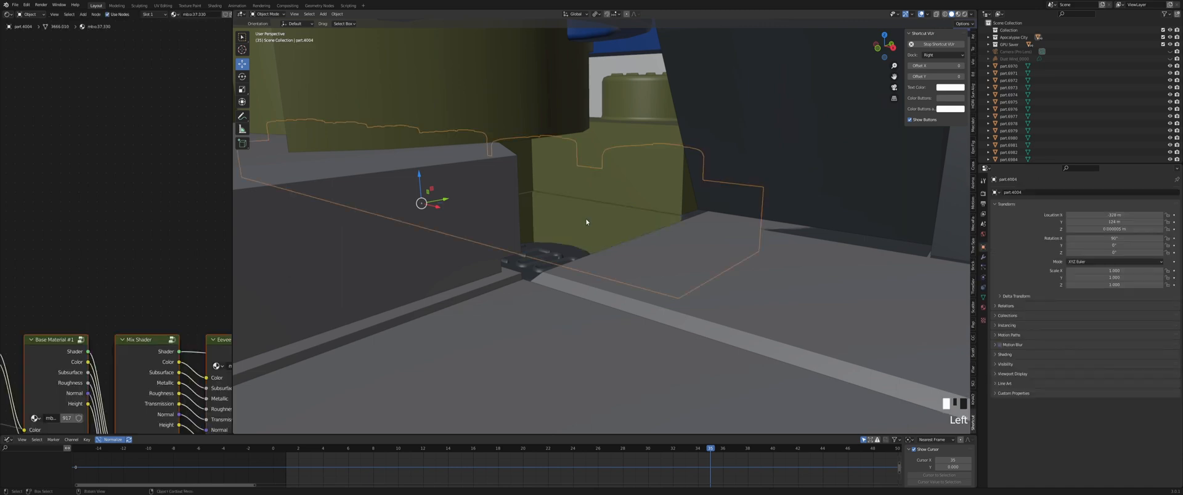
pyautogui.click(587, 220)
pyautogui.click(597, 213)
pyautogui.click(598, 213)
pyautogui.press('Delete')
pyautogui.click(599, 213)
pyautogui.click(596, 209)
pyautogui.click(596, 208)
# Delete the leftover overlapping pavement tile behind the olive plant and the stray blue brick running through the plant
pyautogui.hotkey('shift', 'f')
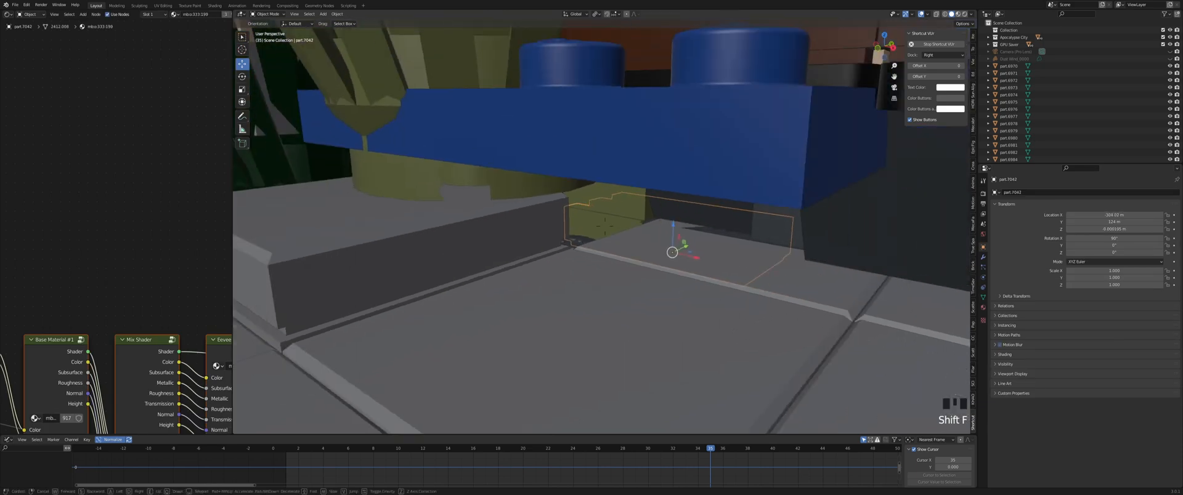
pyautogui.click(601, 227)
pyautogui.press('Delete')
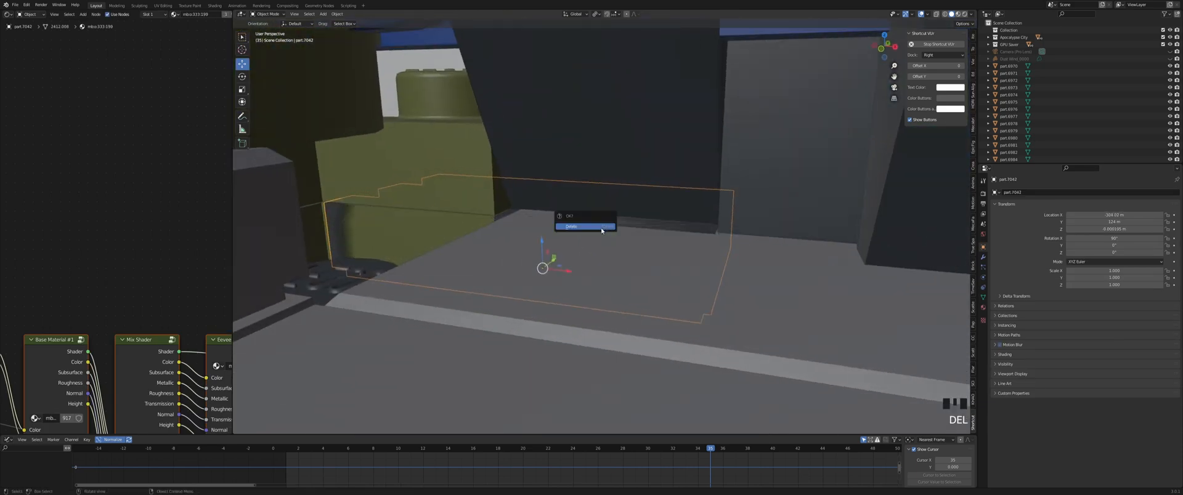
pyautogui.click(600, 227)
pyautogui.hotkey('shift', 'f')
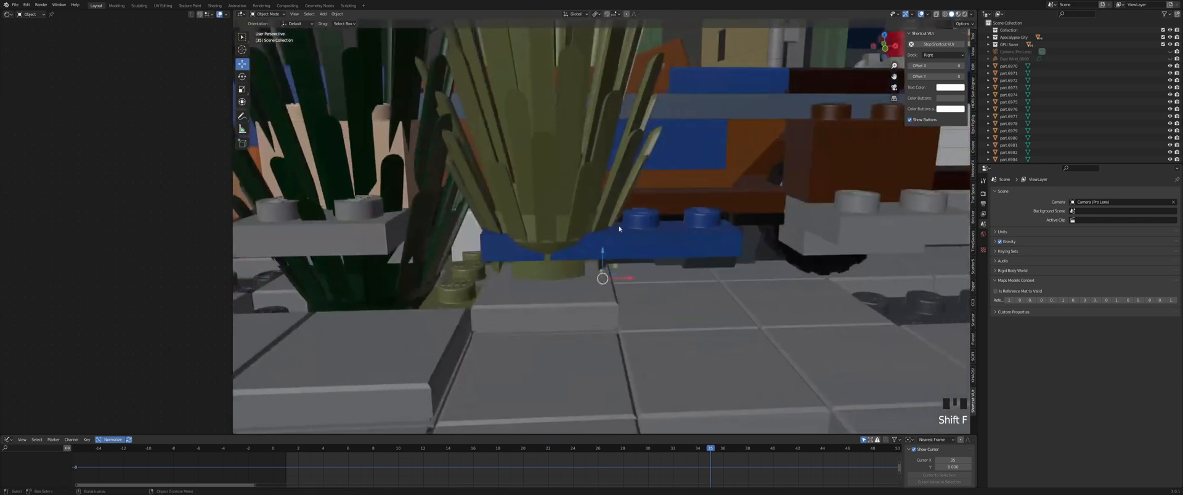
pyautogui.click(644, 235)
pyautogui.click(645, 234)
pyautogui.press('Delete')
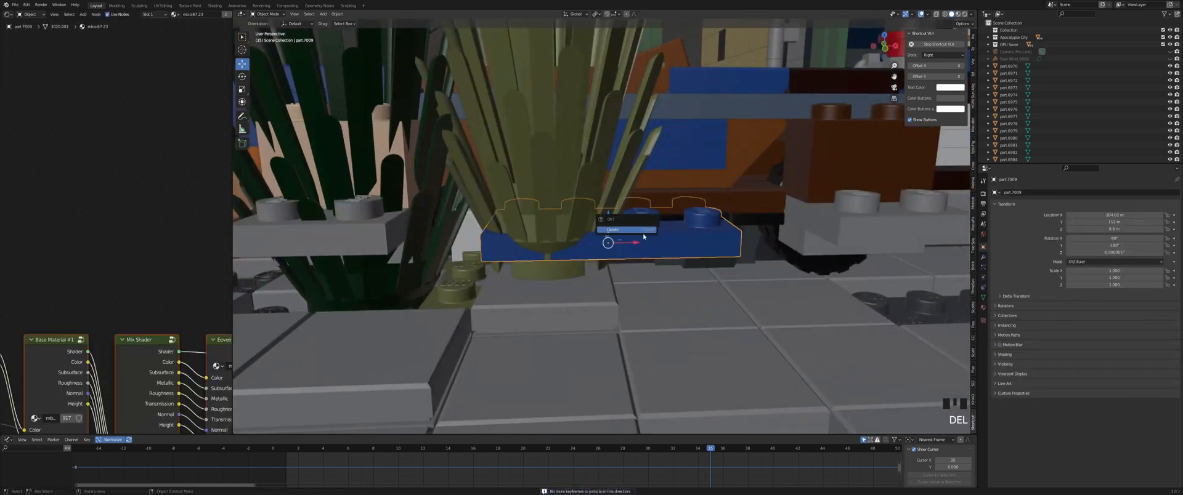
pyautogui.click(643, 234)
# Inspect the extended row of buildings from street level and from across the street for remaining overlaps
pyautogui.hotkey('shift', 'f')
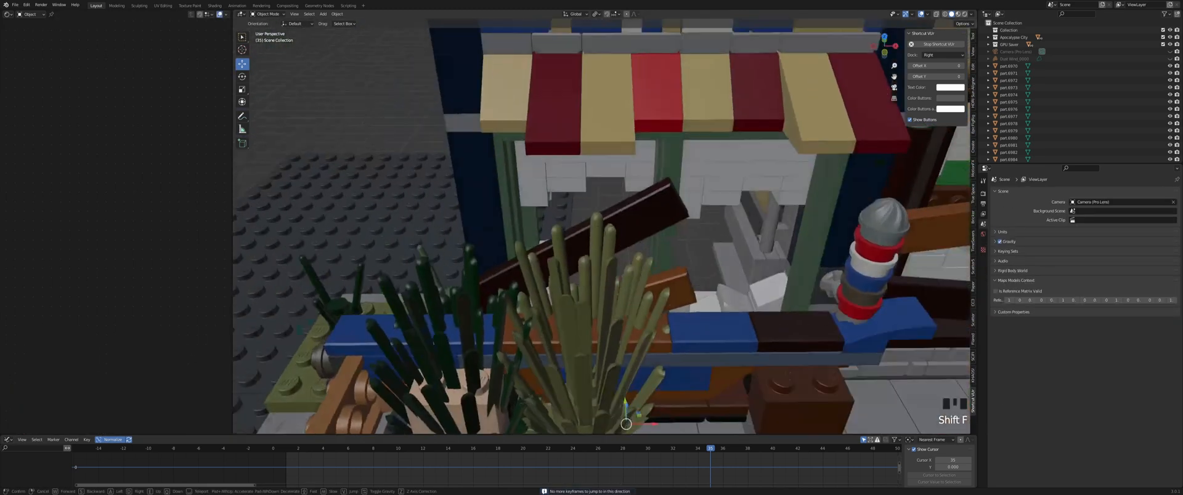
pyautogui.press('s')
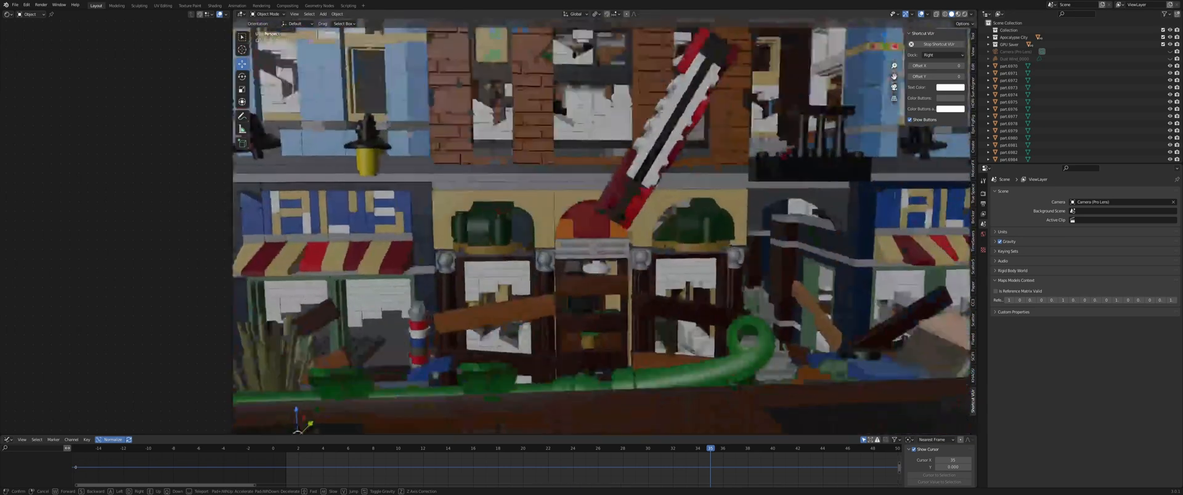
pyautogui.press('w')
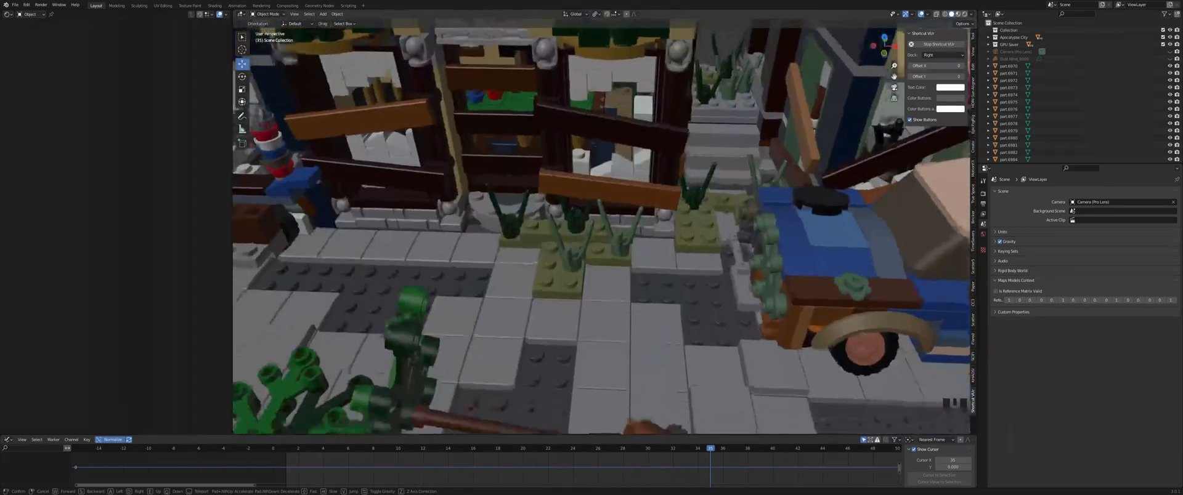
pyautogui.press('s')
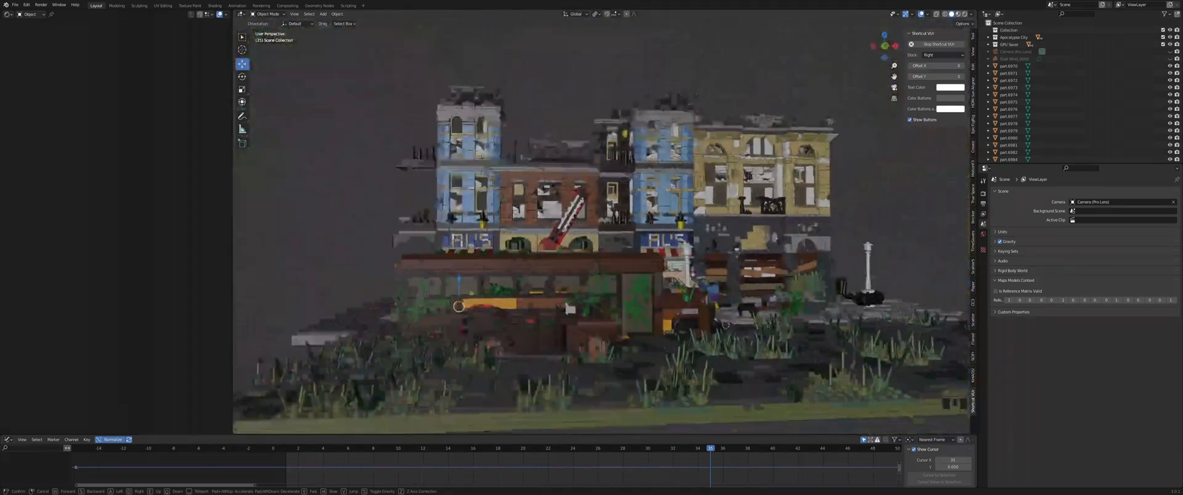
pyautogui.press('s')
pyautogui.click(550, 219)
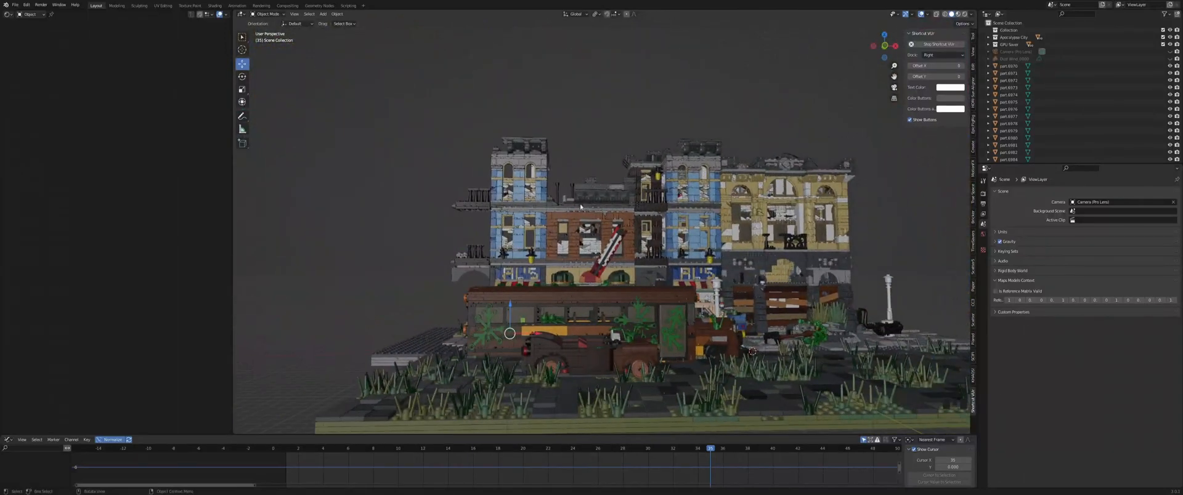
pyautogui.hotkey('shift', 'f')
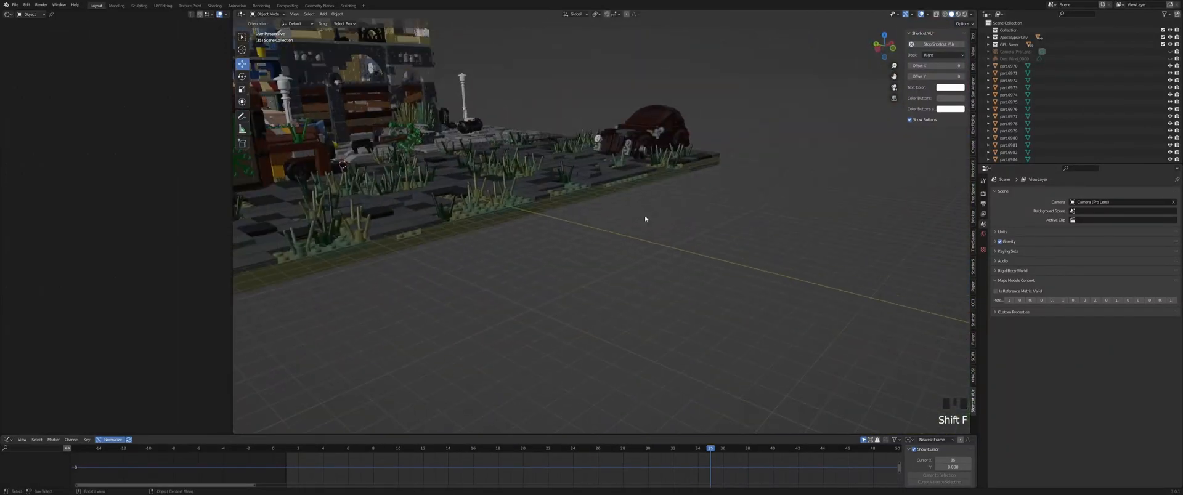
# Unhide the camera and the dust wind volume, and move all loose duplicated parts into the Apocalypse City collection
pyautogui.click(1170, 59)
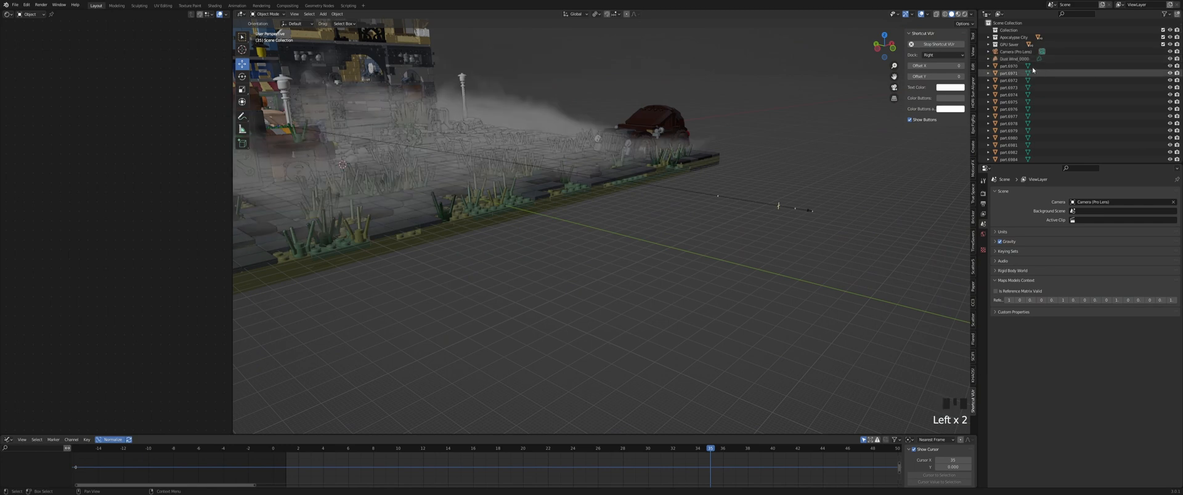
pyautogui.click(1009, 66)
pyautogui.scroll(-20, 1013, 148)
pyautogui.scroll(-16, 1012, 147)
pyautogui.moveTo(1012, 148); pyautogui.dragTo(1062, 11, button='middle')
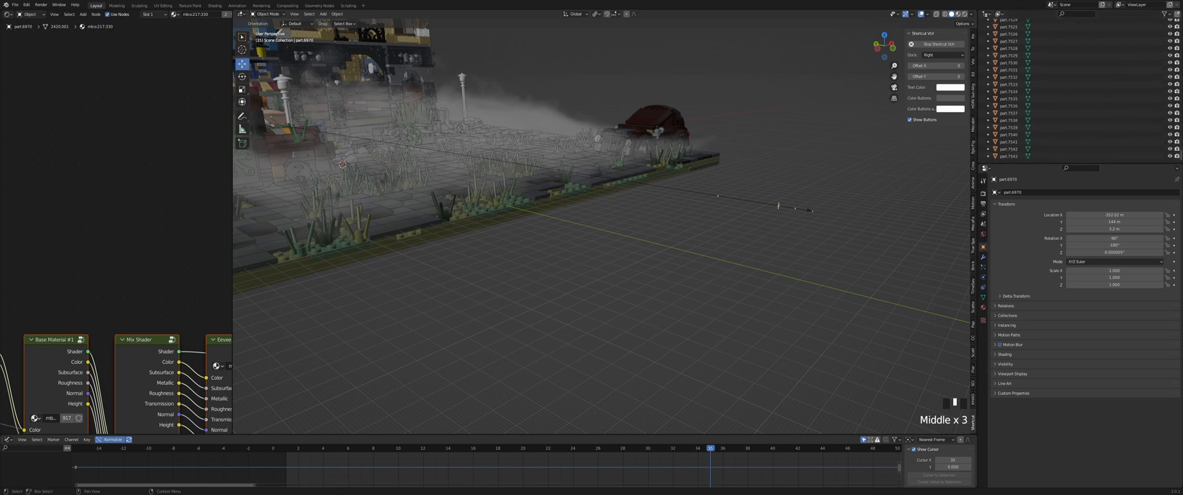
pyautogui.keyDown('shift'); pyautogui.click(1019, 156); pyautogui.keyUp('shift')
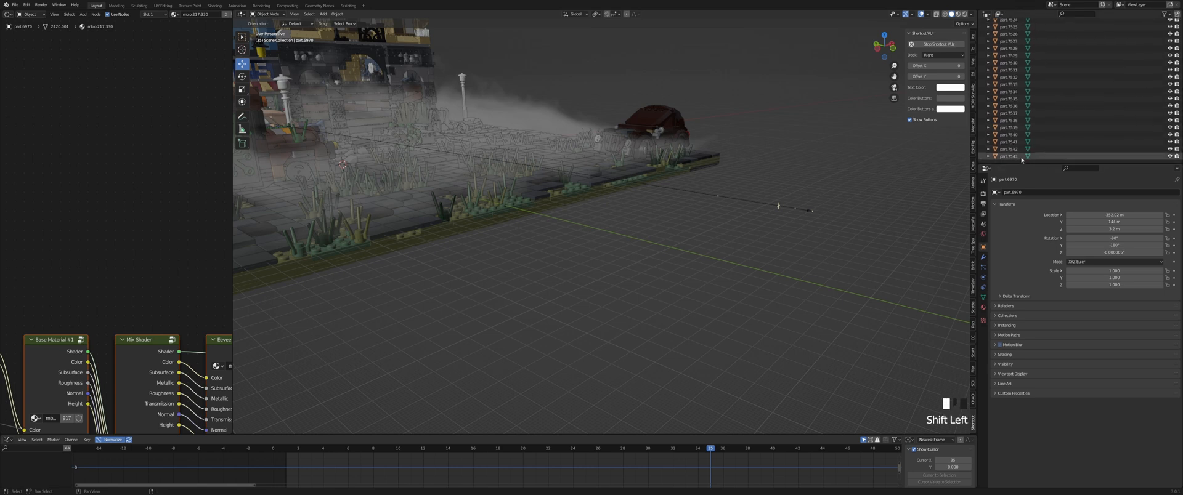
pyautogui.rightClick(629, 313)
pyautogui.click(629, 313)
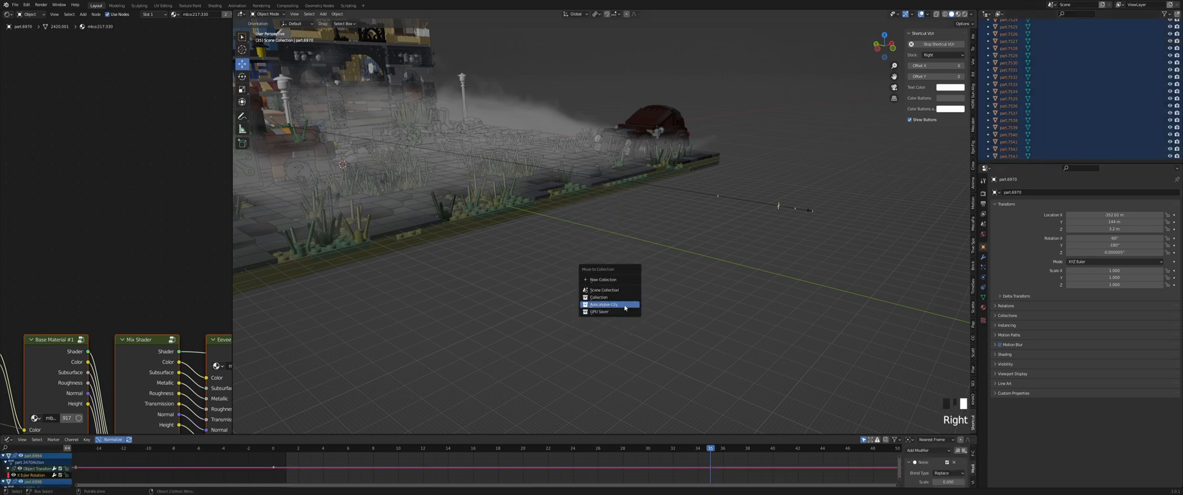
pyautogui.scroll(6, 1070, 112)
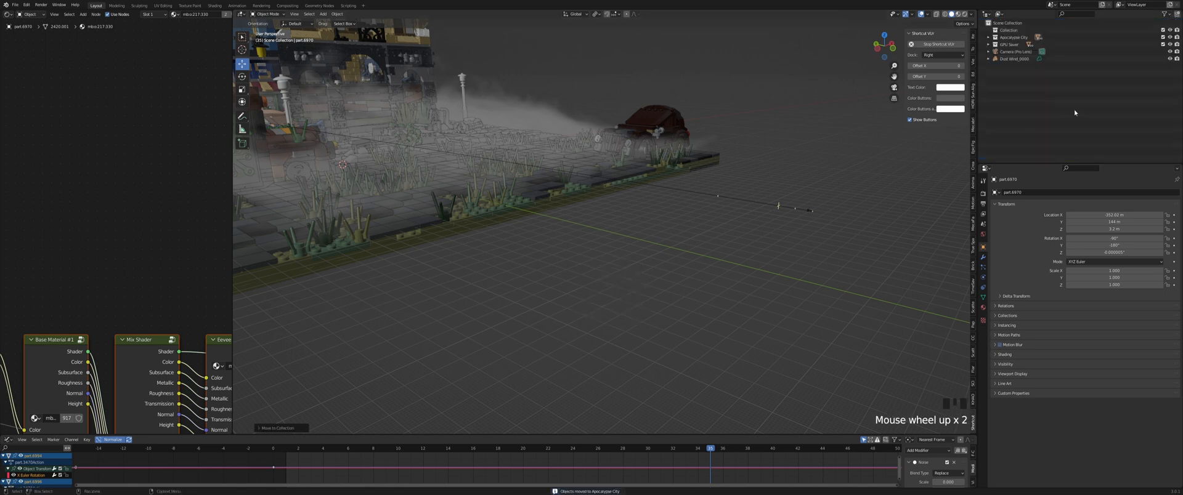
# Look through the Pro Lens camera and slide it sideways to frame the bus against the red brick and blue buildings
pyautogui.click(1017, 51)
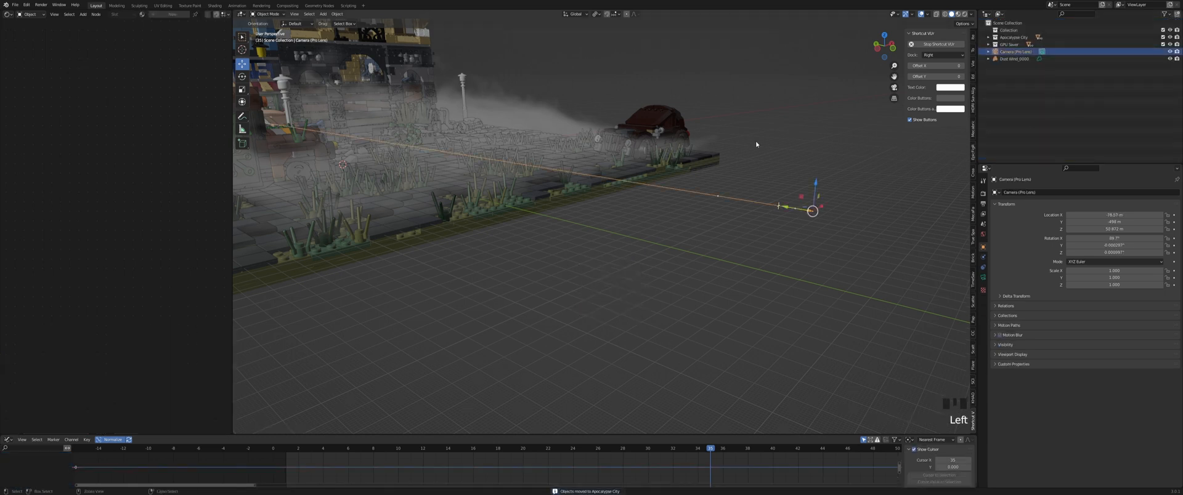
pyautogui.press('ctrl+KP_0')
pyautogui.scroll(-3, 725, 137)
pyautogui.hotkey('shift', 'f')
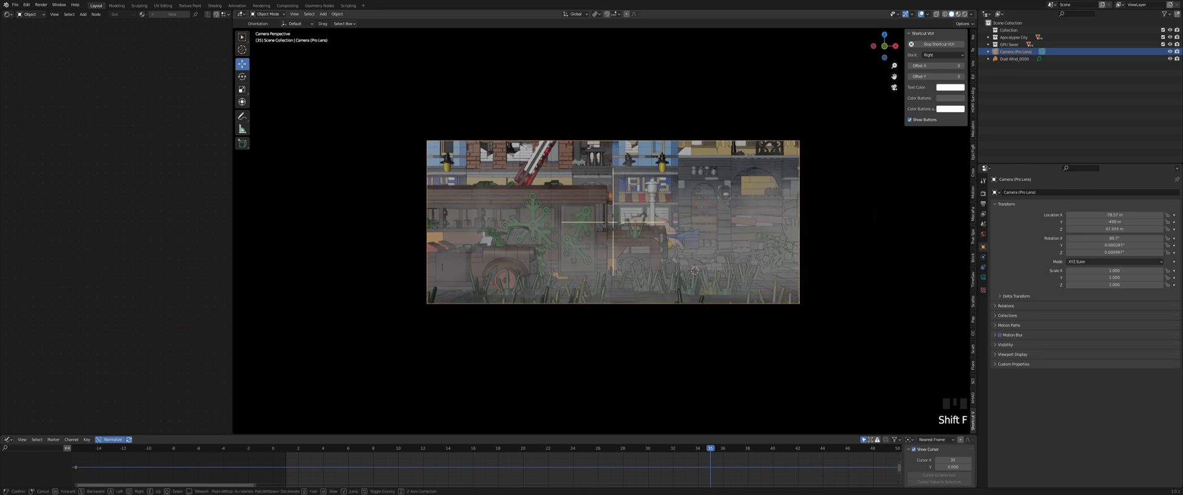
pyautogui.press('a')
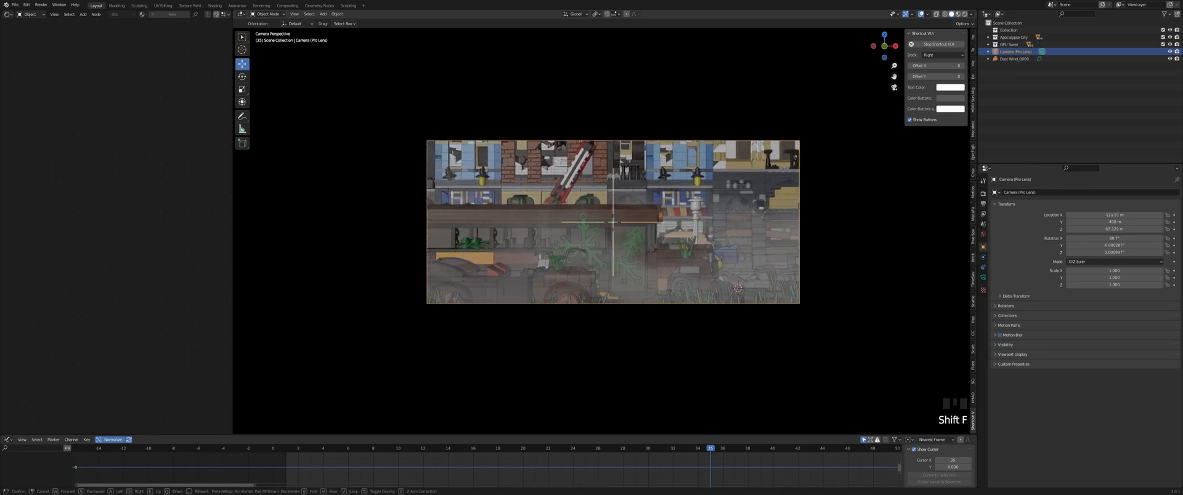
pyautogui.press('d')
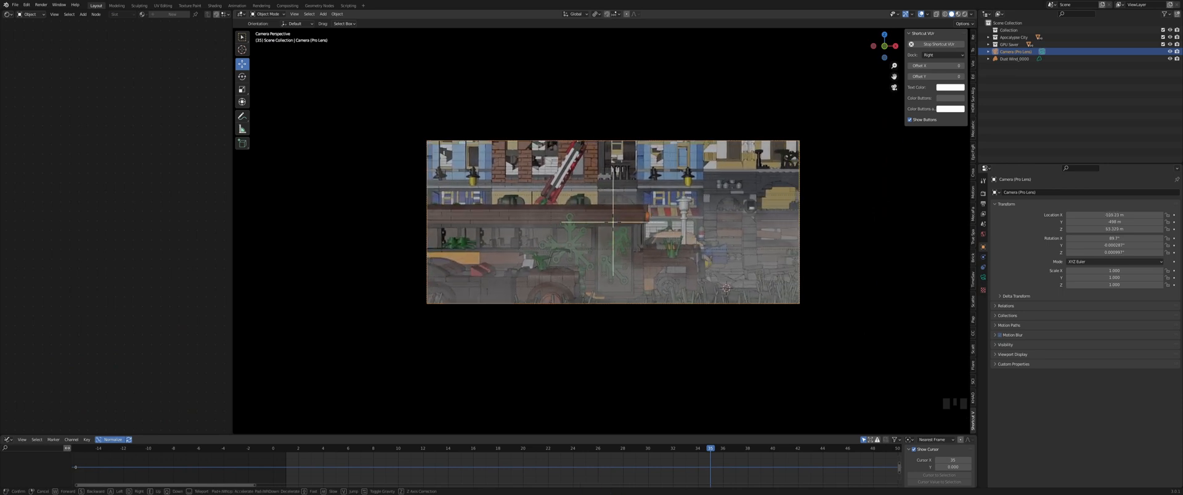
pyautogui.click(604, 225)
pyautogui.scroll(3, 629, 244)
pyautogui.hotkey('shift', 'f')
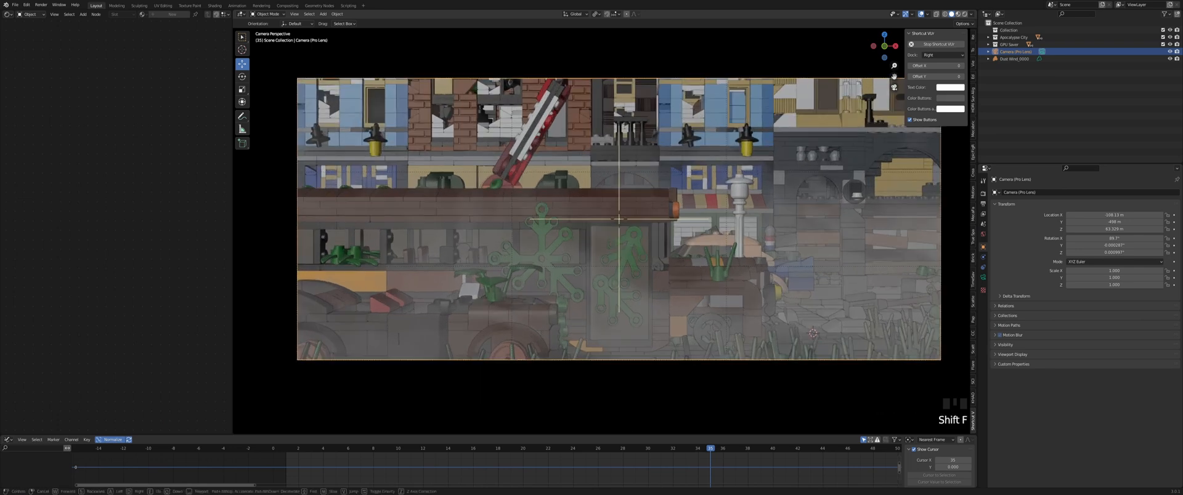
pyautogui.press('a')
pyautogui.press('d')
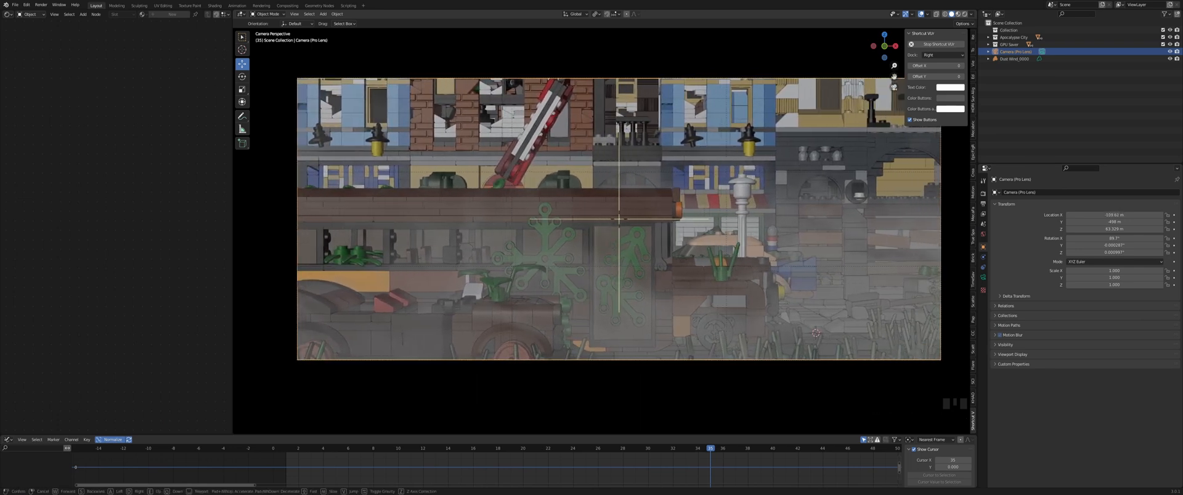
pyautogui.click(619, 218)
pyautogui.scroll(-6, 619, 218)
# Pull the camera farther back and raise it so the upper storeys of the building row enter the frame
pyautogui.hotkey('shift', 'f')
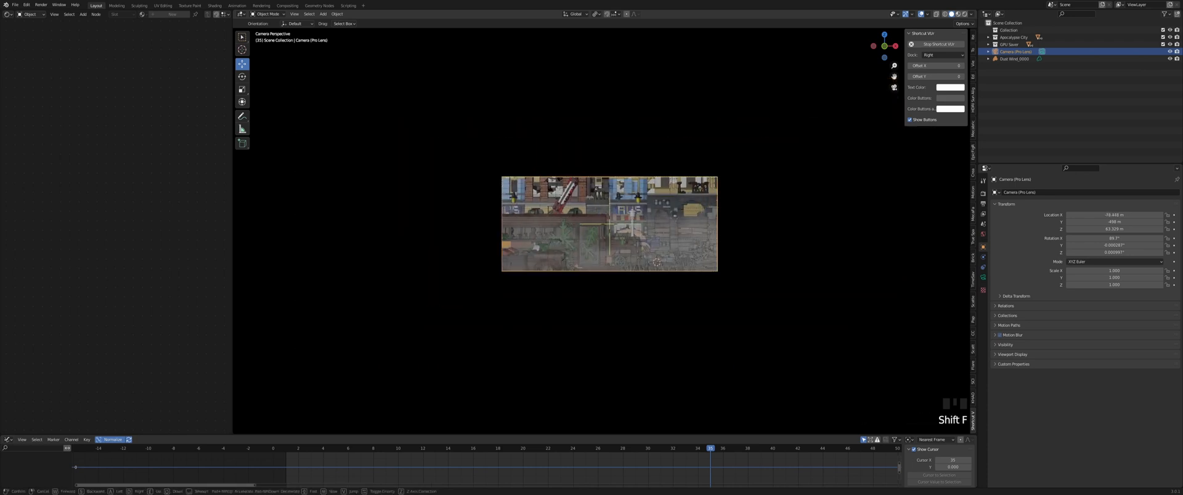
pyautogui.press('d')
pyautogui.press('a')
pyautogui.press('s')
pyautogui.press('e')
pyautogui.press('s')
pyautogui.press('a')
pyautogui.press('e')
pyautogui.press('w')
pyautogui.press('d')
pyautogui.press('q')
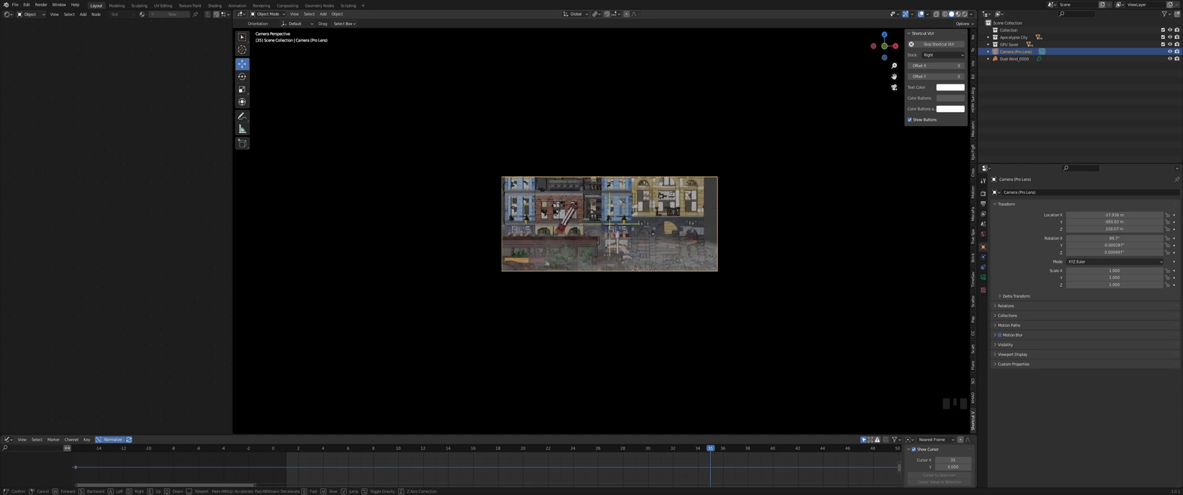
pyautogui.press('q')
pyautogui.press('w')
pyautogui.press('d')
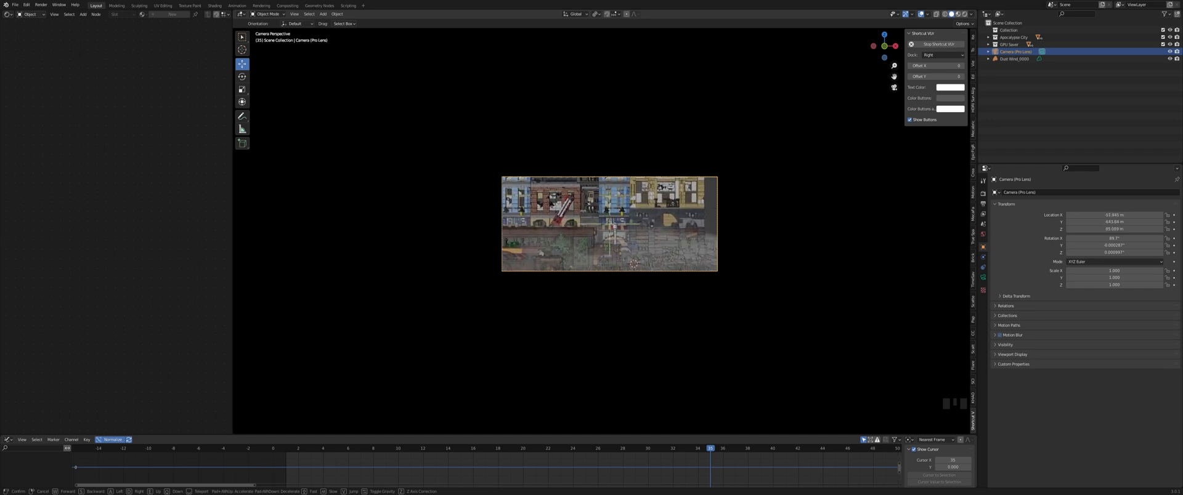
pyautogui.press('a')
pyautogui.click(632, 239)
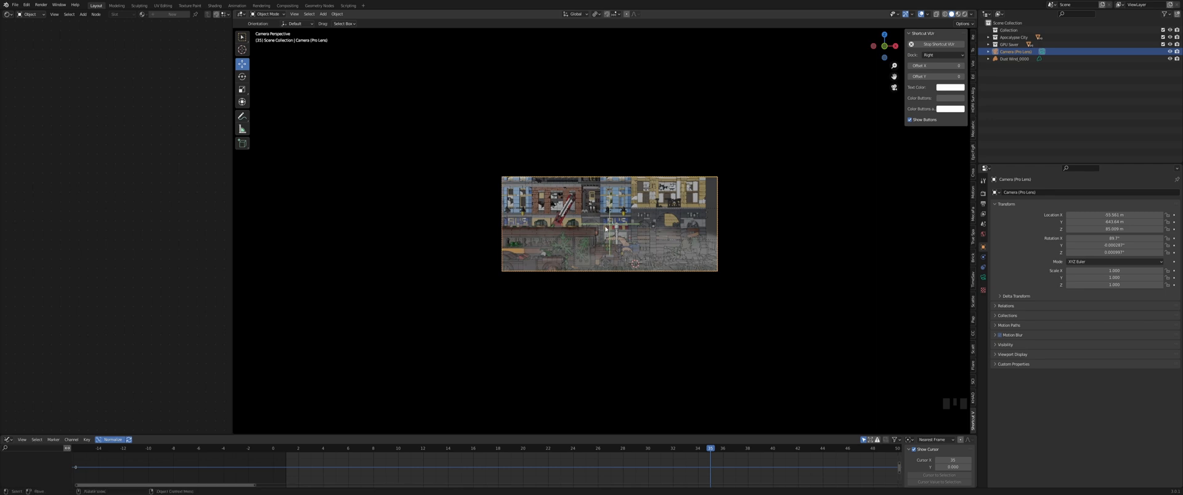
# Fine-tune the camera's distance, height and sideways position to place the white street lamp near the centre of the frame
pyautogui.scroll(7, 632, 240)
pyautogui.scroll(-3, 632, 240)
pyautogui.hotkey('shift', 'f')
pyautogui.press('d')
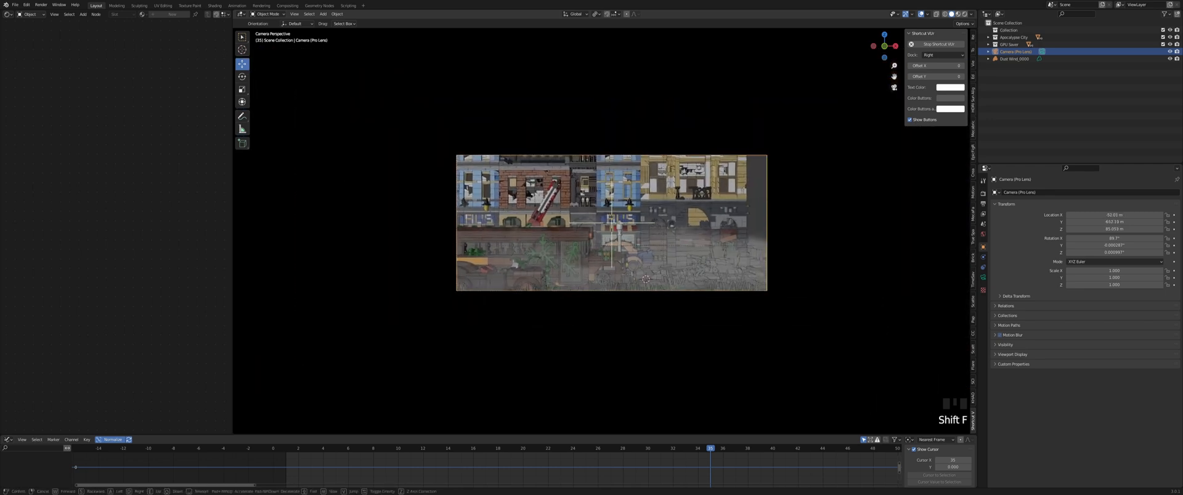
pyautogui.press('w')
pyautogui.press('a')
pyautogui.press('q')
pyautogui.press('w')
pyautogui.press('e')
pyautogui.press('a')
pyautogui.click(614, 226)
pyautogui.scroll(4, 614, 226)
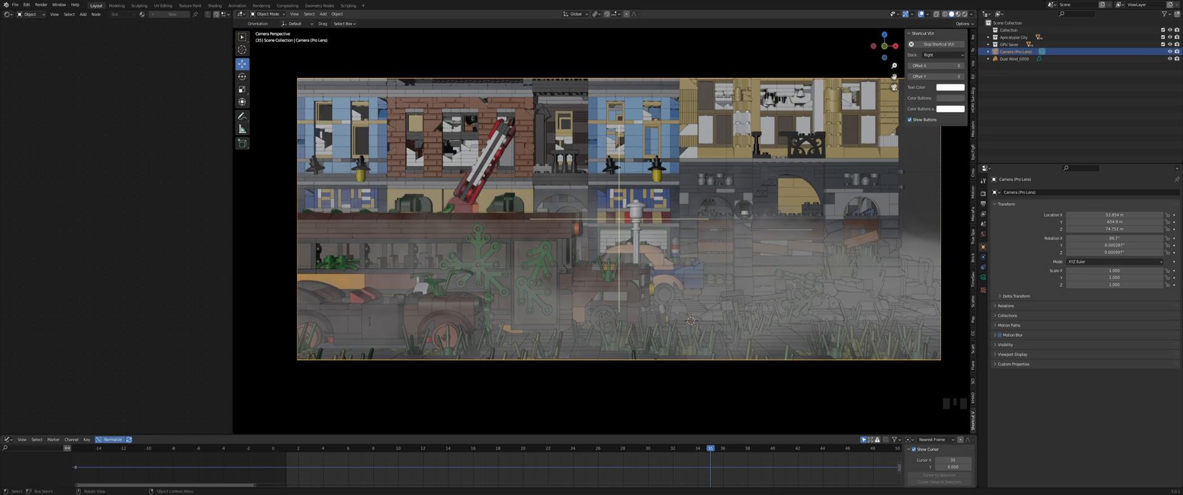
# Save the file and preview the camera shot in rendered shading with the viewport overlays toggled off
pyautogui.scroll(-2, 678, 233)
pyautogui.scroll(2, 691, 234)
pyautogui.hotkey('ctrl', 's')
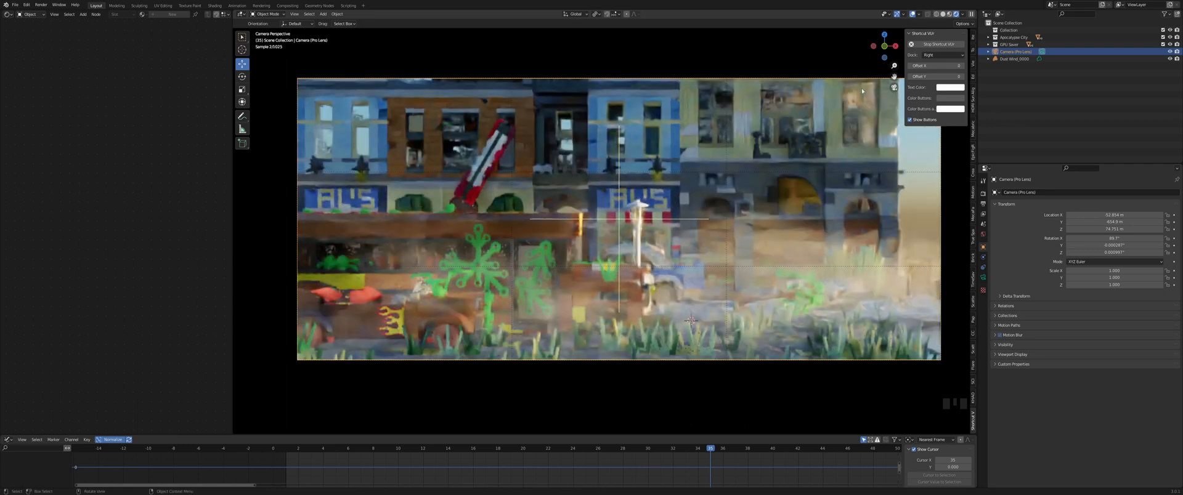
pyautogui.click(912, 14)
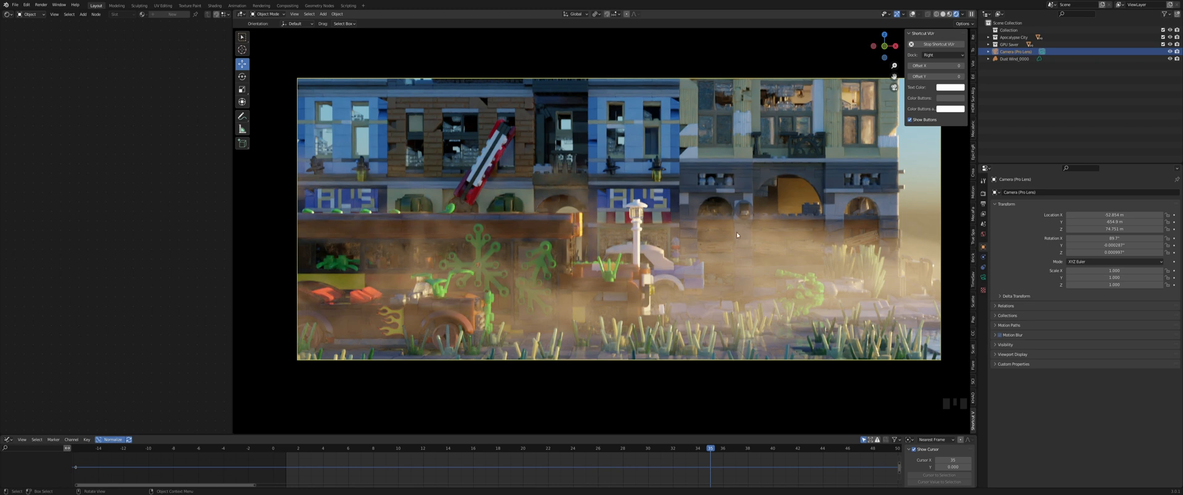
# Compare the camera shot with the Pro Lens Auto-Correct Brightness option on and off in the camera's data settings
pyautogui.click(982, 277)
pyautogui.scroll(-6, 1027, 370)
pyautogui.scroll(-10, 1026, 370)
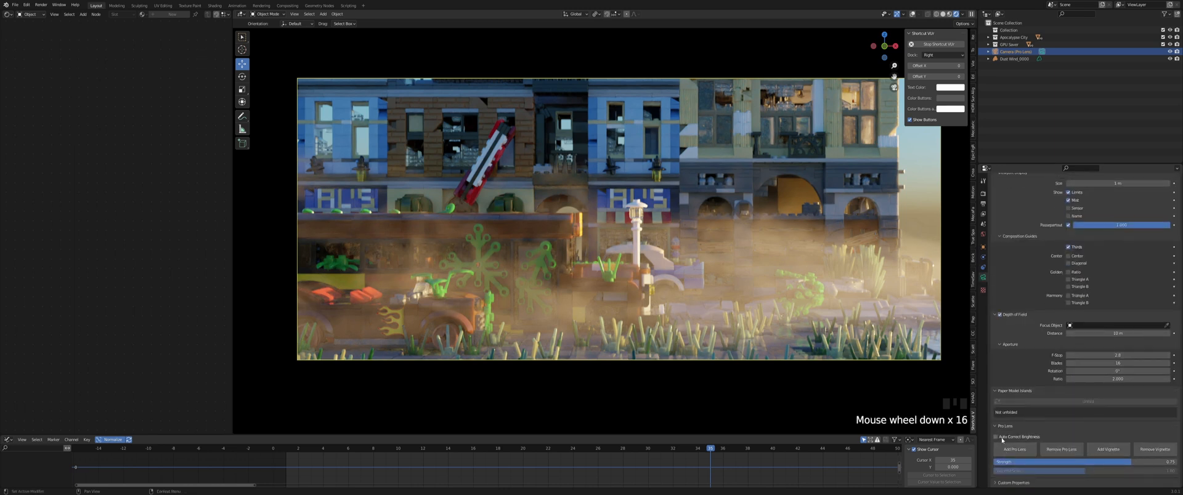
pyautogui.click(1000, 437)
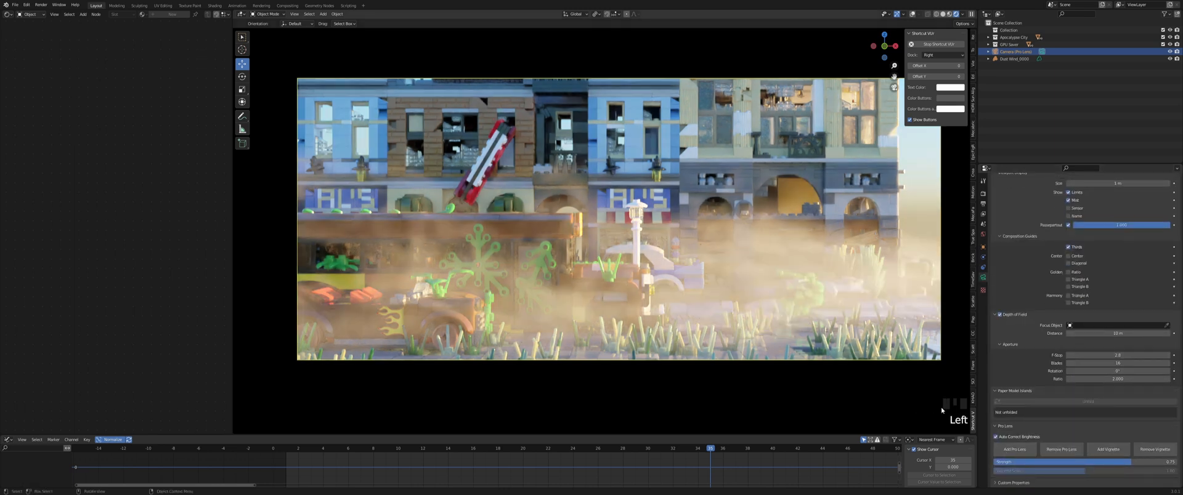
pyautogui.click(996, 438)
pyautogui.click(997, 437)
pyautogui.click(996, 437)
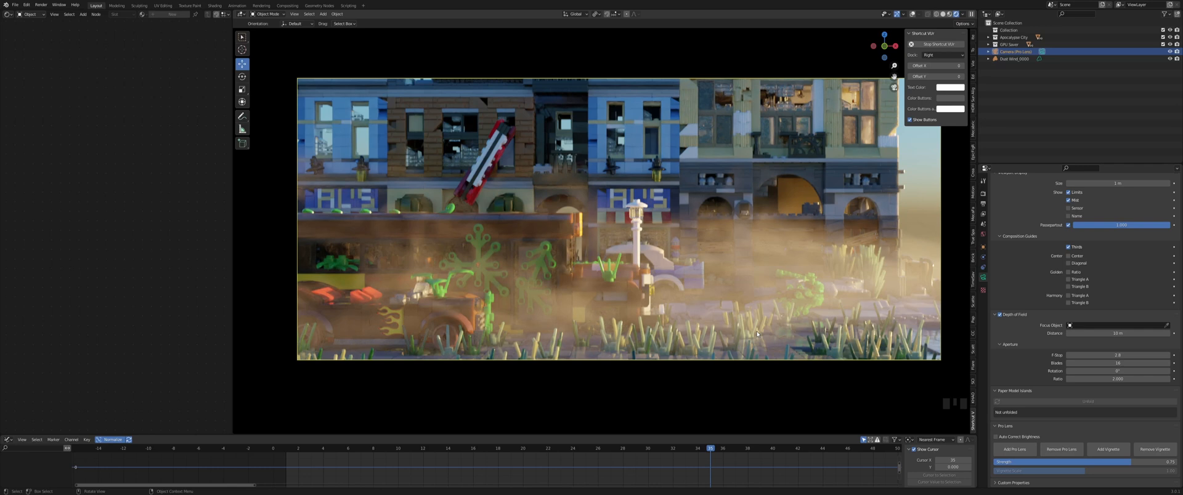
# Reduce the Pro Lens strength to 0.00 and leave Auto-Correct Brightness switched off
pyautogui.click(1013, 437)
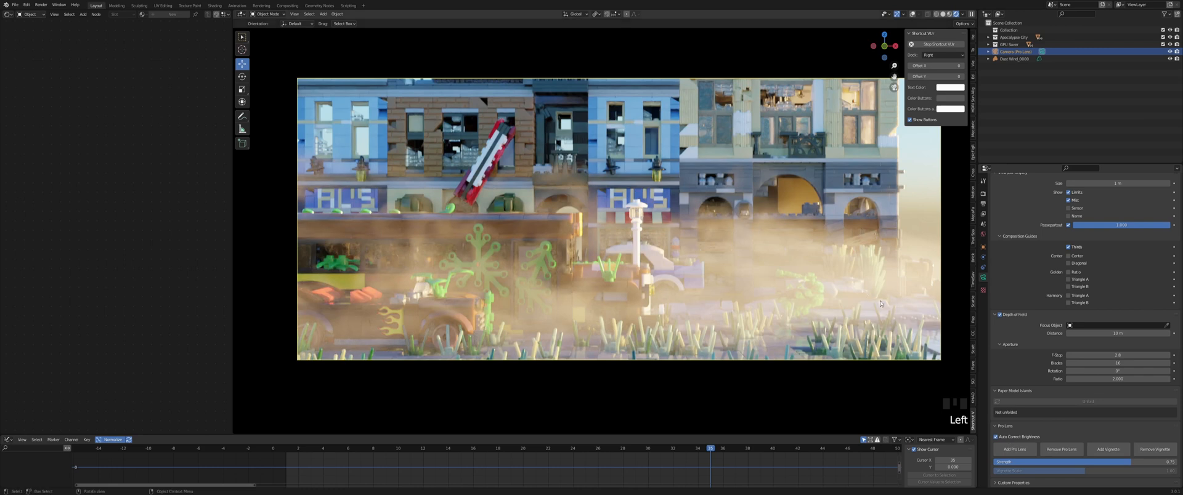
pyautogui.moveTo(1132, 462); pyautogui.dragTo(993, 462)
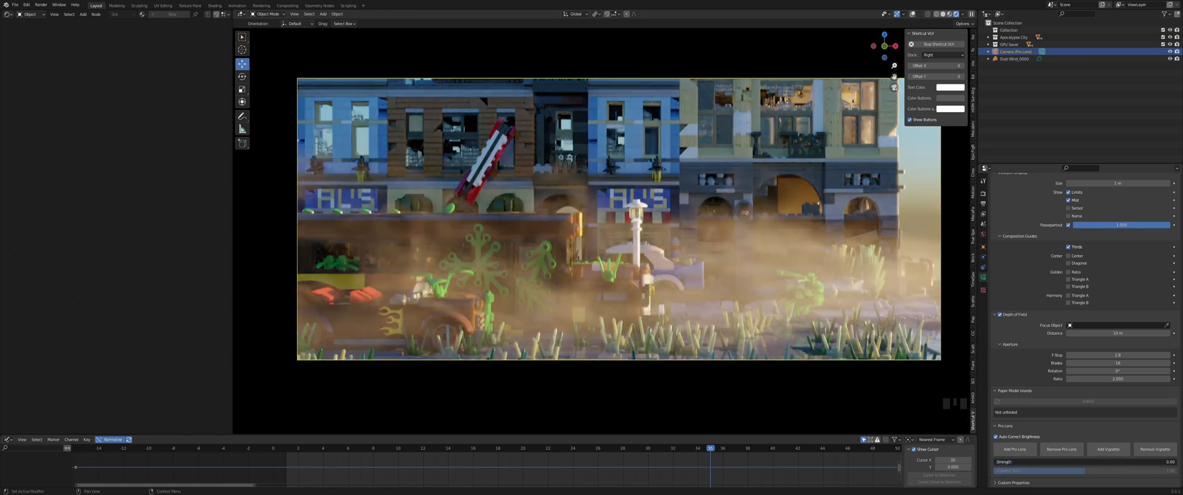
pyautogui.click(996, 436)
# Try out a Pro Lens vignette on the camera and remove it again
pyautogui.click(1112, 450)
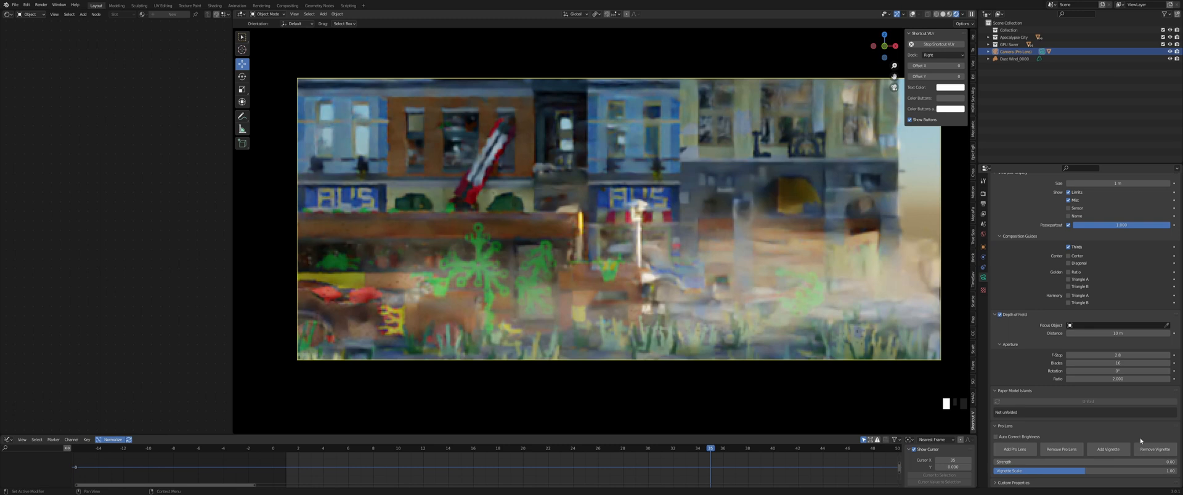
pyautogui.click(1162, 451)
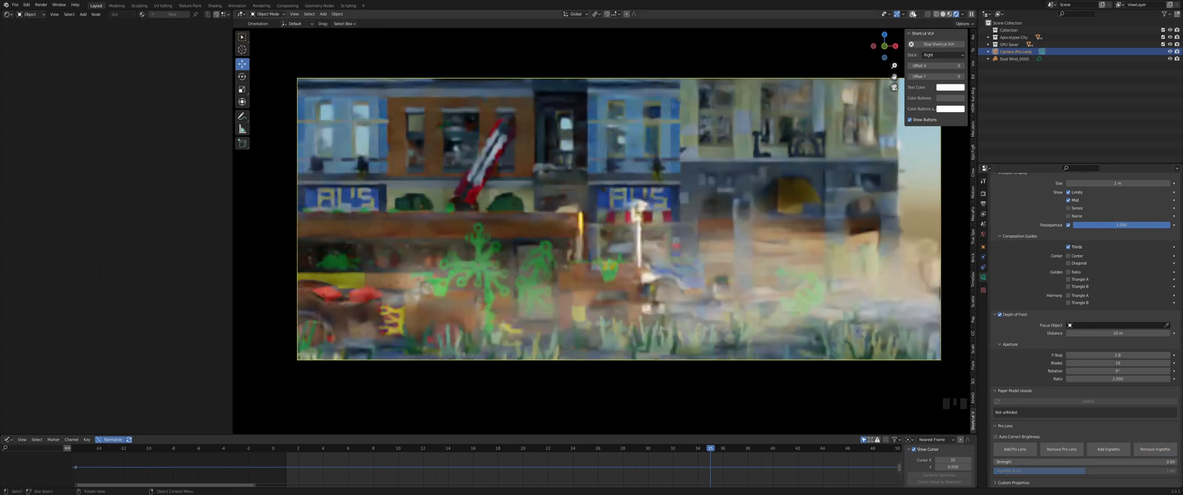
# Show the viewport overlays again and switch the shader editor to the world nodes, with the Sky Texture node in view
pyautogui.click(913, 14)
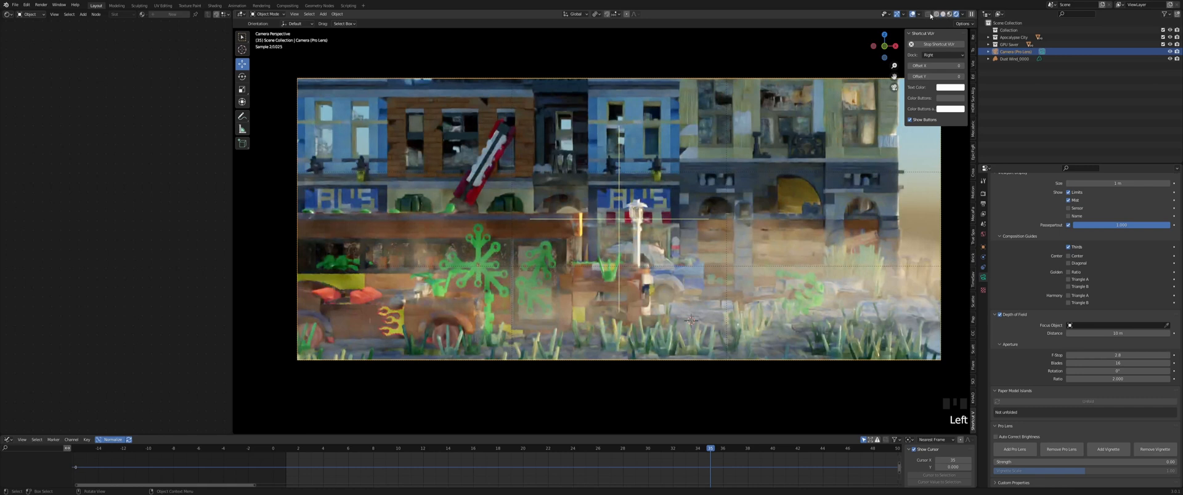
pyautogui.click(942, 14)
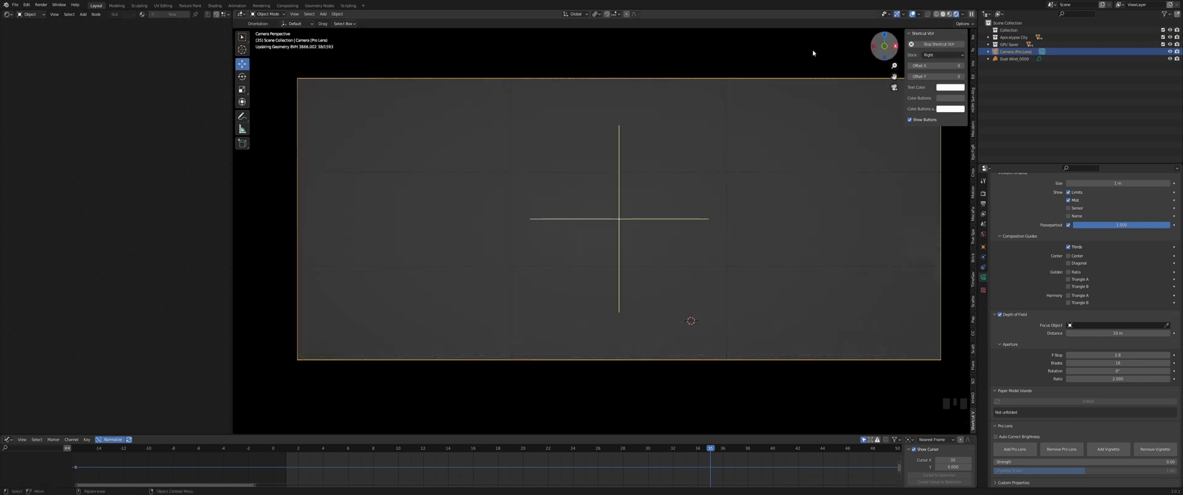
pyautogui.click(29, 14)
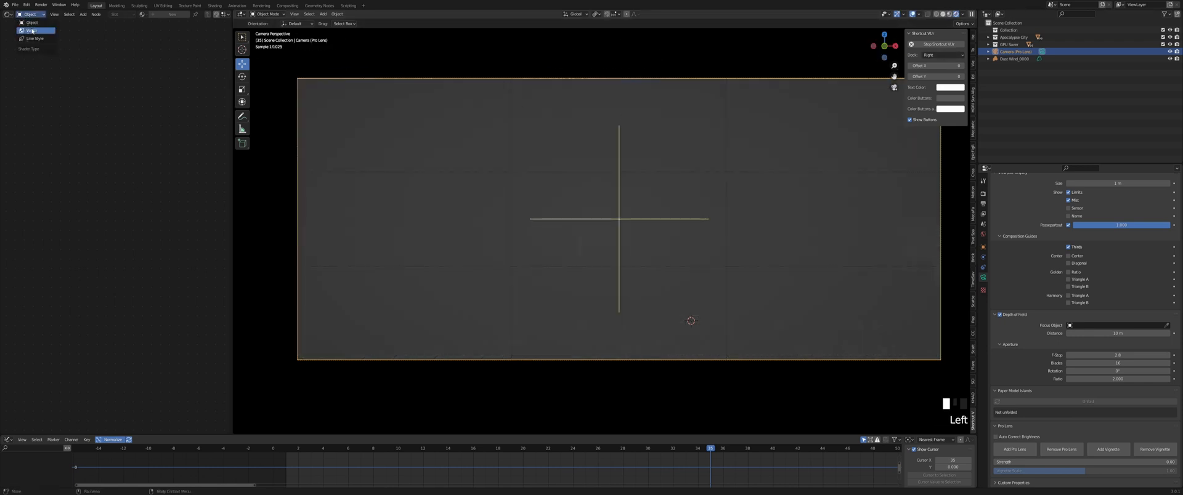
pyautogui.click(31, 30)
pyautogui.scroll(1, 71, 176)
pyautogui.moveTo(71, 177); pyautogui.dragTo(223, 160, button='middle')
# Try sun rotations of 70° and 24.3° on the Sky Texture, check the sun from outside the camera, and settle on 40.5°
pyautogui.doubleClick(66, 226)
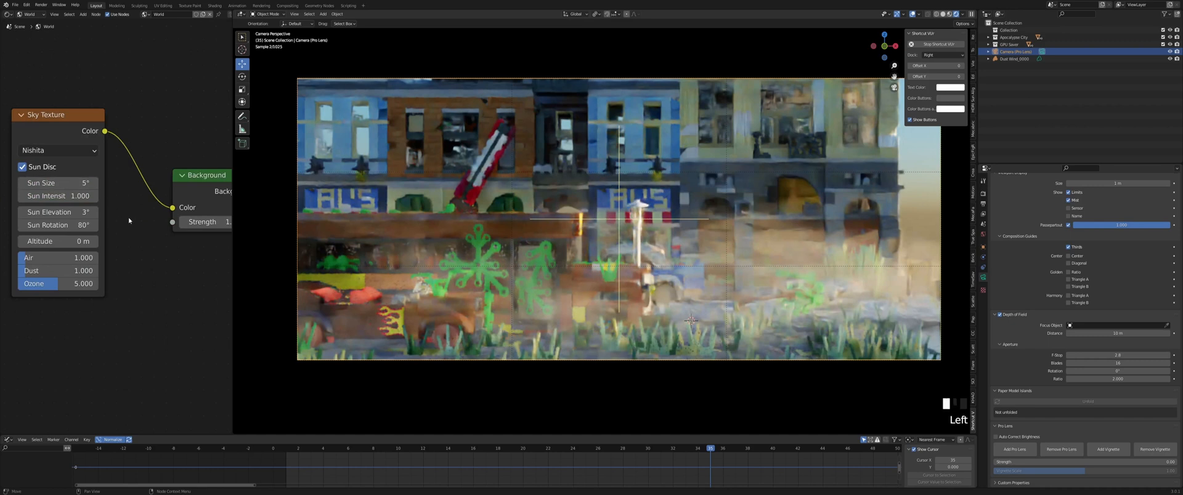
pyautogui.write('70')
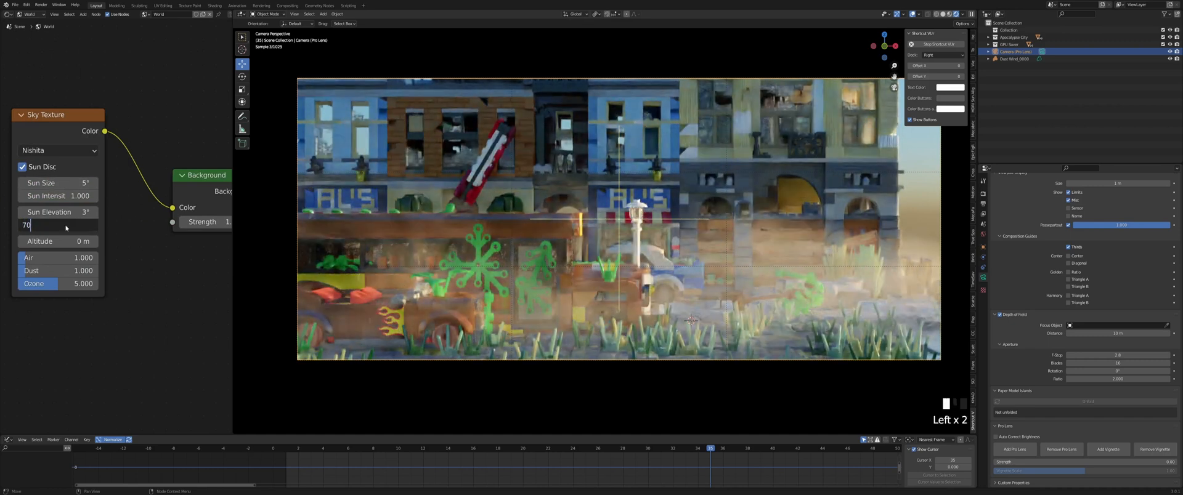
pyautogui.press('Return')
pyautogui.moveTo(62, 225); pyautogui.dragTo(12, 225)
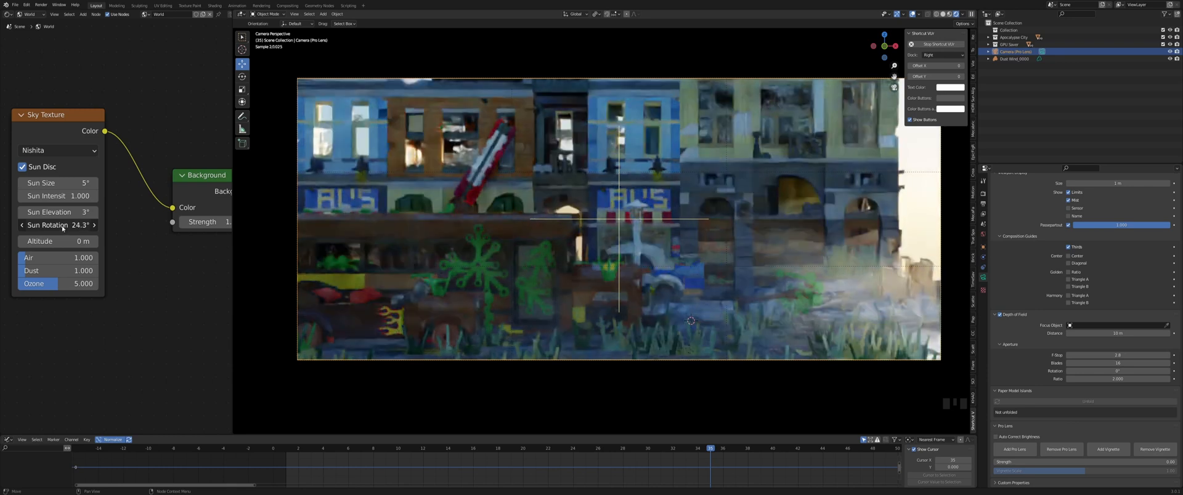
pyautogui.middleClick(626, 211)
pyautogui.scroll(-6, 626, 210)
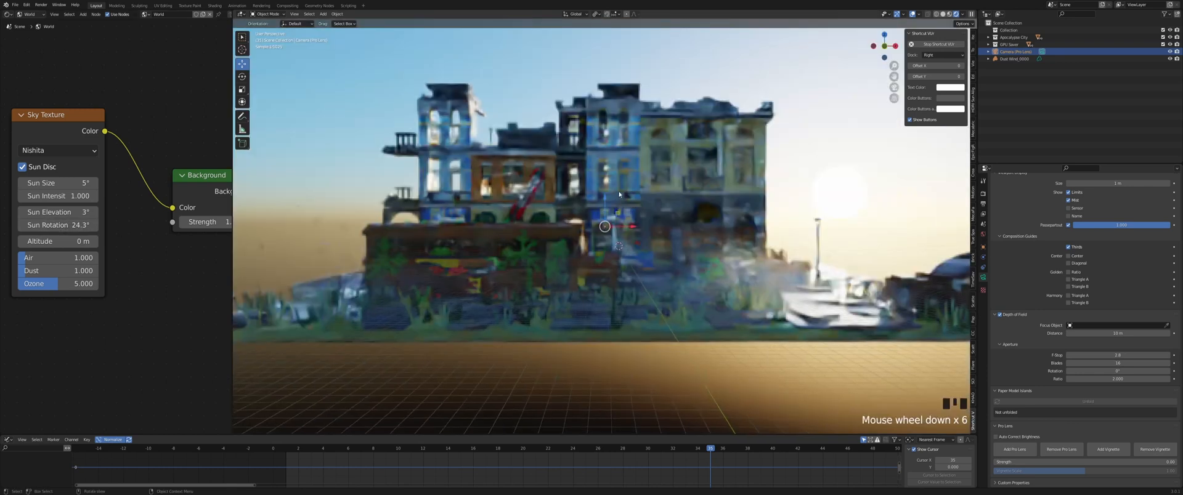
pyautogui.scroll(4, 626, 211)
pyautogui.press('ctrl+KP_0')
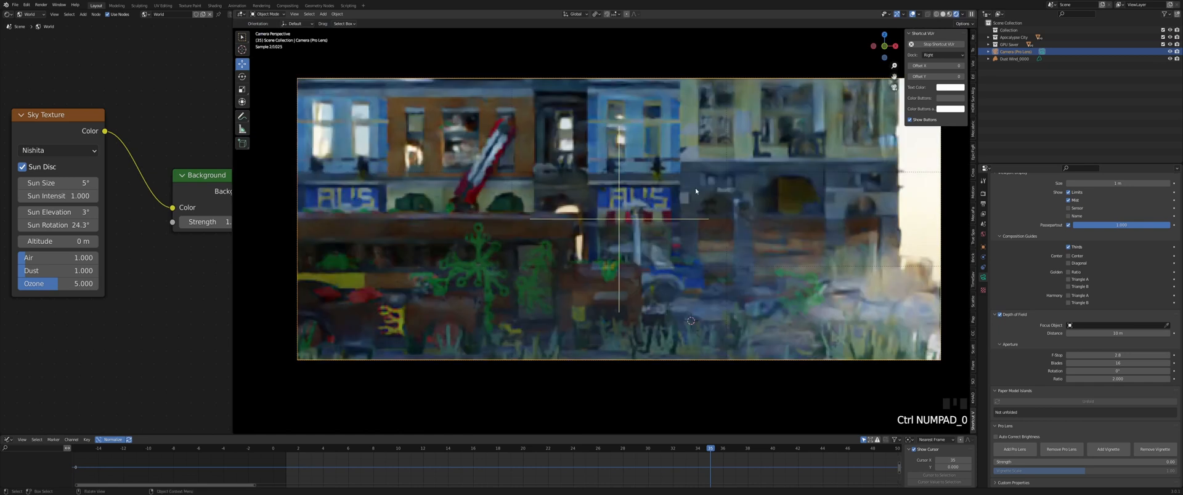
pyautogui.moveTo(65, 225); pyautogui.dragTo(73, 225)
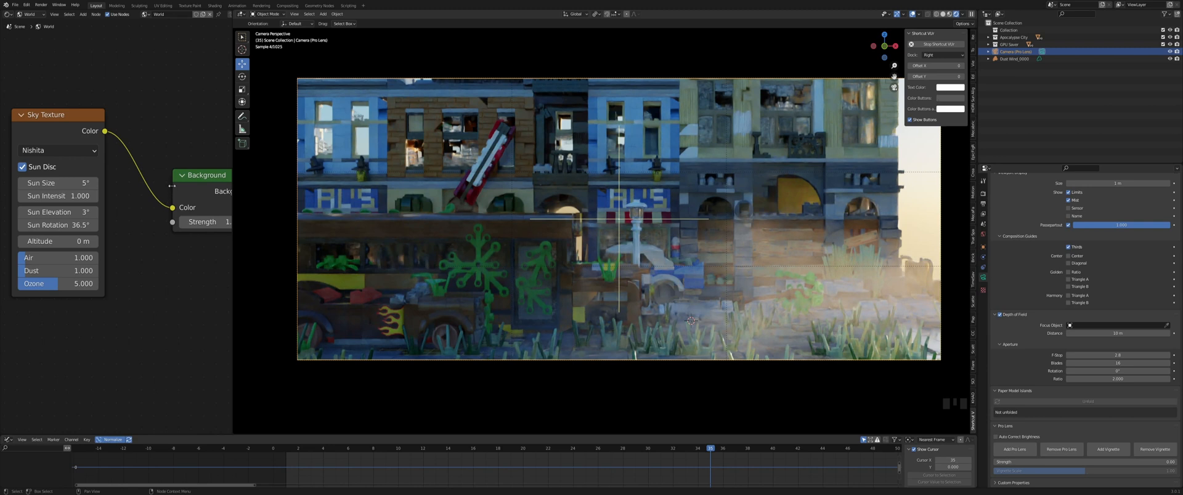
pyautogui.moveTo(71, 226); pyautogui.dragTo(73, 226)
# Try the sky's ozone at 10 and undo it, and set the Sky Texture's dust to 2 after testing higher values
pyautogui.moveTo(68, 283); pyautogui.dragTo(99, 285)
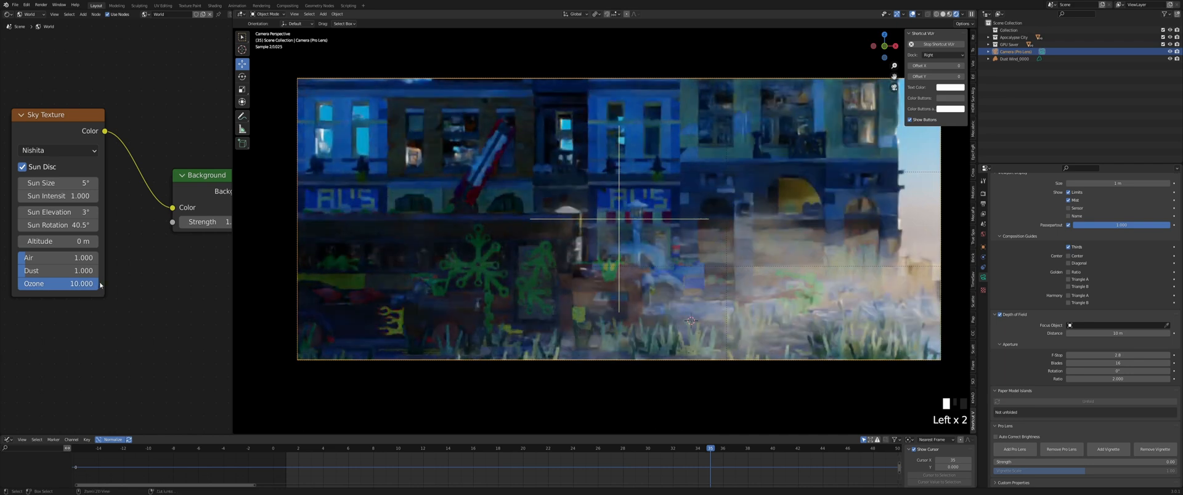
pyautogui.hotkey('ctrl', 'z')
pyautogui.moveTo(50, 272); pyautogui.dragTo(98, 271)
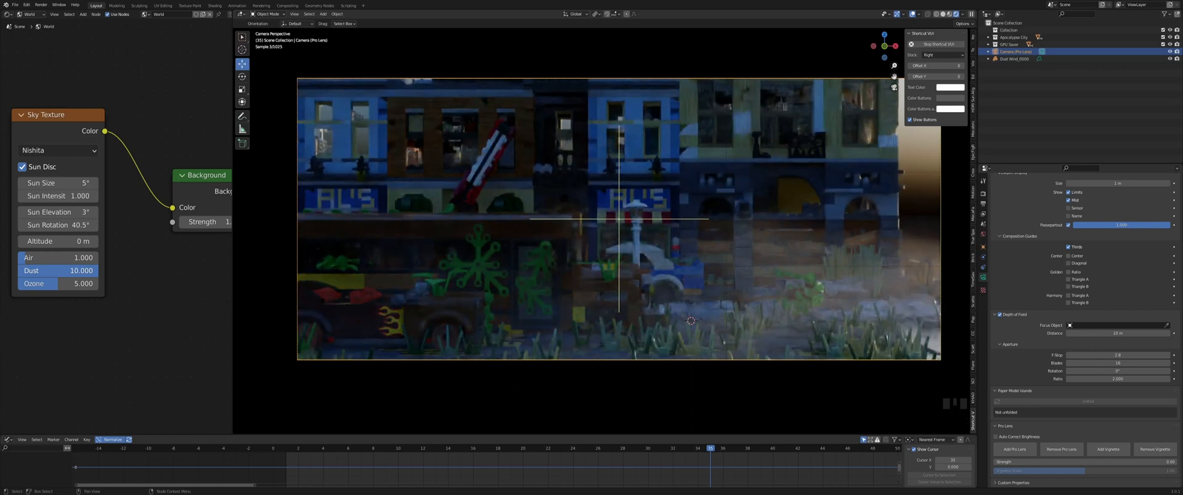
pyautogui.moveTo(99, 271); pyautogui.dragTo(49, 271)
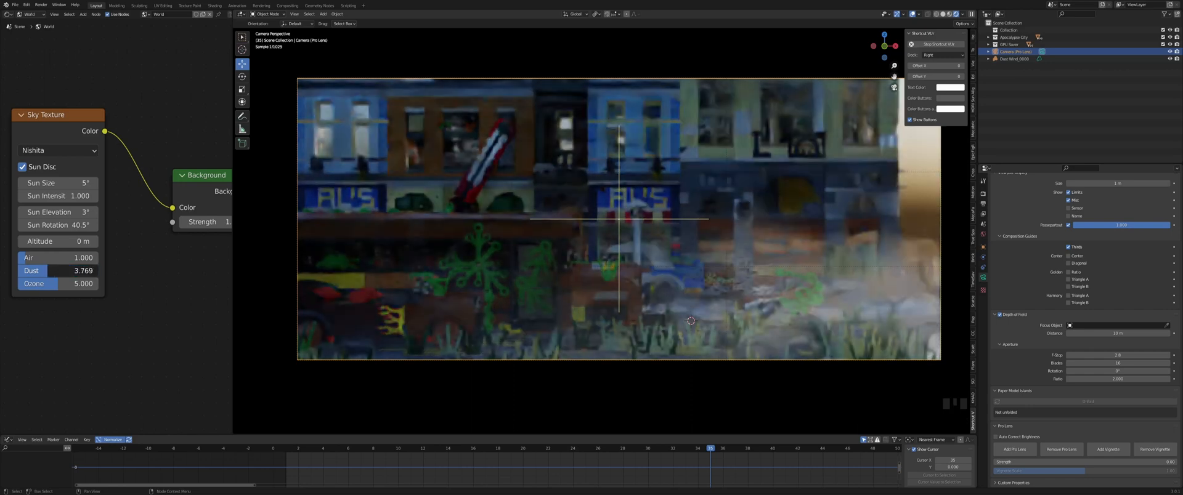
pyautogui.click(49, 273)
pyautogui.write('2')
pyautogui.press('Return')
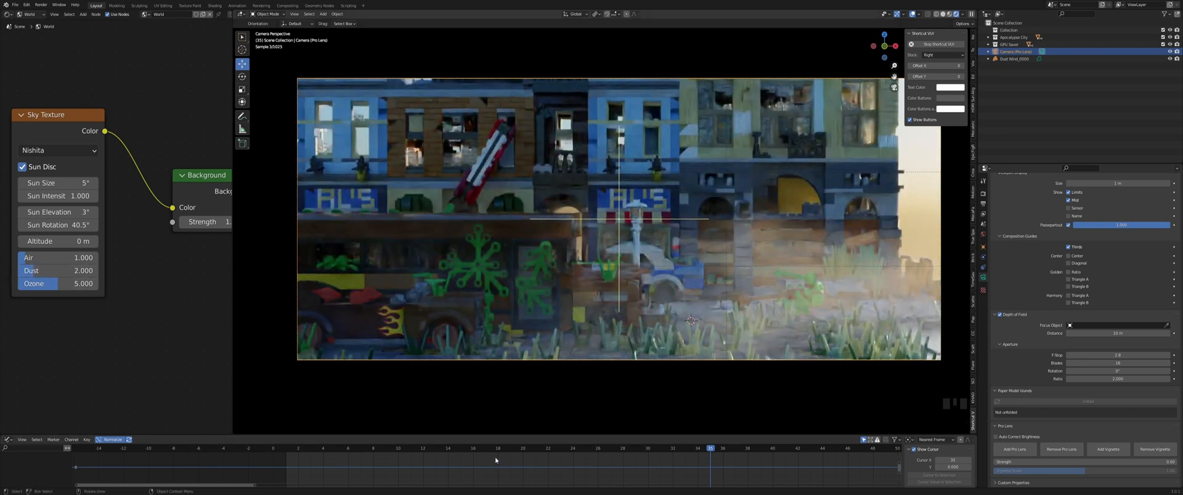
# Examine the building row from behind, above and its ruined end to judge which parts could extend the street
pyautogui.moveTo(646, 228); pyautogui.dragTo(686, 212, button='middle')
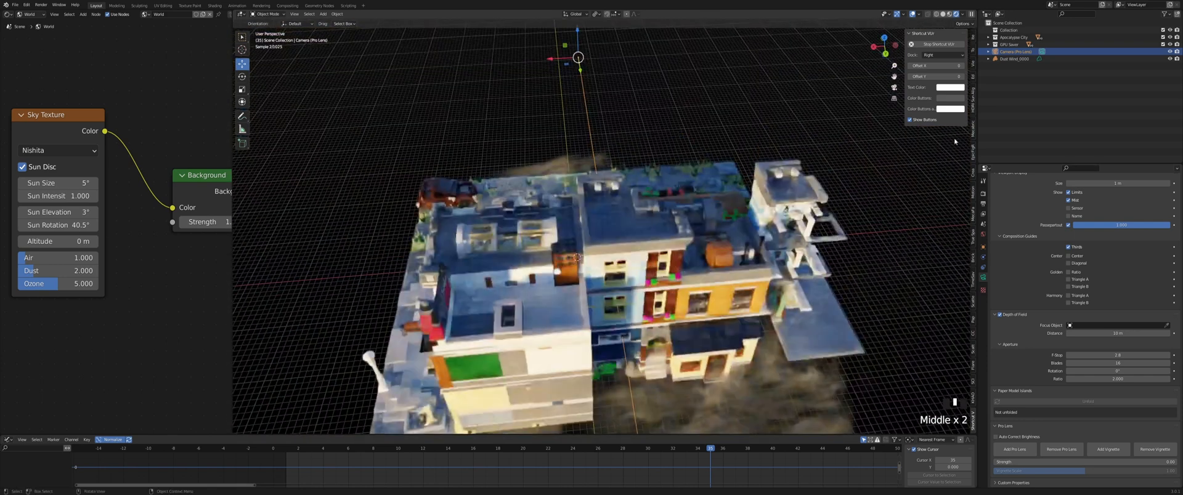
pyautogui.moveTo(898, 177); pyautogui.dragTo(861, 160, button='middle')
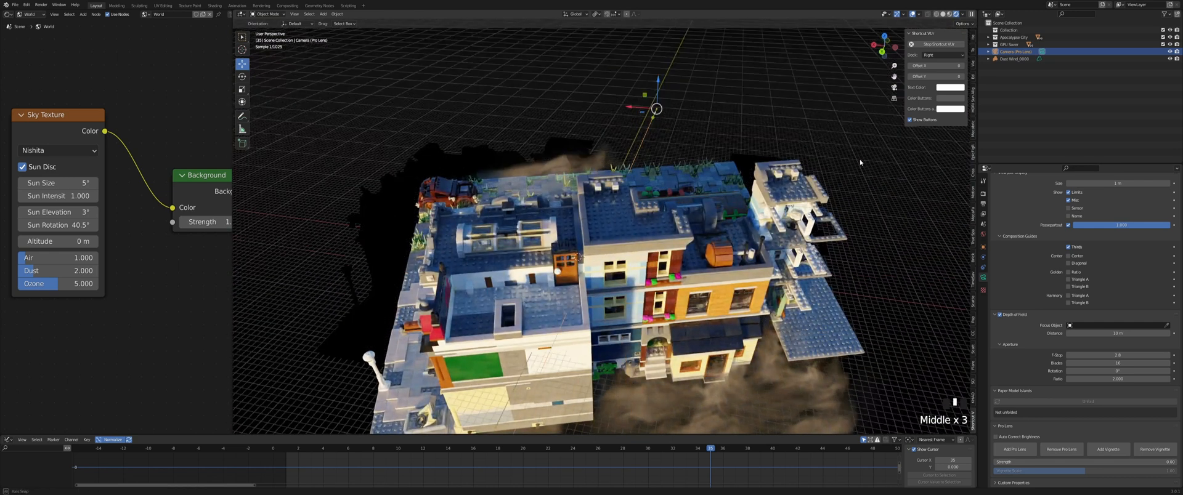
pyautogui.scroll(1, 815, 245)
pyautogui.scroll(1, 814, 245)
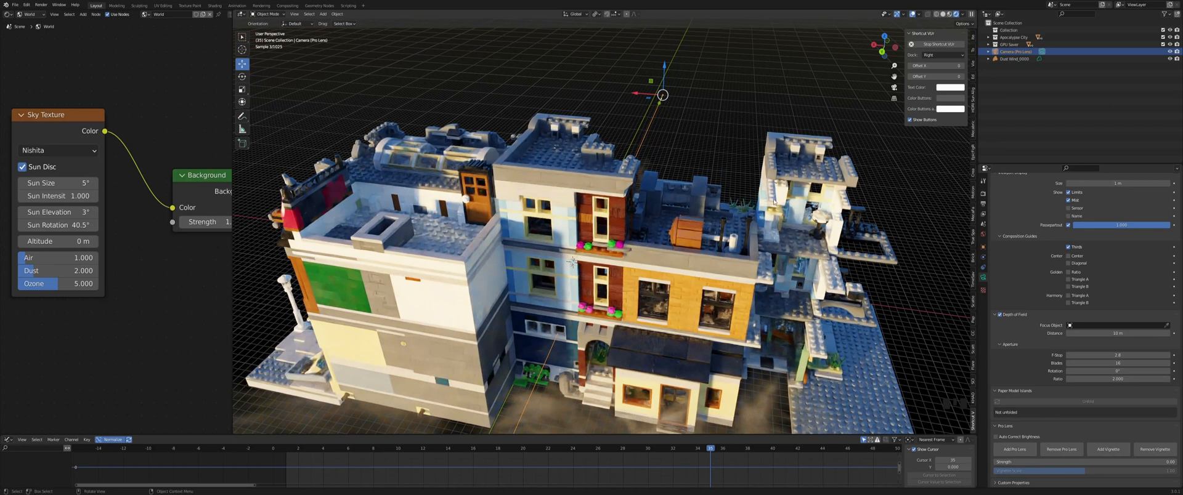
pyautogui.moveTo(725, 188); pyautogui.dragTo(589, 210, button='middle')
pyautogui.scroll(-1, 578, 231)
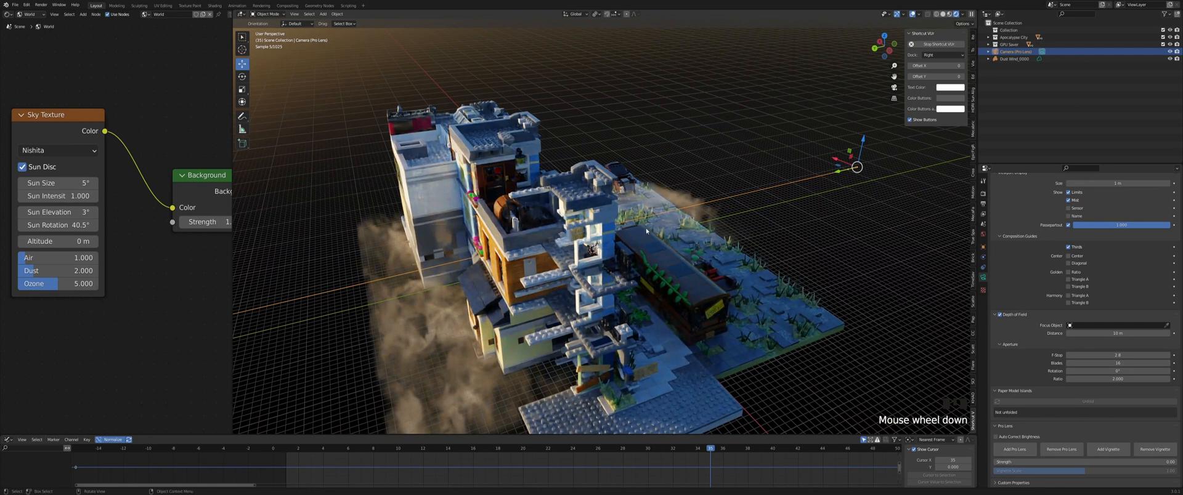
pyautogui.moveTo(646, 231); pyautogui.dragTo(547, 228, button='middle')
pyautogui.scroll(2, 547, 228)
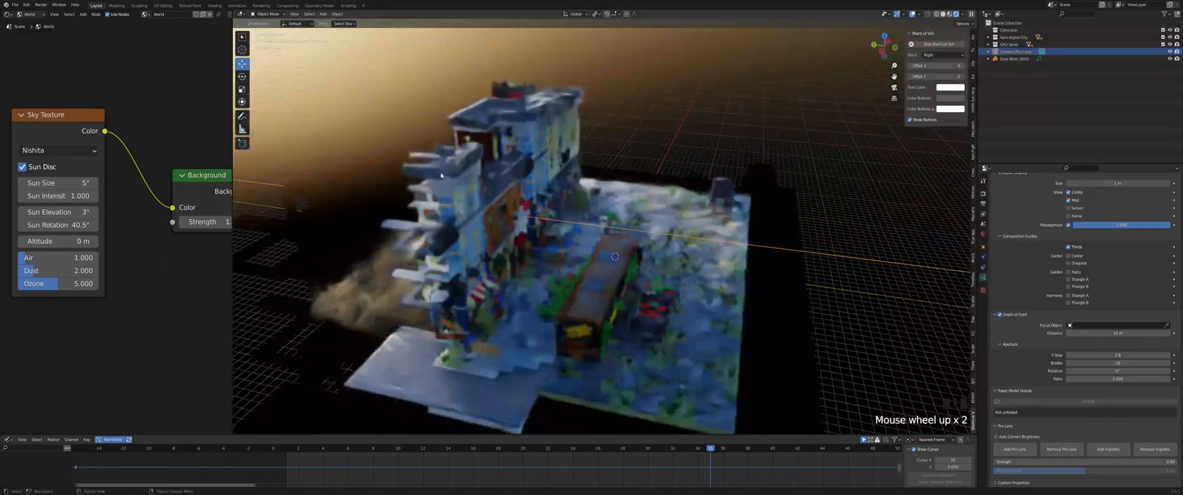
pyautogui.moveTo(334, 155); pyautogui.dragTo(804, 205, button='middle')
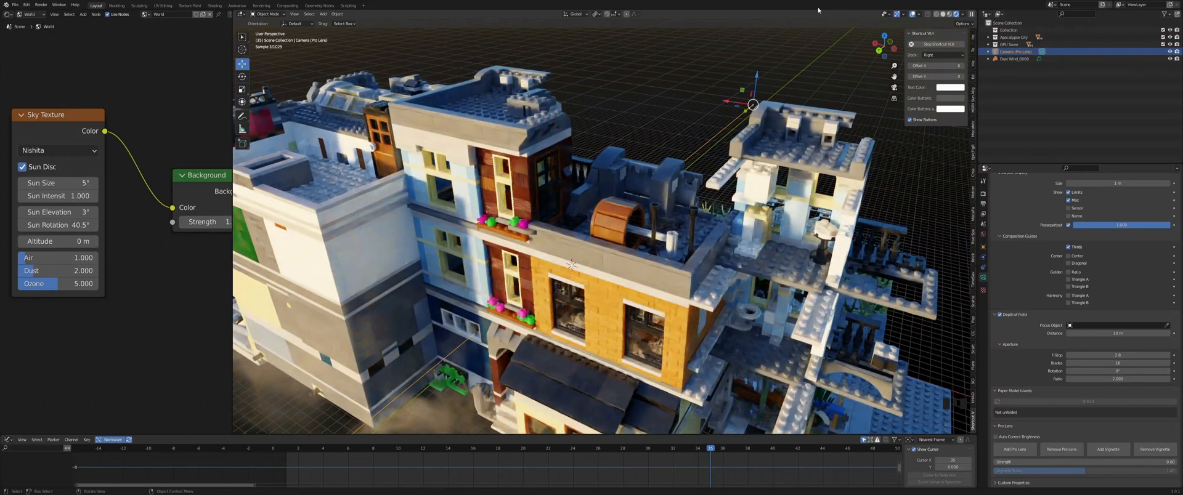
# Switch to solid shading and a top view, and box-select the middle building beside the glass-roofed one
pyautogui.click(943, 14)
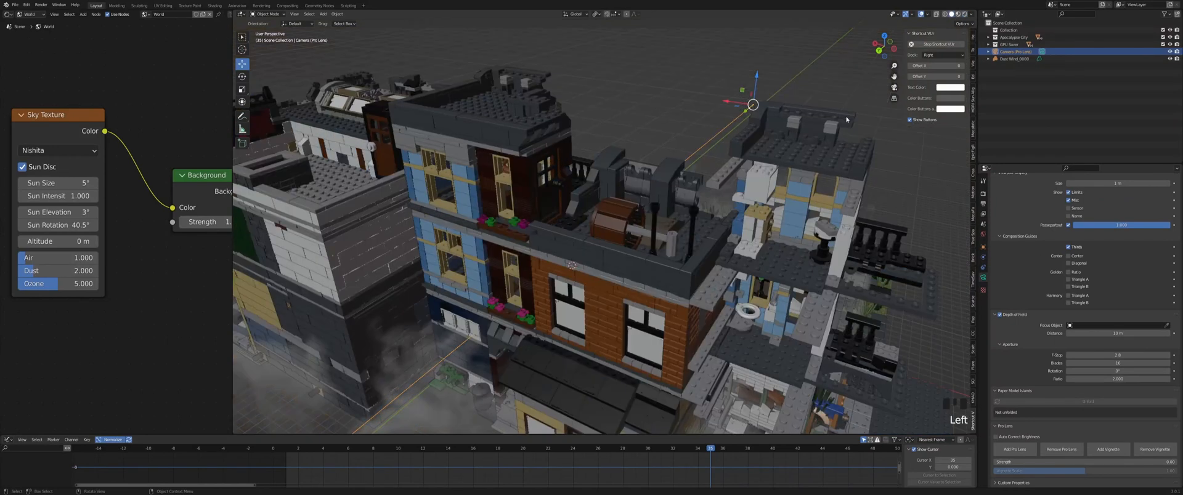
pyautogui.click(883, 38)
pyautogui.keyDown('shift'); pyautogui.moveTo(646, 234); pyautogui.dragTo(634, 257, button='middle'); pyautogui.keyUp('shift')
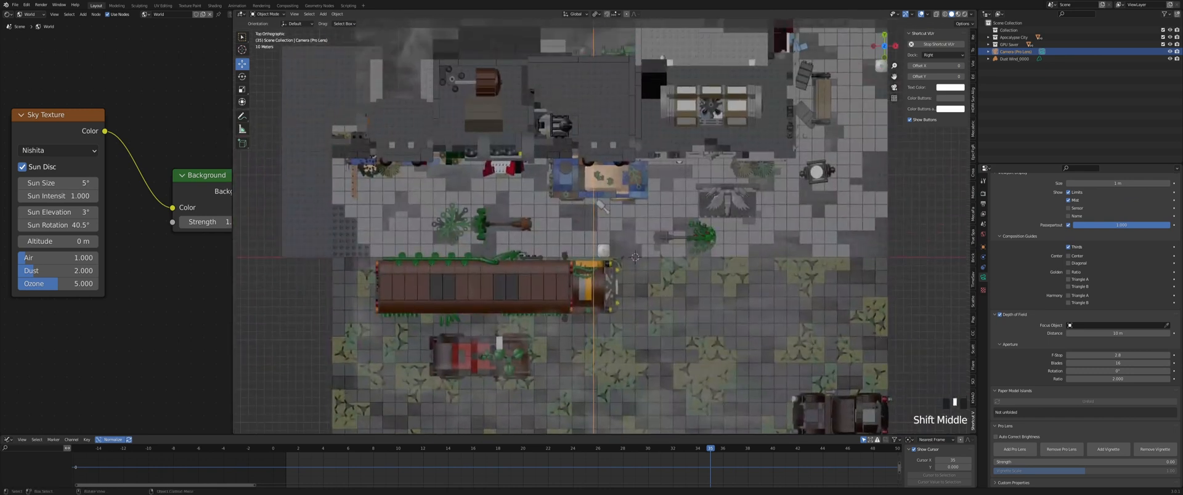
pyautogui.scroll(3, 608, 213)
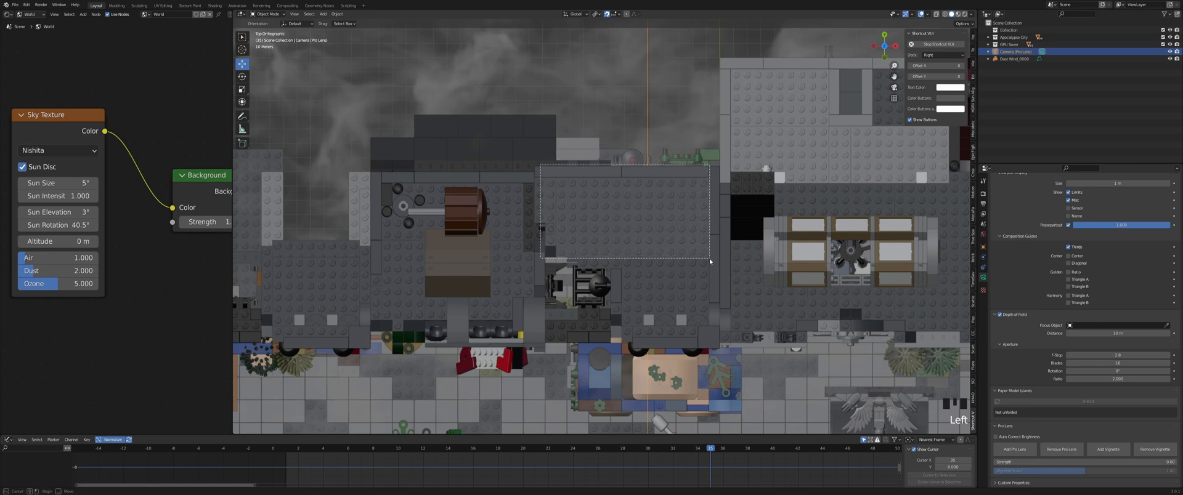
pyautogui.click(649, 236)
pyautogui.keyDown('shift'); pyautogui.moveTo(648, 237); pyautogui.dragTo(546, 141, button='middle'); pyautogui.keyUp('shift')
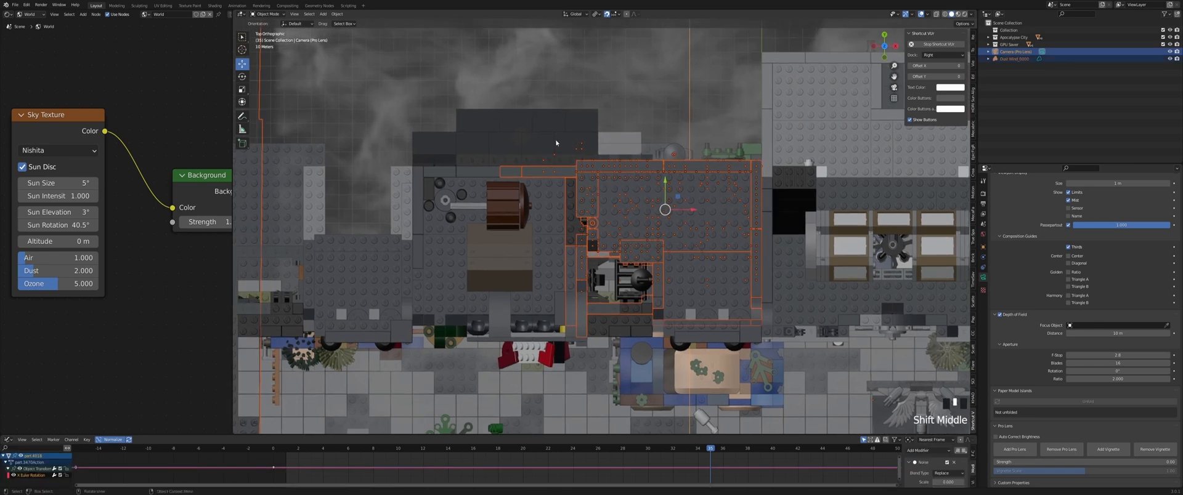
# Hide the Pro Lens camera and the dust object in the viewport so they stay out of the selection
pyautogui.scroll(-3, 574, 144)
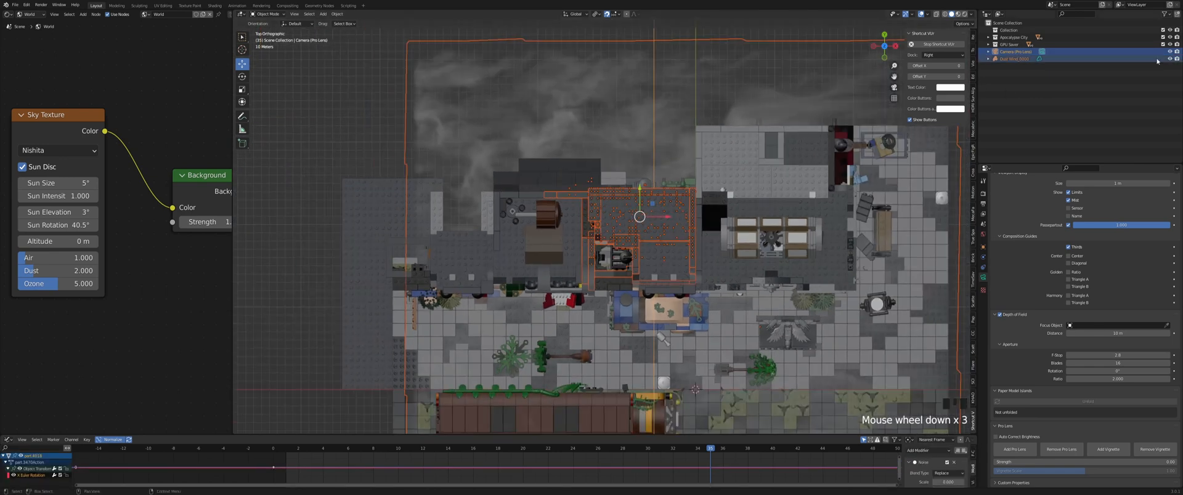
pyautogui.click(654, 142)
pyautogui.click(654, 142)
pyautogui.click(654, 142)
pyautogui.click(654, 142)
# Box-select the middle building's pieces from the top view and paste a copy of them in place
pyautogui.moveTo(591, 187); pyautogui.dragTo(695, 245)
pyautogui.scroll(3, 668, 218)
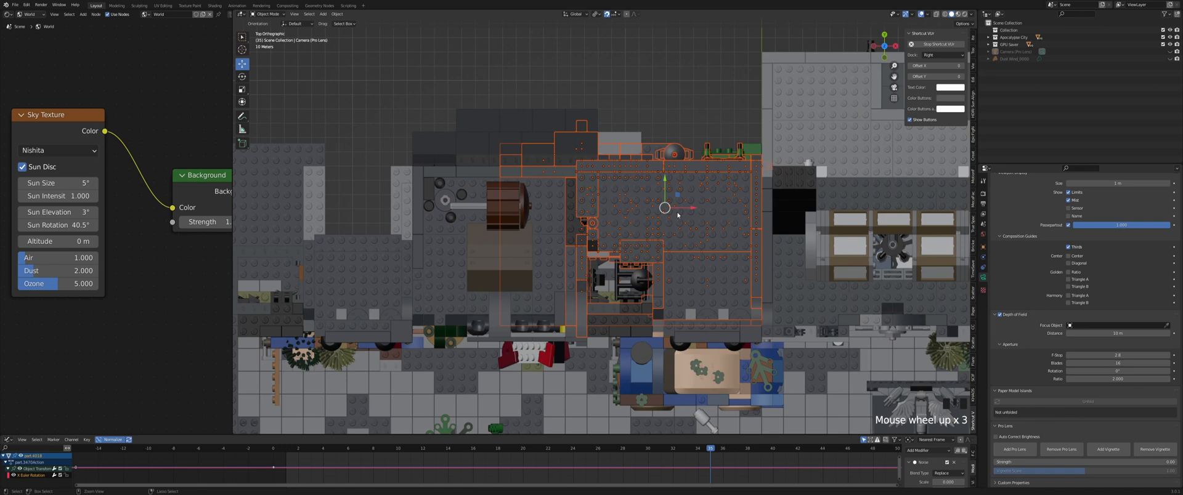
pyautogui.hotkey('ctrl', 'c')
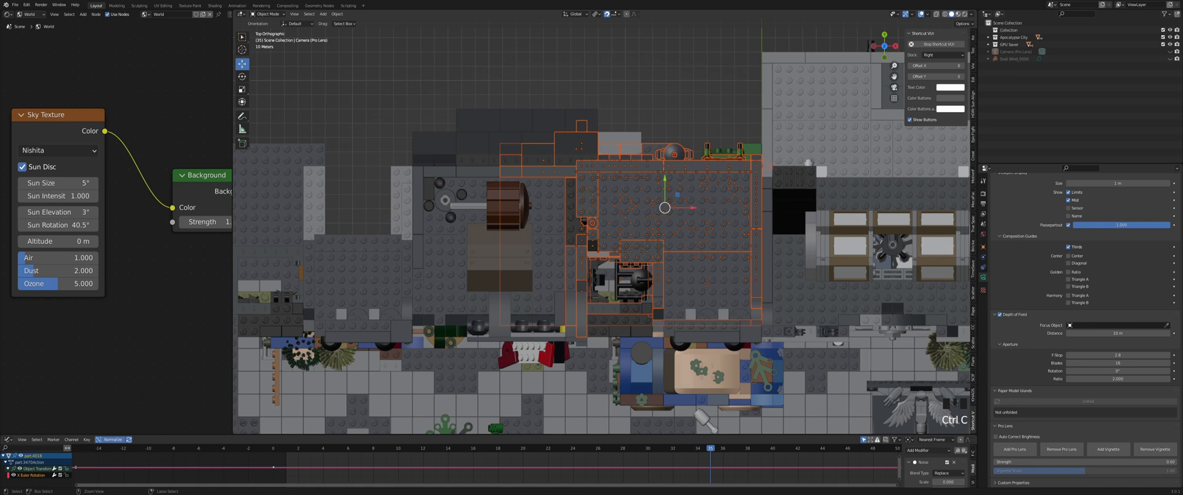
pyautogui.hotkey('ctrl', 'v')
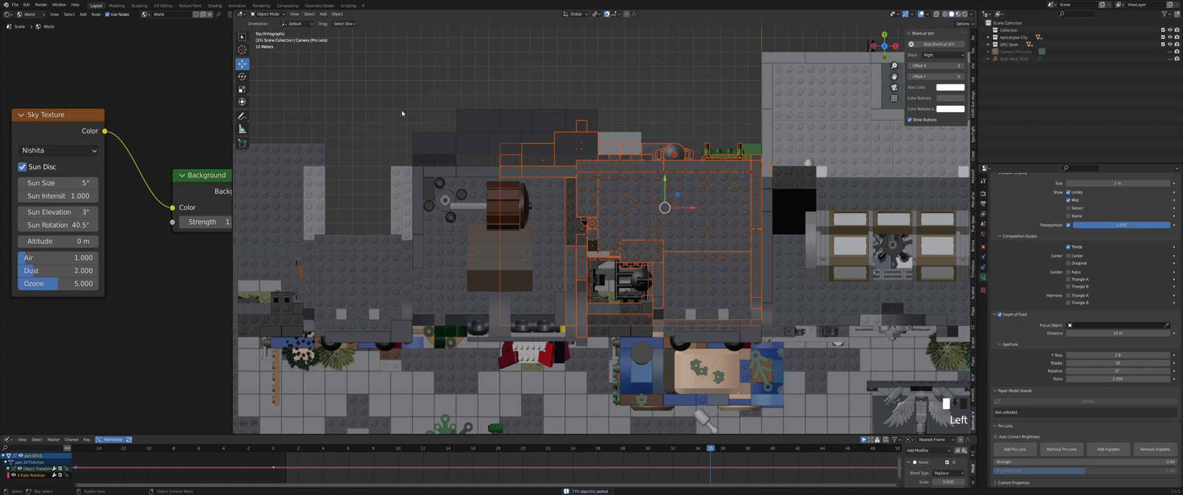
# Box-select the middle building's pieces again from the top view and check in perspective that the selection is complete
pyautogui.click(533, 168)
pyautogui.moveTo(579, 168); pyautogui.dragTo(542, 234, button='middle')
pyautogui.click(884, 39)
pyautogui.keyDown('shift'); pyautogui.moveTo(709, 206); pyautogui.dragTo(689, 132, button='middle'); pyautogui.keyUp('shift')
pyautogui.moveTo(562, 96); pyautogui.dragTo(743, 244)
pyautogui.moveTo(644, 210); pyautogui.dragTo(665, 157, button='middle')
pyautogui.click(884, 42)
pyautogui.keyDown('shift'); pyautogui.moveTo(594, 103); pyautogui.dragTo(592, 140, button='middle'); pyautogui.keyUp('shift')
pyautogui.moveTo(577, 84); pyautogui.dragTo(732, 202)
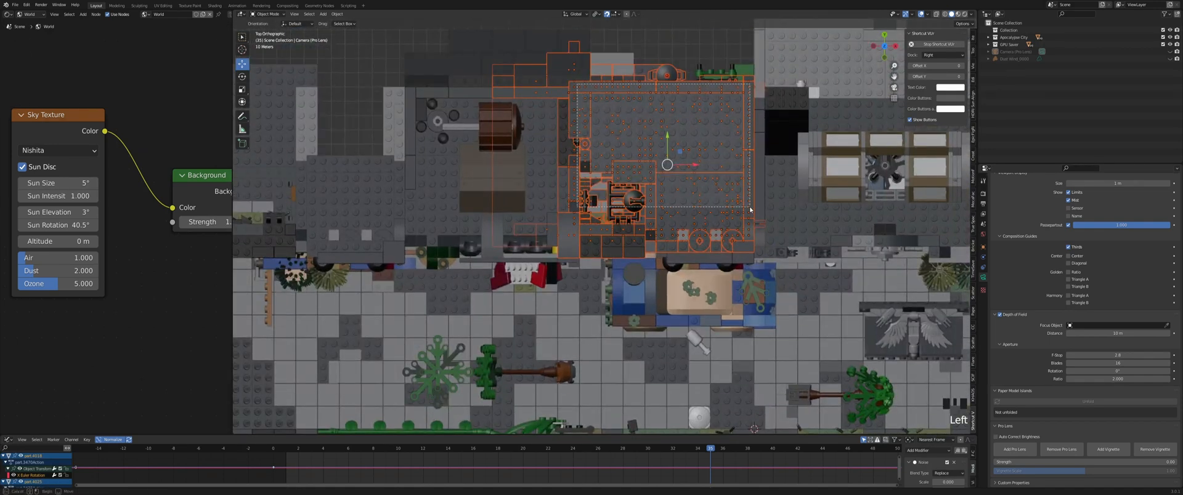
pyautogui.moveTo(732, 202); pyautogui.dragTo(833, 94, button='middle')
pyautogui.click(887, 37)
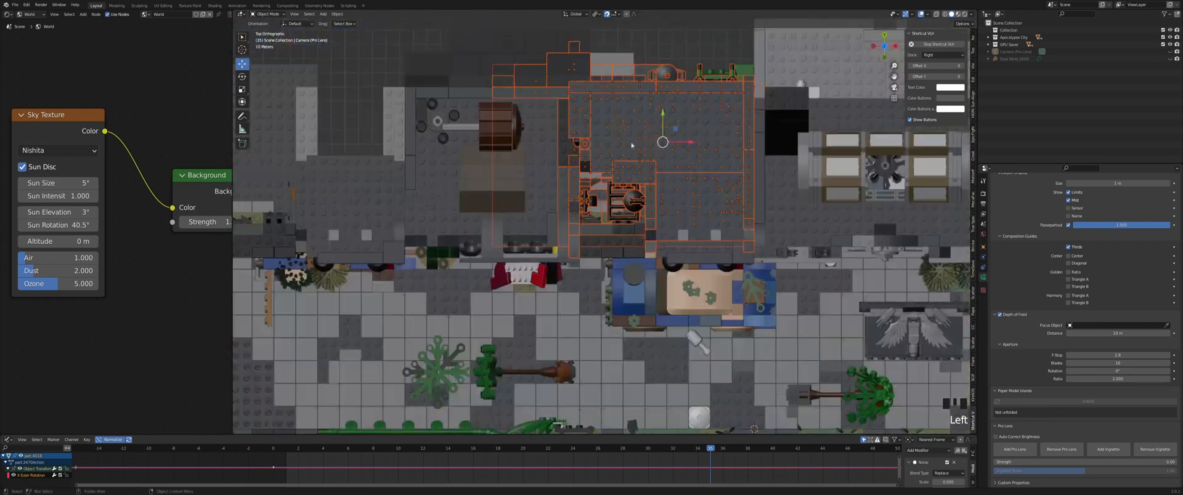
# Copy and paste the selected building pieces and move the copy along X to the far side of the brick building
pyautogui.hotkey('ctrl', 'c')
pyautogui.hotkey('ctrl', 'v')
pyautogui.hotkey('alt', 'Escape')
pyautogui.hotkey('alt', 'Left')
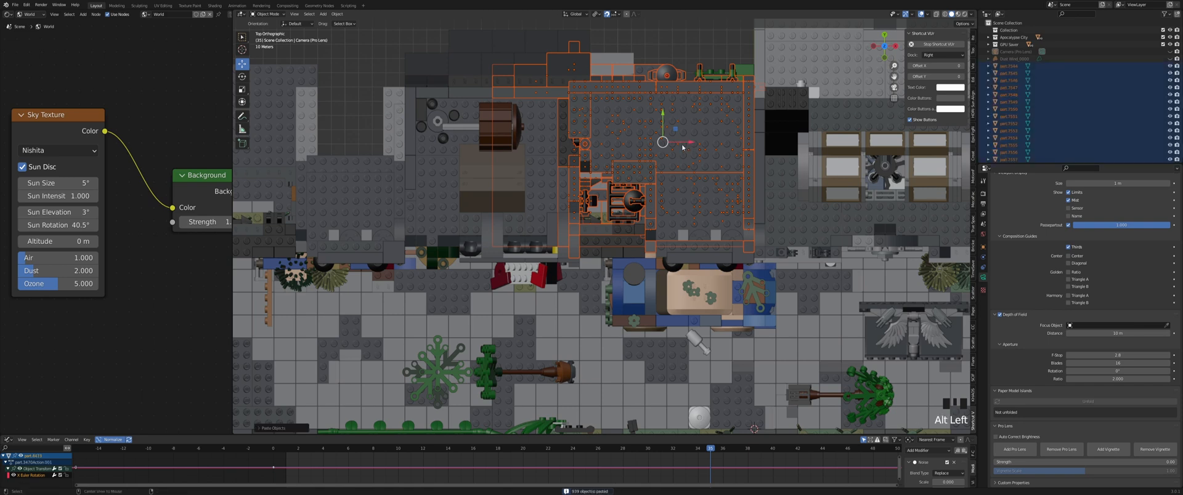
pyautogui.hotkey('alt', 'Left')
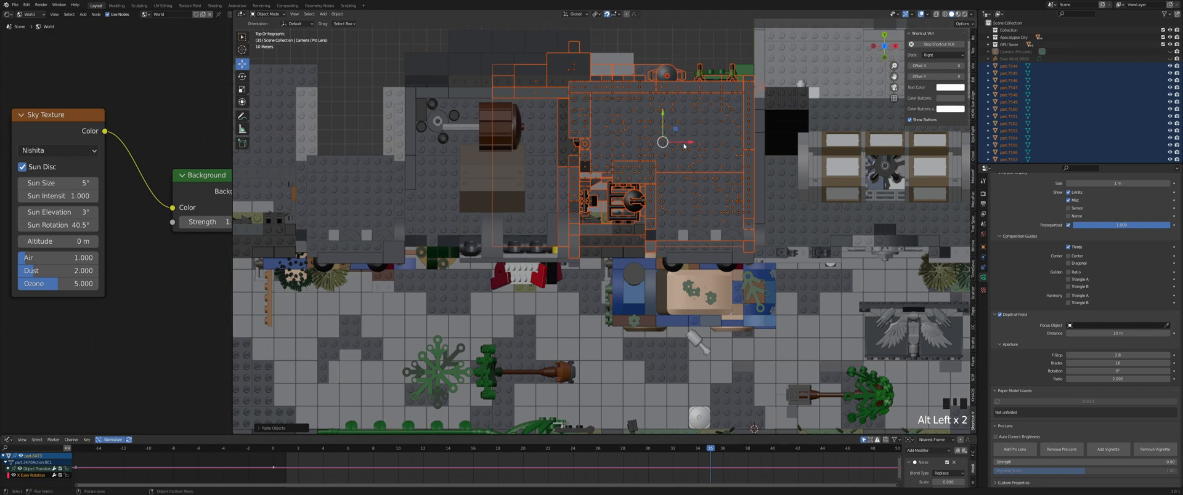
pyautogui.keyDown('shift'); pyautogui.moveTo(680, 146); pyautogui.dragTo(823, 134, button='middle'); pyautogui.keyUp('shift')
pyautogui.moveTo(807, 162); pyautogui.dragTo(434, 128)
# Examine how the moved building copy meets the brick building up close and how the extended street looks from afar
pyautogui.moveTo(435, 129); pyautogui.dragTo(427, 112, button='middle')
pyautogui.scroll(4, 591, 130)
pyautogui.scroll(-4, 399, 115)
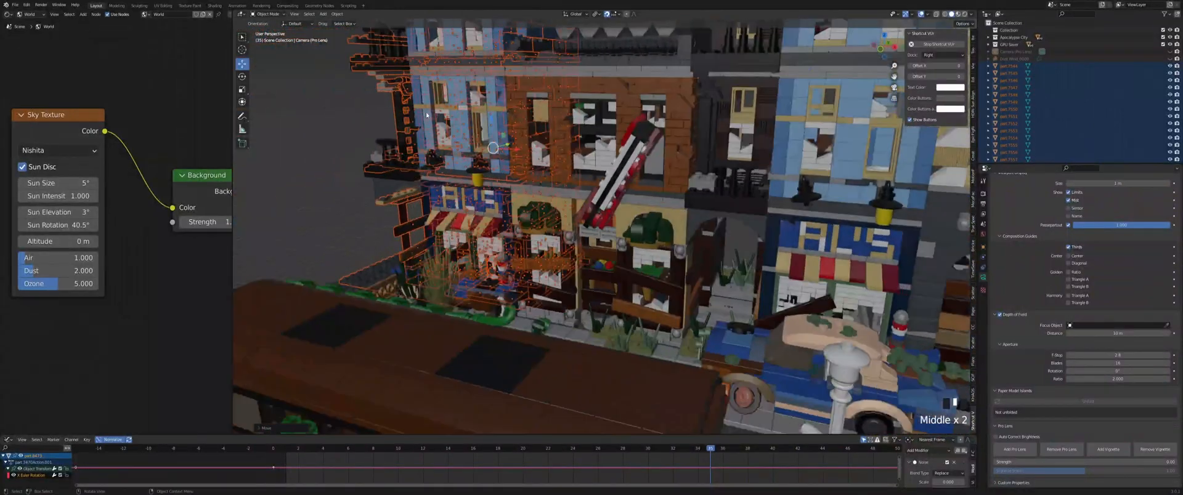
pyautogui.scroll(2, 507, 155)
pyautogui.moveTo(493, 147); pyautogui.dragTo(517, 179, button='middle')
pyautogui.click(434, 125)
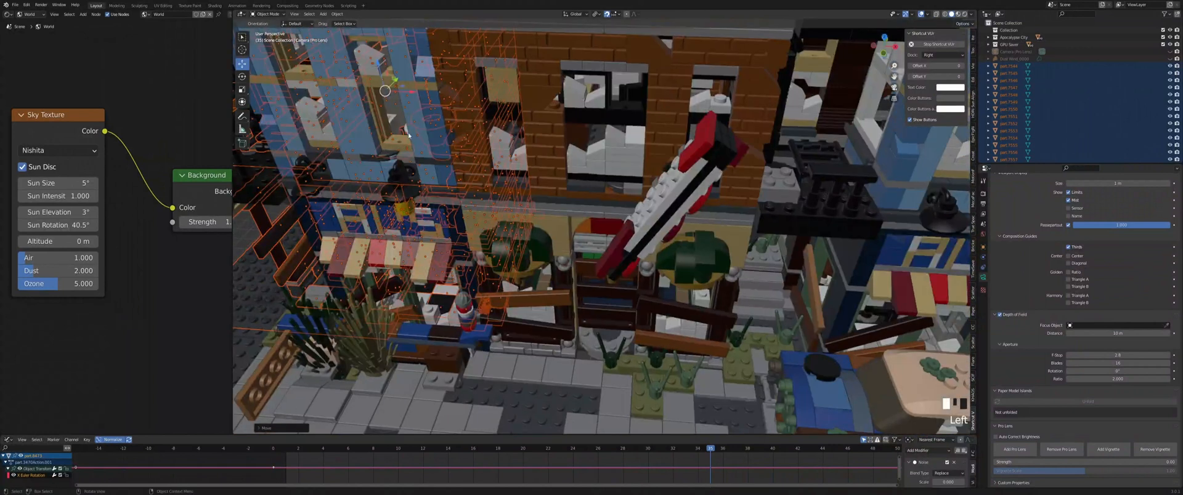
pyautogui.click(401, 124)
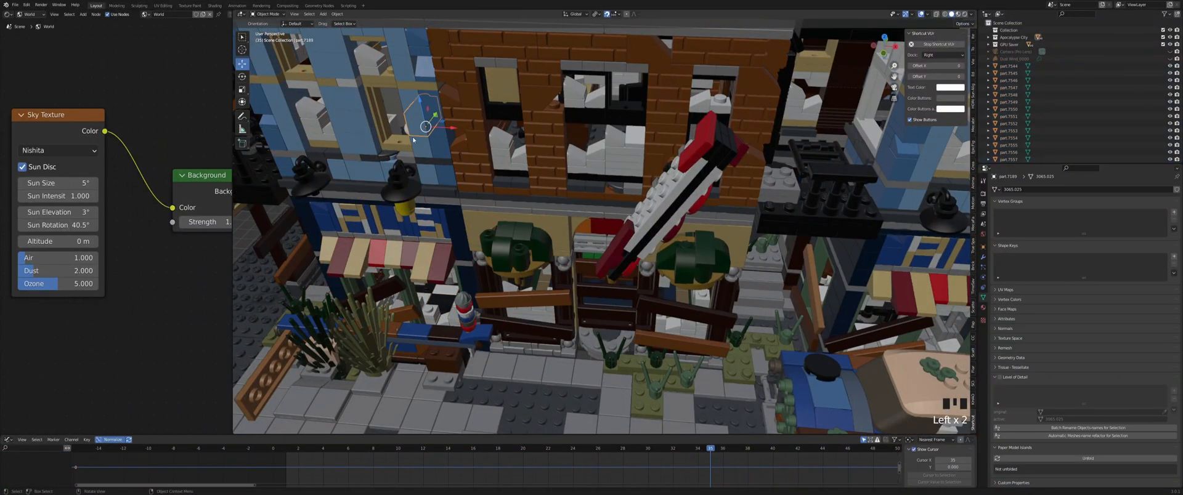
pyautogui.moveTo(416, 129); pyautogui.dragTo(419, 113, button='middle')
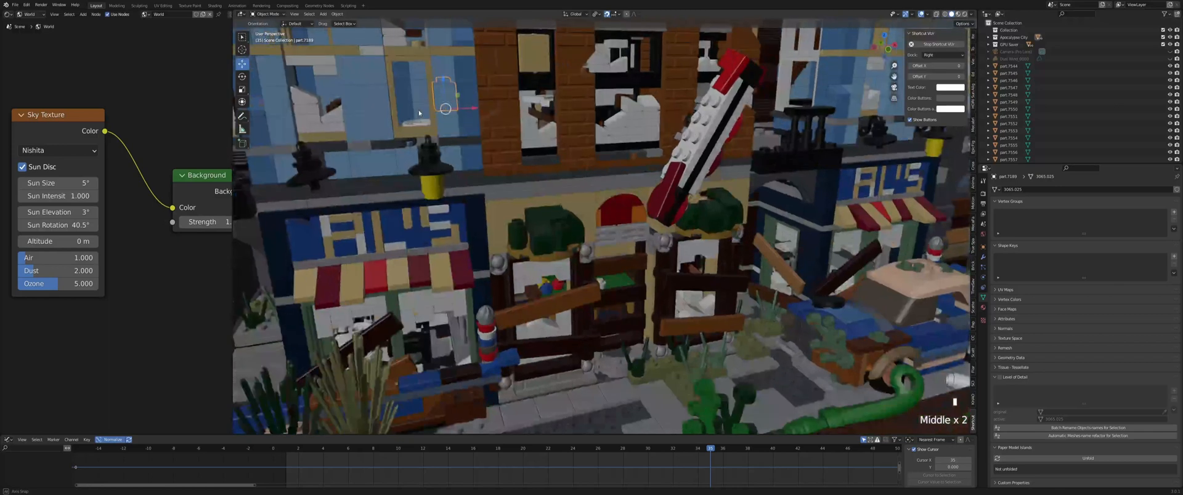
pyautogui.scroll(-3, 419, 110)
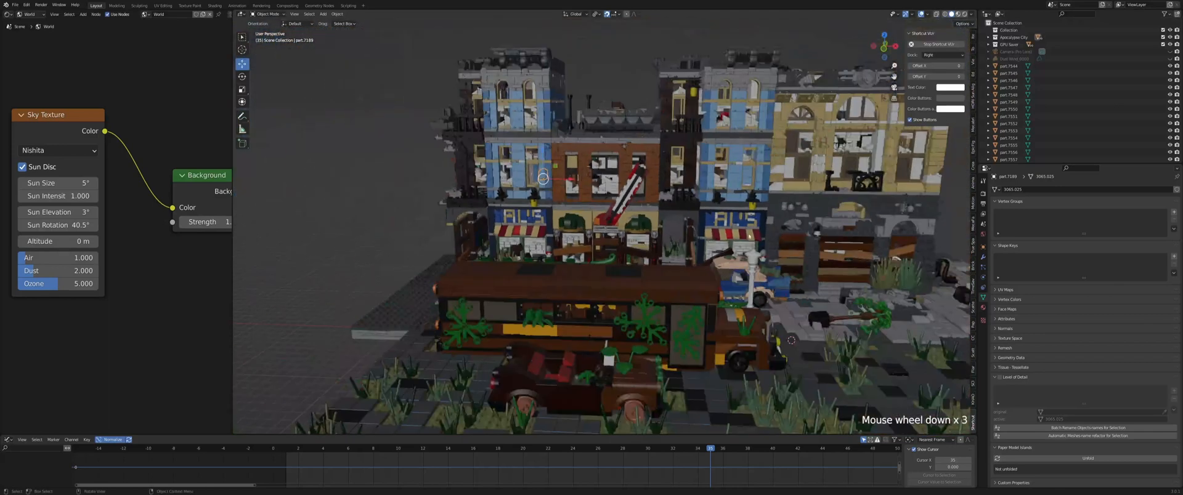
pyautogui.scroll(-3, 743, 227)
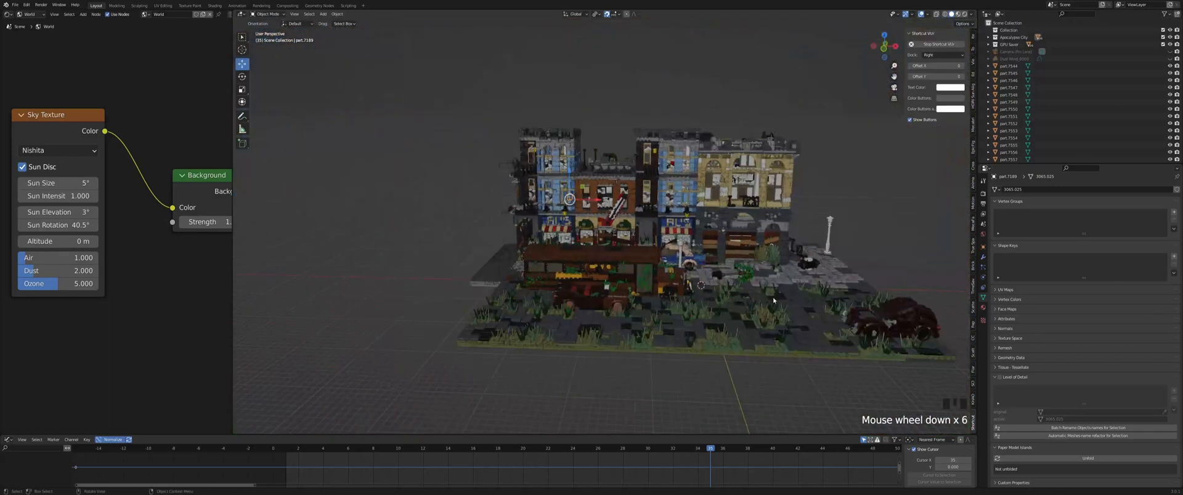
# Try the X-ray and wireframe display on the whole street
pyautogui.click(936, 14)
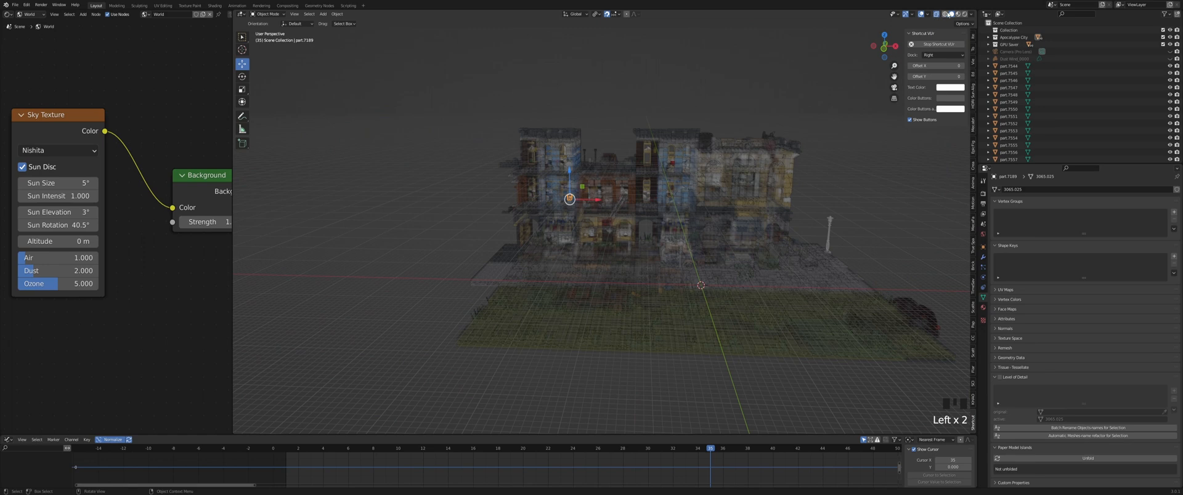
pyautogui.click(945, 14)
pyautogui.click(945, 15)
pyautogui.click(950, 16)
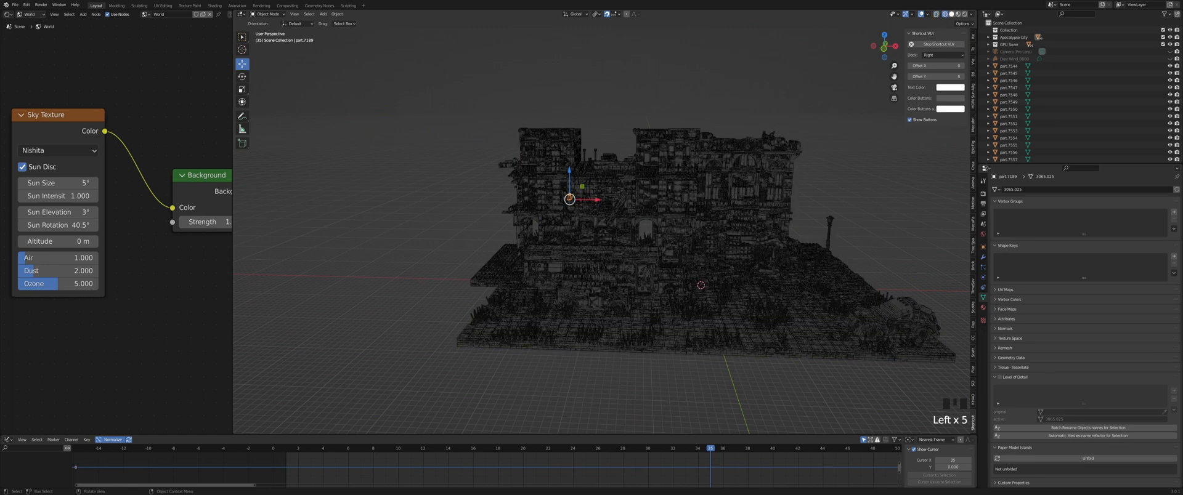
pyautogui.click(952, 17)
pyautogui.moveTo(771, 219); pyautogui.dragTo(726, 221, button='middle')
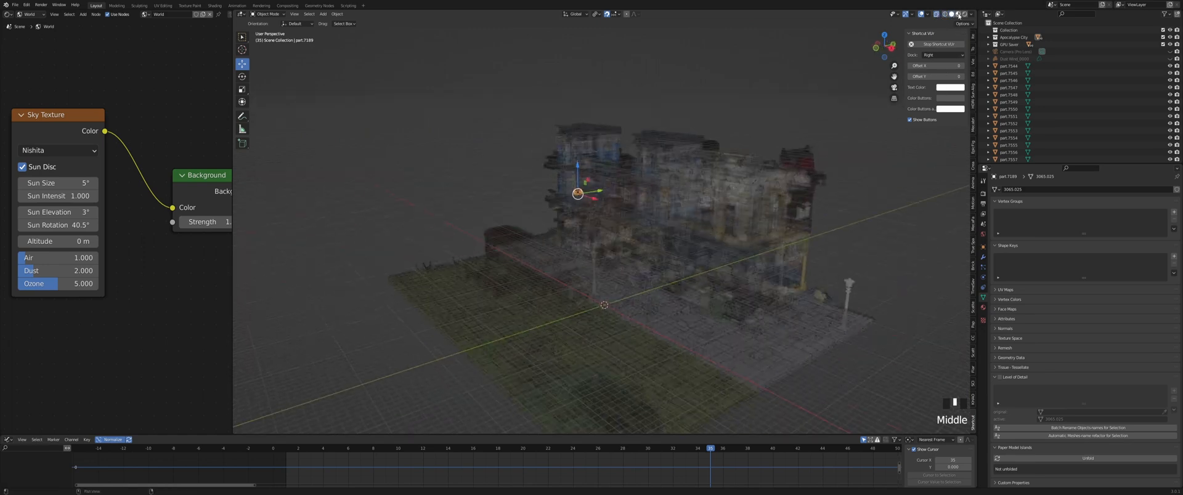
# Select all the pasted building parts in the scene list and move them to the Apocalypse City collection
pyautogui.click(1019, 55)
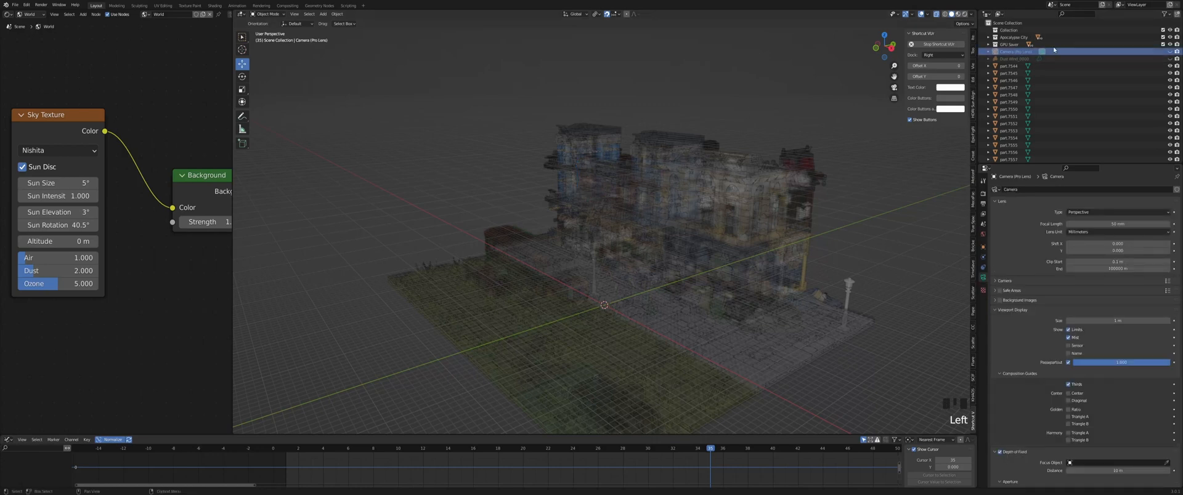
pyautogui.click(1032, 67)
pyautogui.scroll(-17, 1072, 123)
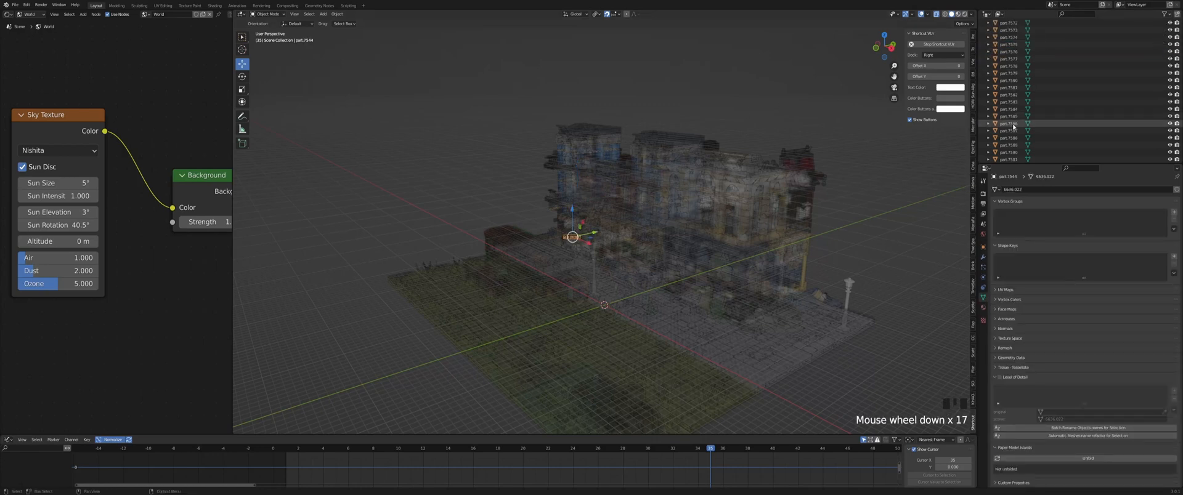
pyautogui.moveTo(1089, 162); pyautogui.dragTo(1094, 38, button='middle')
pyautogui.moveTo(1121, 122); pyautogui.dragTo(1108, 23, button='middle')
pyautogui.moveTo(1038, 83); pyautogui.dragTo(988, 120, button='middle')
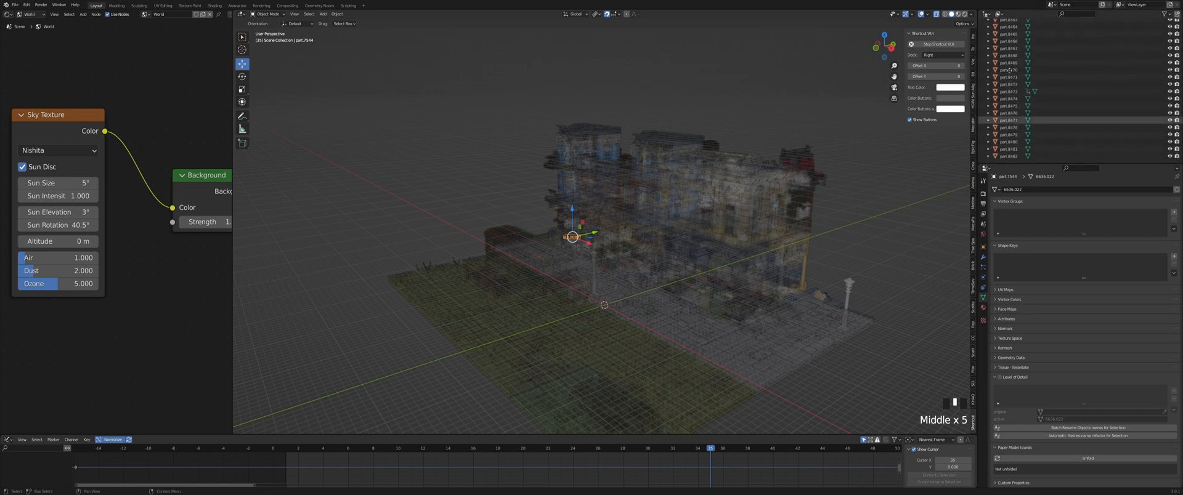
pyautogui.keyDown('shift'); pyautogui.click(1004, 155); pyautogui.keyUp('shift')
pyautogui.keyDown('shift'); pyautogui.click(1005, 156); pyautogui.keyUp('shift')
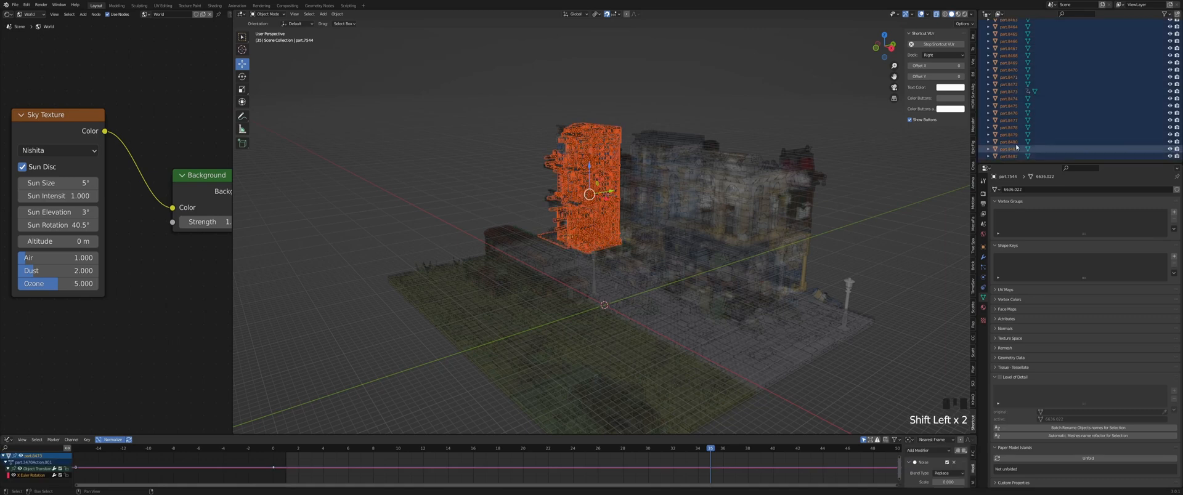
pyautogui.moveTo(1015, 44); pyautogui.dragTo(1010, 99, button='middle')
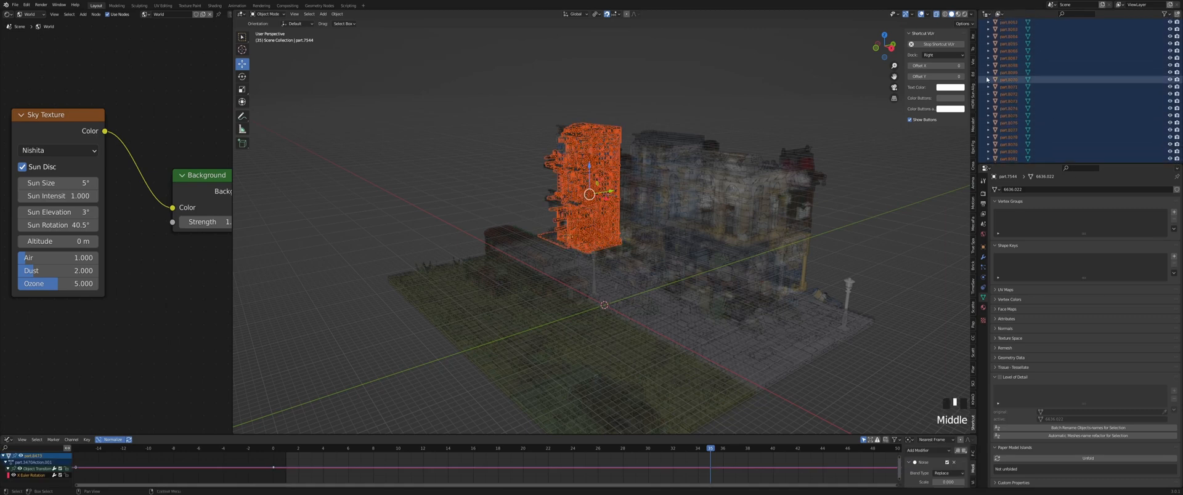
pyautogui.press('m')
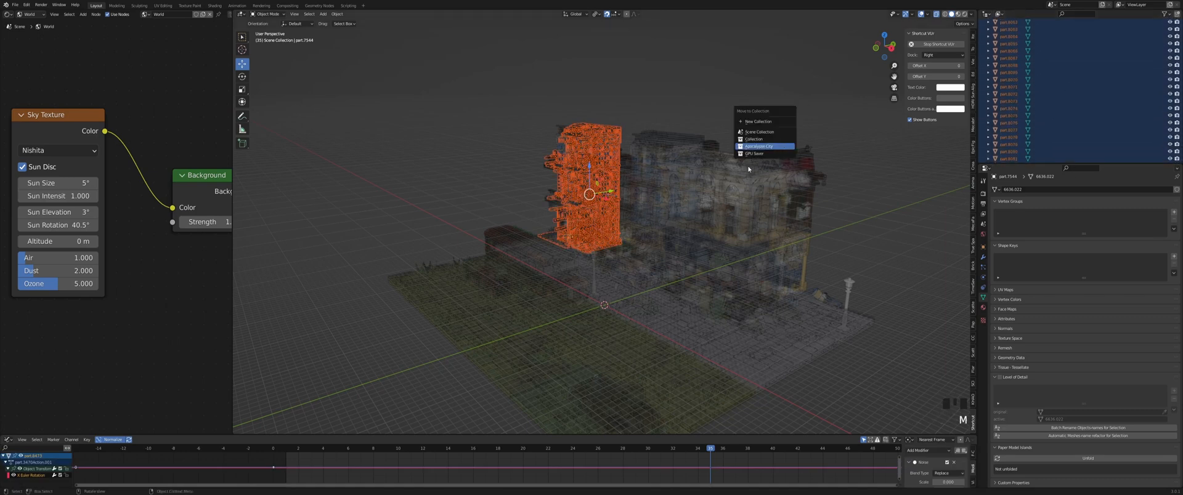
pyautogui.press('Return')
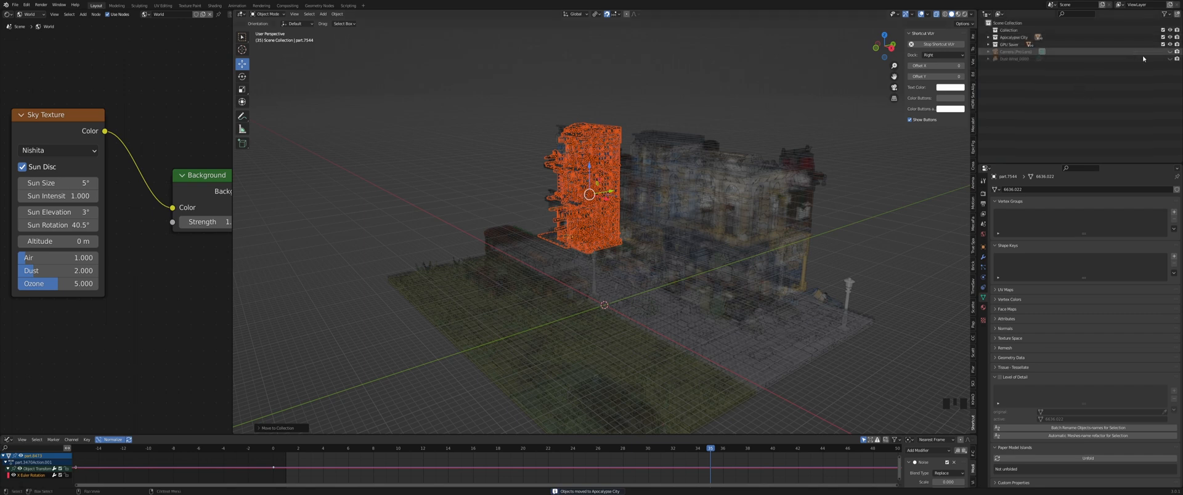
# Unhide the Pro Lens camera and the dust object in the viewport and deselect the building copy
pyautogui.click(1170, 52)
pyautogui.click(1170, 58)
pyautogui.click(1137, 100)
# Look through the Pro Lens camera as the active camera, show it rendered without X-ray, and save the file
pyautogui.click(1014, 53)
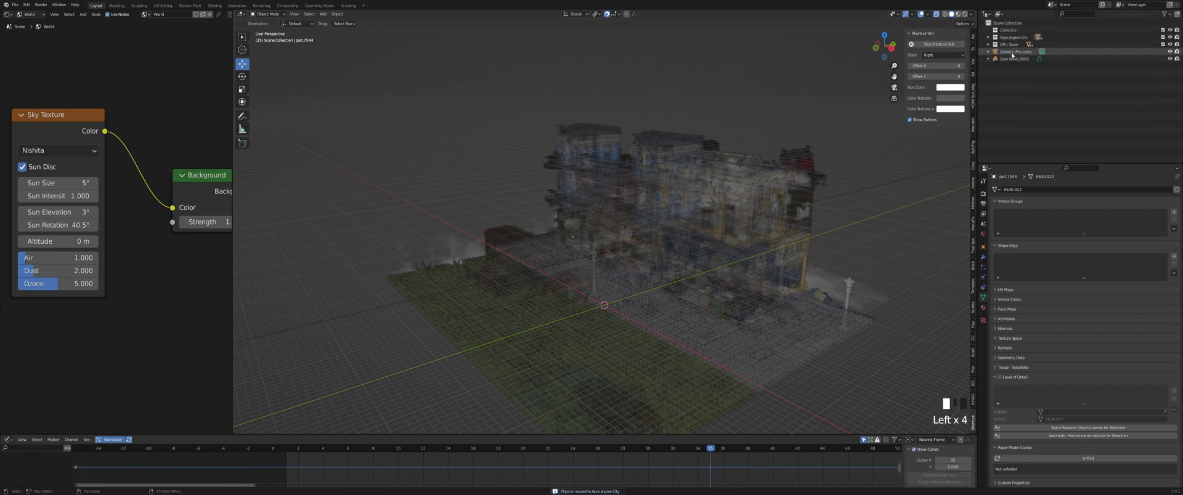
pyautogui.press('ctrl+KP_0')
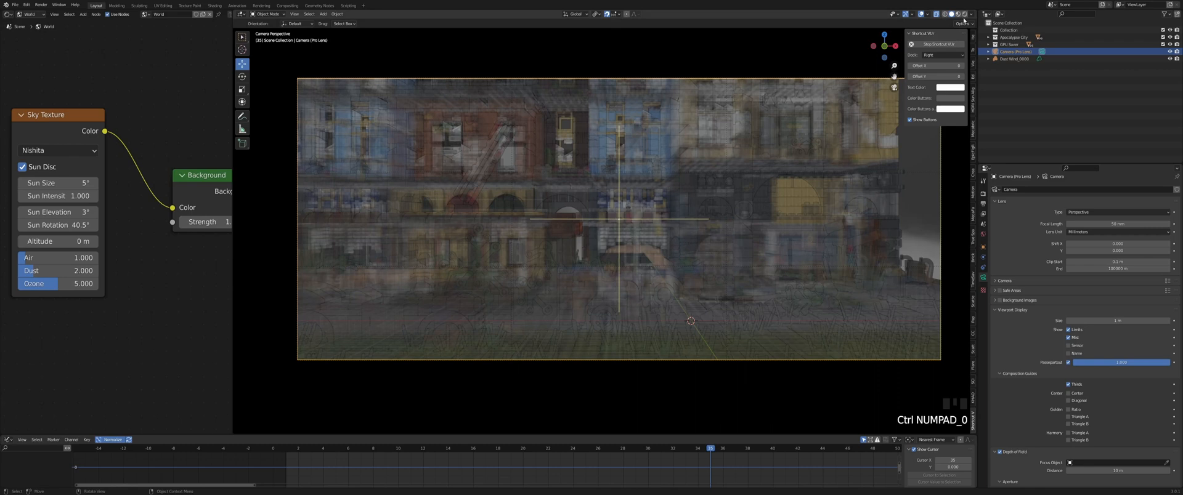
pyautogui.click(937, 14)
pyautogui.hotkey('ctrl', 's')
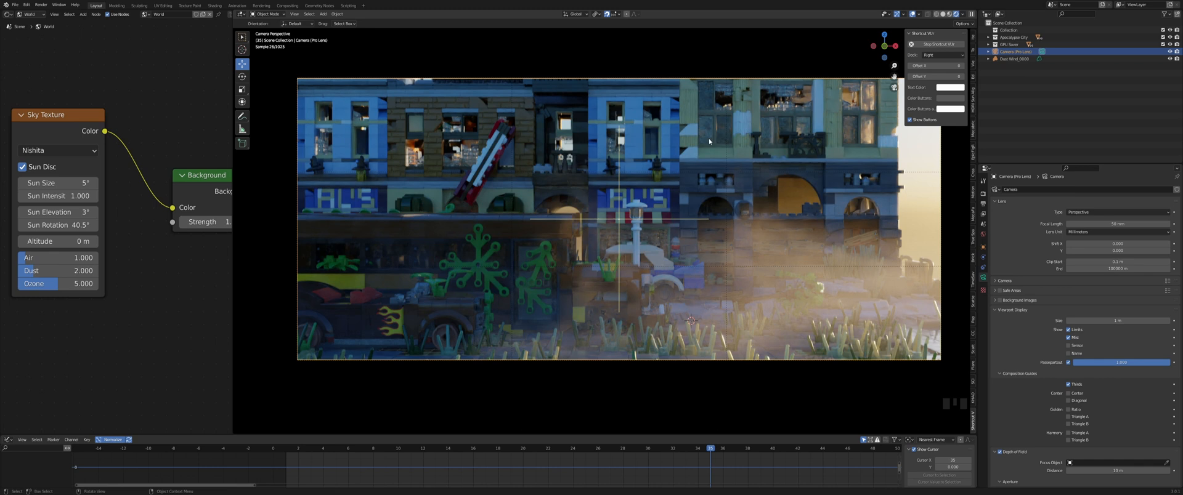
# Examine the rendered street through the camera and from outside, including the building row, dust and sky light
pyautogui.click(700, 173)
pyautogui.scroll(-4, 810, 190)
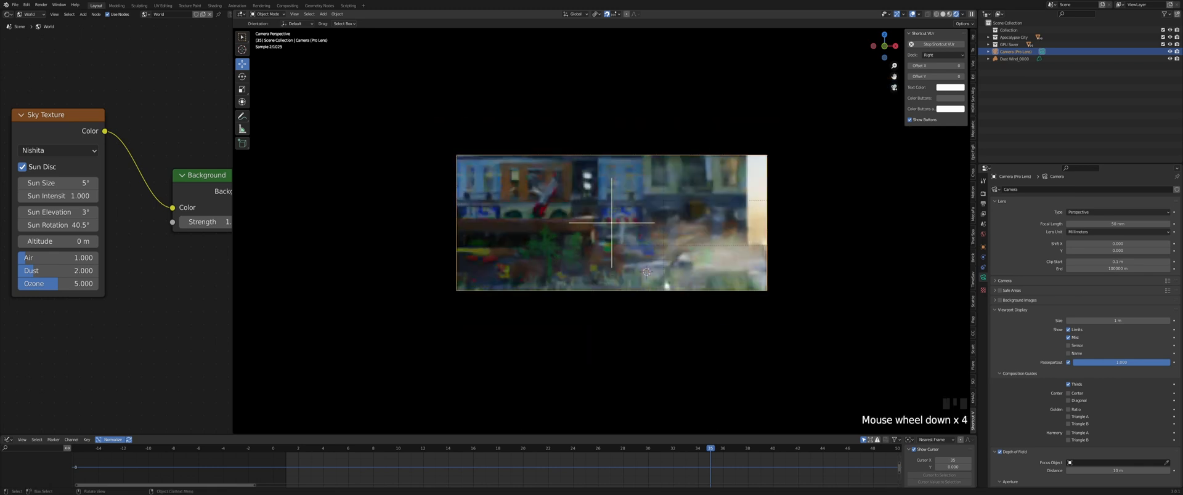
pyautogui.scroll(2, 810, 190)
pyautogui.moveTo(811, 189); pyautogui.dragTo(742, 209, button='middle')
pyautogui.scroll(-4, 777, 202)
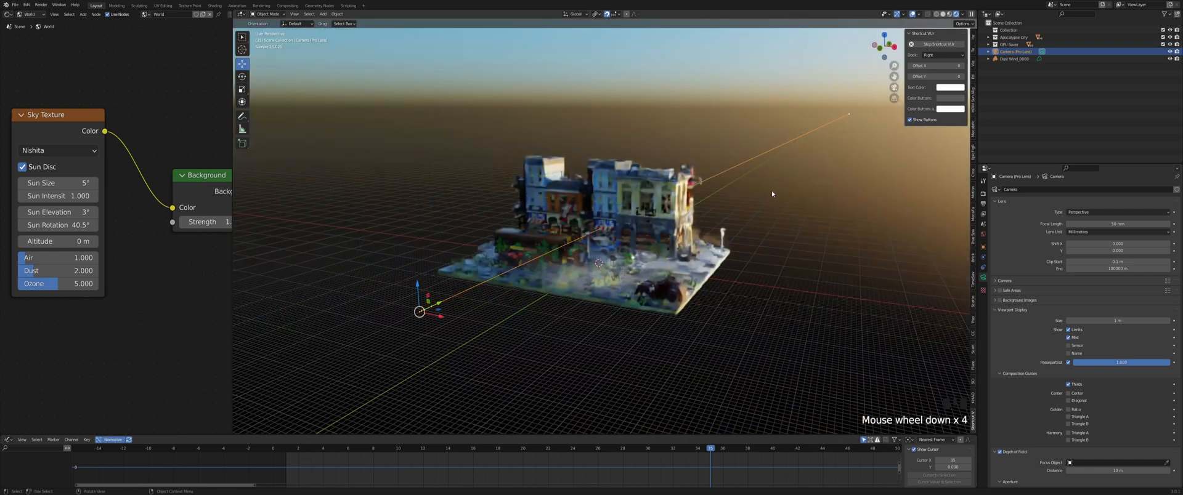
pyautogui.scroll(3, 772, 193)
pyautogui.moveTo(772, 193)
pyautogui.mouseDown(button='middle')
pyautogui.moveTo(784, 193)
pyautogui.moveTo(757, 196)
pyautogui.mouseUp(button='middle')
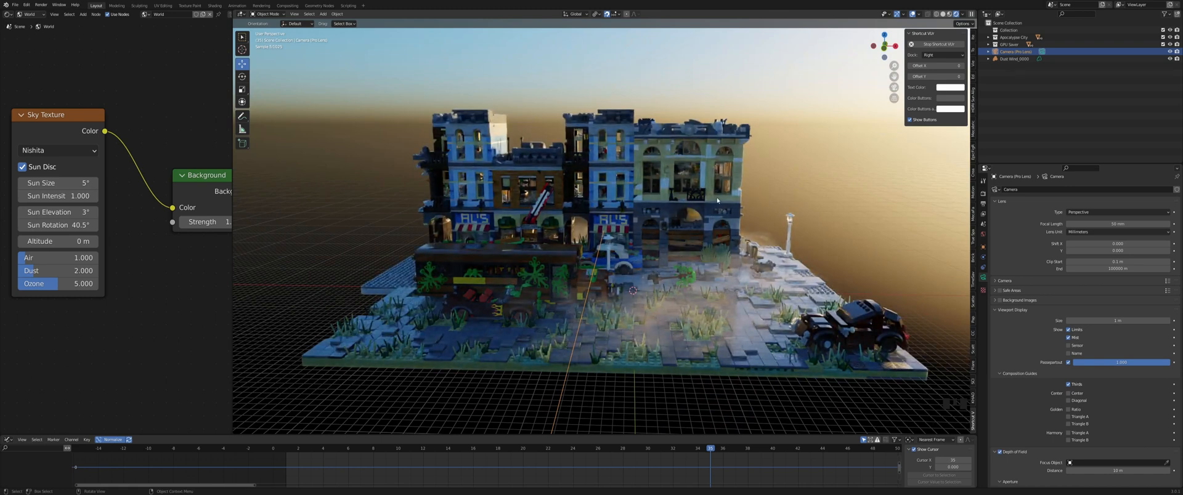
pyautogui.moveTo(716, 200); pyautogui.dragTo(550, 211, button='middle')
pyautogui.scroll(5, 551, 222)
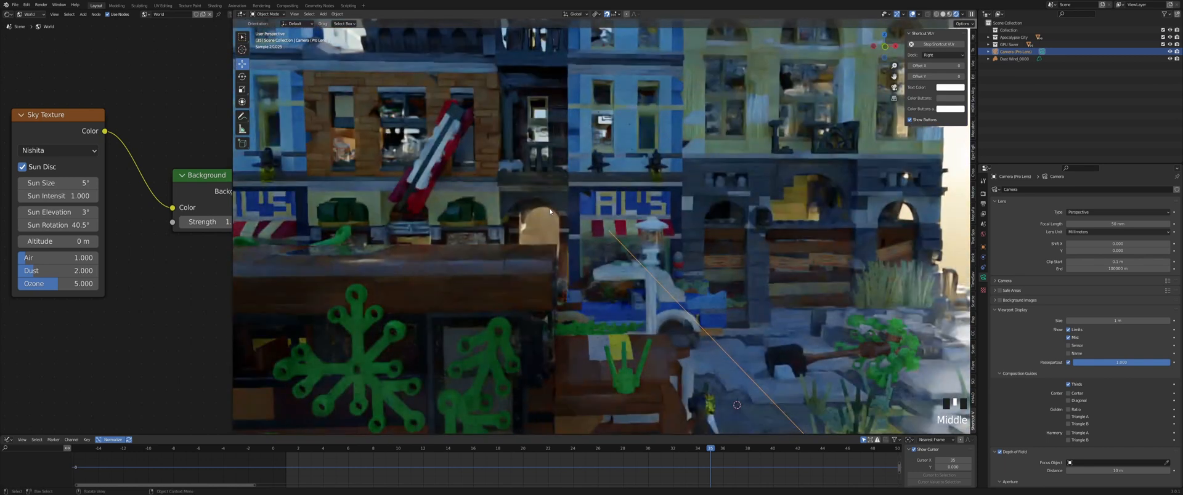
pyautogui.scroll(-4, 634, 205)
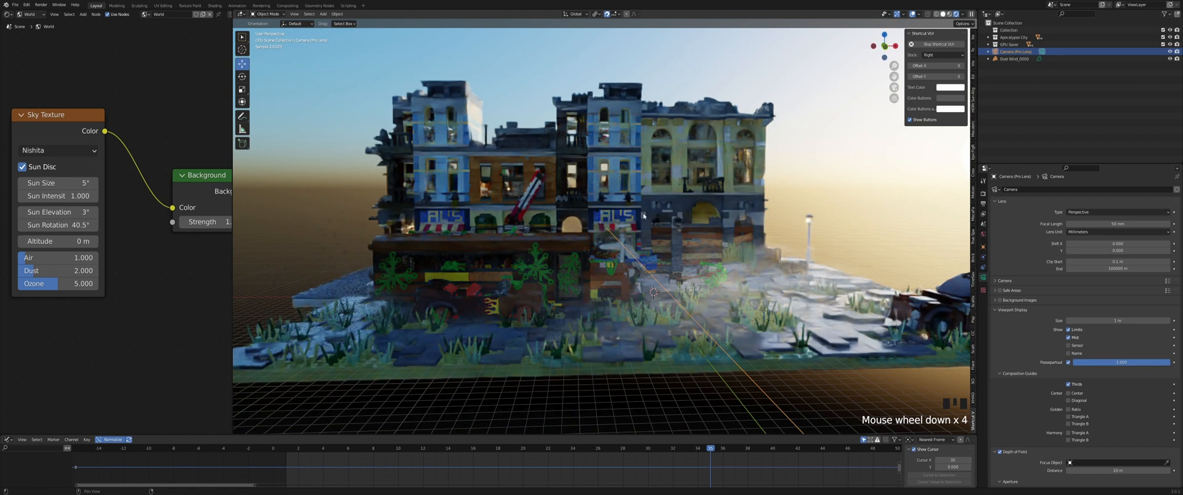
# Walk the view through the boarded front into the ruined building's room and preview the interior in rendered shading
pyautogui.hotkey('shift', 'f')
pyautogui.press('s')
pyautogui.press('w')
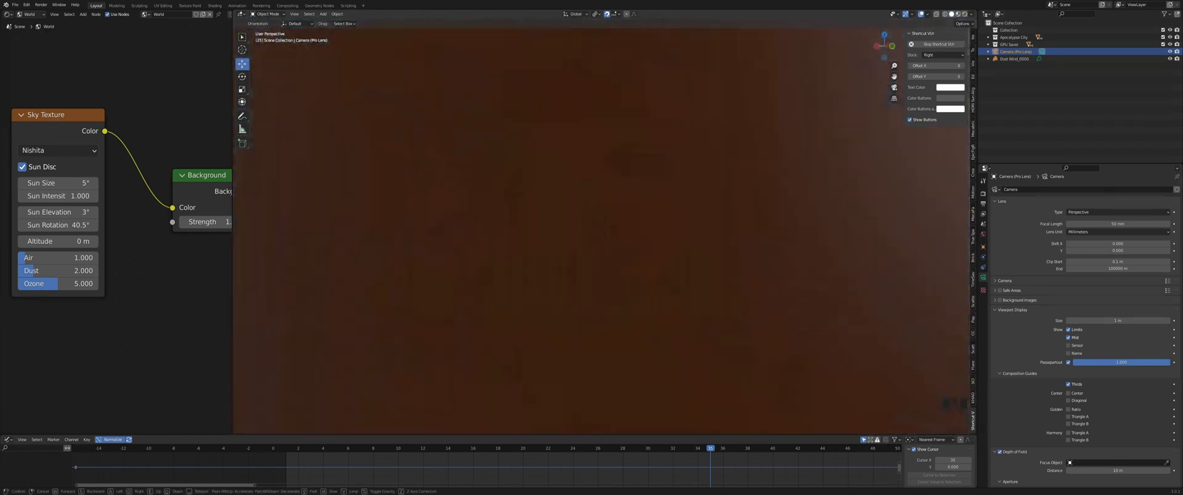
pyautogui.press('s')
pyautogui.press('w')
pyautogui.press('s')
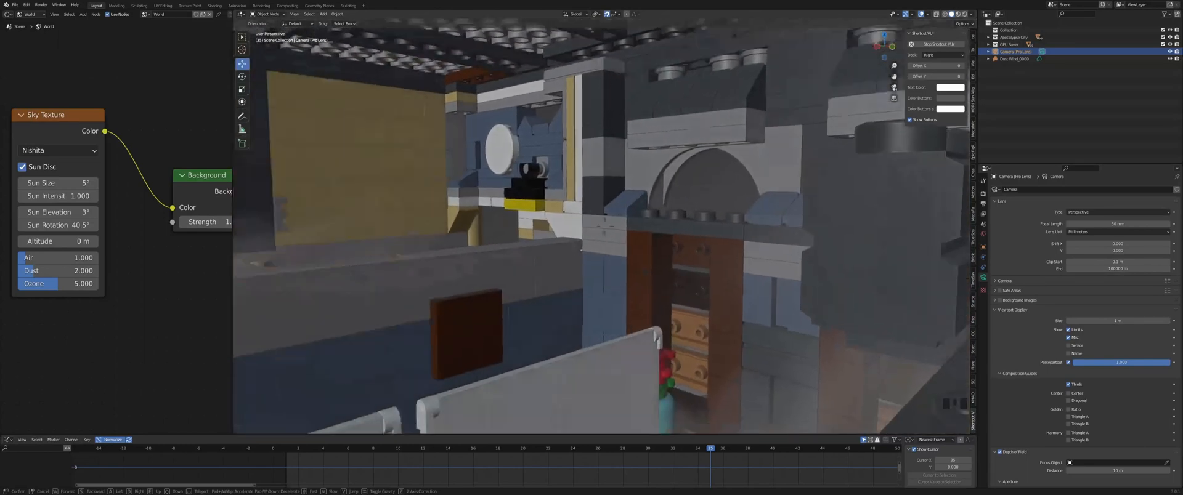
pyautogui.press('s')
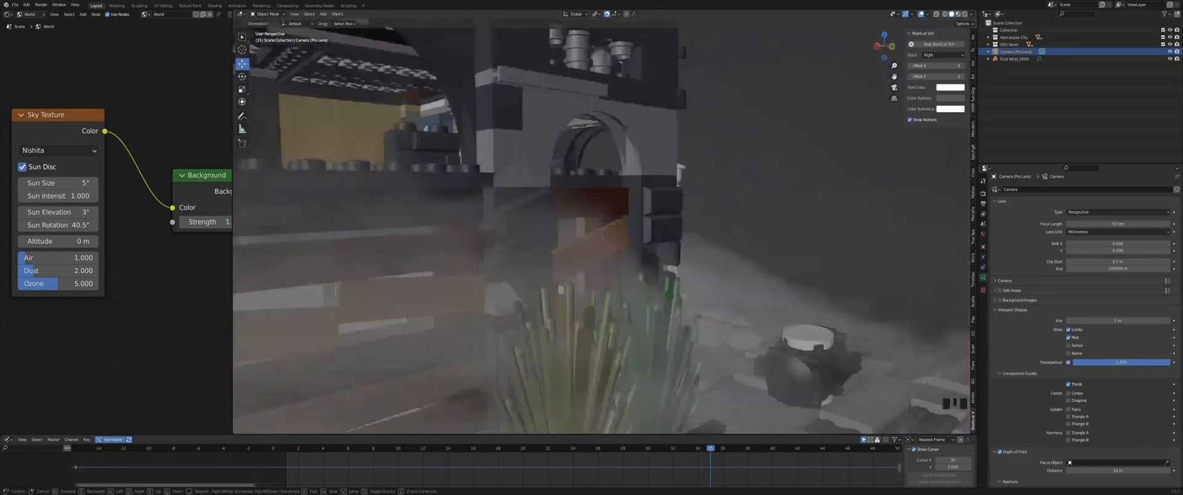
pyautogui.press('w')
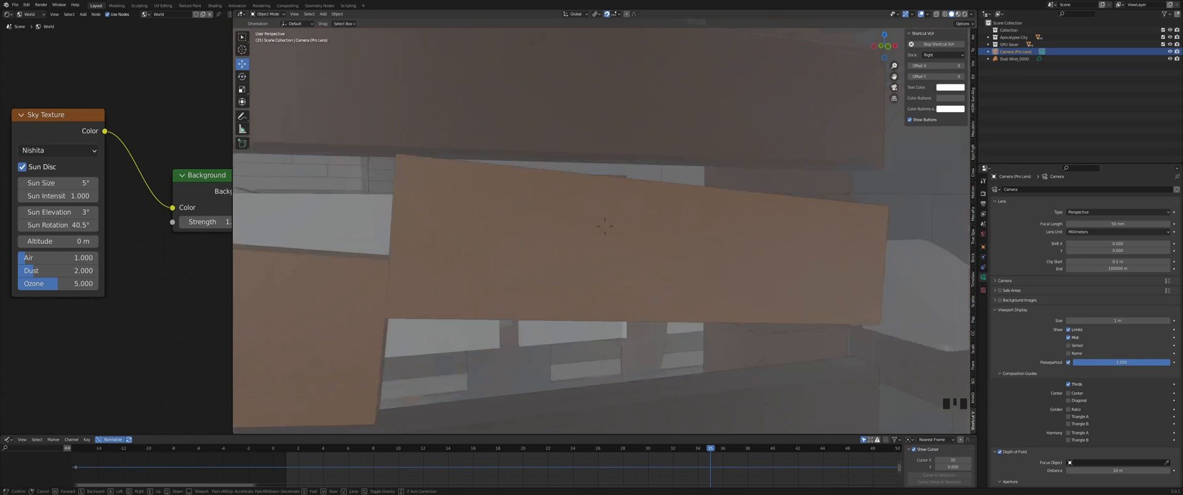
pyautogui.press('s')
pyautogui.press('w')
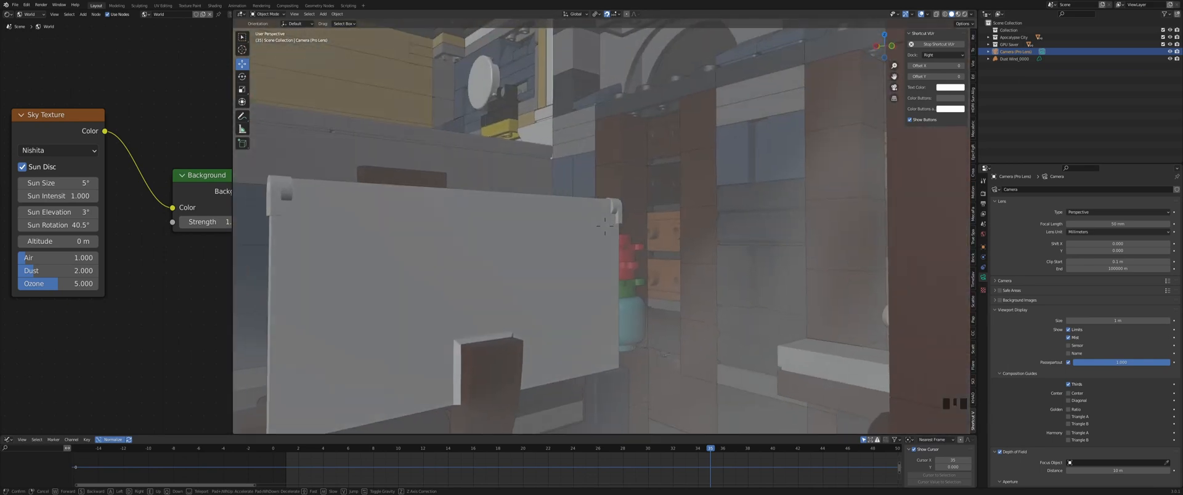
pyautogui.press('s')
pyautogui.click(604, 226)
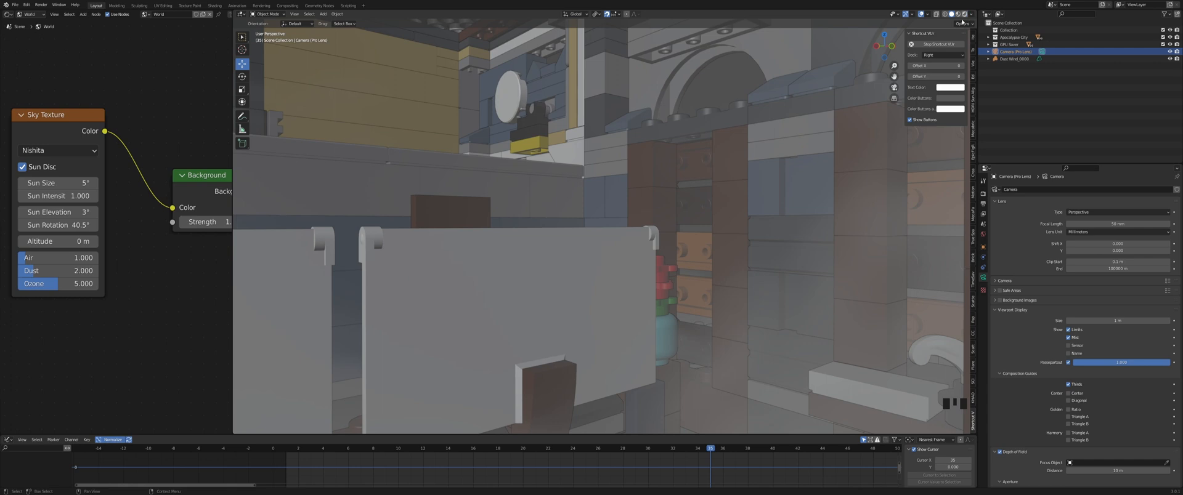
pyautogui.click(962, 20)
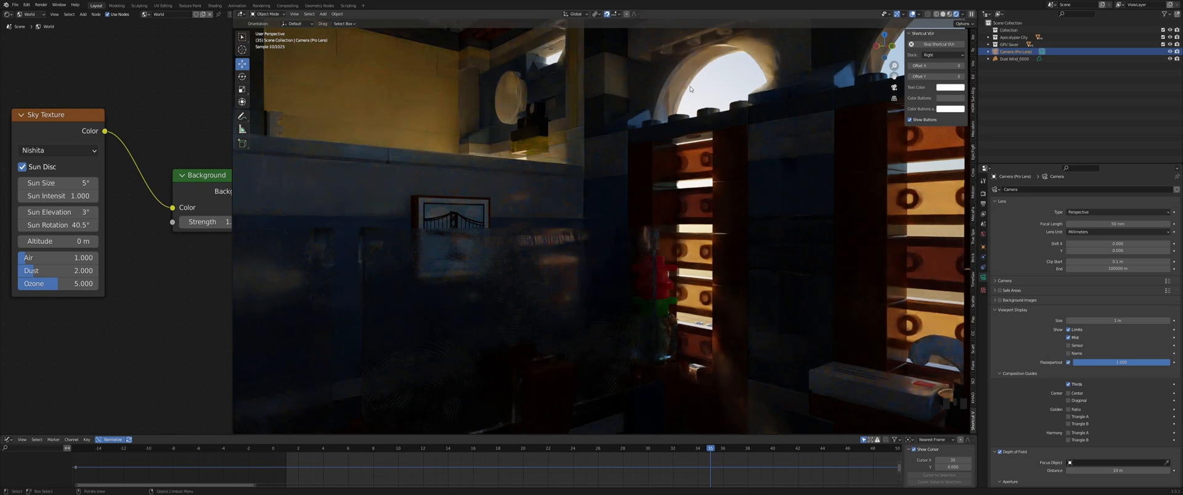
# Leave the building interior, look through the Pro Lens camera, and switch the viewport to solid shading
pyautogui.scroll(-8, 682, 93)
pyautogui.scroll(2, 687, 102)
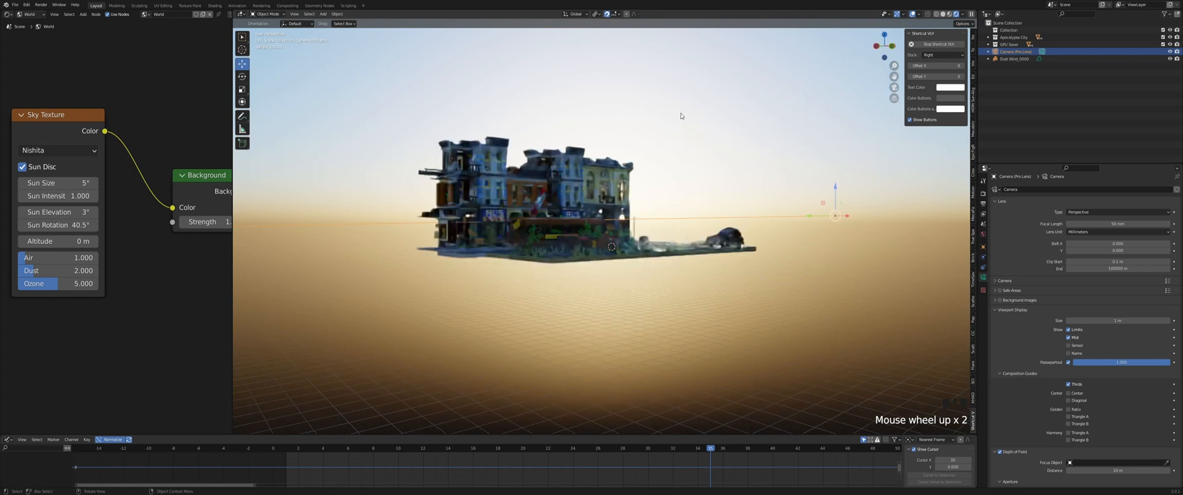
pyautogui.press('ctrl+KP_0')
pyautogui.scroll(-3, 702, 98)
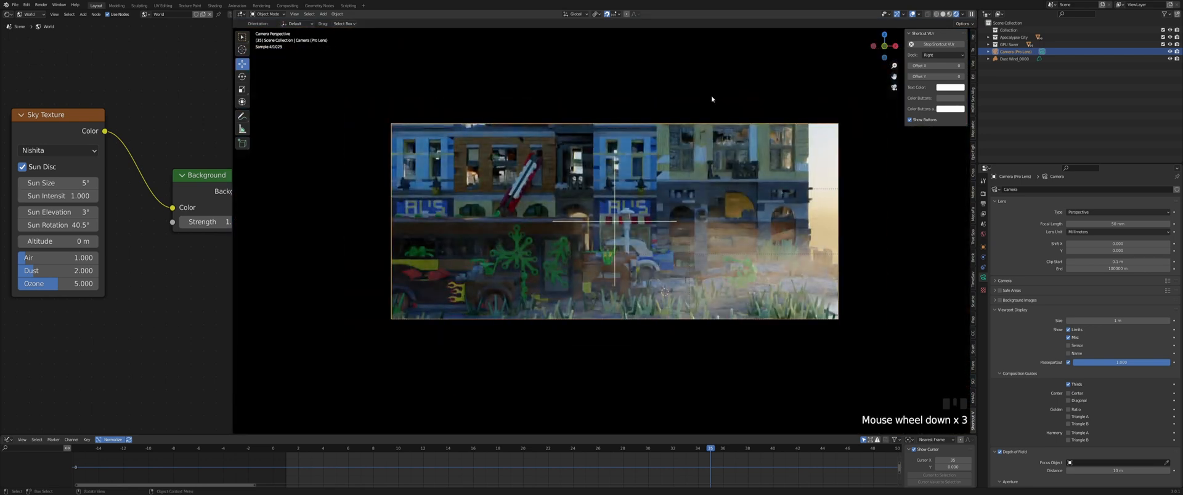
pyautogui.click(709, 98)
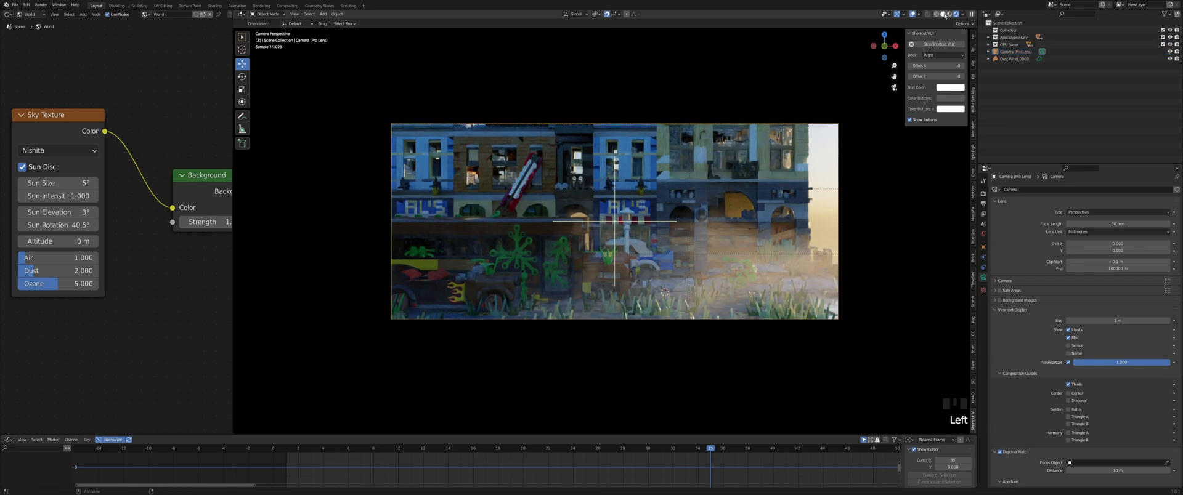
pyautogui.click(942, 13)
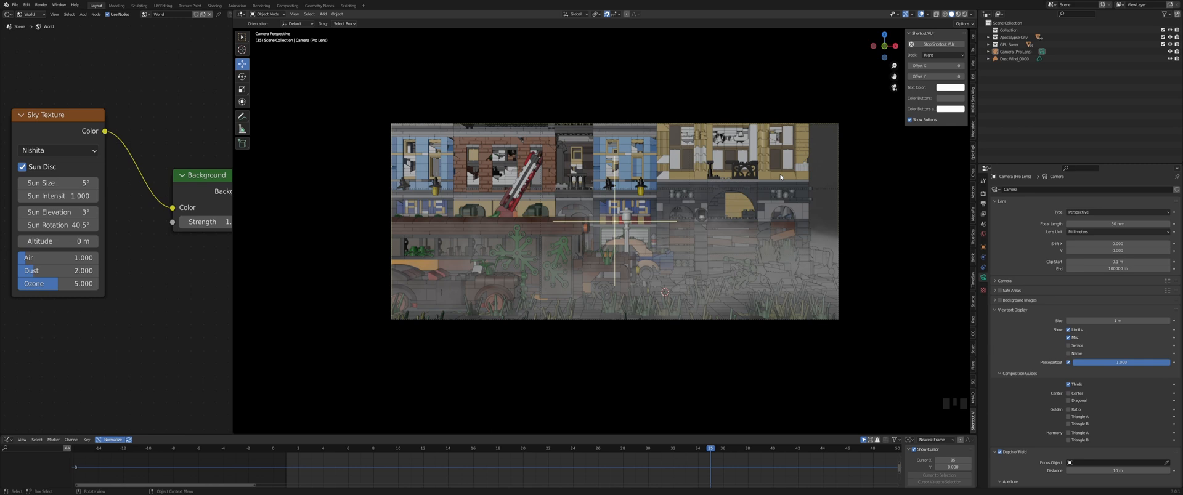
# Add a point light to the street scene
pyautogui.scroll(3, 857, 133)
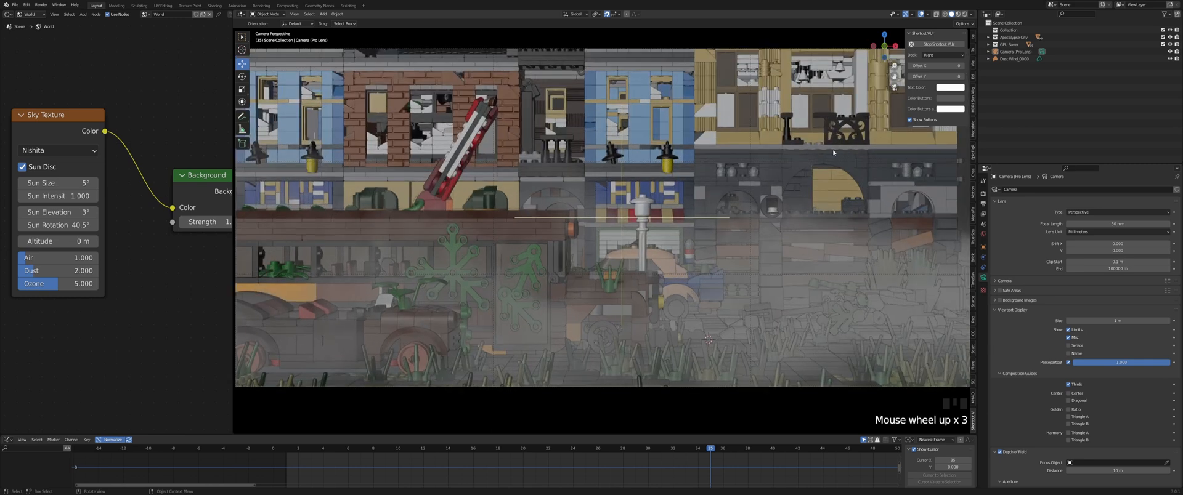
pyautogui.scroll(-2, 687, 239)
pyautogui.scroll(3, 651, 201)
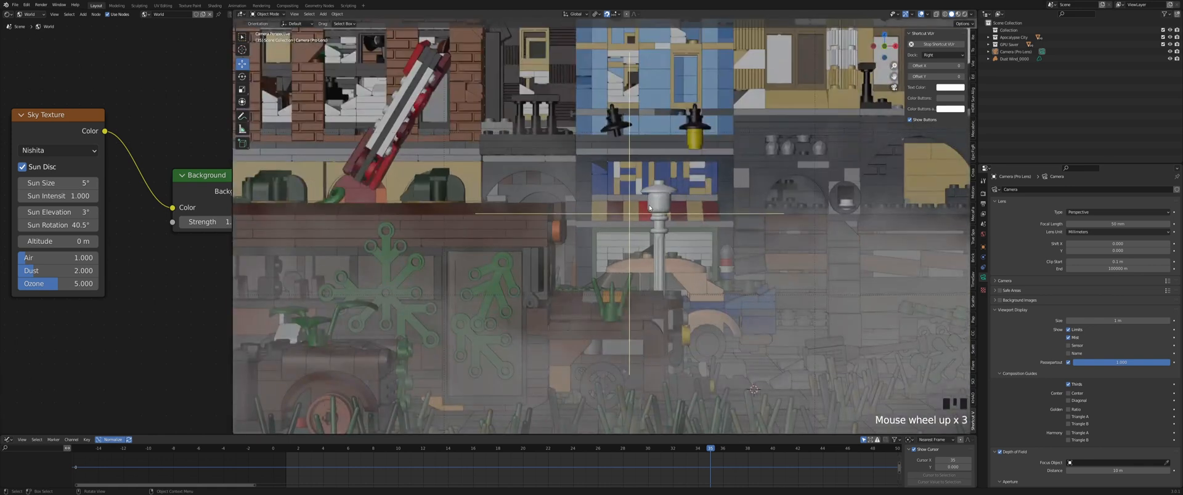
pyautogui.scroll(-3, 767, 248)
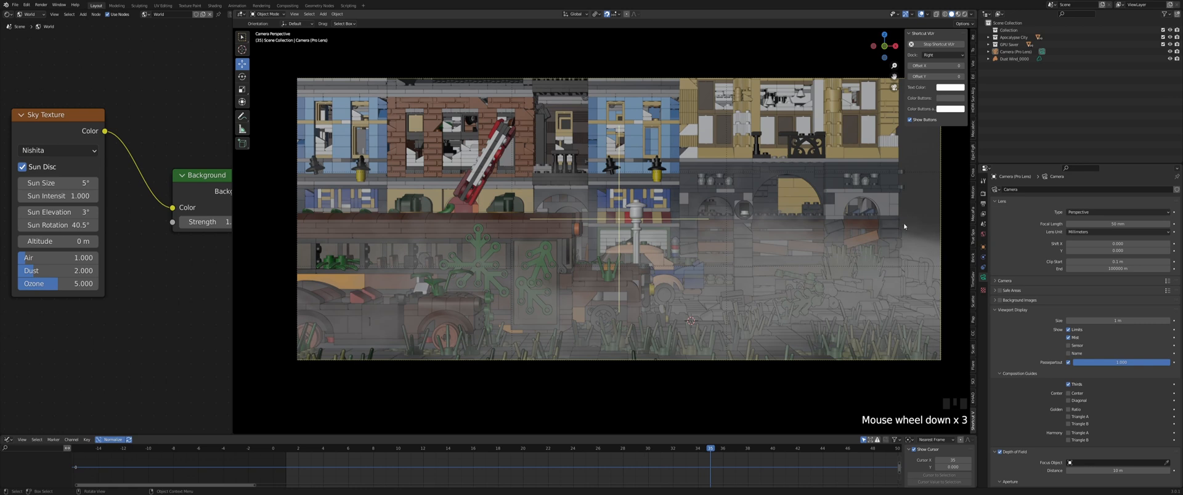
pyautogui.click(323, 14)
pyautogui.click(323, 14)
pyautogui.moveTo(338, 112)
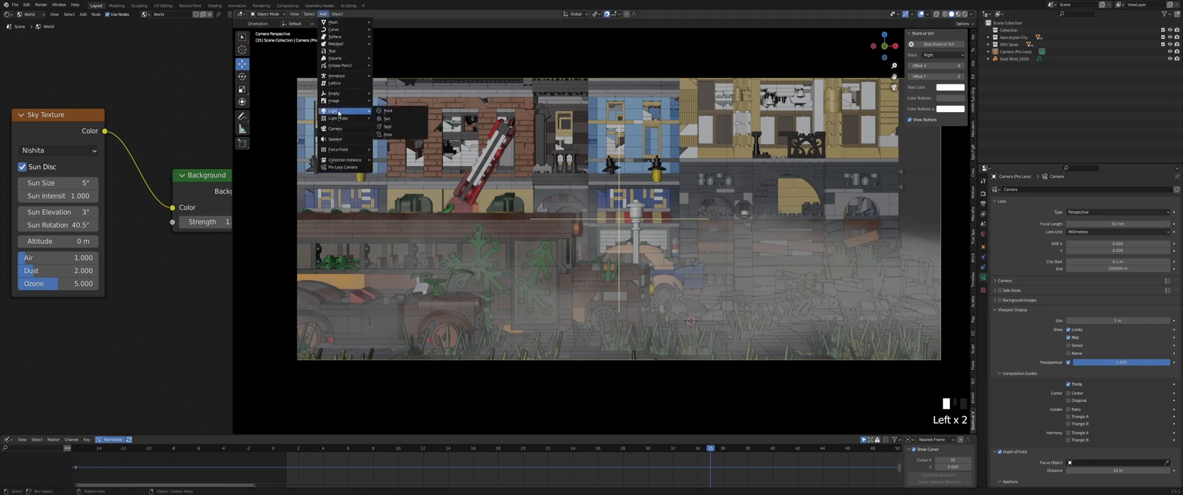
pyautogui.click(408, 114)
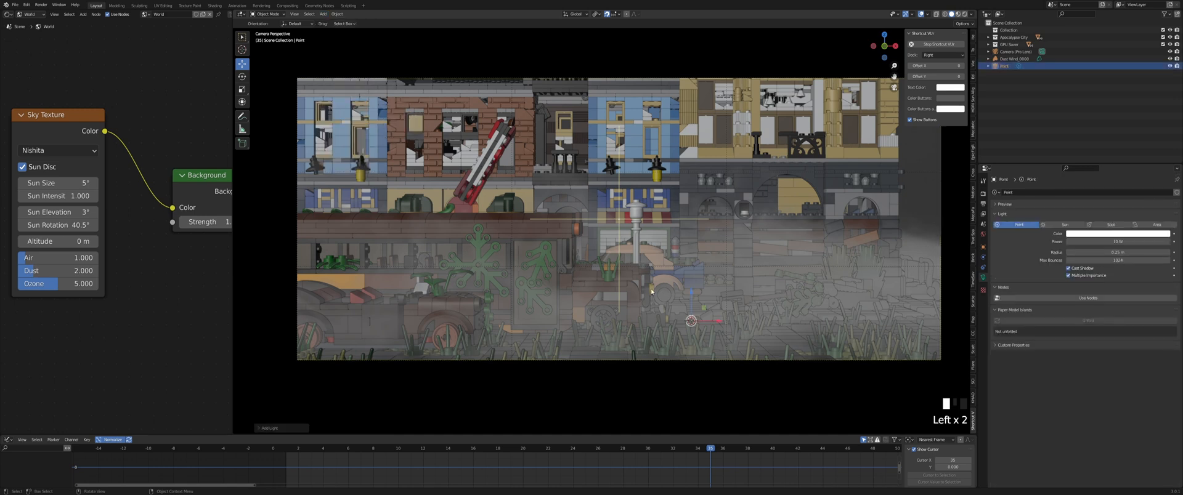
pyautogui.scroll(-2, 706, 272)
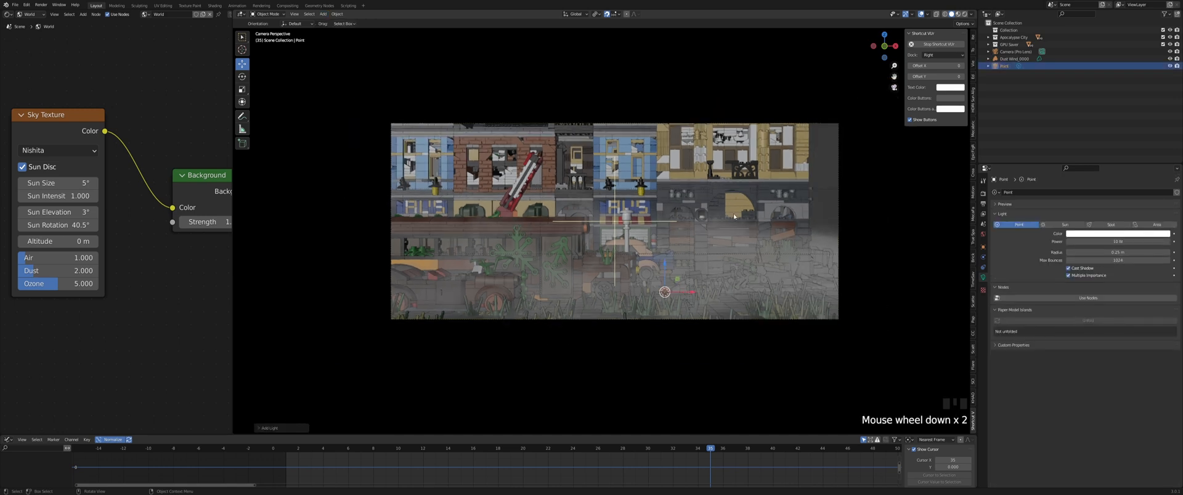
# Move the point light from above to beside the yellow building, turn off snapping, and raise it above the ground
pyautogui.moveTo(734, 213); pyautogui.dragTo(713, 235, button='middle')
pyautogui.scroll(-1, 714, 234)
pyautogui.click(884, 35)
pyautogui.keyDown('shift'); pyautogui.moveTo(704, 265); pyautogui.dragTo(631, 165, button='middle'); pyautogui.keyUp('shift')
pyautogui.moveTo(629, 180); pyautogui.dragTo(769, 82)
pyautogui.click(607, 15)
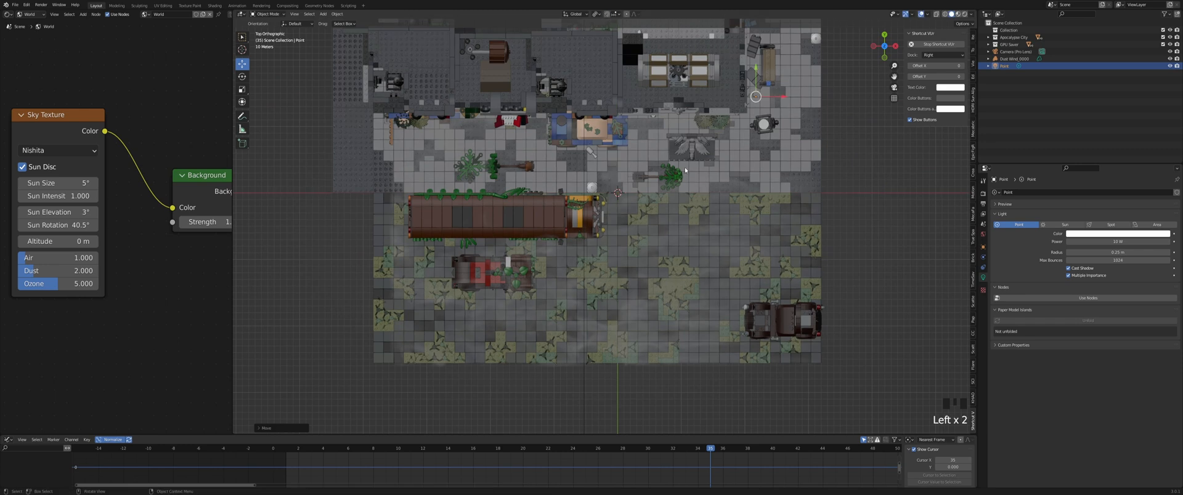
pyautogui.moveTo(784, 86); pyautogui.dragTo(788, 160, button='middle')
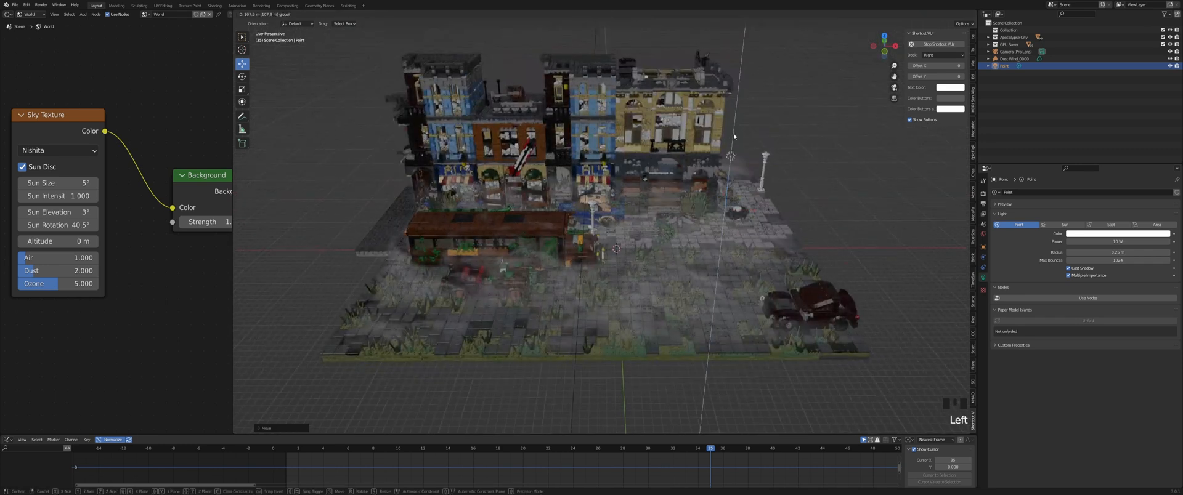
# Position the point light in the upper-right corner of the Pro Lens camera frame and save the file
pyautogui.click(1022, 52)
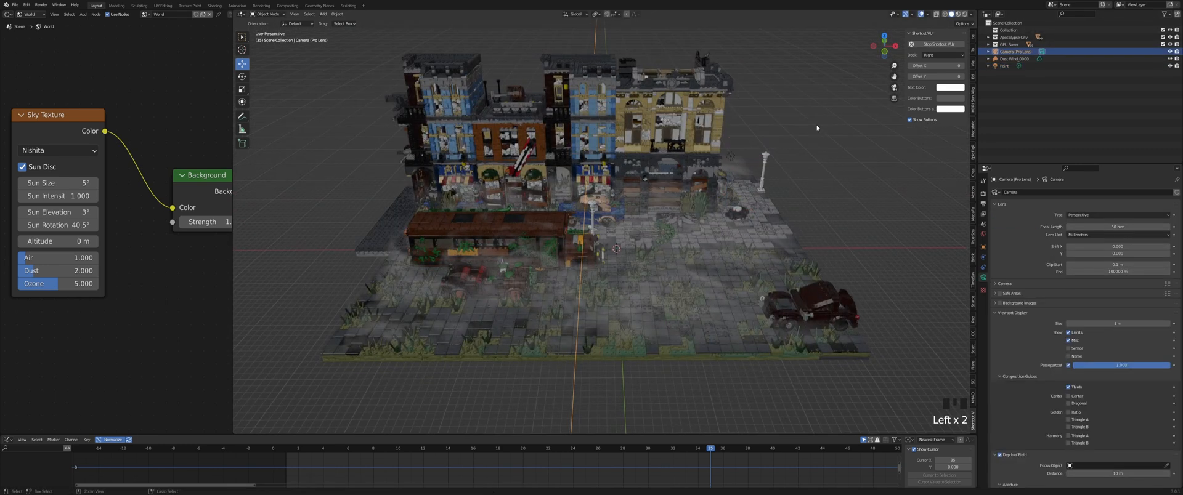
pyautogui.press('ctrl+KP_0')
pyautogui.click(824, 190)
pyautogui.click(826, 192)
pyautogui.click(826, 193)
pyautogui.click(826, 193)
pyautogui.click(826, 193)
pyautogui.moveTo(826, 193); pyautogui.dragTo(826, 137)
pyautogui.hotkey('ctrl', 's')
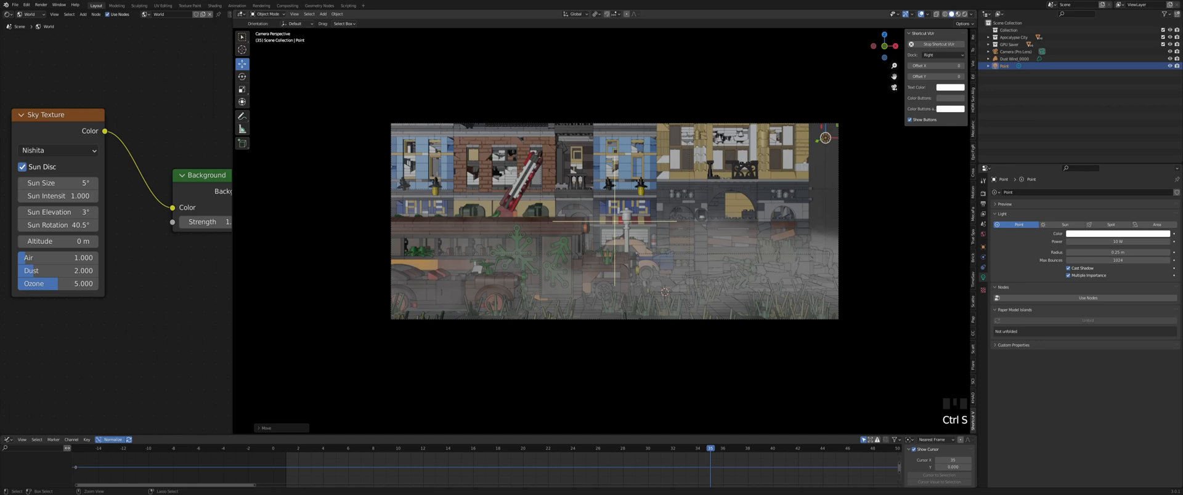
# Set the point light's power to 0 W and disable its multiple importance
pyautogui.click(1101, 242)
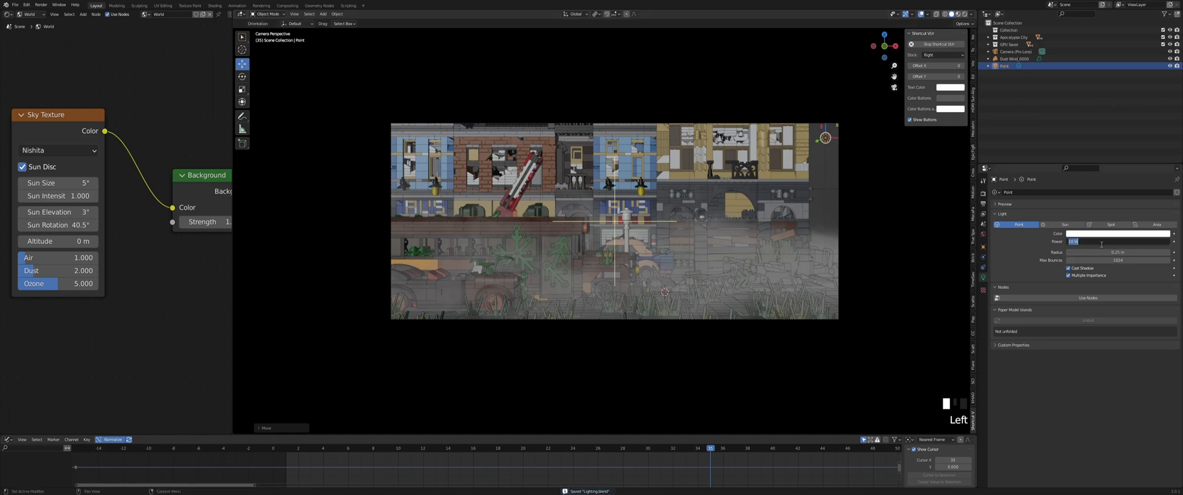
pyautogui.press('BackSpace')
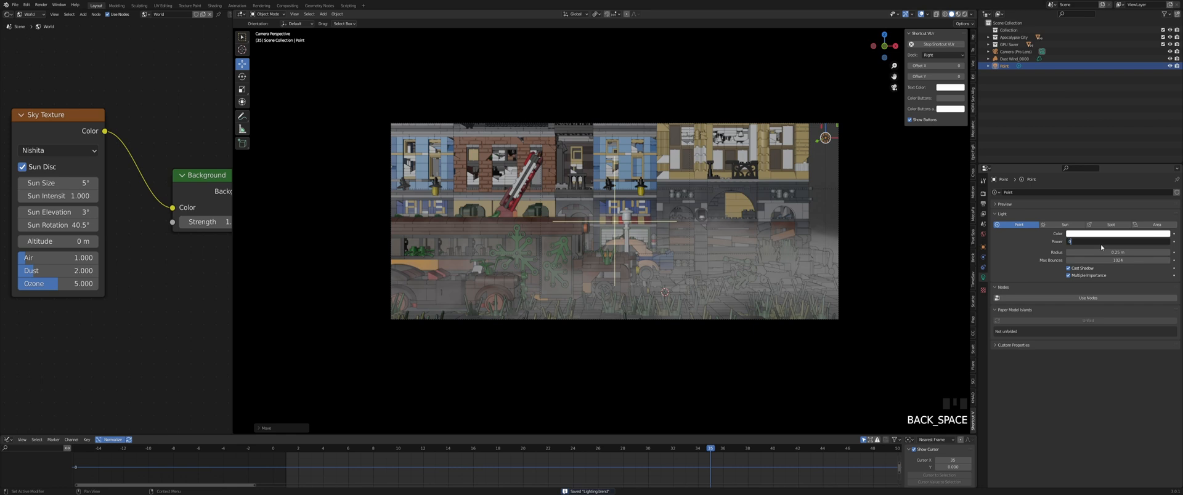
pyautogui.write('0')
pyautogui.press('Return')
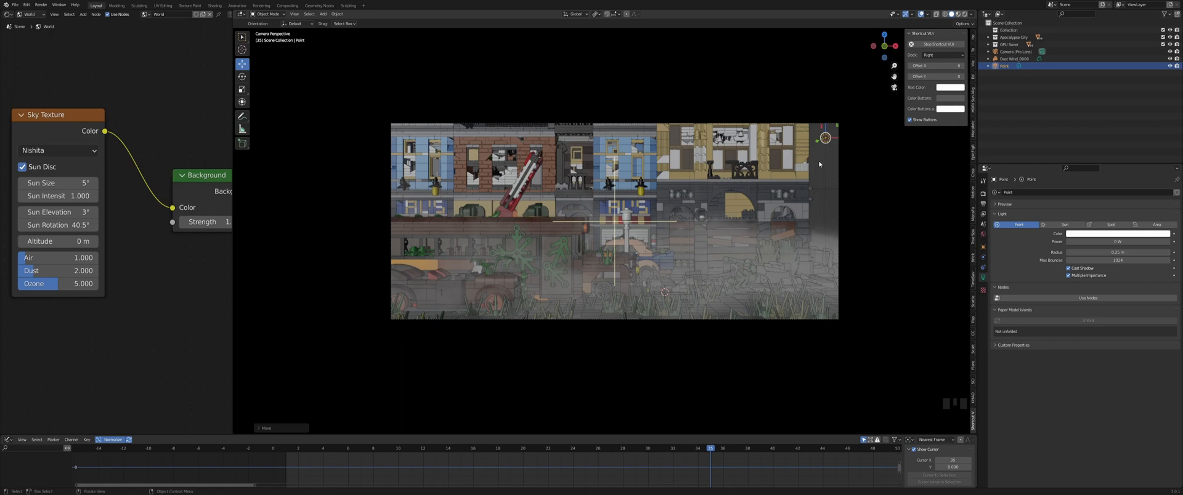
pyautogui.click(1068, 276)
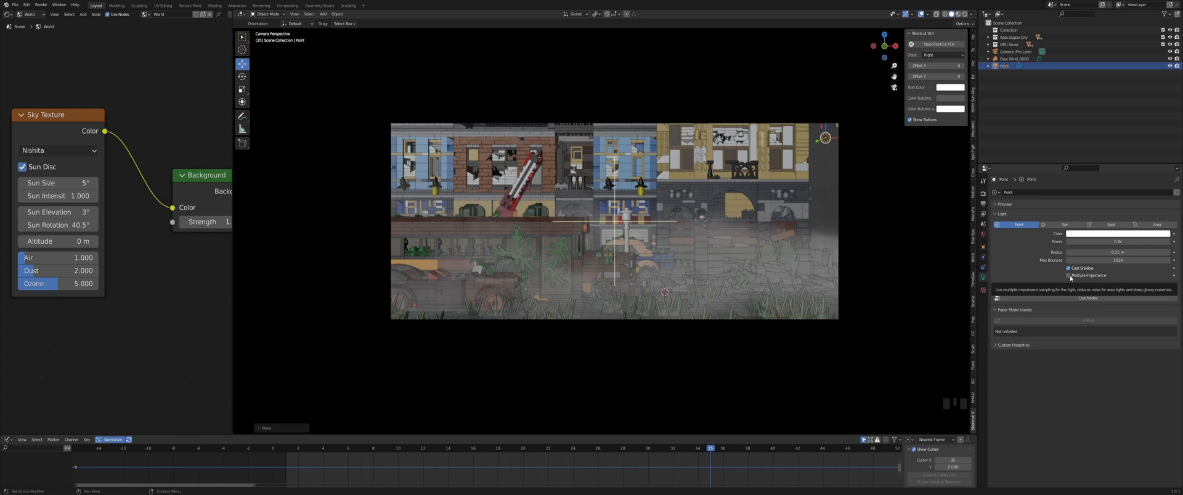
# Open the Flared add-on settings and choose the Flared Rounded flare type
pyautogui.scroll(3, 771, 179)
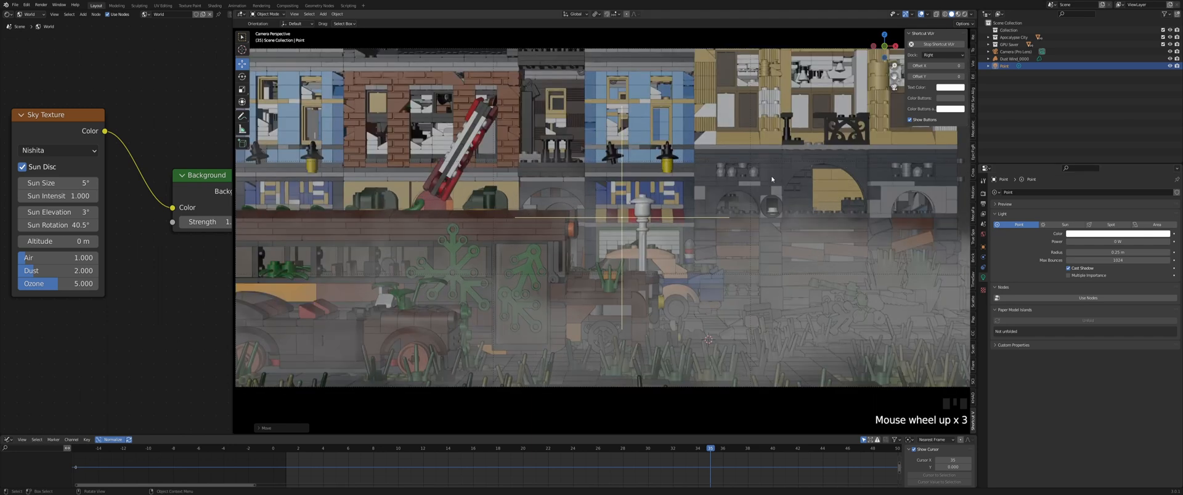
pyautogui.scroll(-2, 770, 177)
pyautogui.scroll(1, 659, 179)
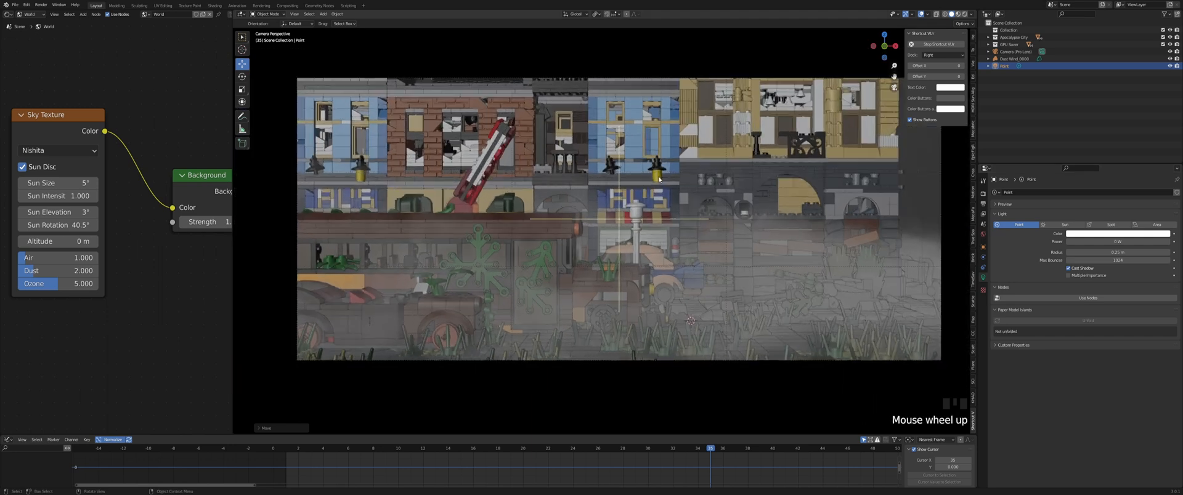
pyautogui.scroll(-1, 770, 144)
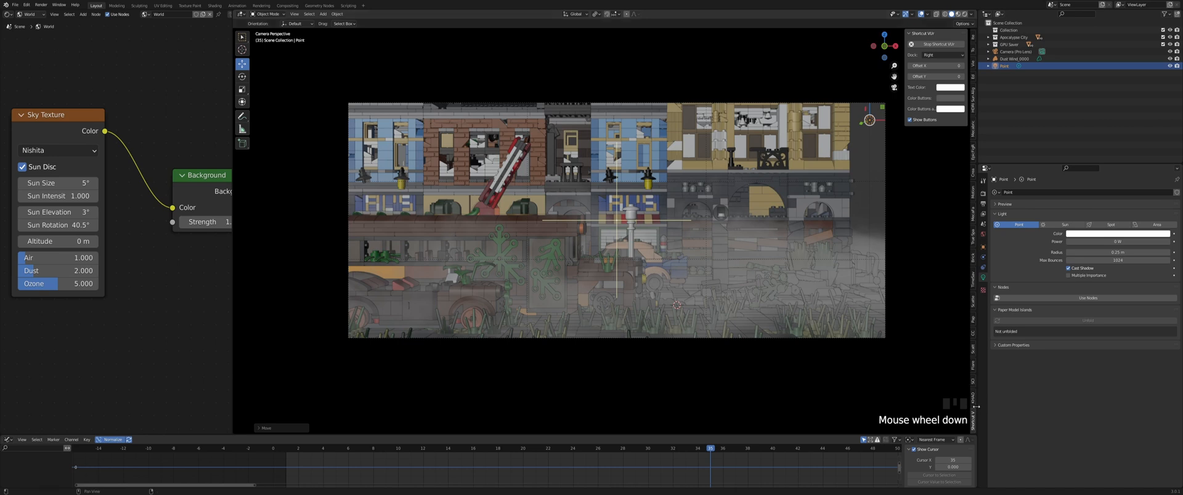
pyautogui.doubleClick(972, 367)
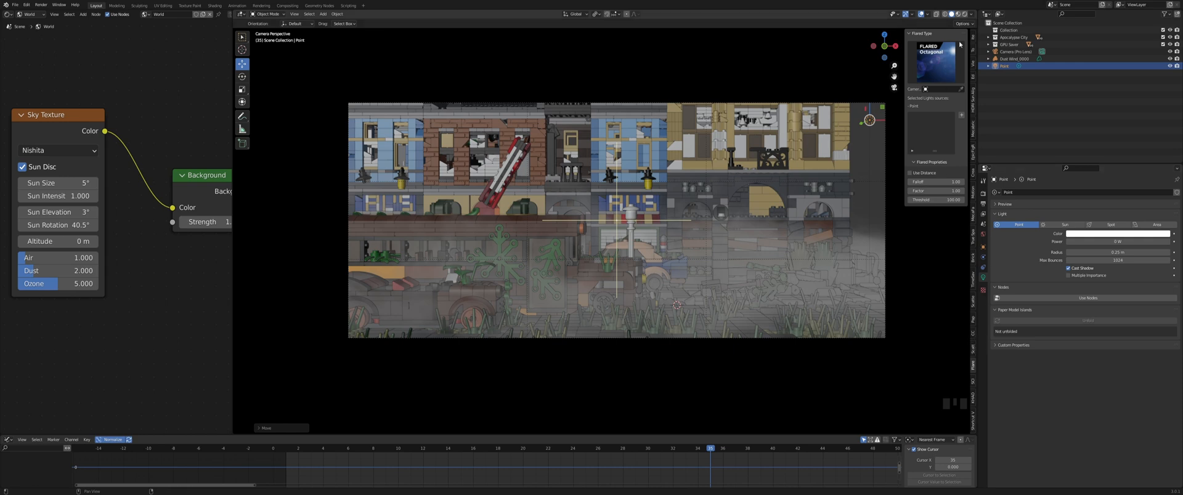
pyautogui.click(947, 69)
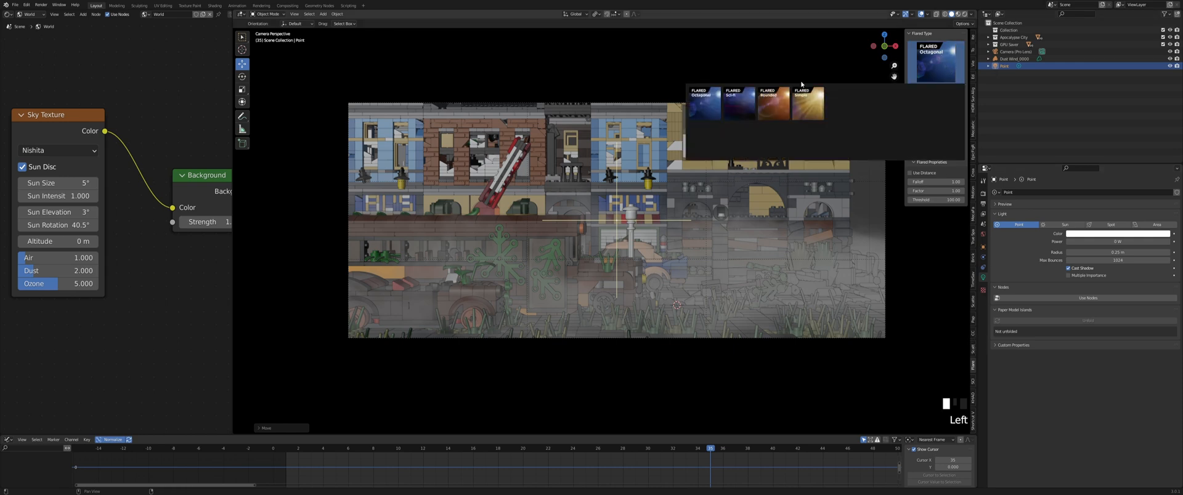
pyautogui.click(768, 113)
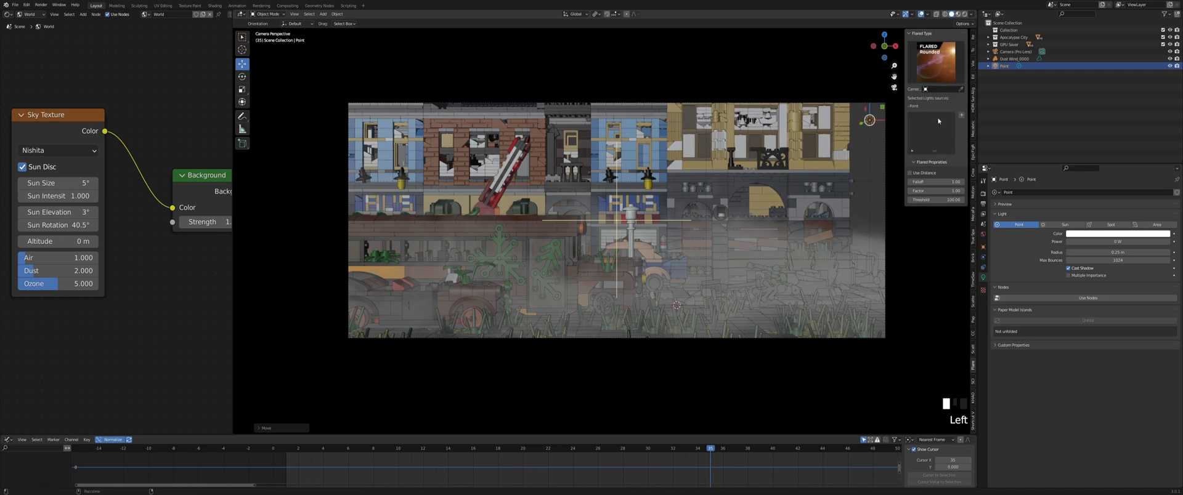
# Assign the Pro Lens camera to the flare setup and add the lens flare to the point light
pyautogui.click(961, 89)
pyautogui.click(929, 89)
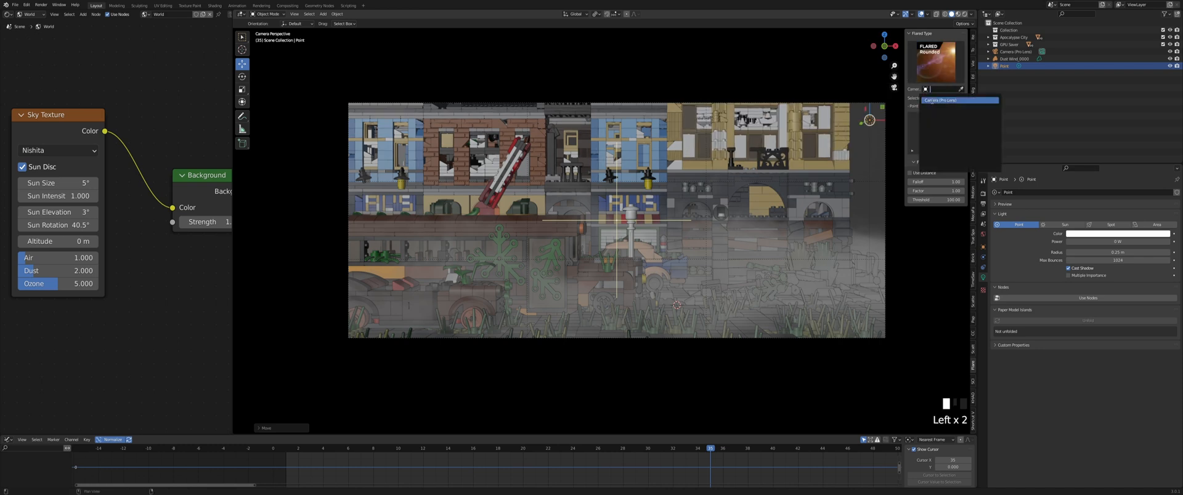
pyautogui.click(932, 101)
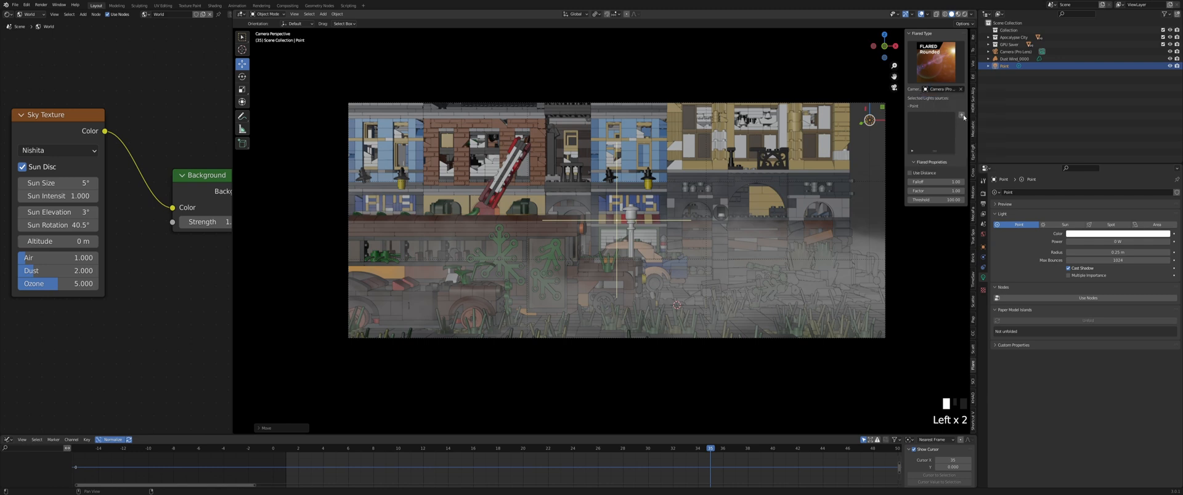
pyautogui.click(868, 120)
pyautogui.click(961, 117)
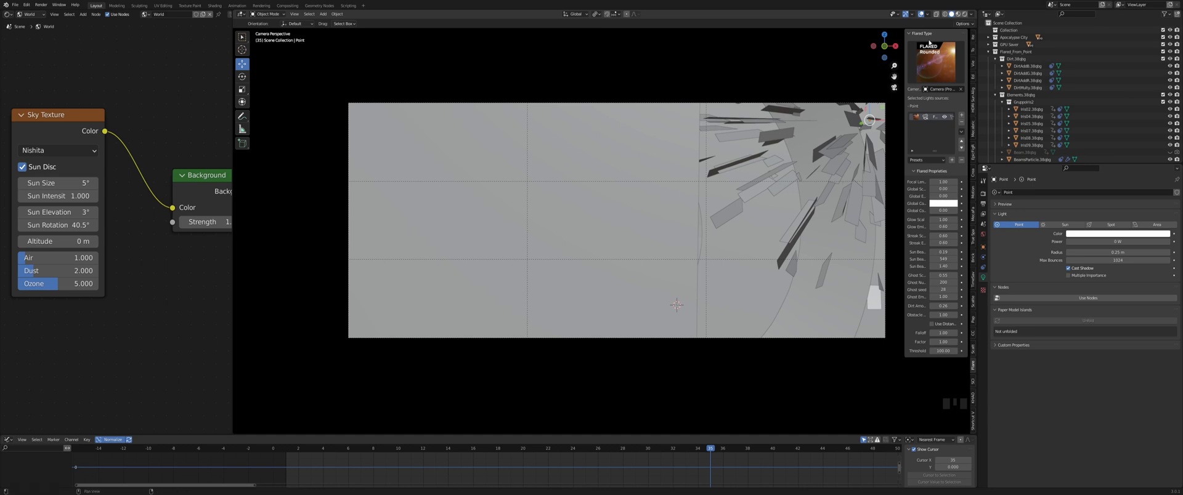
# Collapse the flare's dirt and elements collections in the outliner and deselect the point light
pyautogui.scroll(-3, 773, 139)
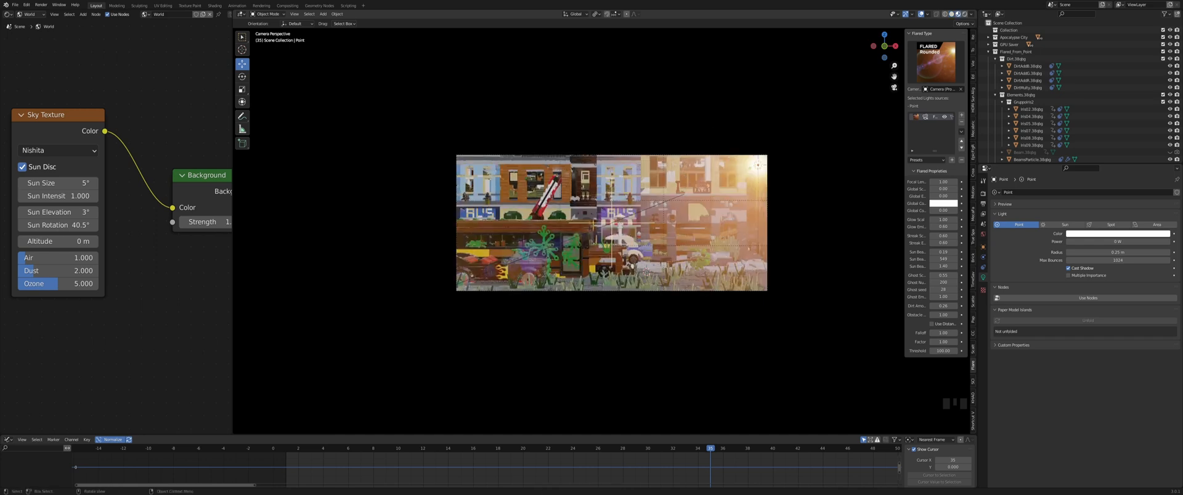
pyautogui.scroll(3, 670, 184)
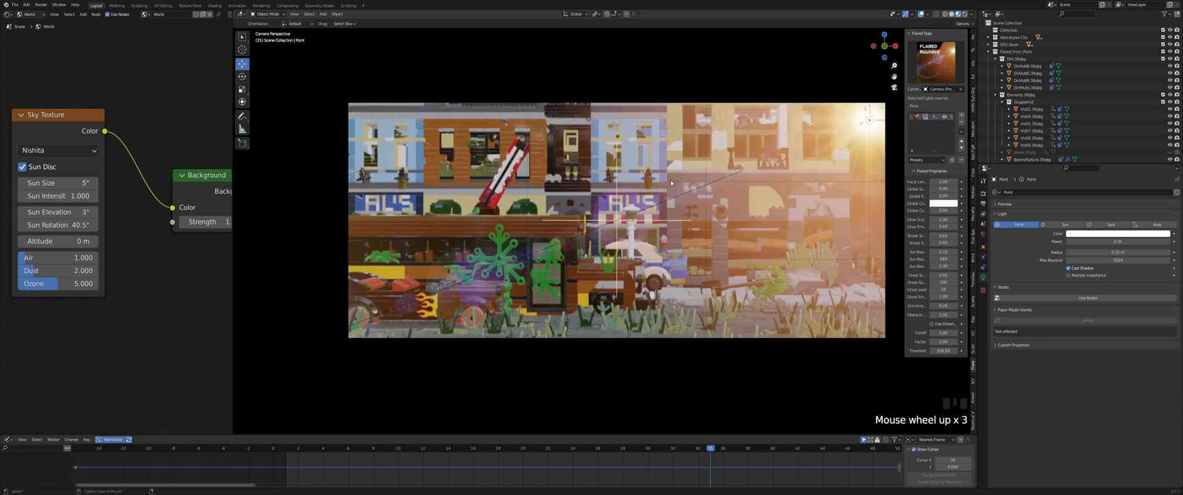
pyautogui.click(994, 58)
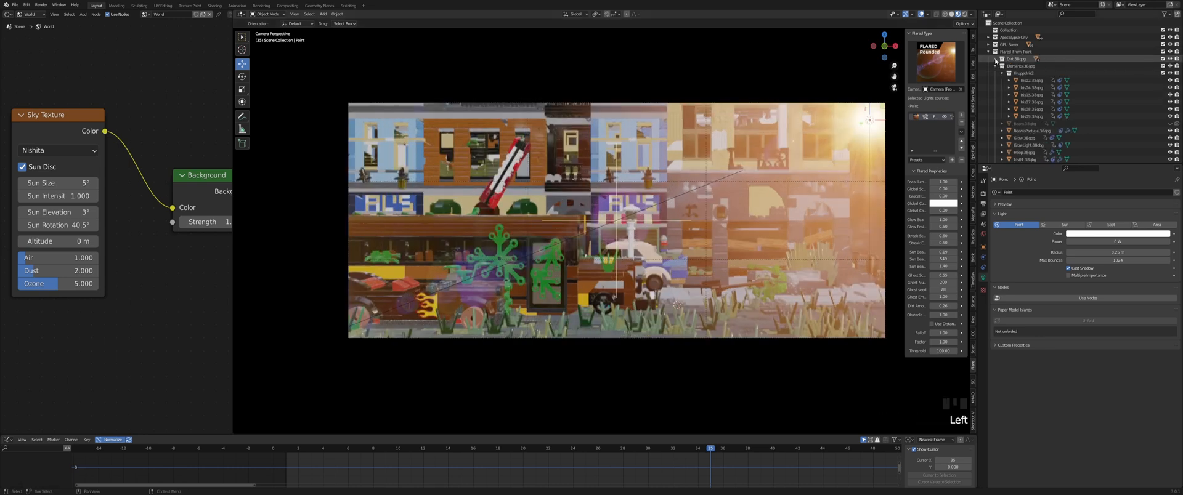
pyautogui.click(994, 66)
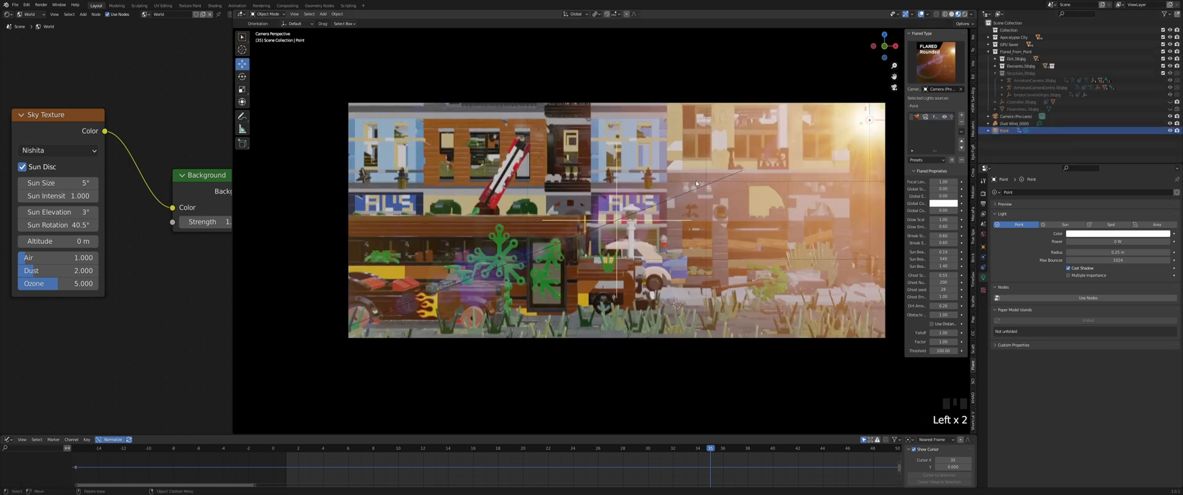
pyautogui.click(995, 65)
pyautogui.click(995, 59)
pyautogui.click(995, 59)
pyautogui.click(994, 66)
pyautogui.click(1010, 153)
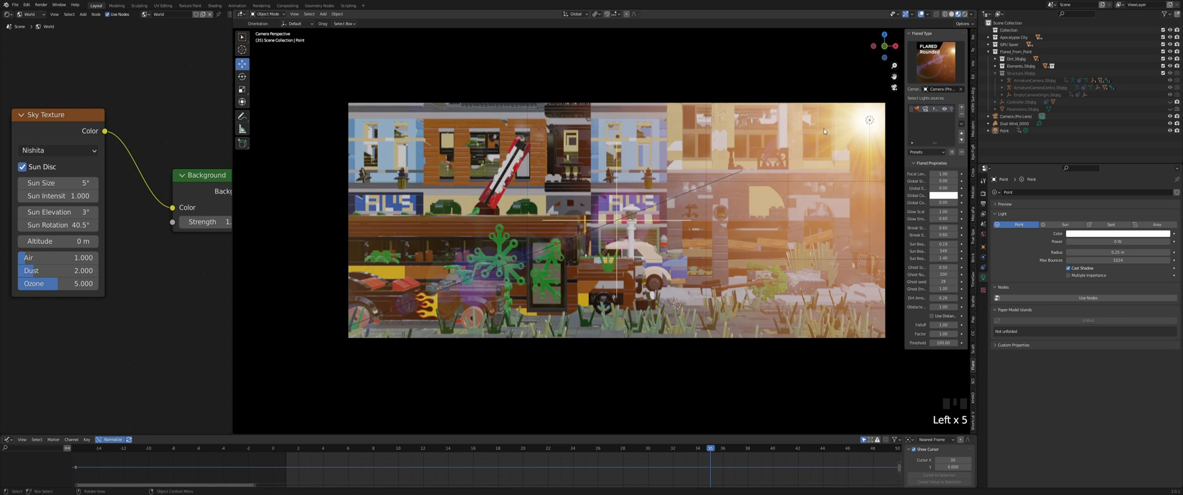
# Check the flare list's options for the point light's flare, including moving selected flares onto a new flare scene
pyautogui.keyDown('shift'); pyautogui.moveTo(924, 120); pyautogui.dragTo(951, 112, button='middle'); pyautogui.keyUp('shift')
pyautogui.click(951, 110)
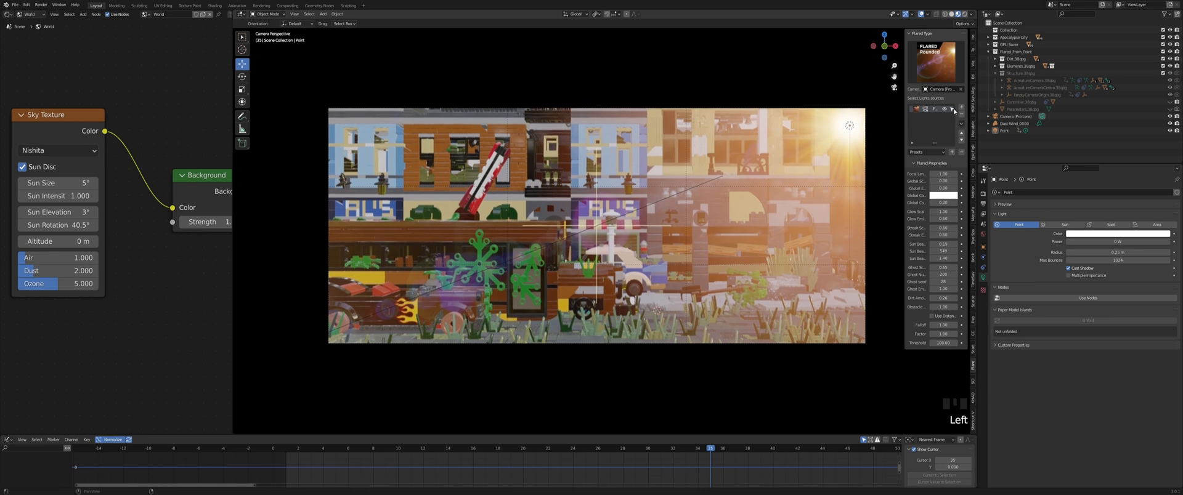
pyautogui.click(961, 123)
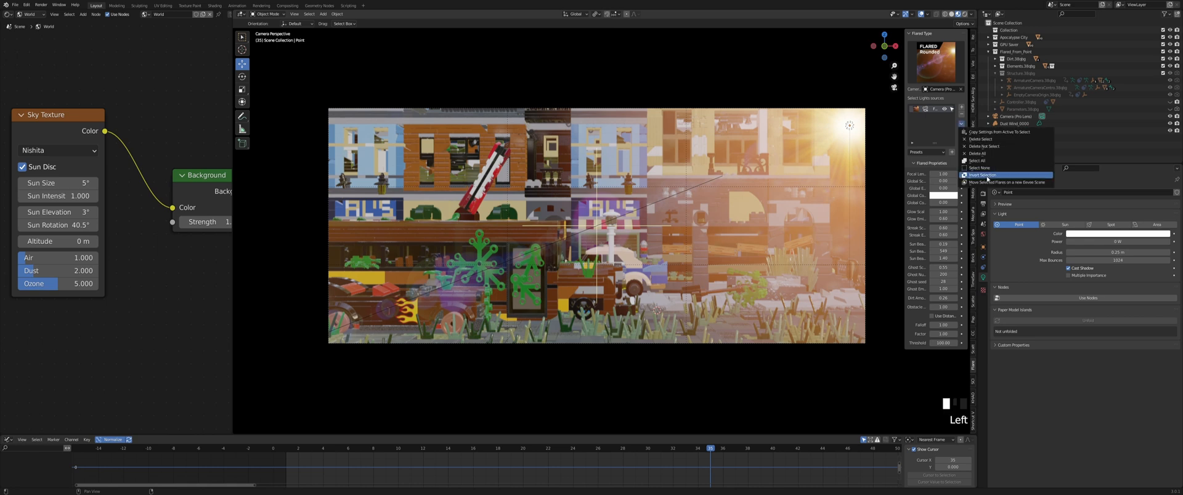
pyautogui.click(983, 184)
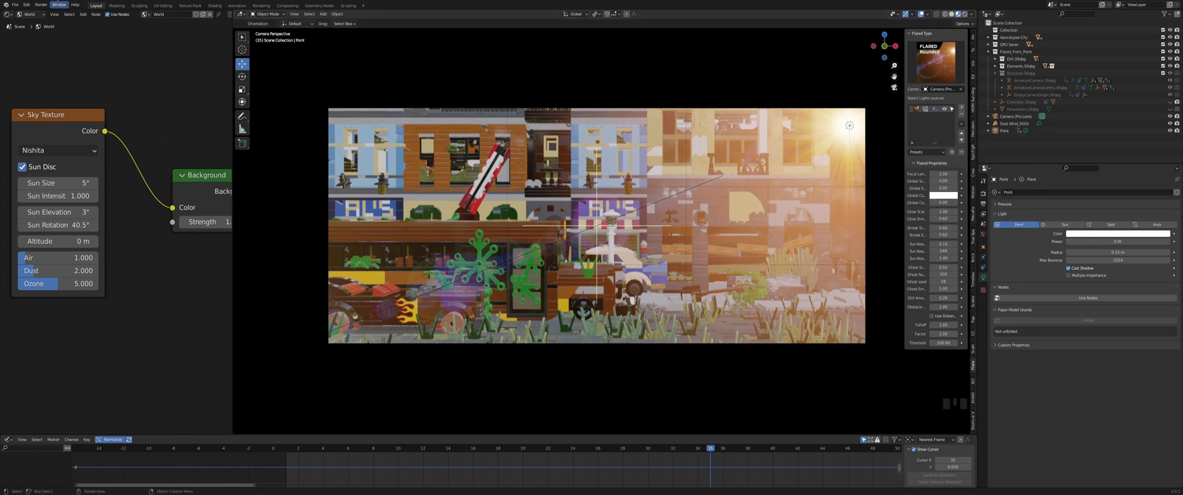
# Move the selected point light flare onto a new Flared scene
pyautogui.click(47, 110)
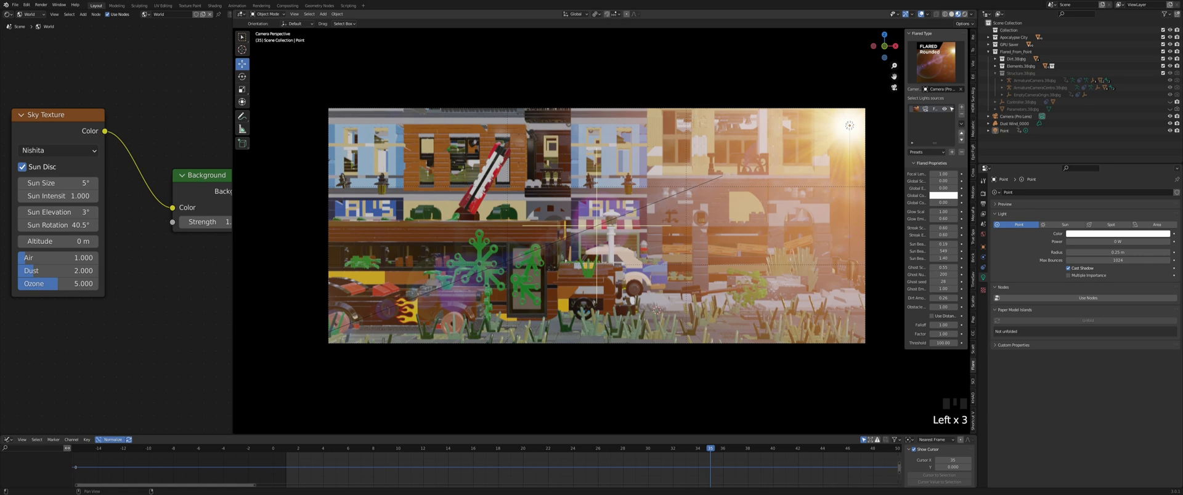
pyautogui.click(961, 123)
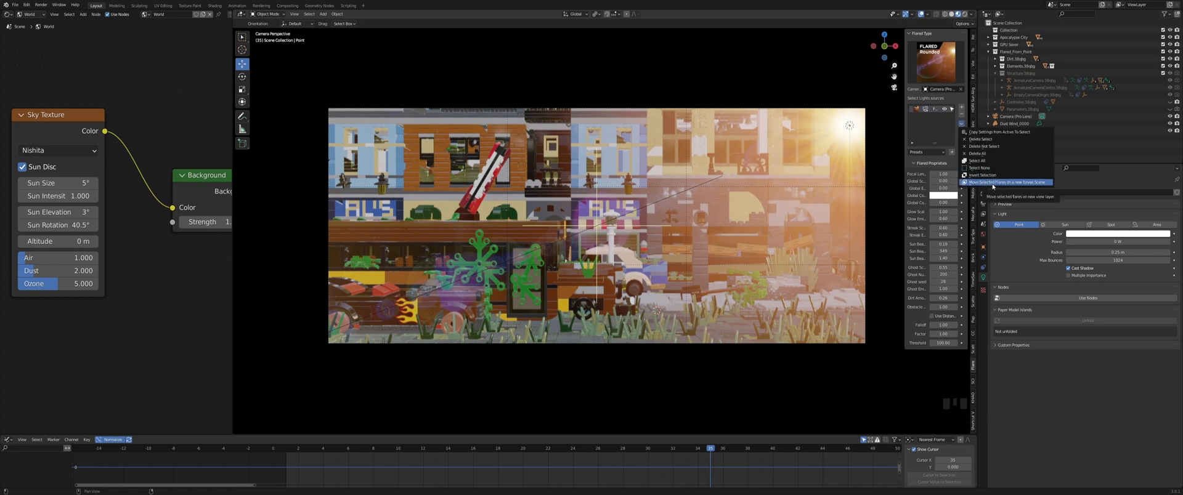
pyautogui.click(984, 183)
pyautogui.click(943, 214)
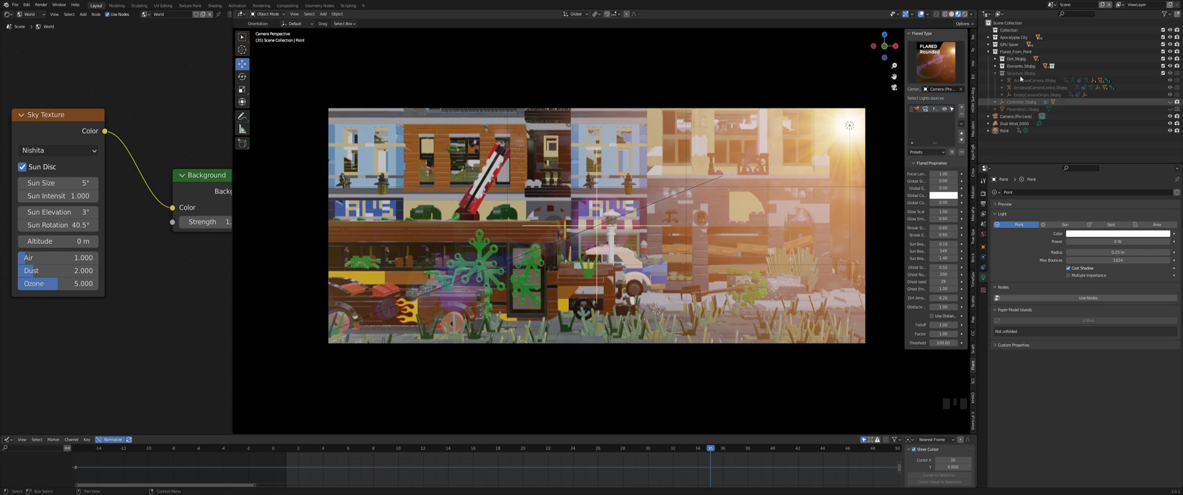
# Check the scene list for the flare scene and collapse the Flared_From_Point collection in the outliner
pyautogui.click(1051, 5)
pyautogui.click(1052, 4)
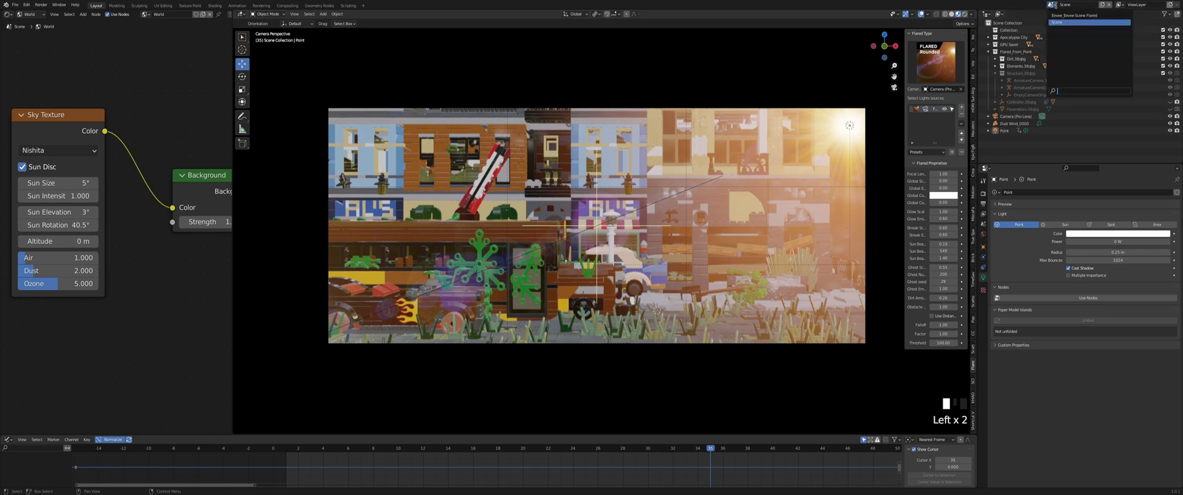
pyautogui.click(1017, 59)
pyautogui.click(1000, 65)
pyautogui.click(1002, 59)
pyautogui.click(988, 52)
pyautogui.click(1013, 51)
# Create a new collection in the outliner and nest the Flared_From_Point collection inside it
pyautogui.click(1008, 115)
pyautogui.rightClick(1008, 116)
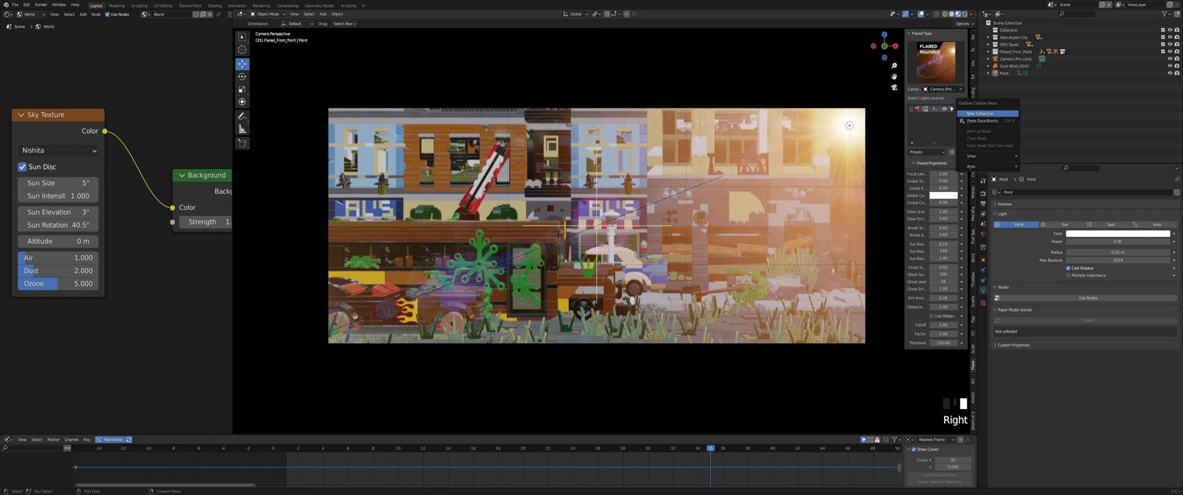
pyautogui.click(979, 114)
pyautogui.click(1010, 53)
pyautogui.moveTo(1010, 54); pyautogui.dragTo(1009, 60)
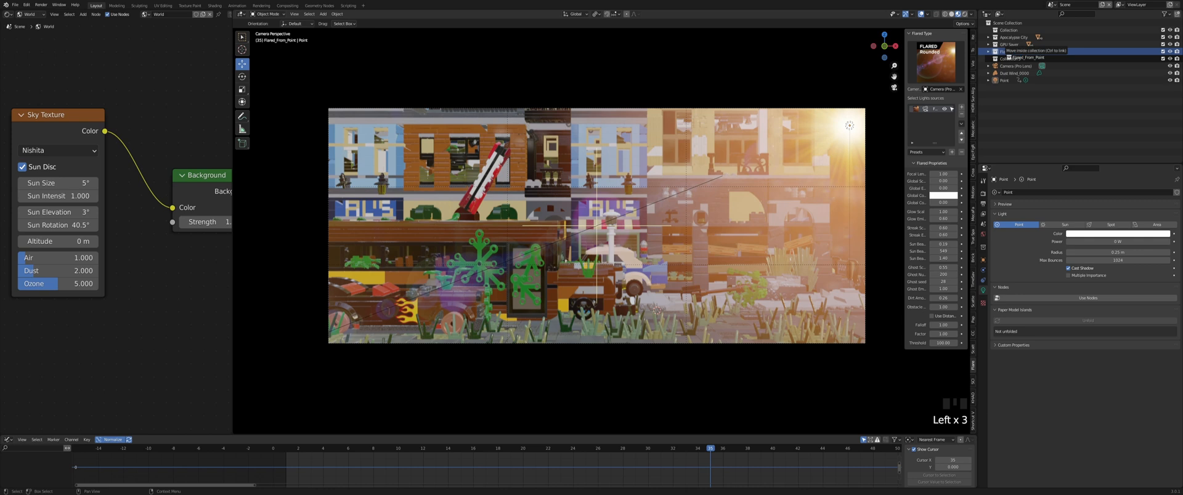
pyautogui.moveTo(1003, 53); pyautogui.dragTo(1005, 53)
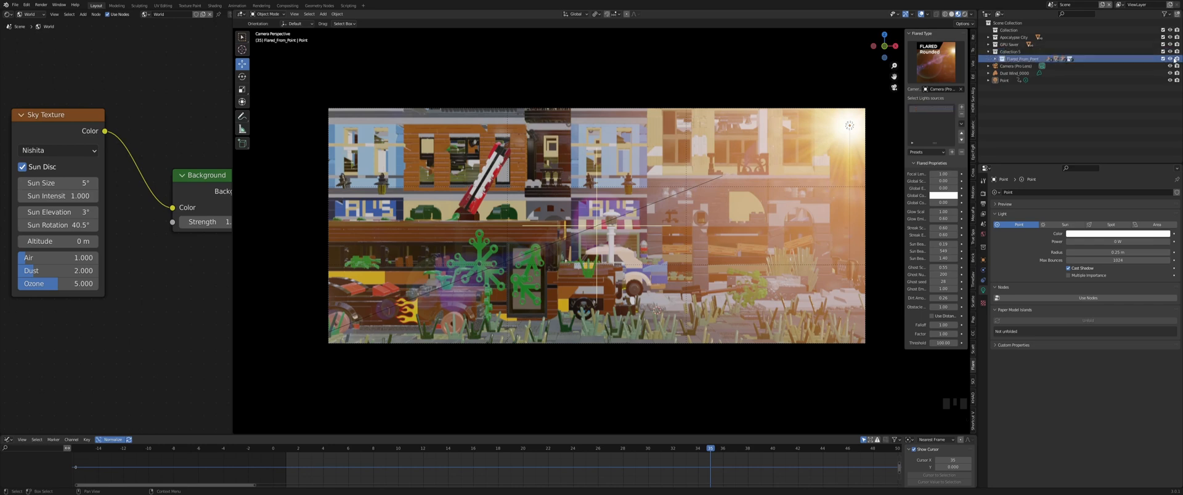
# Test the flare collection's visibility, leaving it shown, and hide the GPU Saver collection and the Pro Lens camera in the viewport
pyautogui.click(1170, 58)
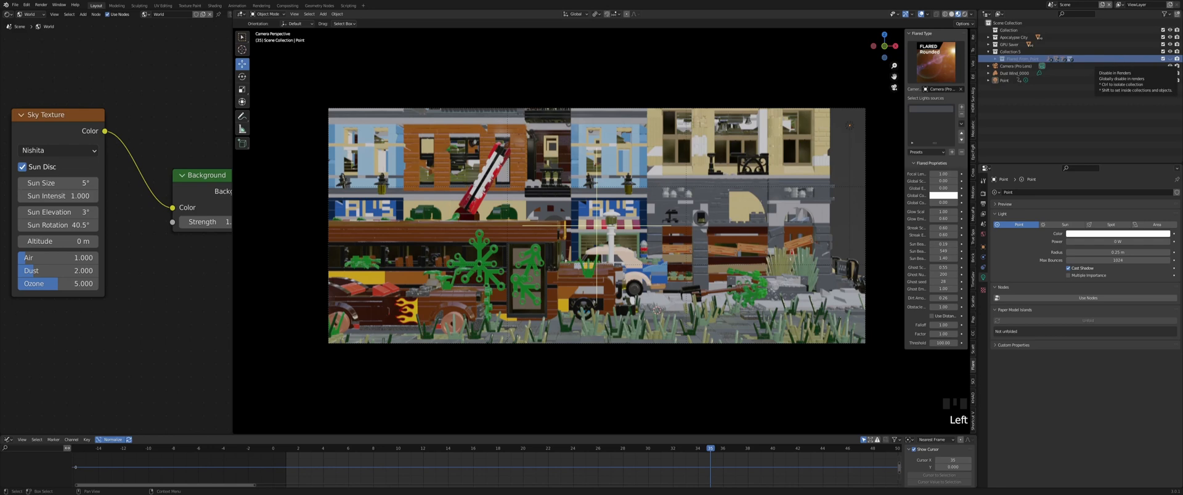
pyautogui.click(1169, 44)
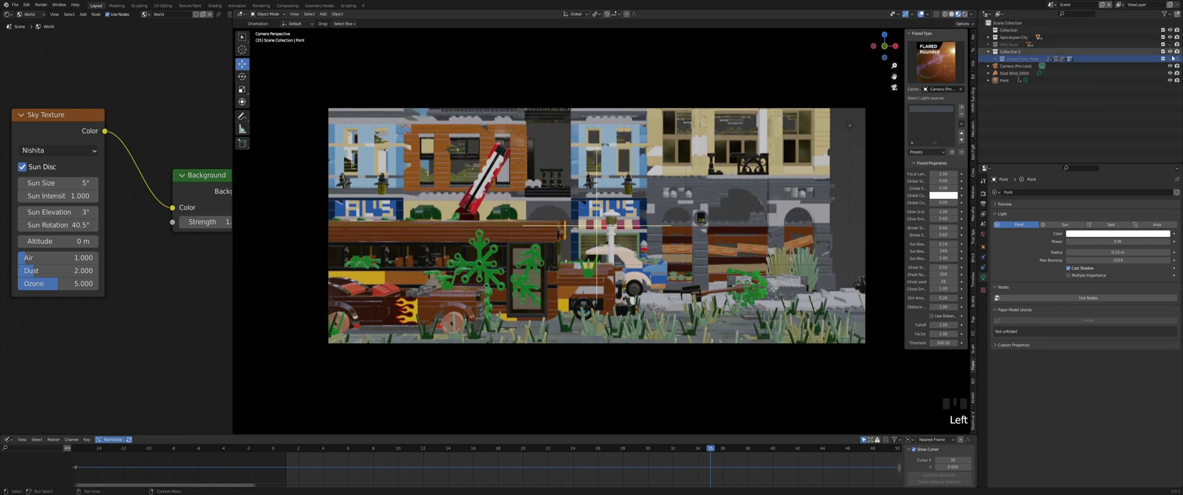
pyautogui.click(1170, 59)
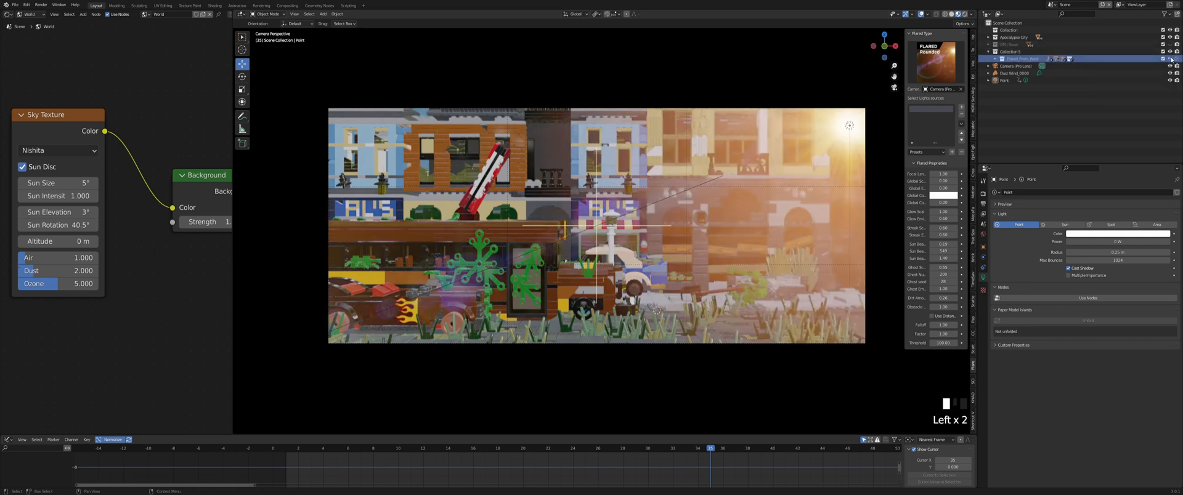
pyautogui.click(1169, 53)
pyautogui.click(1169, 53)
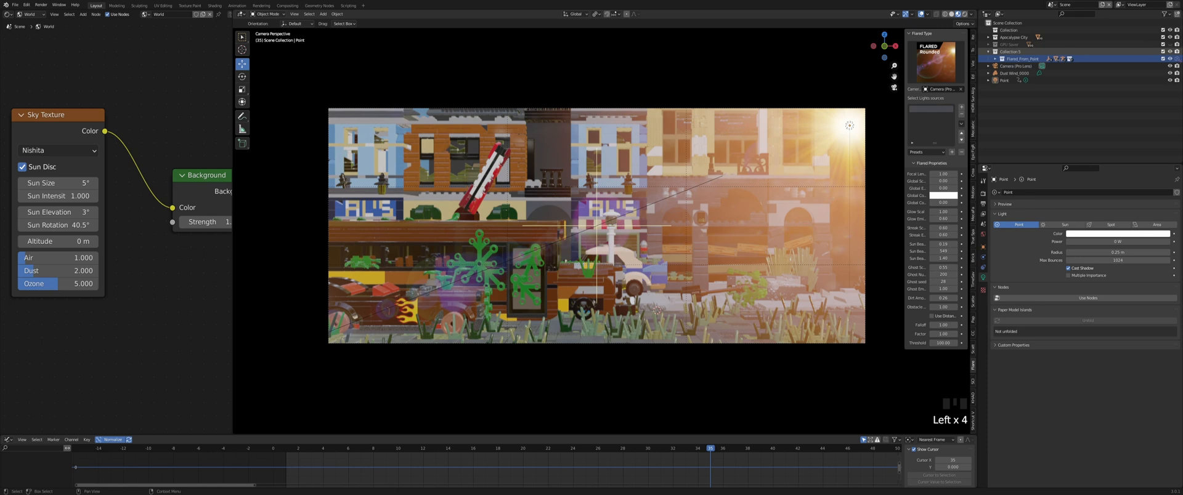
pyautogui.click(1176, 65)
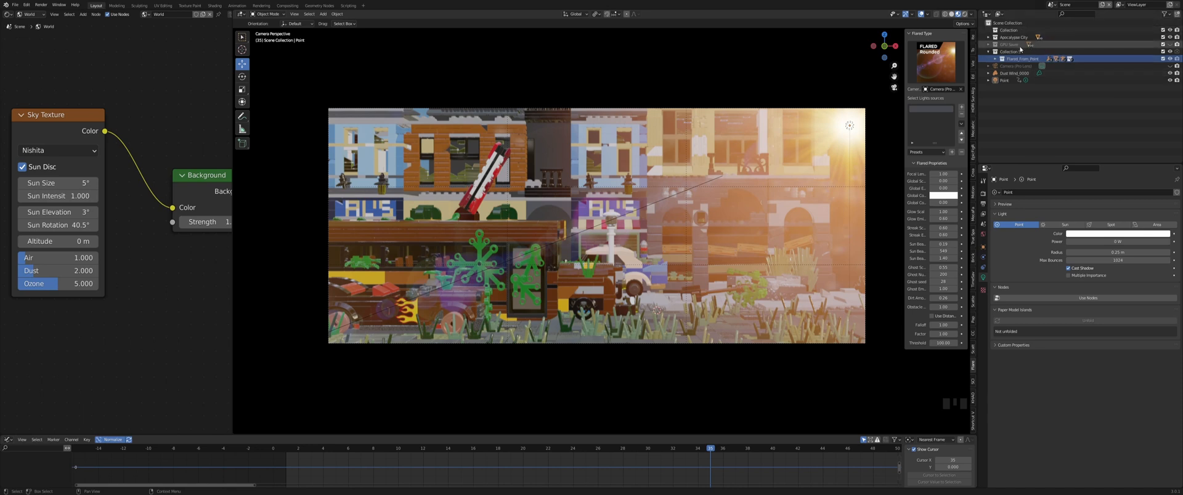
# Switch to the flare scene, set its render engine to Eevee, and open its scene properties
pyautogui.scroll(-1, 708, 204)
pyautogui.scroll(3, 769, 197)
pyautogui.scroll(-1, 800, 192)
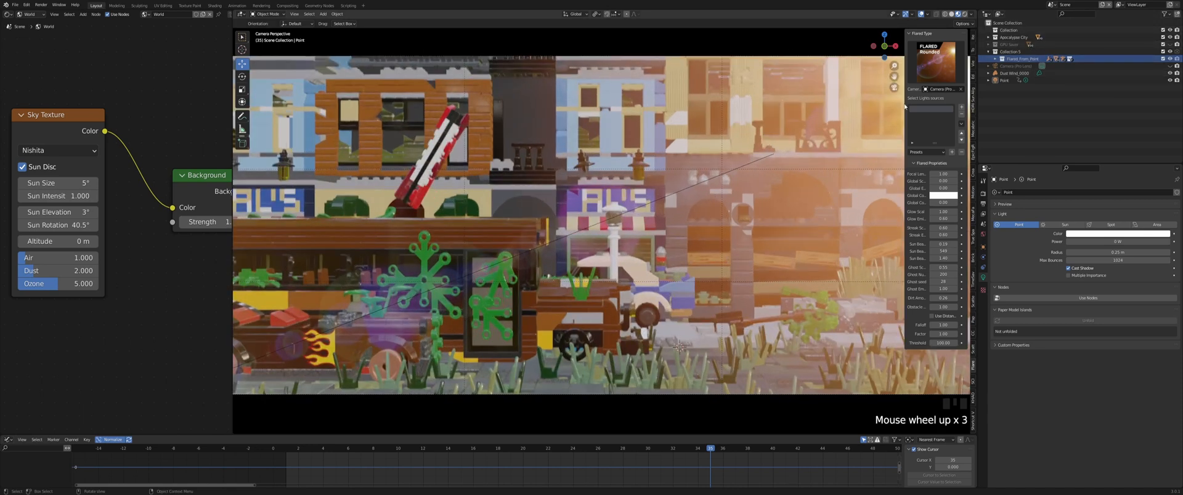
pyautogui.scroll(-1, 822, 174)
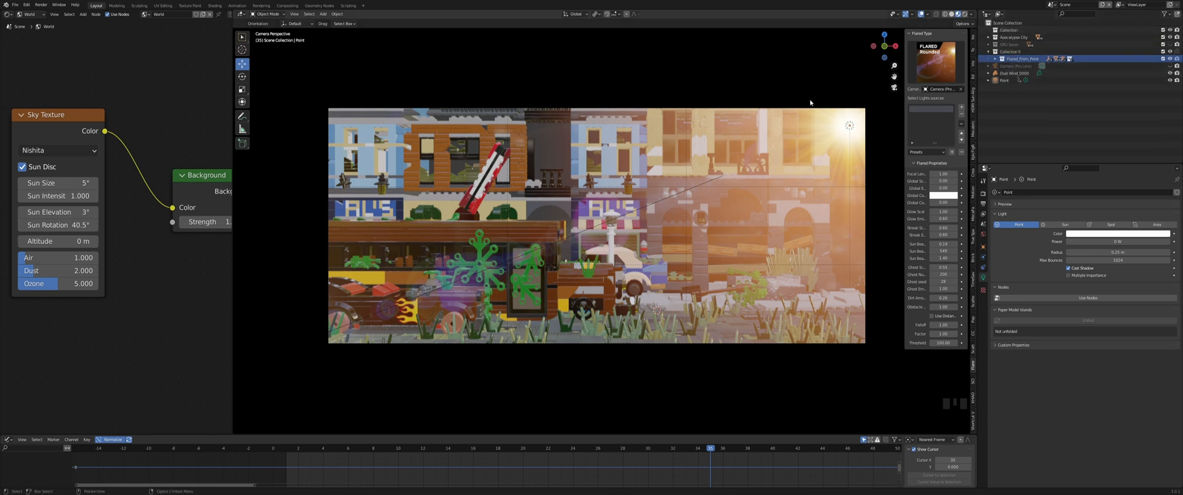
pyautogui.click(1051, 4)
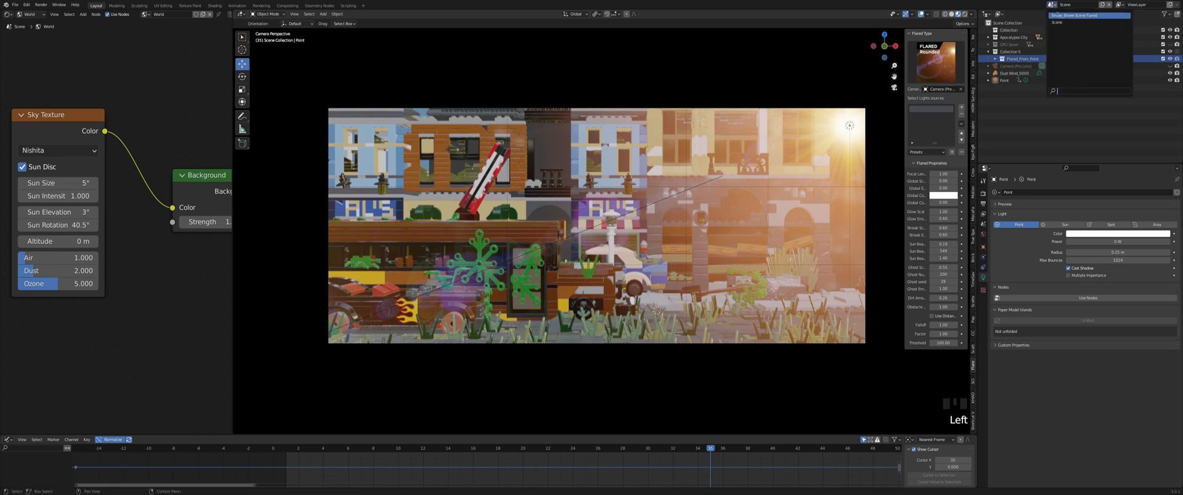
pyautogui.click(1058, 16)
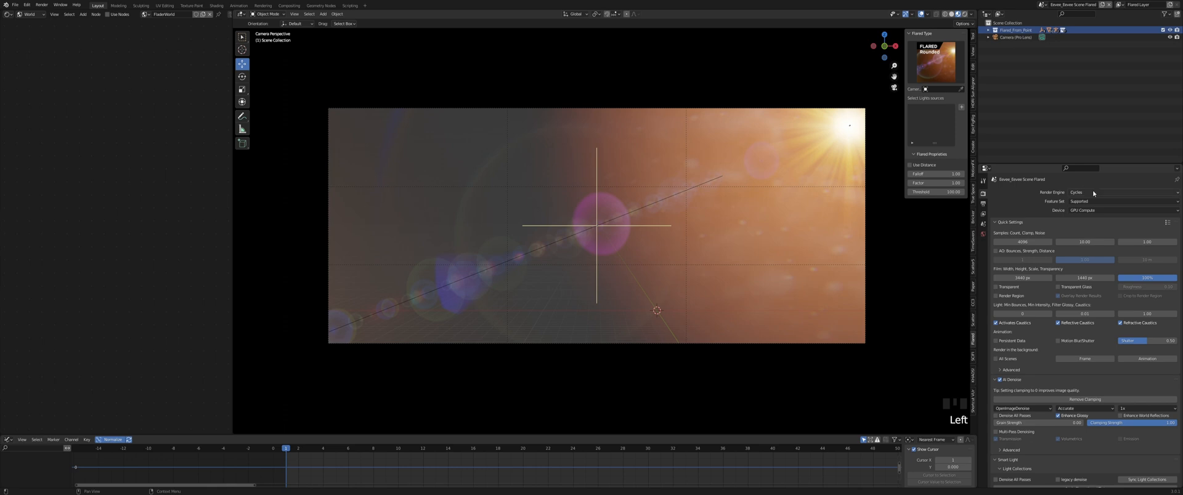
pyautogui.click(1094, 192)
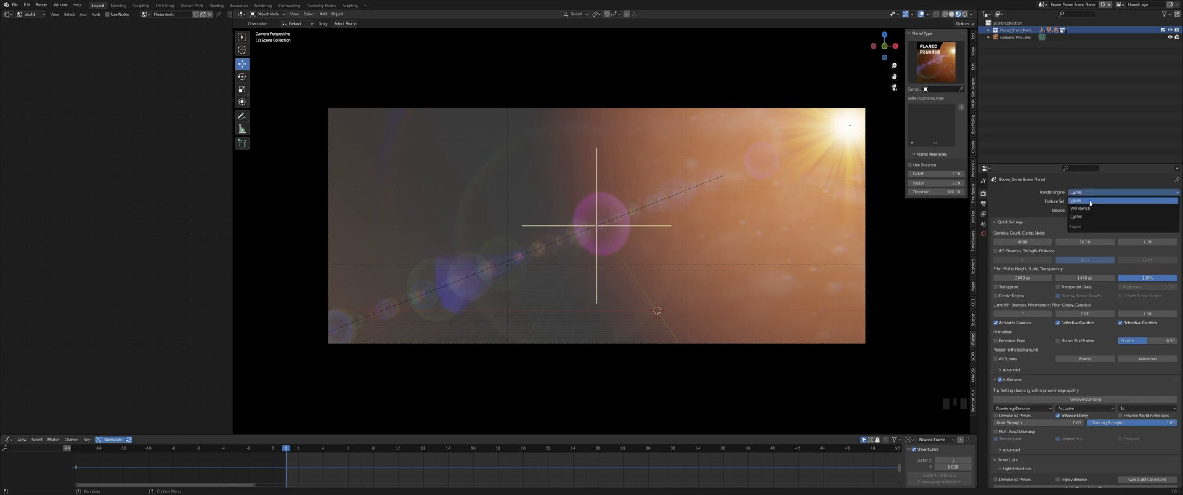
pyautogui.click(1090, 201)
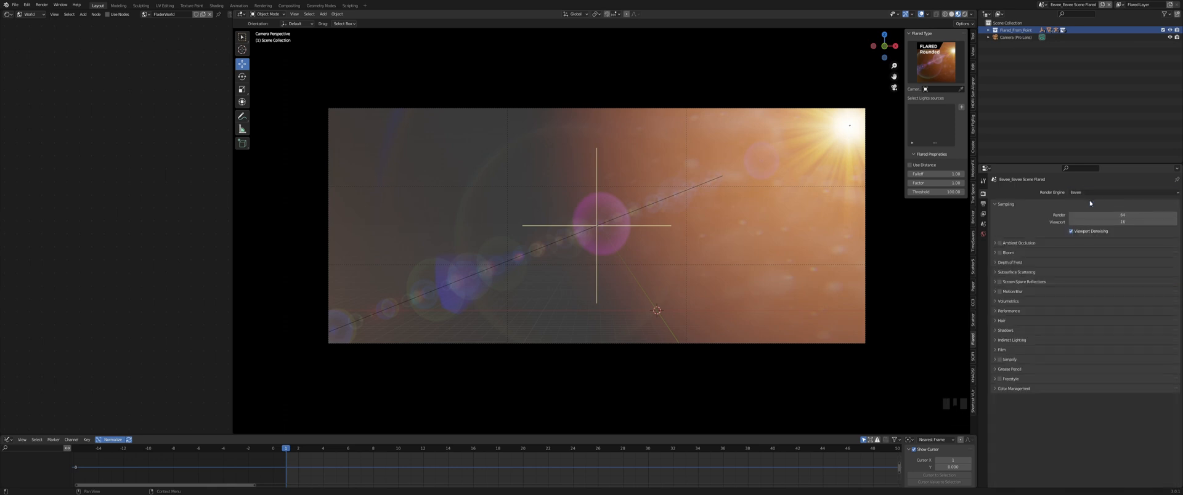
pyautogui.click(983, 225)
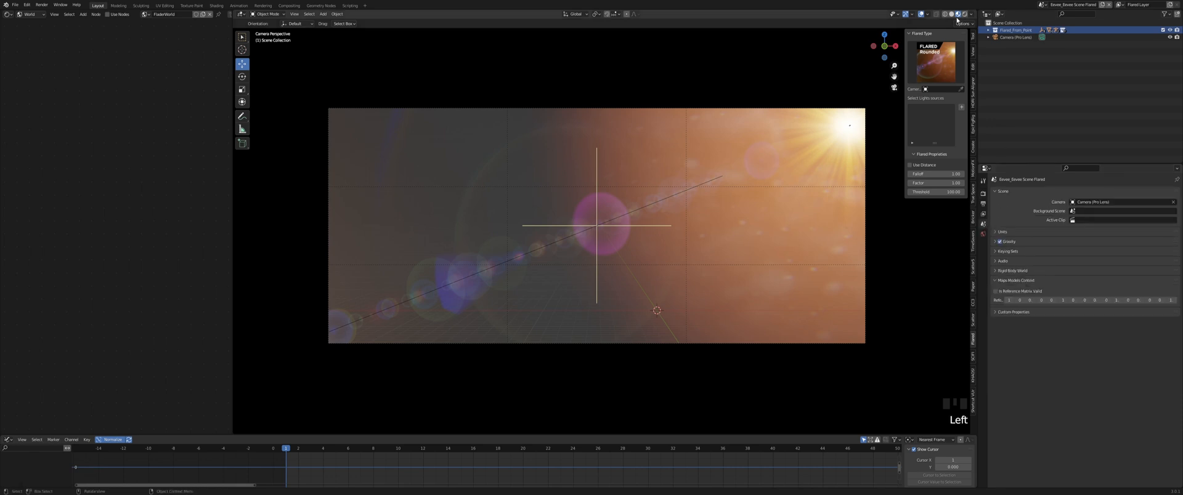
# Return to the main scene, hide the new collection holding the flare, and show the Pro Lens camera again
pyautogui.click(1041, 5)
pyautogui.click(1048, 23)
pyautogui.scroll(2, 856, 139)
pyautogui.scroll(-3, 1156, 60)
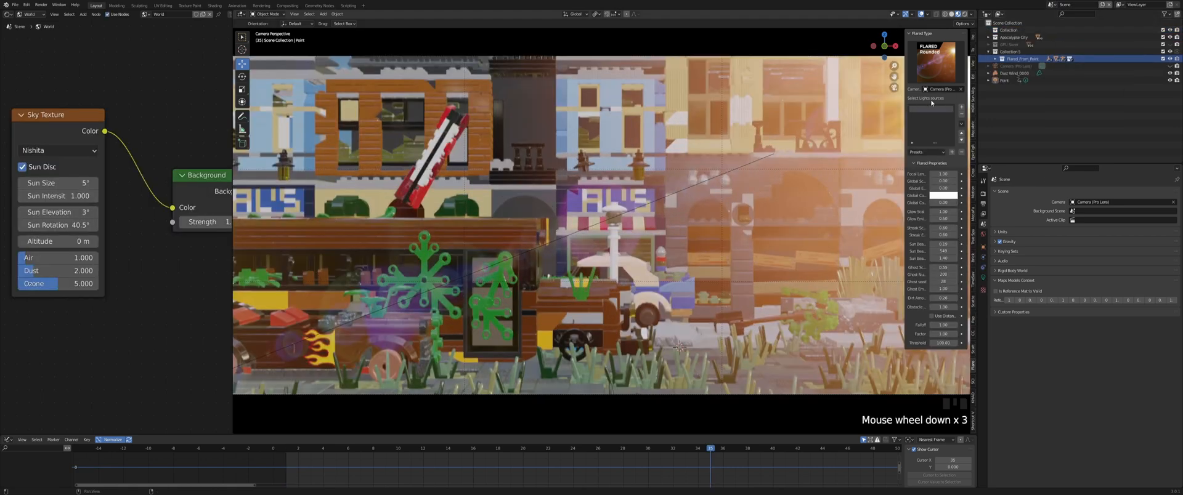
pyautogui.click(1168, 51)
pyautogui.scroll(-5, 748, 186)
pyautogui.scroll(8, 749, 188)
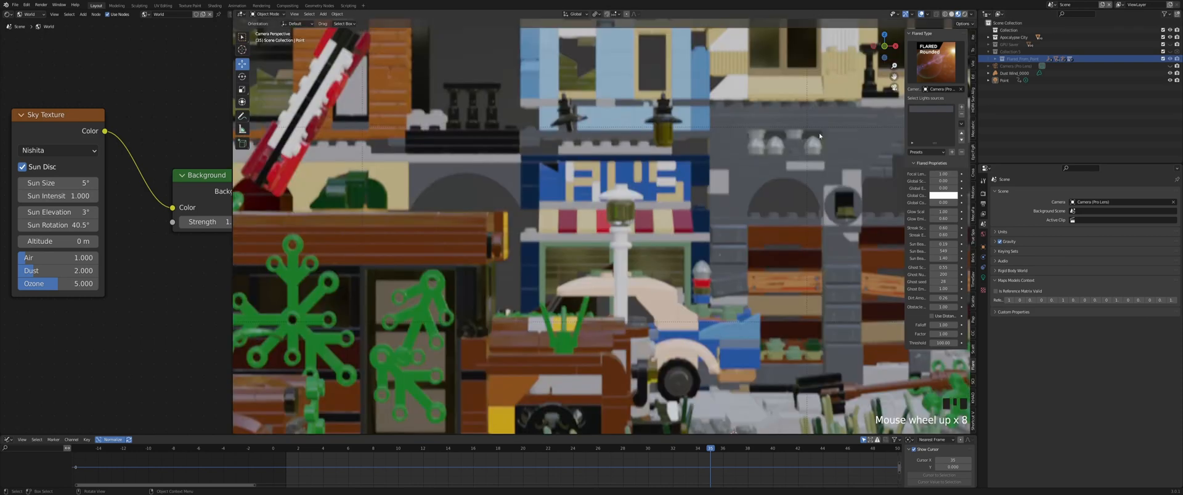
pyautogui.scroll(-8, 819, 132)
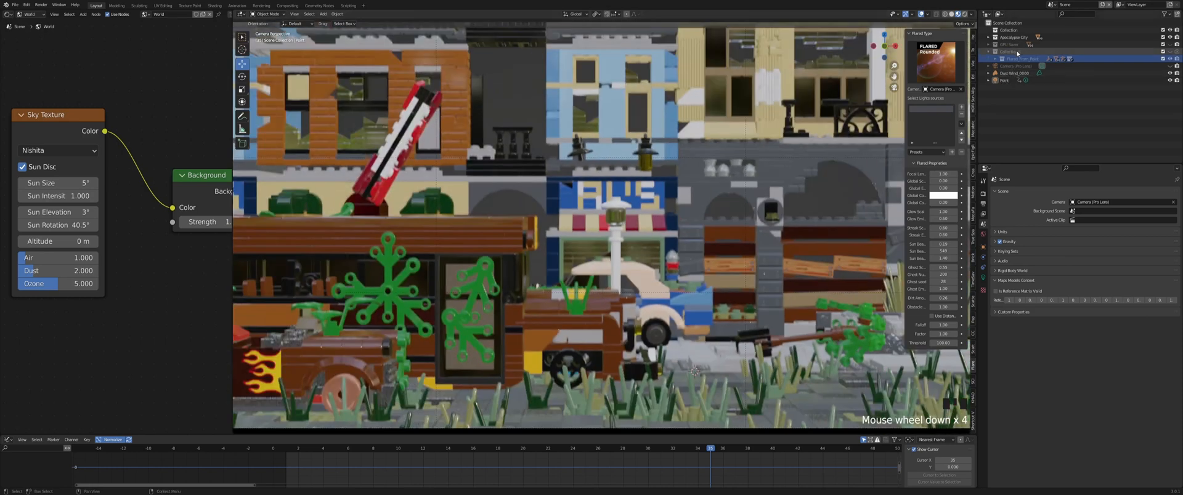
pyautogui.click(1163, 65)
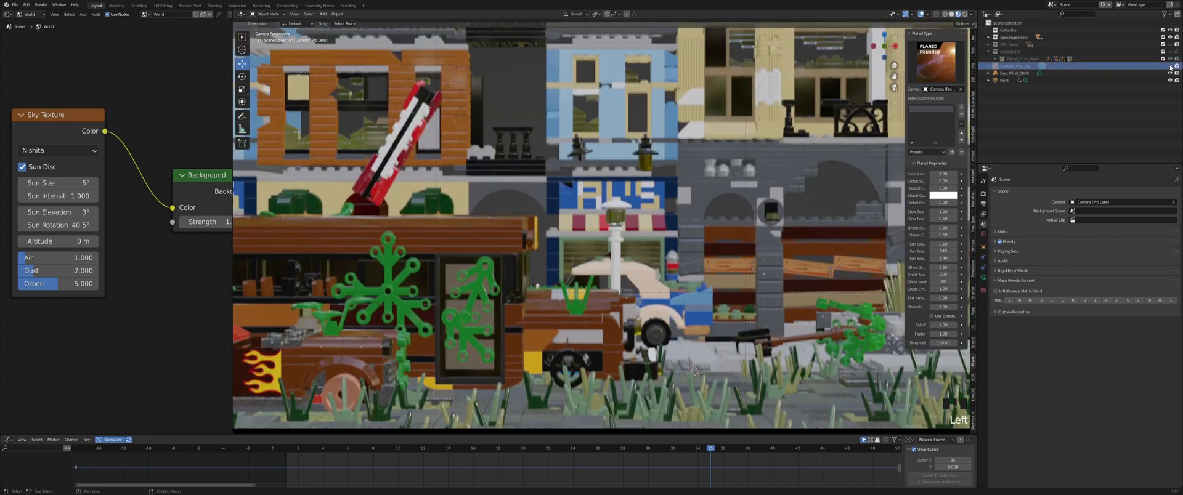
# Open the Pro Lens camera's data settings and leave the camera view for an angled overview of the street model
pyautogui.scroll(-4, 748, 139)
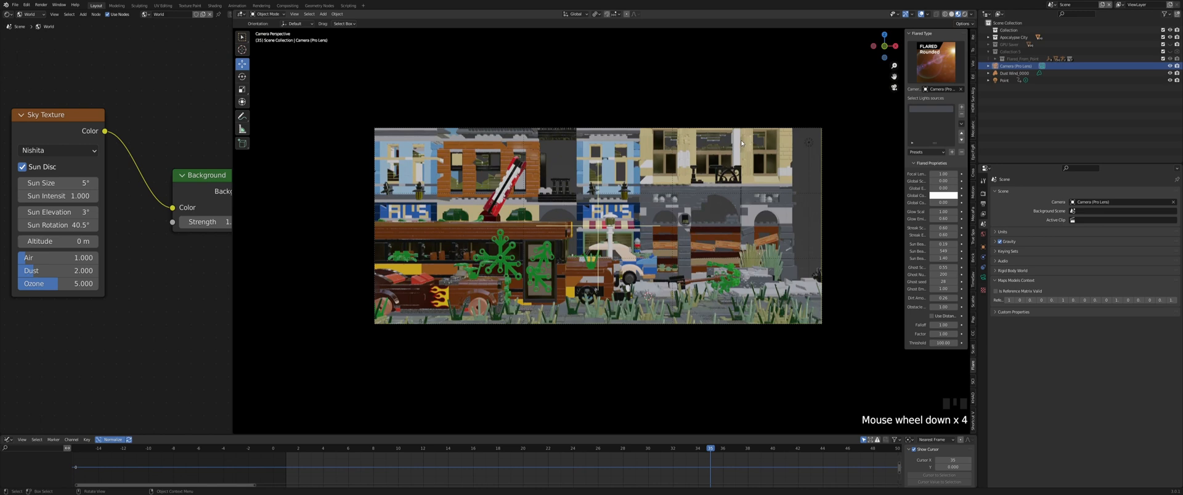
pyautogui.scroll(7, 799, 415)
pyautogui.keyDown('shift'); pyautogui.moveTo(800, 416); pyautogui.dragTo(882, 340, button='middle'); pyautogui.keyUp('shift')
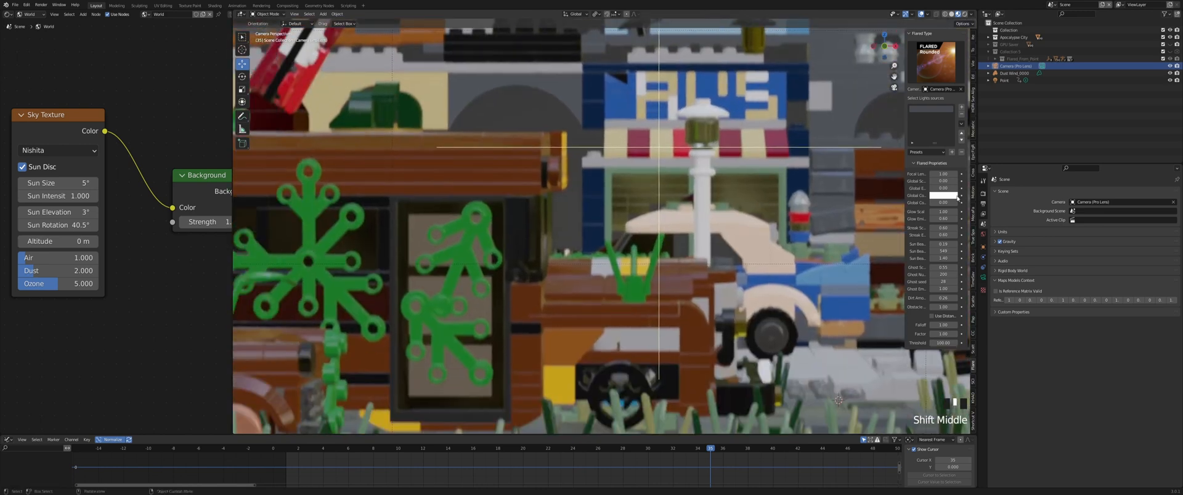
pyautogui.click(983, 277)
pyautogui.keyDown('shift'); pyautogui.moveTo(877, 295); pyautogui.dragTo(883, 227, button='middle'); pyautogui.keyUp('shift')
pyautogui.scroll(-5, 1050, 336)
pyautogui.moveTo(833, 251); pyautogui.dragTo(801, 265, button='middle')
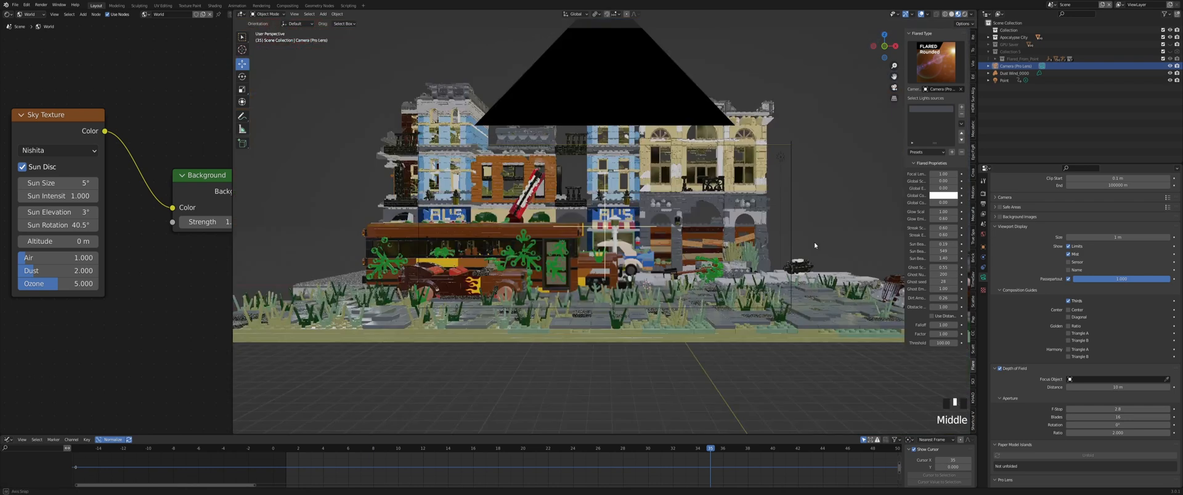
pyautogui.scroll(-3, 801, 265)
pyautogui.scroll(-2, 1028, 339)
pyautogui.scroll(4, 1016, 296)
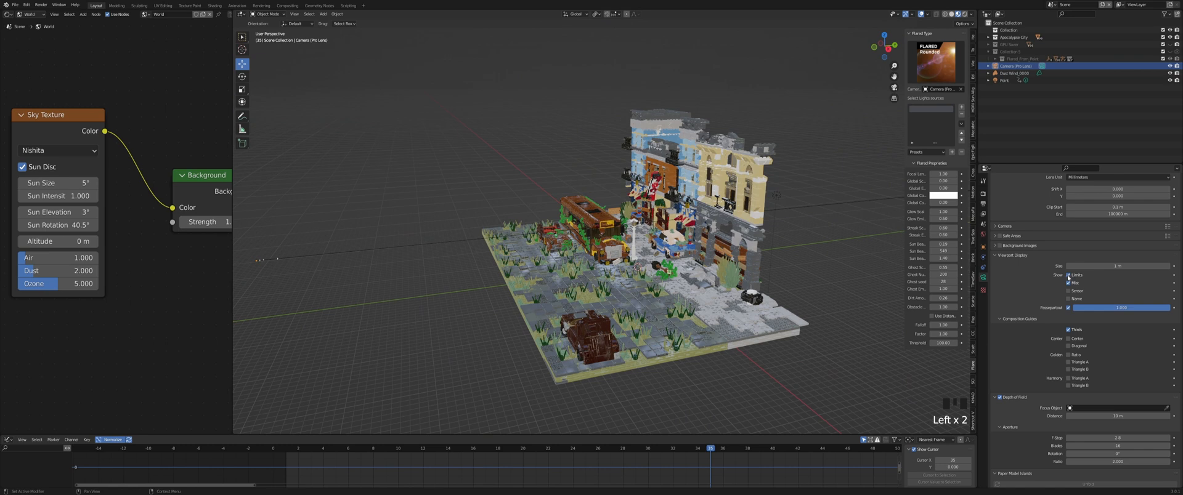
# Set the camera's viewport display size to 10 m
pyautogui.scroll(1, 759, 231)
pyautogui.moveTo(759, 231)
pyautogui.keyDown('shift'); pyautogui.mouseDown(button='middle')
pyautogui.moveTo(801, 225)
pyautogui.moveTo(751, 234)
pyautogui.mouseUp(button='middle'); pyautogui.keyUp('shift')
pyautogui.scroll(2, 806, 224)
pyautogui.scroll(-6, 1043, 277)
pyautogui.scroll(3, 1043, 277)
pyautogui.click(1122, 228)
pyautogui.write('10')
pyautogui.press('Return')
# Set the camera's depth of field focus distance to 500 m
pyautogui.keyDown('shift'); pyautogui.moveTo(678, 240); pyautogui.dragTo(853, 269, button='middle'); pyautogui.keyUp('shift')
pyautogui.scroll(-6, 1099, 331)
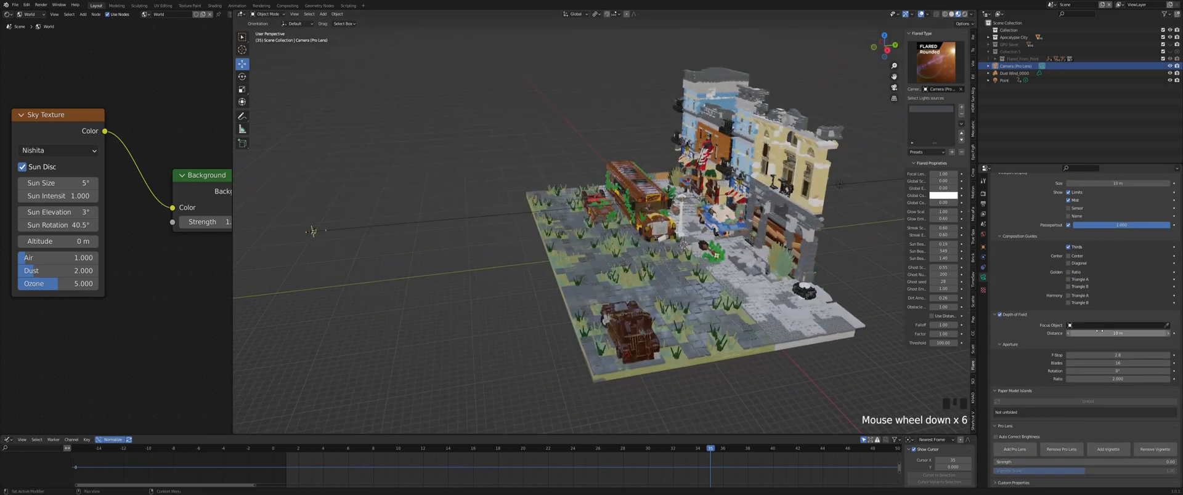
pyautogui.click(1096, 334)
pyautogui.press('Escape')
pyautogui.click(1096, 335)
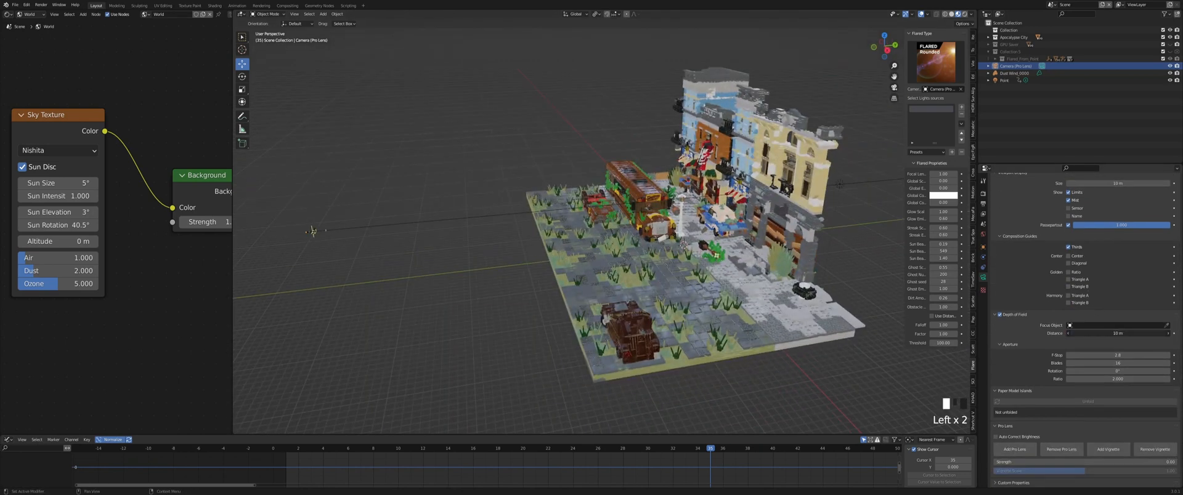
pyautogui.moveTo(1096, 333); pyautogui.dragTo(1115, 333)
pyautogui.click(1093, 334)
pyautogui.write('500')
pyautogui.press('Return')
# In the right orthographic view, increase the focus distance until the focus marker reaches the near side of the school bus
pyautogui.scroll(3, 866, 231)
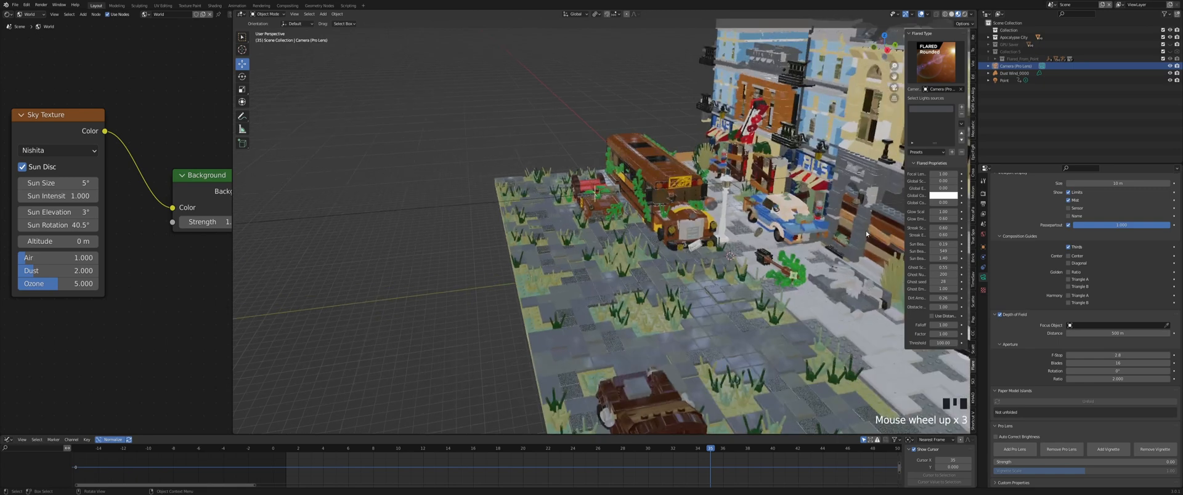
pyautogui.press('e')
pyautogui.click(557, 182)
pyautogui.hotkey('shift', 'f')
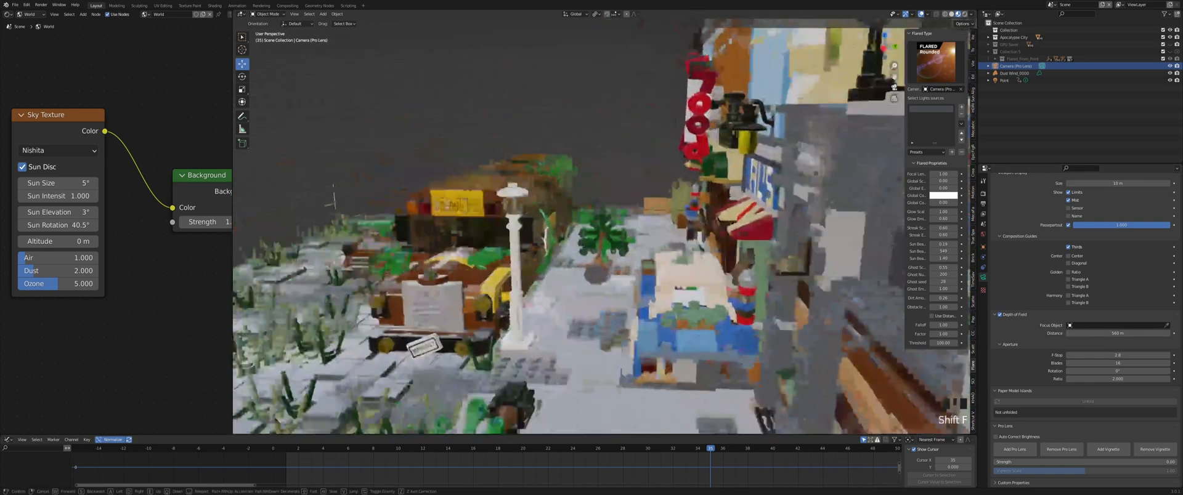
pyautogui.press('Return')
pyautogui.click(886, 51)
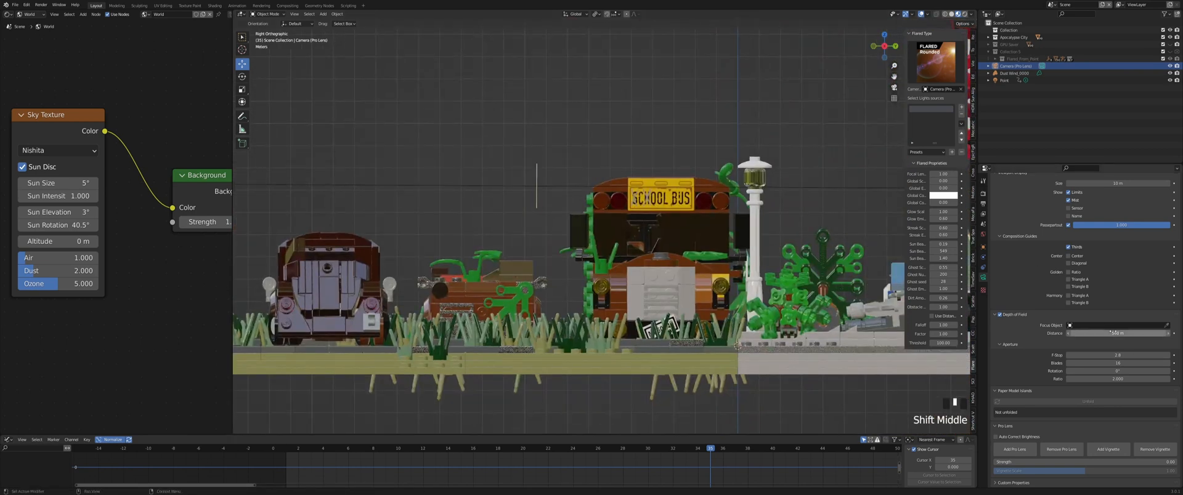
pyautogui.moveTo(1117, 334); pyautogui.dragTo(1131, 333)
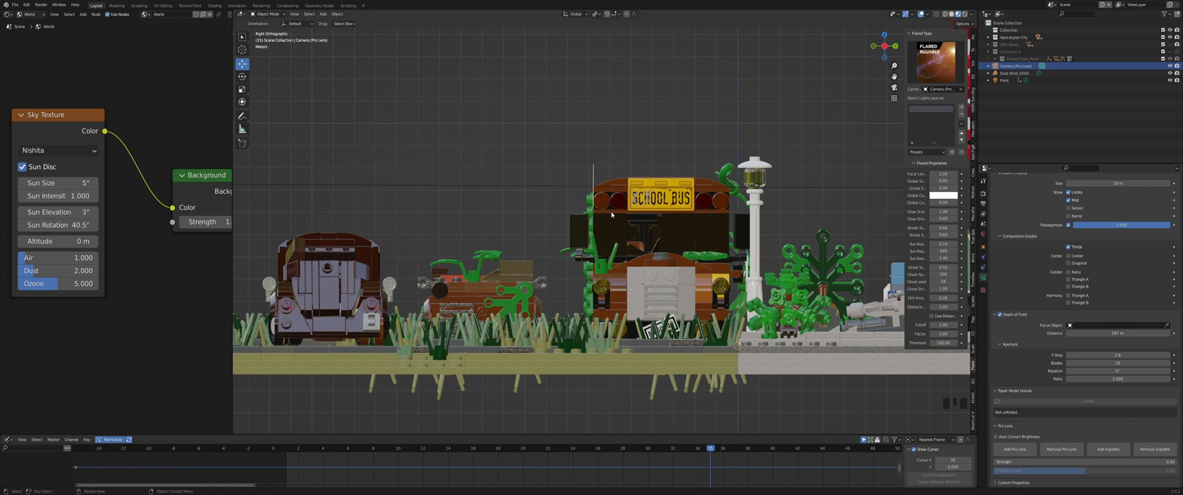
# Set the camera's aperture F-Stop to 0.1 and save the project
pyautogui.scroll(3, 582, 192)
pyautogui.click(1108, 355)
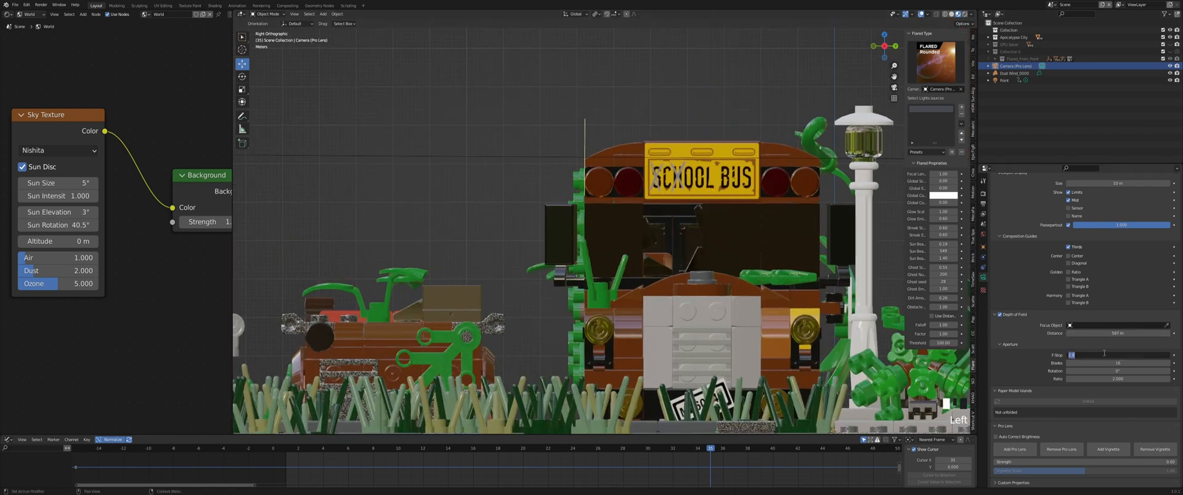
pyautogui.click(1102, 353)
pyautogui.write('1')
pyautogui.press('Return')
pyautogui.hotkey('ctrl', 's')
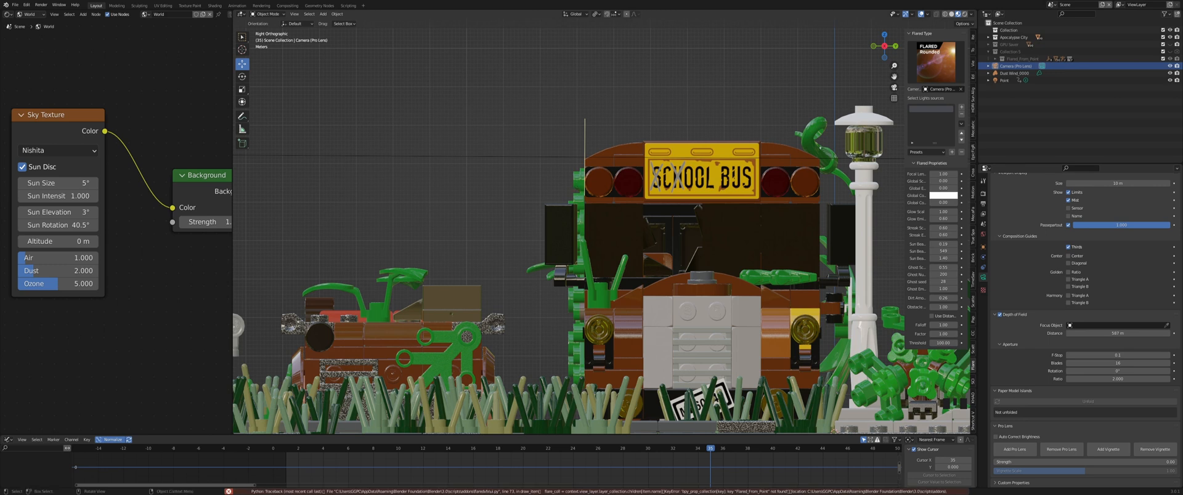
pyautogui.scroll(-5, 116, 226)
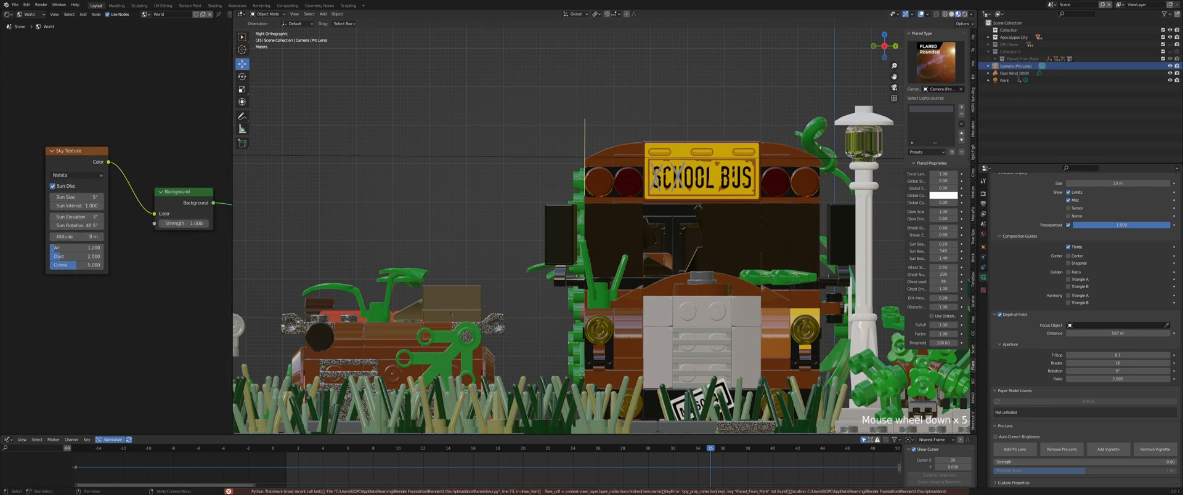
pyautogui.click(166, 144)
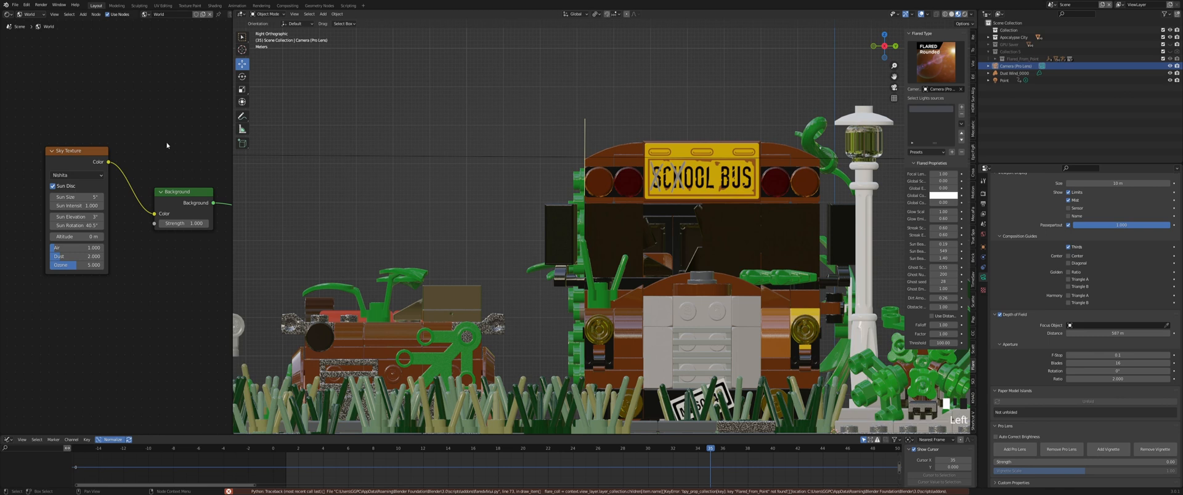
pyautogui.keyDown('shift'); pyautogui.moveTo(407, 226); pyautogui.dragTo(421, 177, button='middle'); pyautogui.keyUp('shift')
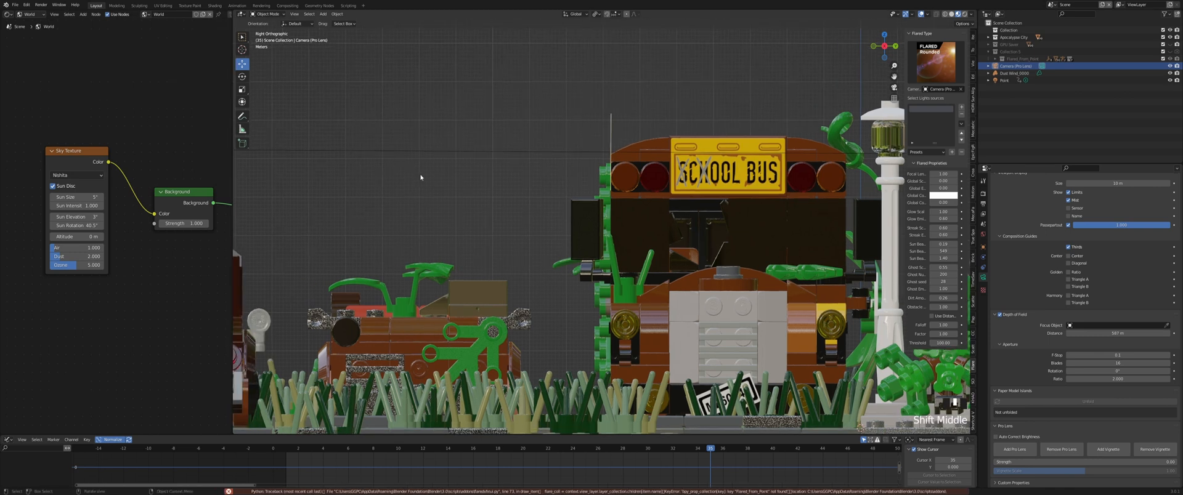
pyautogui.scroll(-4, 494, 192)
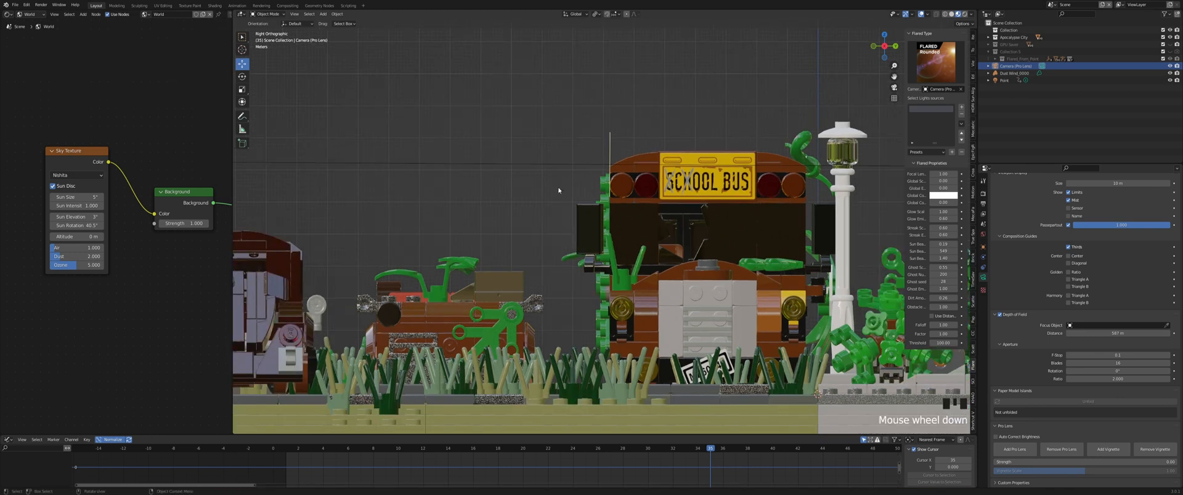
pyautogui.click(494, 192)
pyautogui.click(495, 195)
pyautogui.click(495, 196)
pyautogui.click(495, 196)
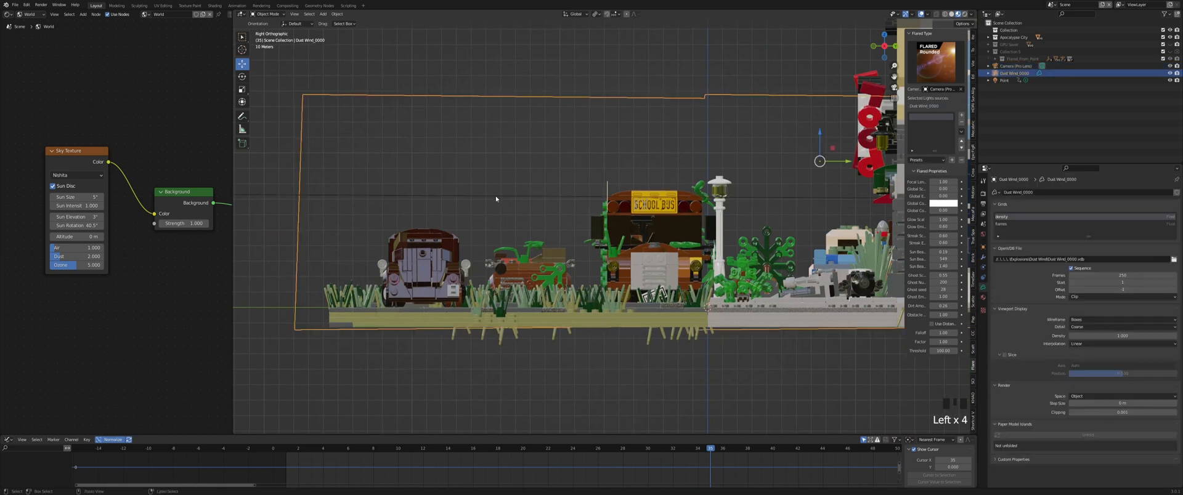
pyautogui.press('ctrl+KP_0')
# Select the Pro Lens camera and make it the active camera view, framed on the bus and the lamp post
pyautogui.scroll(-12, 600, 247)
pyautogui.click(733, 92)
pyautogui.press('ctrl+KP_0')
pyautogui.scroll(13, 696, 179)
pyautogui.keyDown('shift'); pyautogui.moveTo(691, 176); pyautogui.dragTo(575, 154, button='middle'); pyautogui.keyUp('shift')
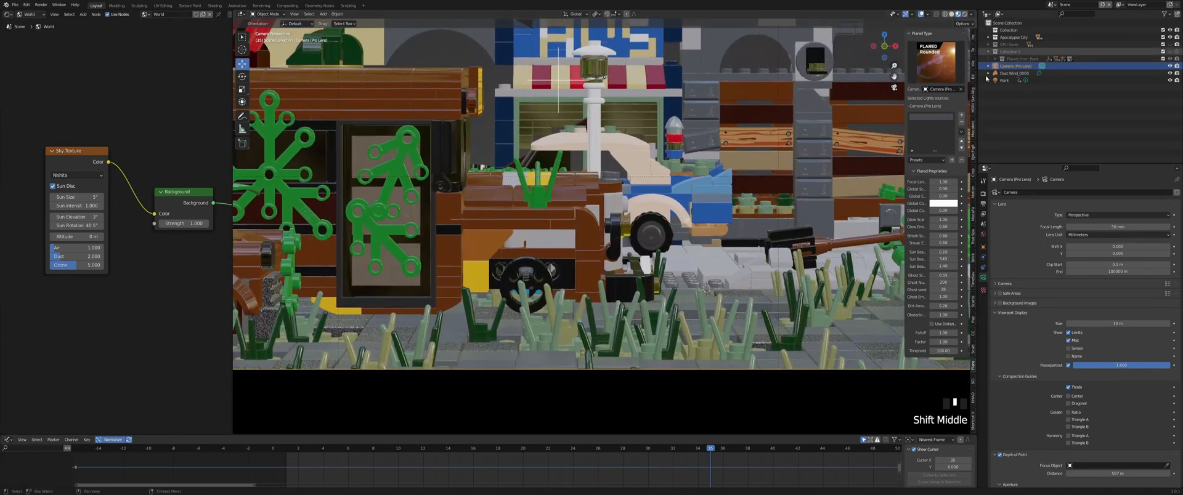
# Try a camera F-Stop of 0.01 and inspect the blur across the street and the foreground grass
pyautogui.scroll(-13, 1119, 350)
pyautogui.click(1110, 355)
pyautogui.press('BackSpace')
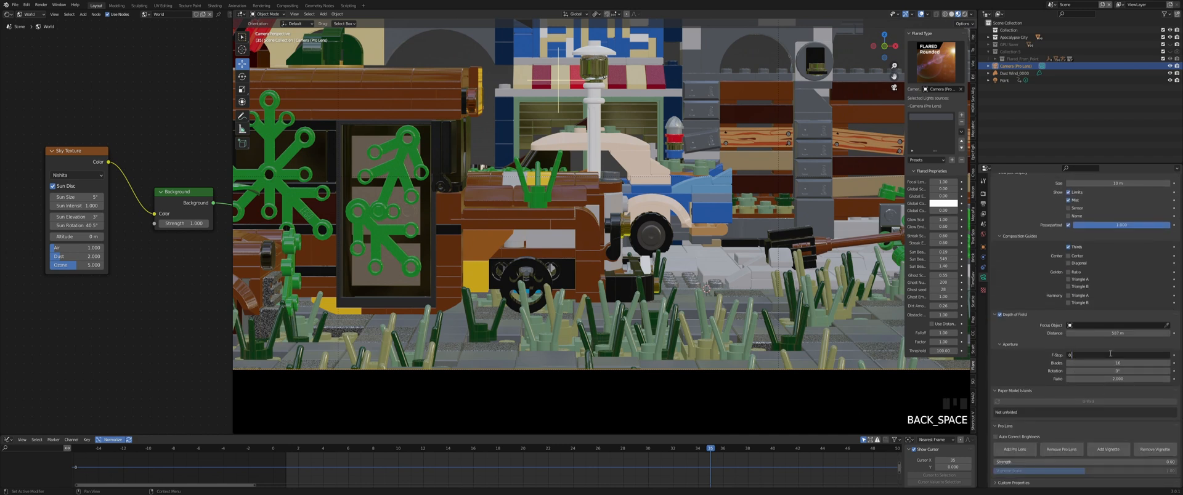
pyautogui.press('Return')
pyautogui.scroll(-3, 770, 247)
pyautogui.keyDown('shift'); pyautogui.moveTo(770, 247); pyautogui.dragTo(727, 259, button='middle'); pyautogui.keyUp('shift')
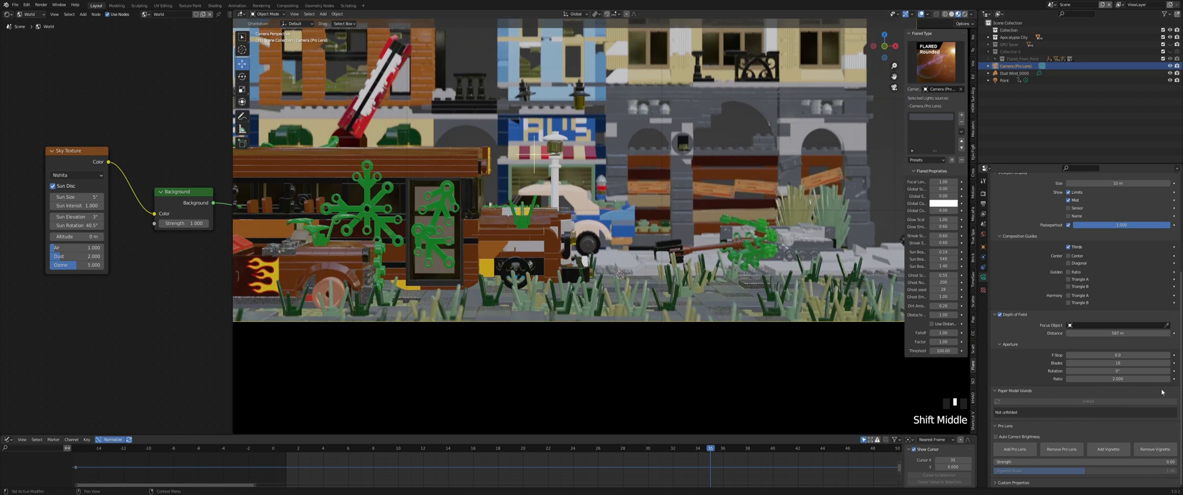
pyautogui.click(1111, 356)
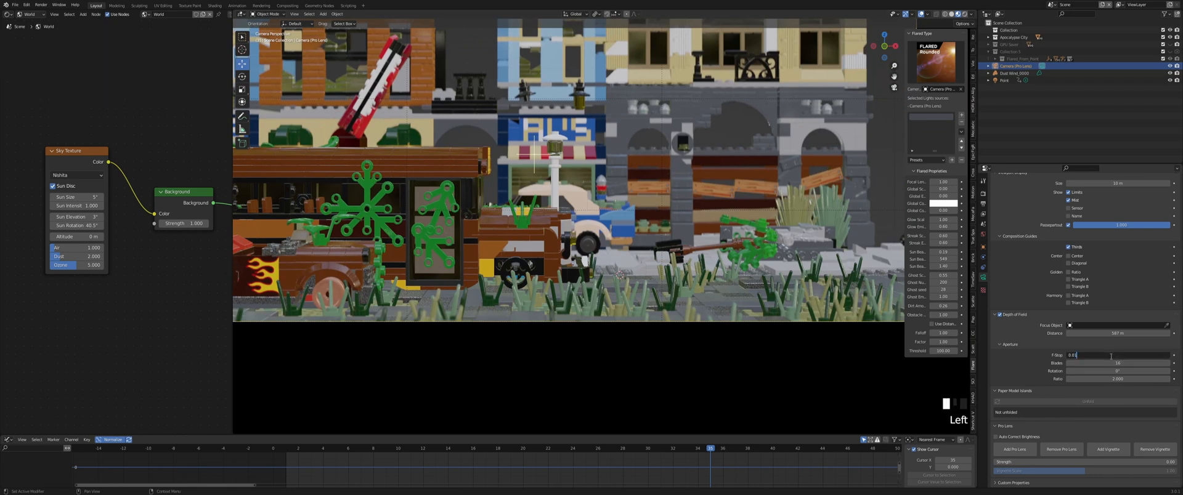
pyautogui.press('Return')
pyautogui.scroll(-3, 677, 216)
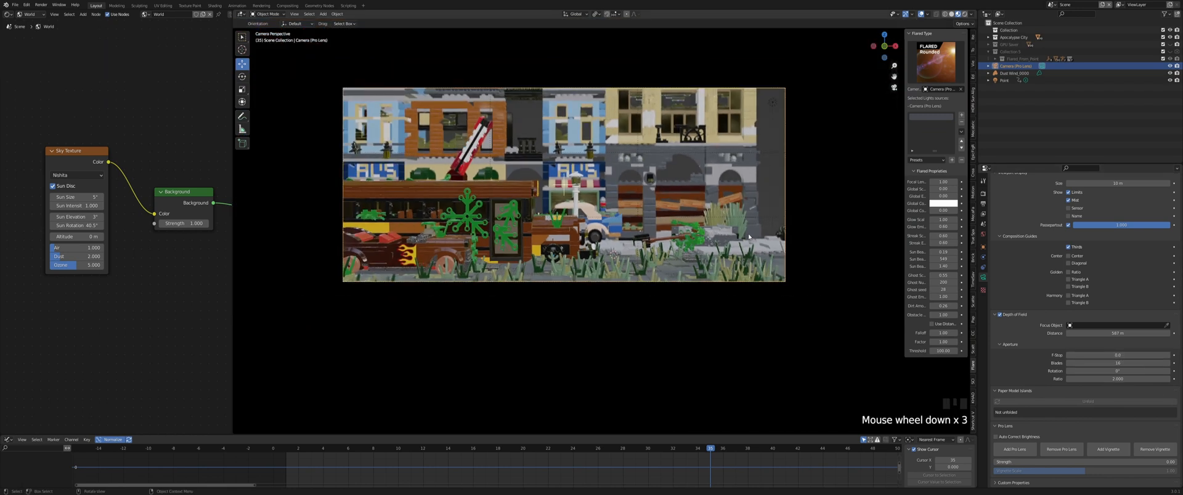
pyautogui.scroll(5, 677, 215)
pyautogui.keyDown('shift'); pyautogui.moveTo(638, 260); pyautogui.dragTo(700, 143, button='middle'); pyautogui.keyUp('shift')
pyautogui.scroll(4, 664, 305)
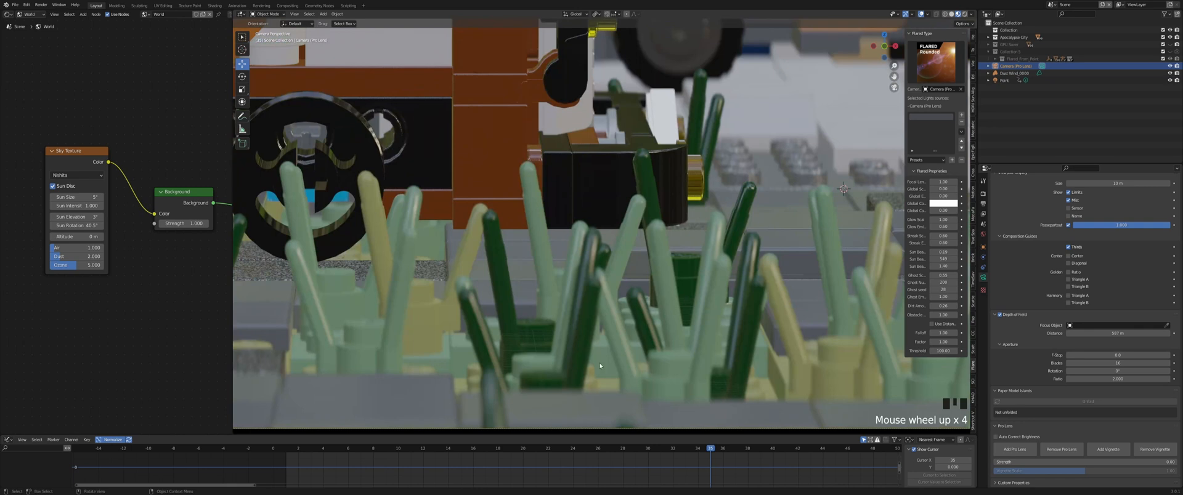
# Try a camera F-Stop of 0.001 and check the background blur behind the school bus
pyautogui.click(1084, 355)
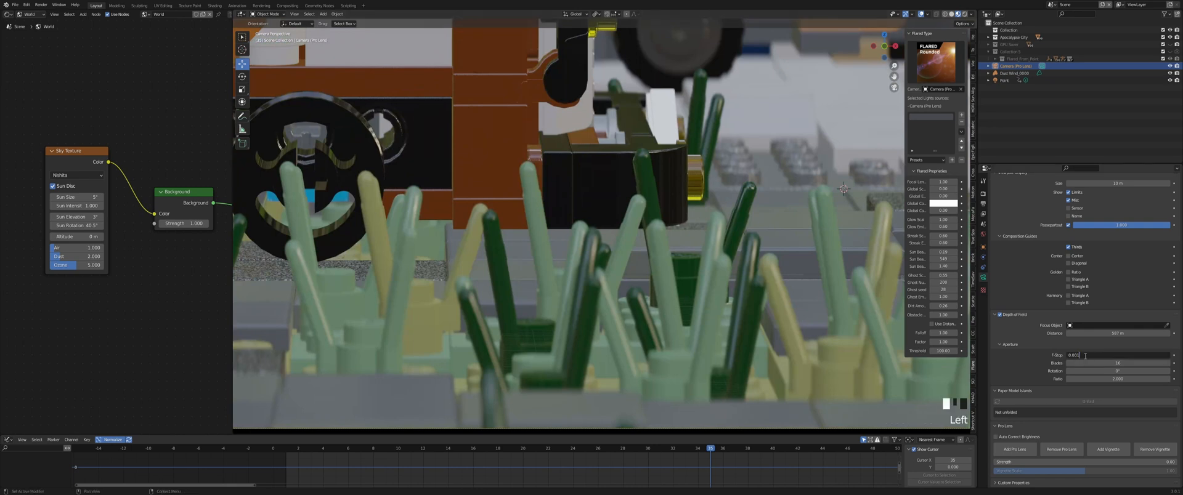
pyautogui.press('Return')
pyautogui.scroll(-3, 632, 224)
pyautogui.keyDown('shift'); pyautogui.moveTo(632, 224); pyautogui.dragTo(622, 308, button='middle'); pyautogui.keyUp('shift')
pyautogui.scroll(-4, 597, 201)
pyautogui.keyDown('shift'); pyautogui.moveTo(597, 201); pyautogui.dragTo(605, 242, button='middle'); pyautogui.keyUp('shift')
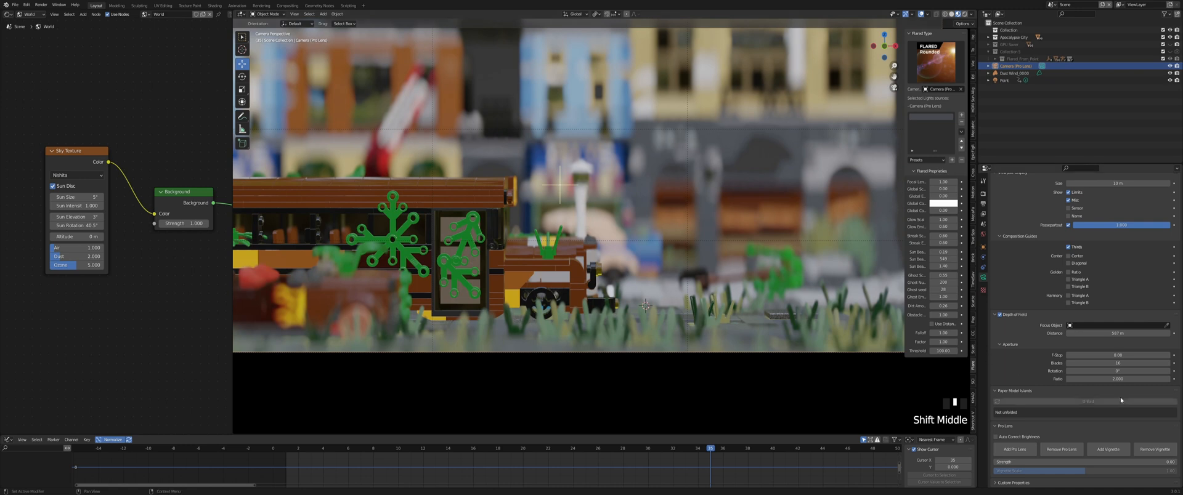
# Set the camera's aperture F-Stop to 0.025 and save the project
pyautogui.click(1097, 355)
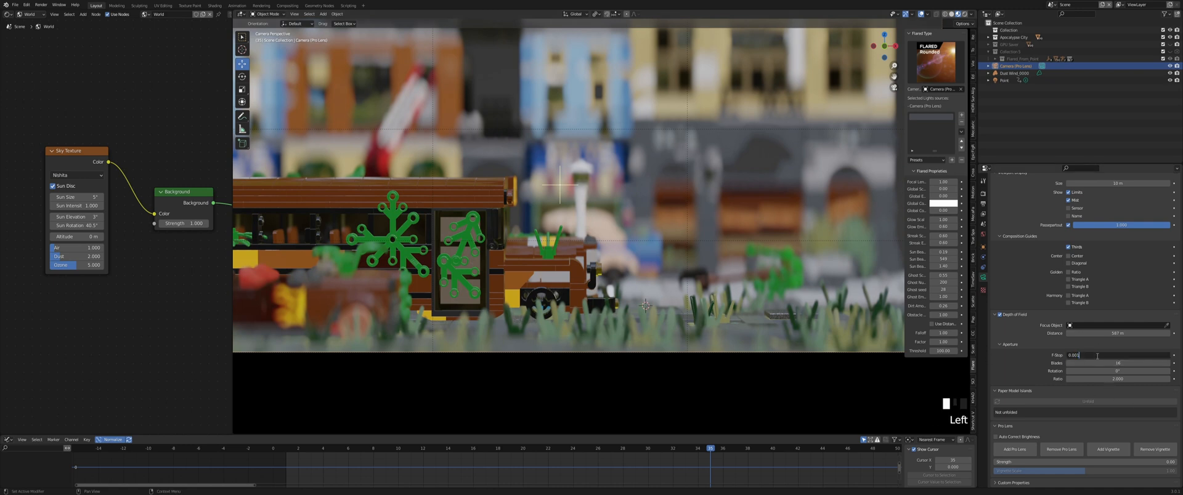
pyautogui.press('BackSpace')
pyautogui.press('BackSpace')
pyautogui.write('25')
pyautogui.press('Return')
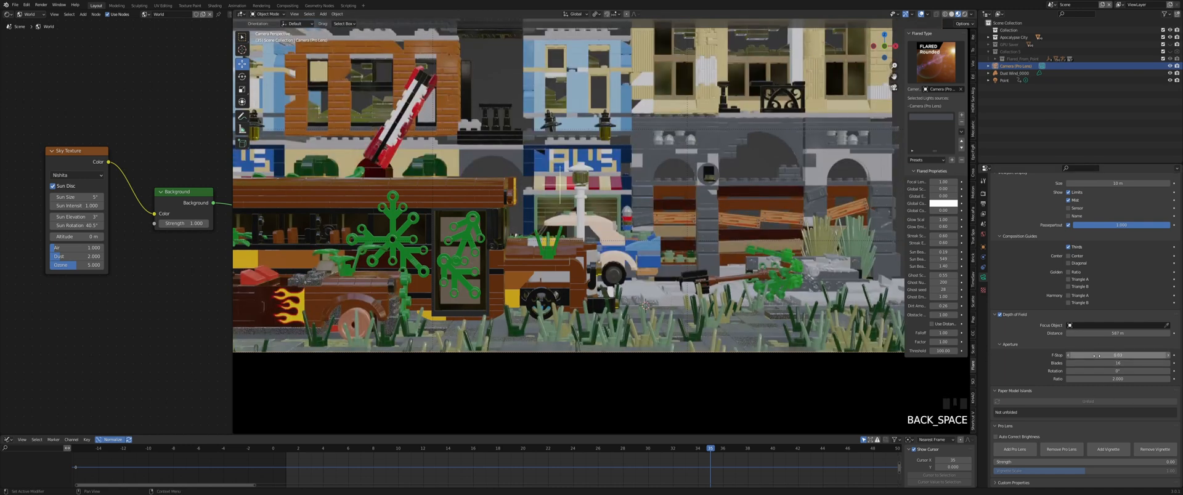
pyautogui.click(1089, 356)
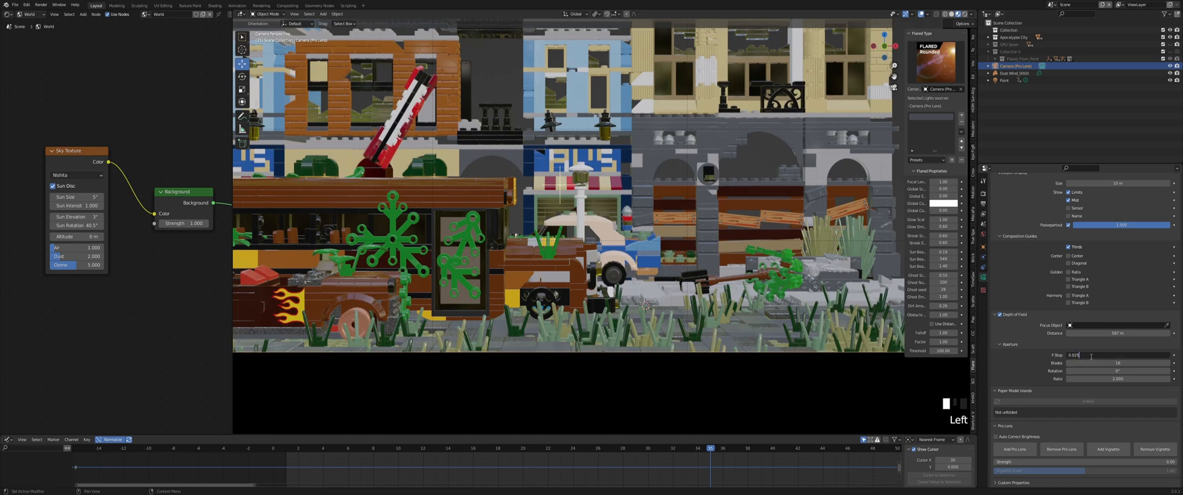
pyautogui.hotkey('ctrl', 's')
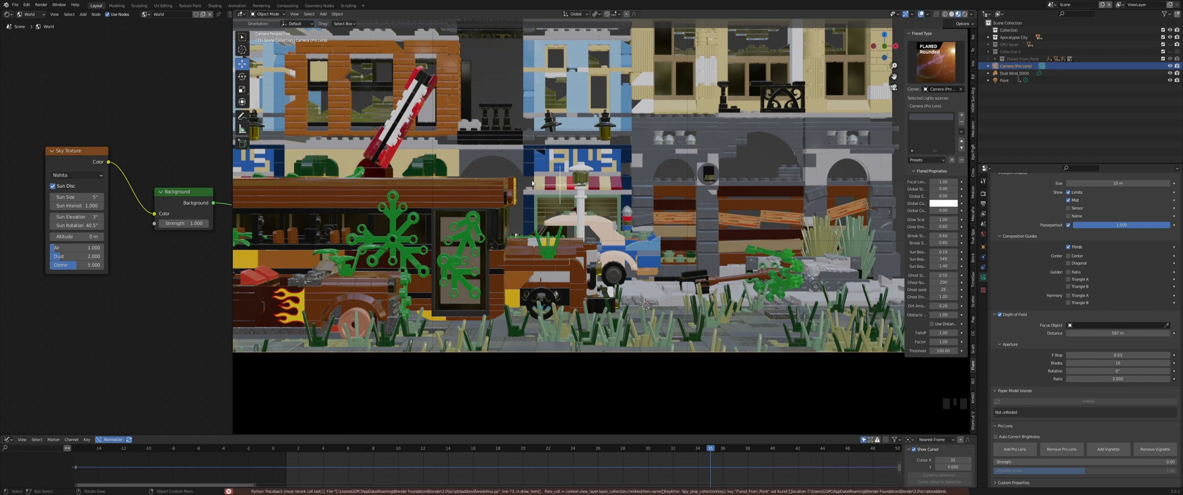
pyautogui.scroll(-4, 713, 146)
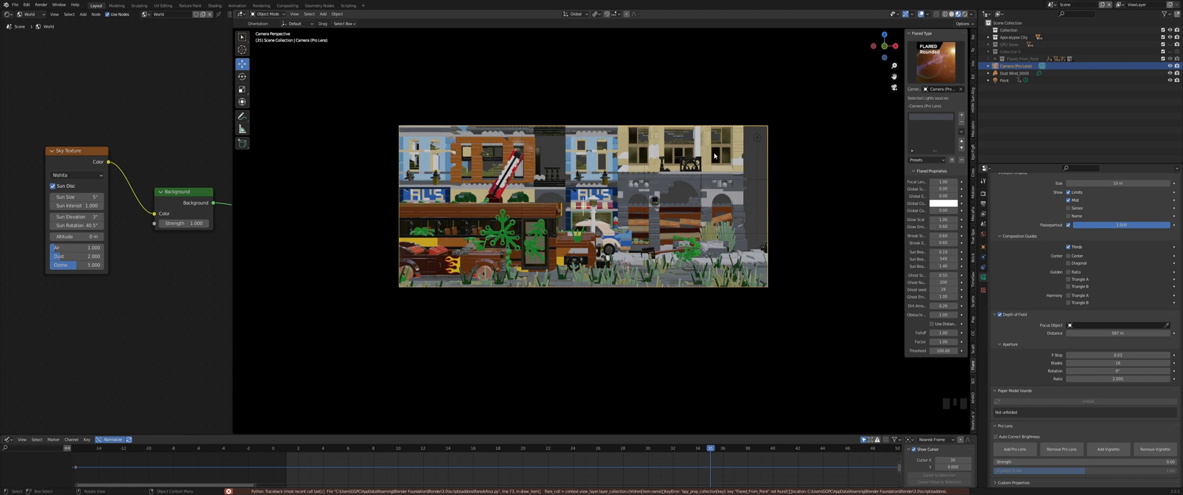
pyautogui.scroll(5, 714, 156)
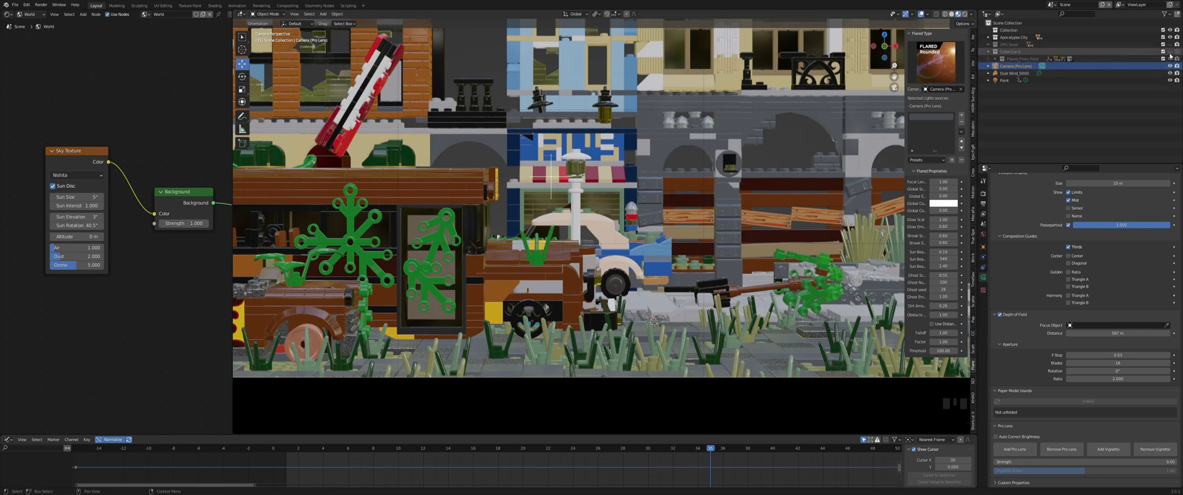
pyautogui.click(1169, 80)
pyautogui.click(1168, 81)
pyautogui.scroll(-4, 601, 203)
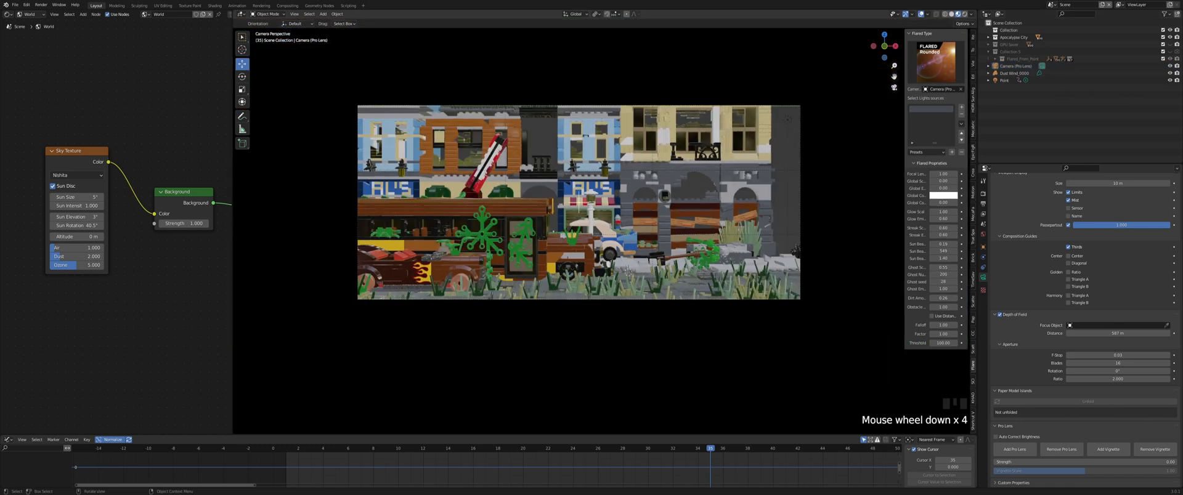
# Move the animation's current frame to 70 and save the project
pyautogui.click(697, 449)
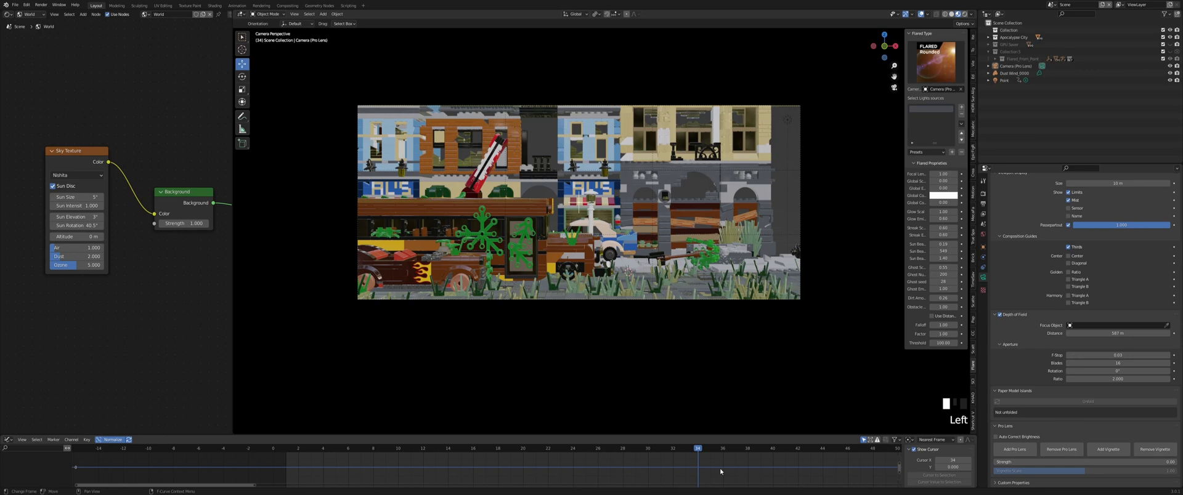
pyautogui.click(723, 463)
pyautogui.moveTo(724, 463); pyautogui.dragTo(502, 456, button='middle')
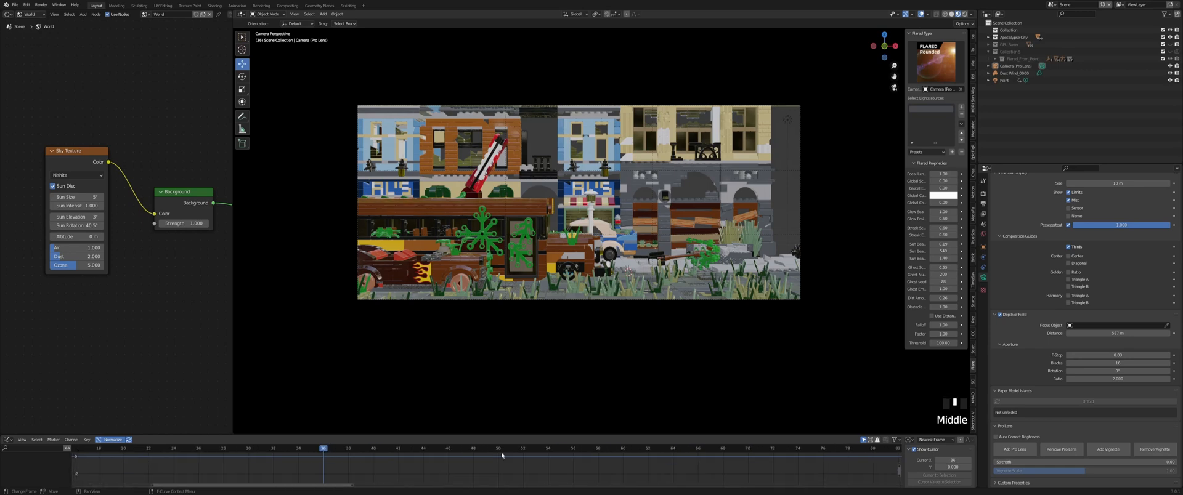
pyautogui.click(752, 461)
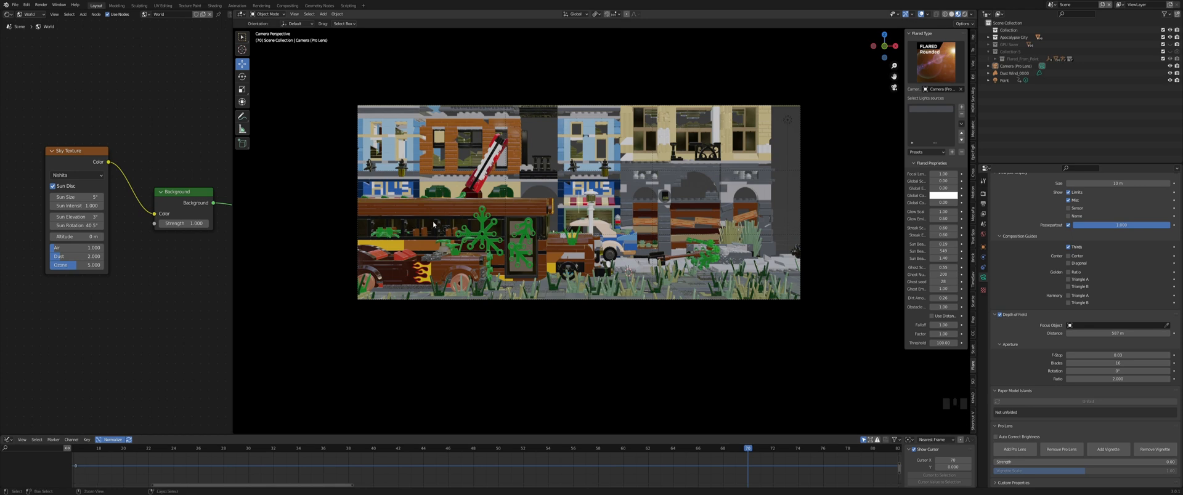
pyautogui.hotkey('ctrl', 's')
pyautogui.scroll(3, 568, 217)
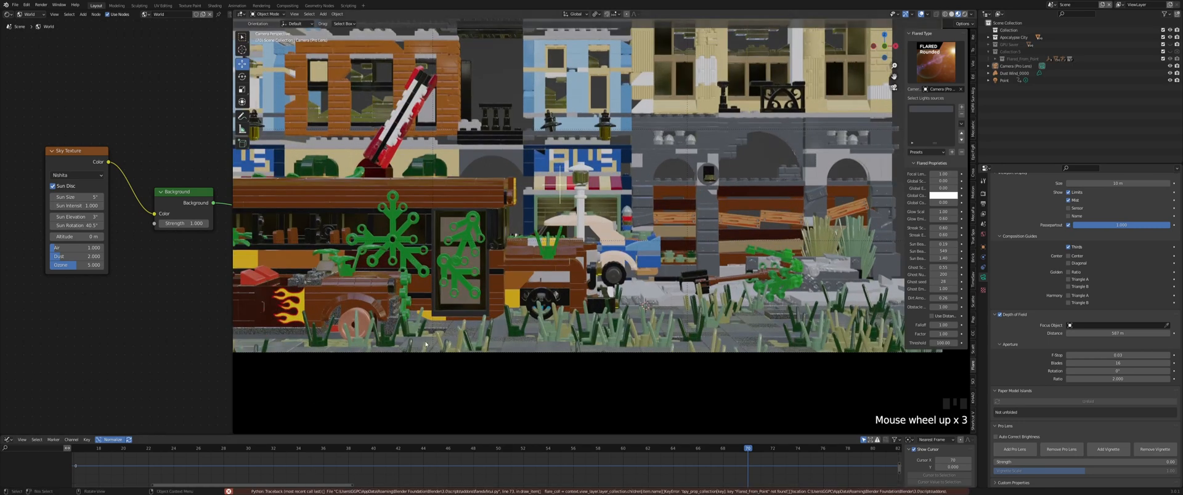
# Set the Cycles render sample count to 256 and save the project
pyautogui.click(44, 6)
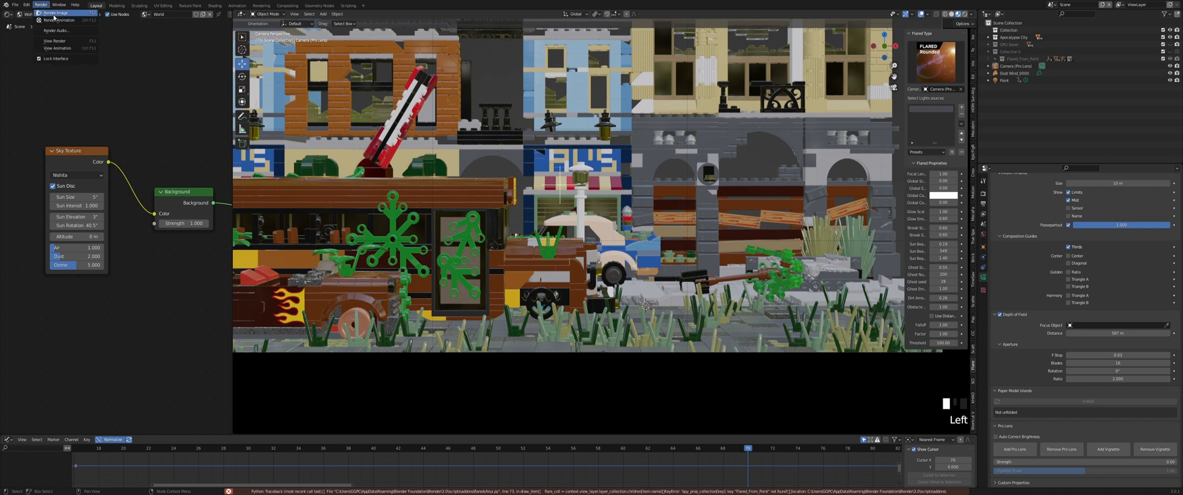
pyautogui.scroll(-2, 573, 185)
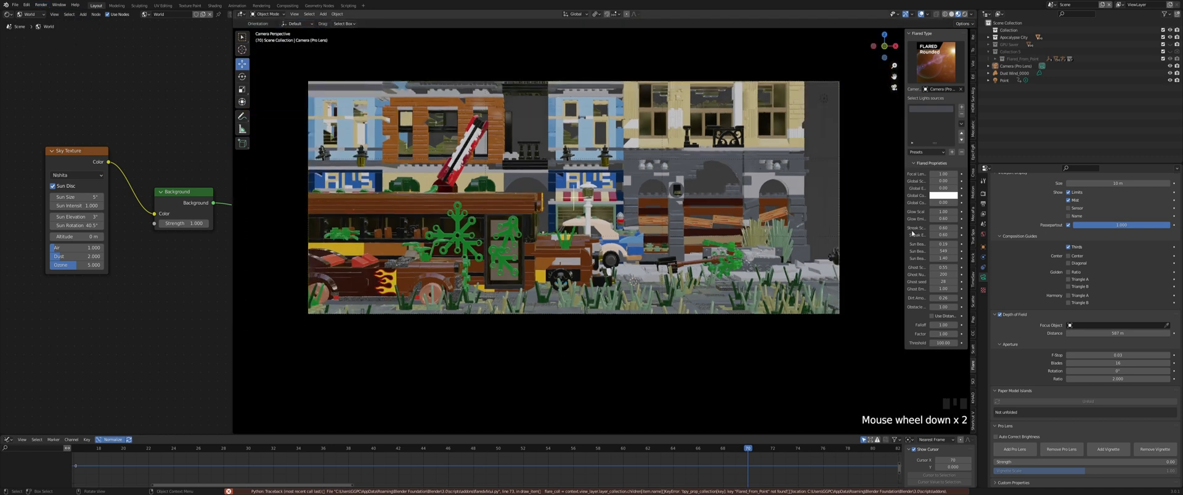
pyautogui.scroll(17, 985, 195)
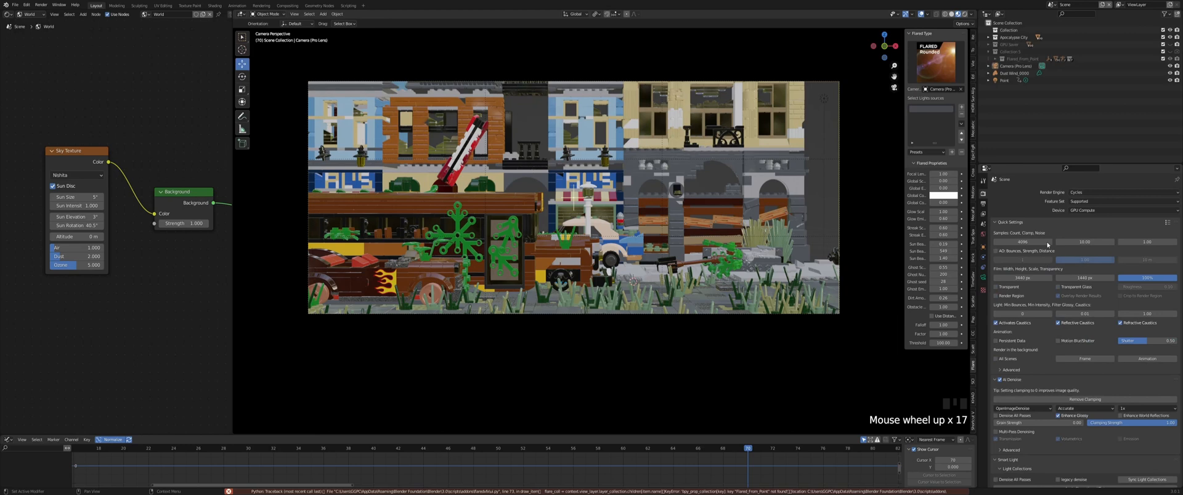
pyautogui.click(1022, 242)
pyautogui.press('BackSpace')
pyautogui.write('256')
pyautogui.press('Return')
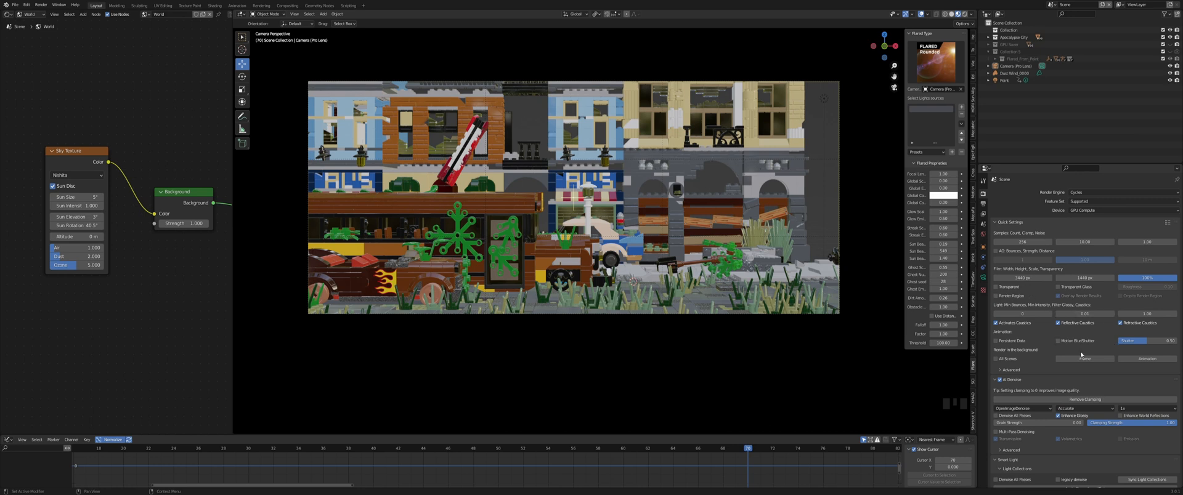
pyautogui.hotkey('ctrl', 's')
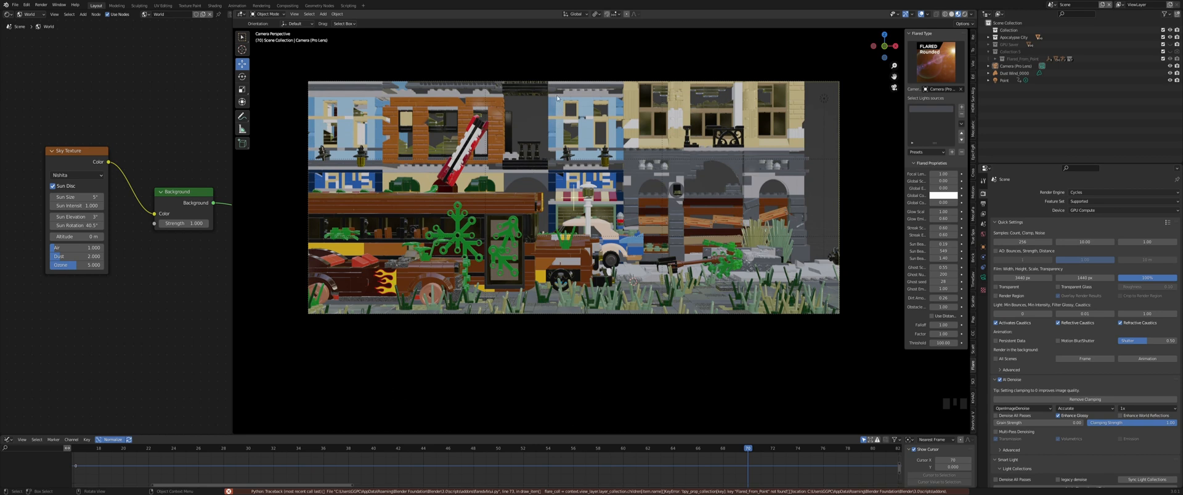
# Switch the viewport to solid shading, then create a new collection in the scene and try to reposition it in the hierarchy
pyautogui.click(950, 13)
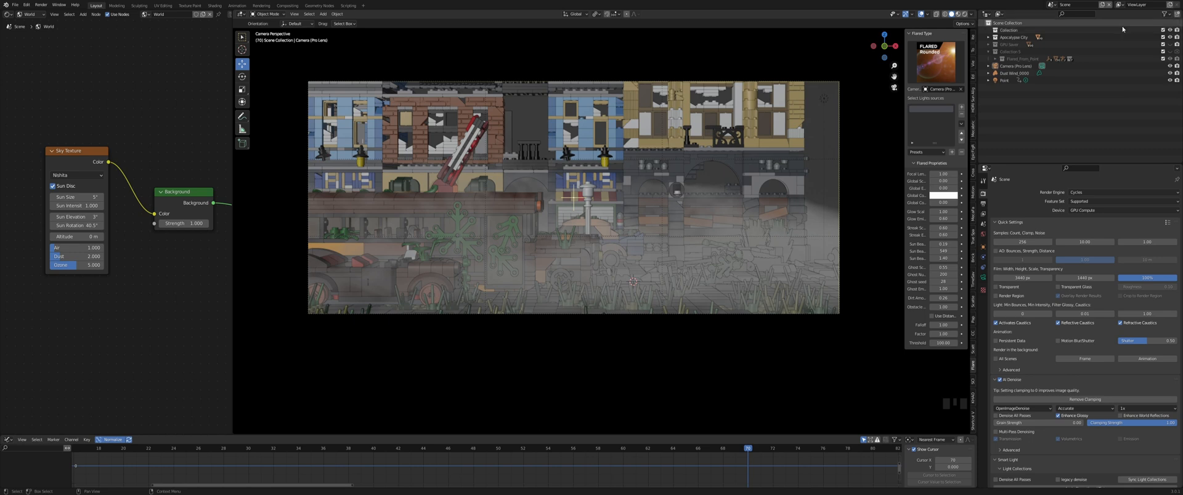
pyautogui.rightClick(1022, 111)
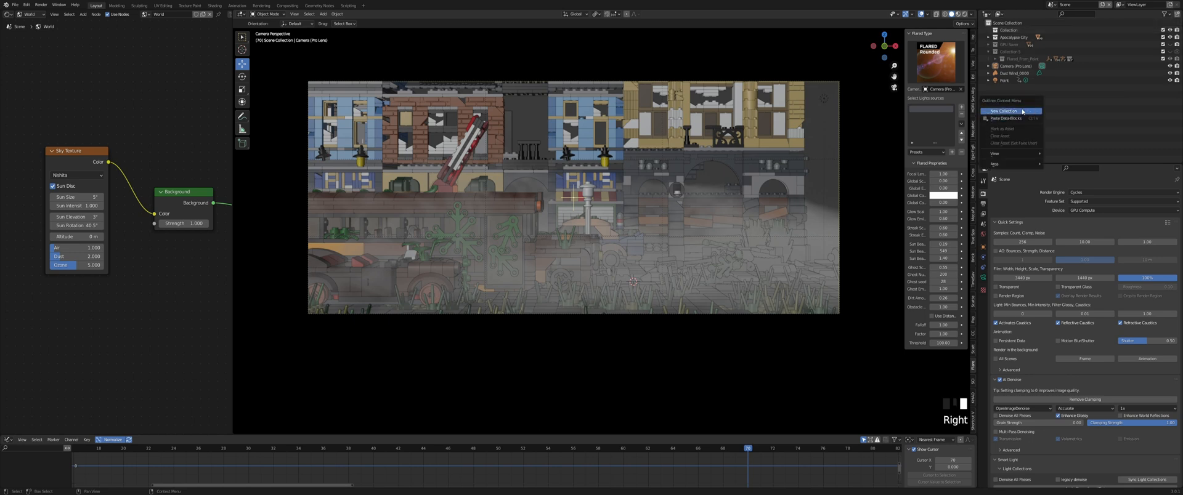
pyautogui.click(1022, 111)
pyautogui.moveTo(1021, 67); pyautogui.dragTo(1022, 113)
pyautogui.moveTo(1019, 66); pyautogui.dragTo(1013, 25)
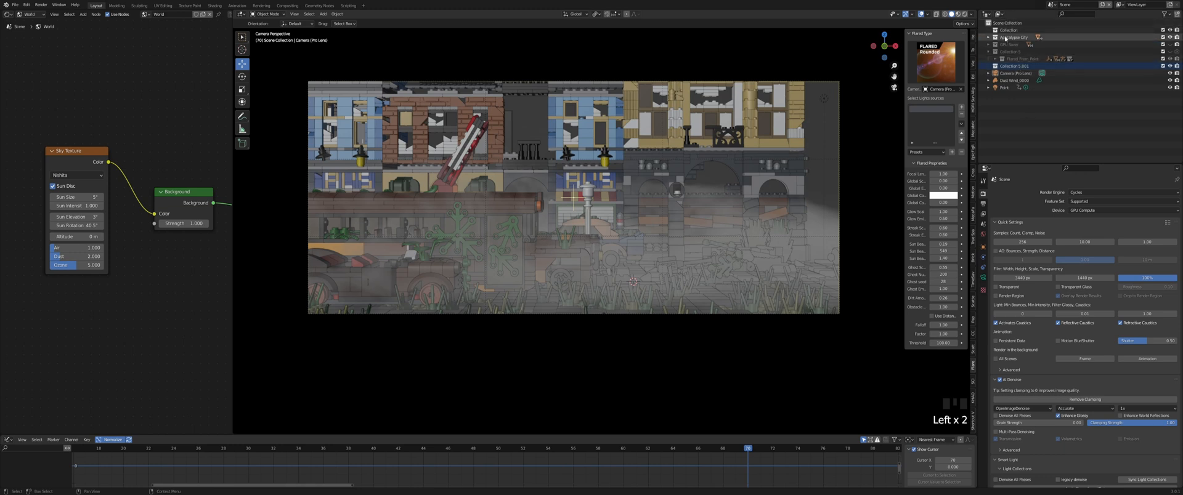
pyautogui.moveTo(1013, 66); pyautogui.dragTo(1019, 120)
# Collapse the disabled collection that holds the flare objects in the scene hierarchy
pyautogui.click(989, 50)
pyautogui.click(989, 52)
pyautogui.click(989, 51)
pyautogui.click(990, 52)
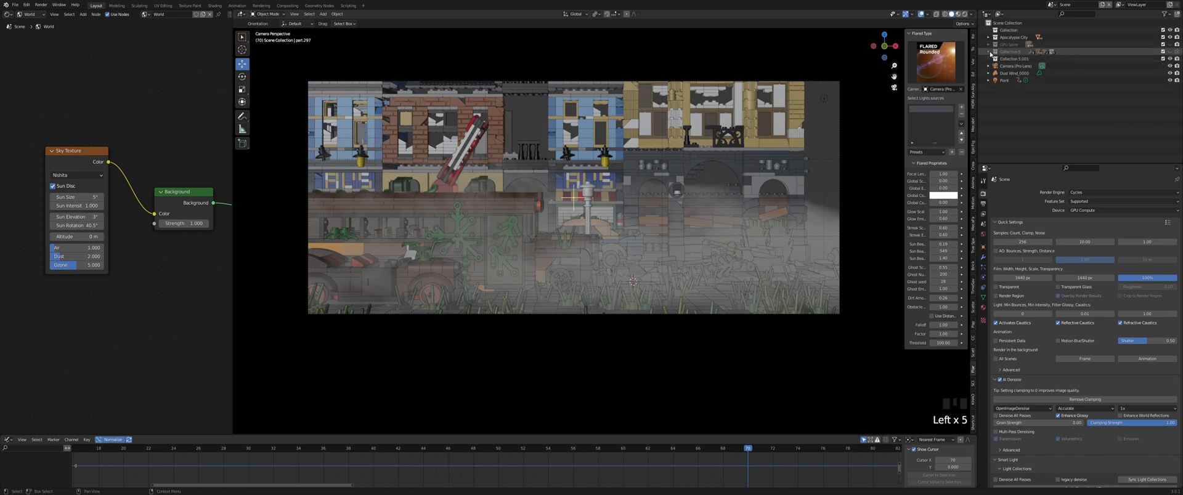
pyautogui.click(989, 52)
pyautogui.click(989, 52)
# Move the camera, the dust wind object and the point light together into the new Collection 5.001
pyautogui.click(1000, 57)
pyautogui.click(1007, 52)
pyautogui.keyDown('shift'); pyautogui.click(1007, 30); pyautogui.keyUp('shift')
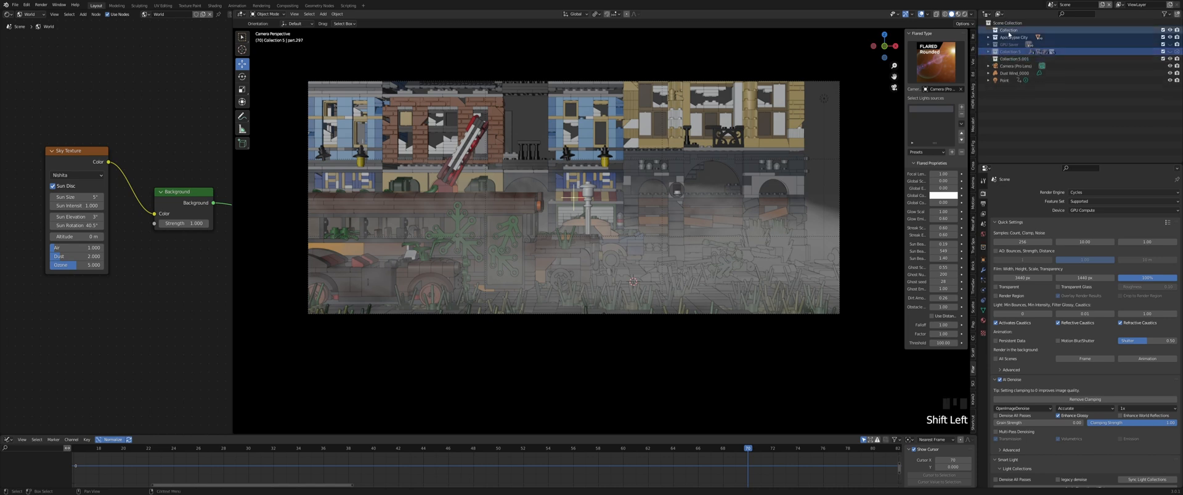
pyautogui.click(1007, 37)
pyautogui.keyDown('shift'); pyautogui.click(1006, 45); pyautogui.keyUp('shift')
pyautogui.keyDown('shift'); pyautogui.click(1006, 51); pyautogui.keyUp('shift')
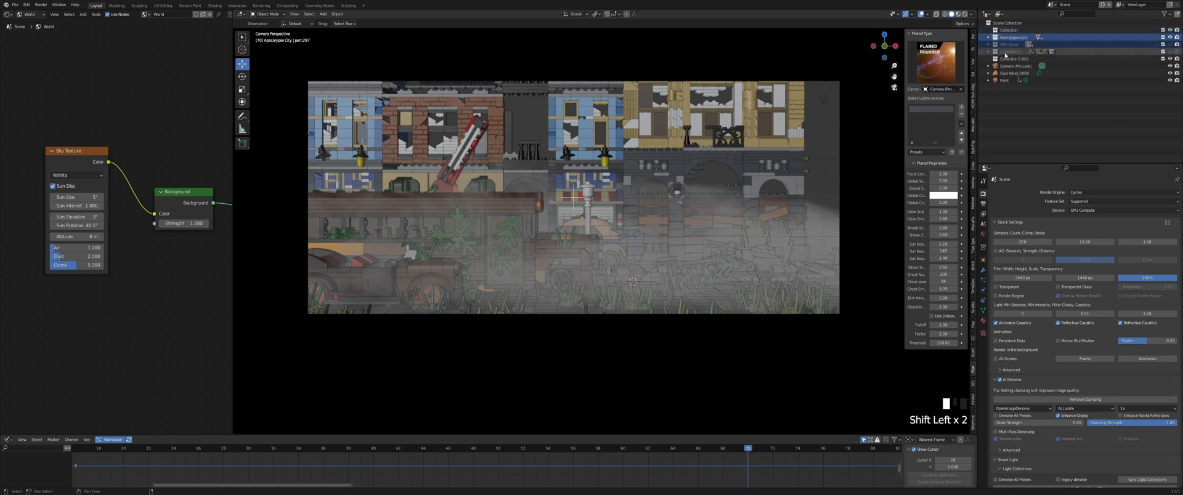
pyautogui.keyDown('ctrl'); pyautogui.click(1005, 66); pyautogui.keyUp('ctrl')
pyautogui.keyDown('ctrl'); pyautogui.click(1006, 76); pyautogui.keyUp('ctrl')
pyautogui.keyDown('ctrl'); pyautogui.click(1006, 78); pyautogui.keyUp('ctrl')
pyautogui.moveTo(1006, 79); pyautogui.dragTo(1010, 58)
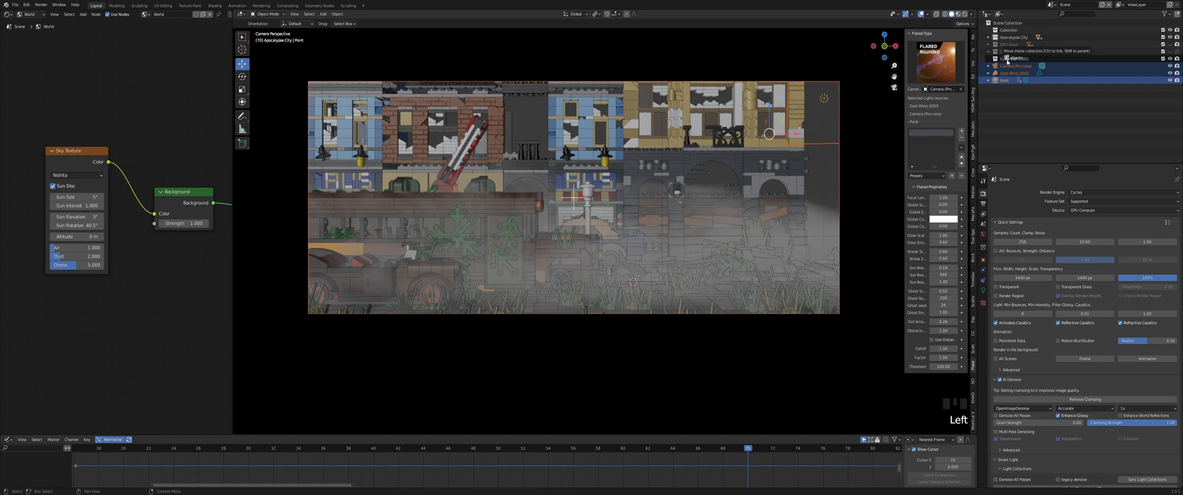
# Nest the Apocalypse City collection and the two collections directly below it inside Collection 5.001
pyautogui.click(1009, 52)
pyautogui.keyDown('shift'); pyautogui.click(1009, 38); pyautogui.keyUp('shift')
pyautogui.moveTo(1009, 39); pyautogui.dragTo(1008, 59)
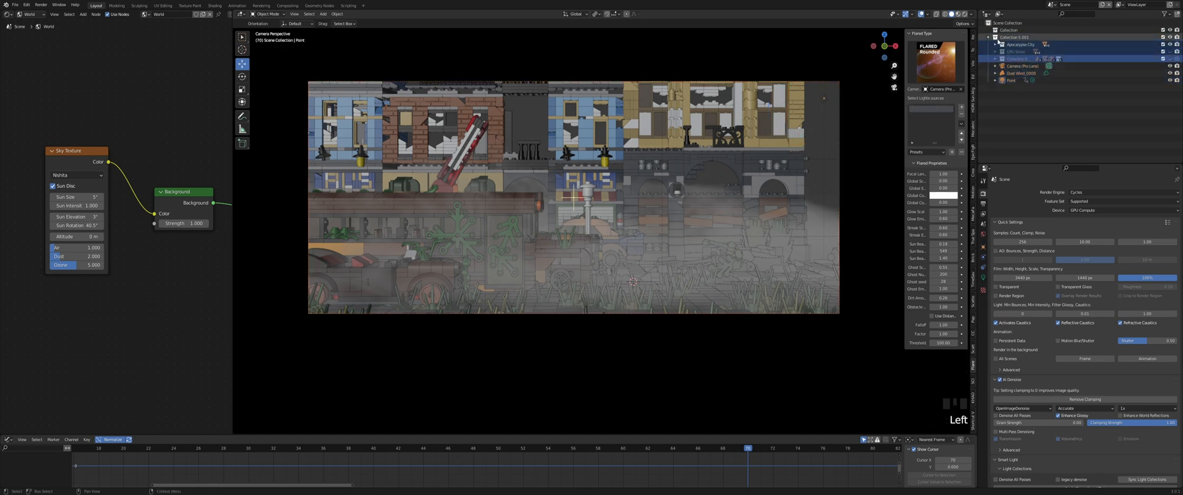
# Collapse Collection 5.001 and hide it in the viewport, saving the project with the scene hidden
pyautogui.click(989, 37)
pyautogui.click(1026, 38)
pyautogui.click(1169, 37)
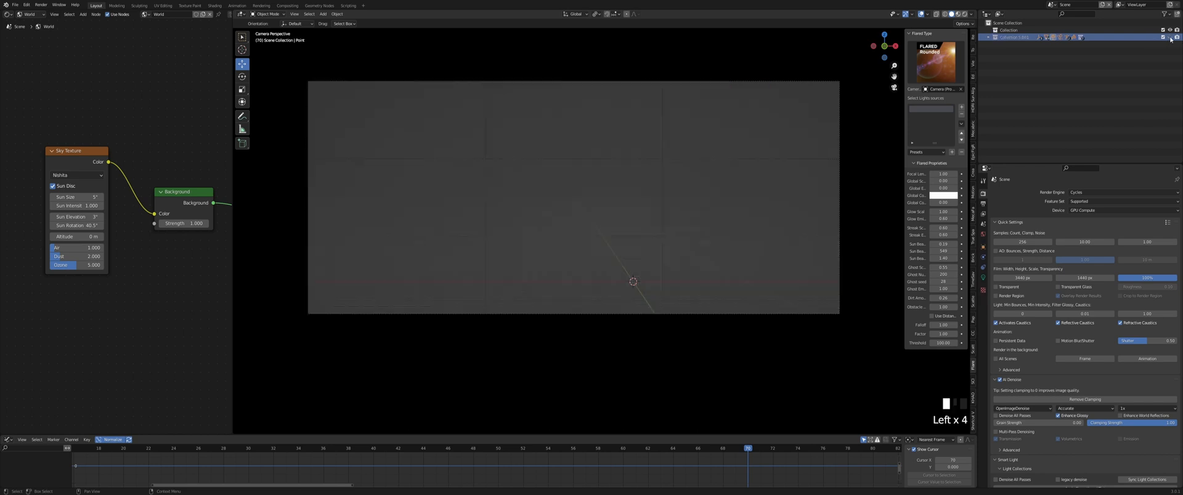
pyautogui.scroll(-2, 768, 199)
pyautogui.scroll(3, 768, 199)
pyautogui.click(722, 193)
pyautogui.hotkey('ctrl', 's')
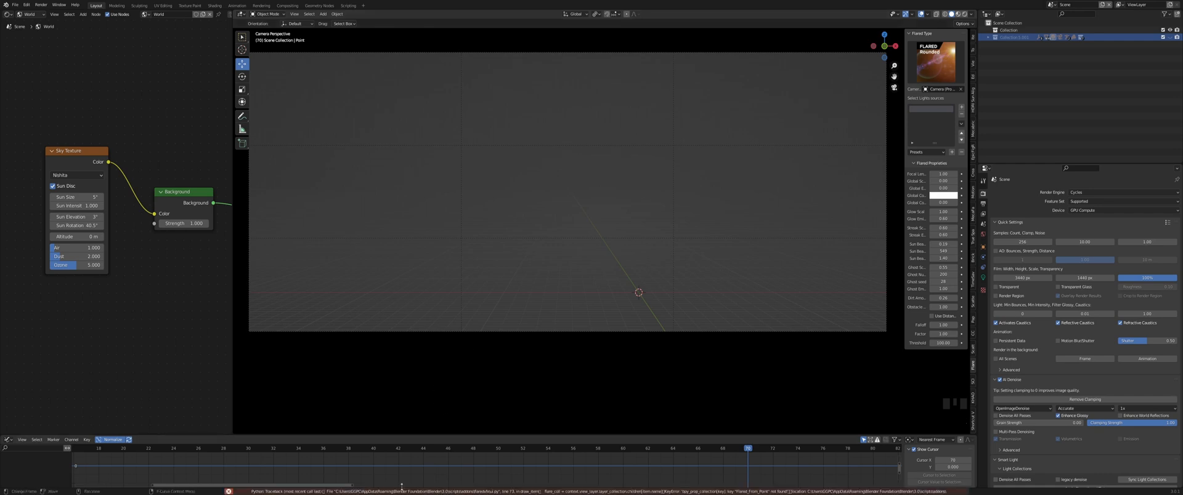
# Render the current frame as a still image, then close the render view
pyautogui.click(40, 6)
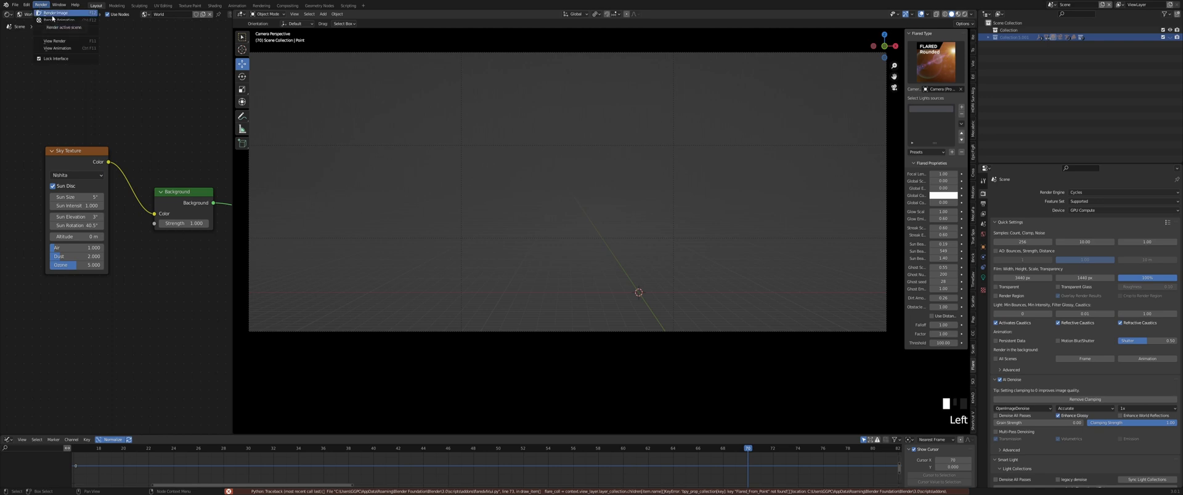
pyautogui.click(55, 14)
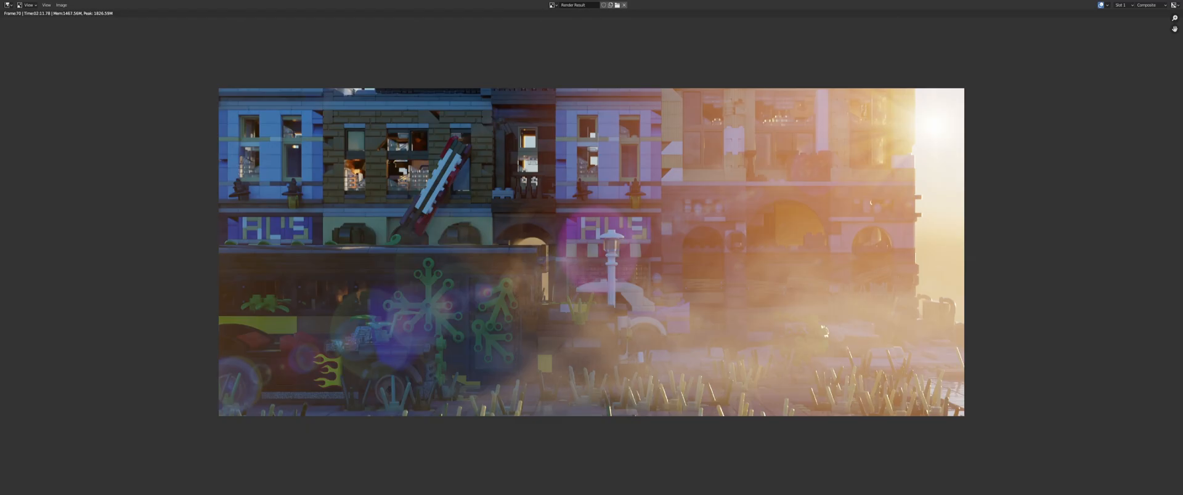
pyautogui.press('Escape')
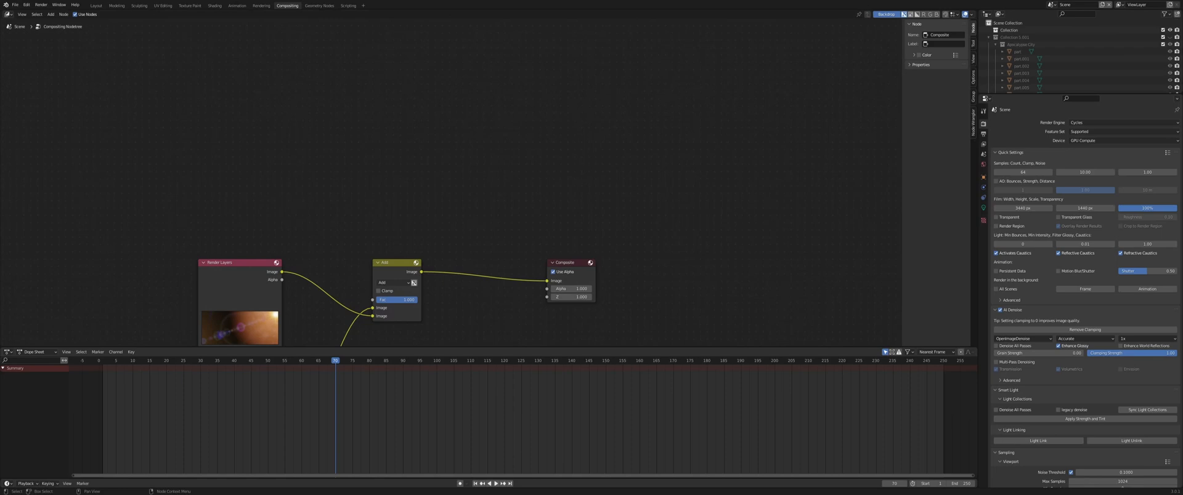
# Add a Viewer node to the compositing tree and connect the Add node's image output to it
pyautogui.scroll(-1, 462, 180)
pyautogui.moveTo(417, 242); pyautogui.dragTo(433, 123, button='middle')
pyautogui.hotkey('shift', 'a')
pyautogui.click(473, 209)
pyautogui.write('view')
pyautogui.press('Return')
pyautogui.click(599, 224)
pyautogui.moveTo(440, 146); pyautogui.dragTo(599, 241)
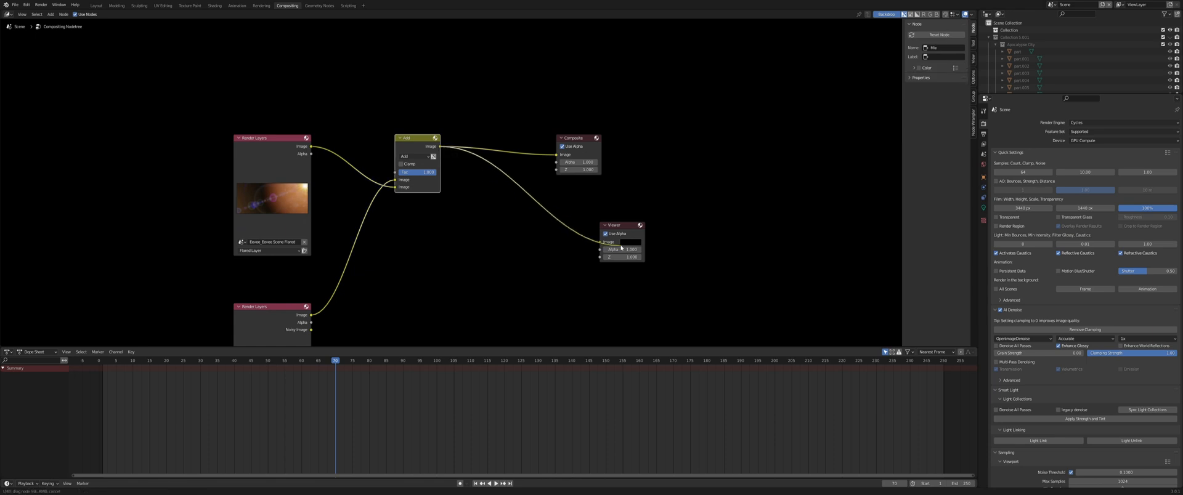
# Shrink the compositor's backdrop image until the whole render fits behind the nodes
pyautogui.scroll(1, 675, 175)
pyautogui.scroll(-5, 675, 176)
pyautogui.press('v')
pyautogui.press('v')
pyautogui.press('v')
pyautogui.press('v')
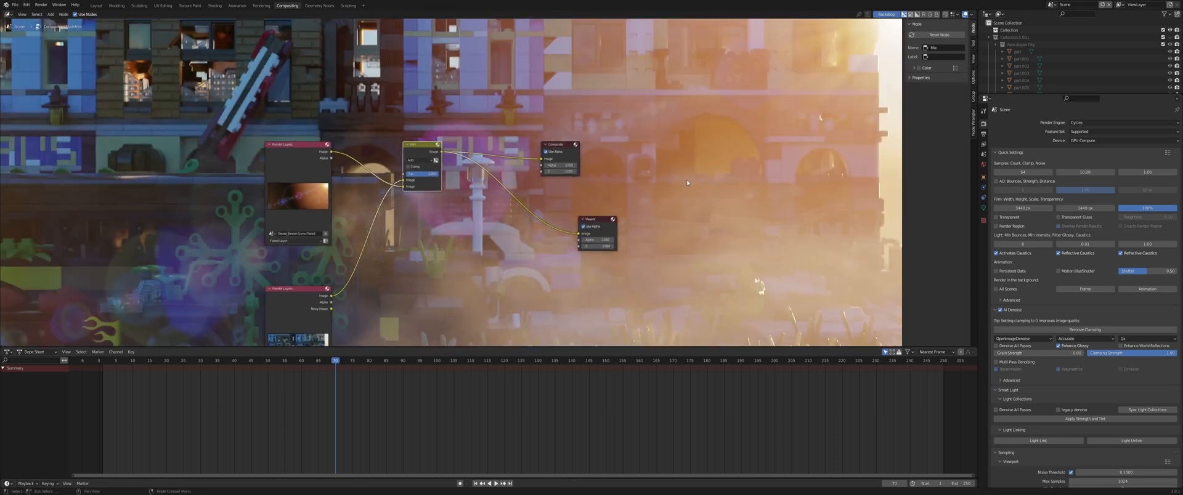
pyautogui.scroll(3, 539, 193)
pyautogui.moveTo(529, 190); pyautogui.dragTo(461, 168, button='middle')
pyautogui.scroll(2, 528, 181)
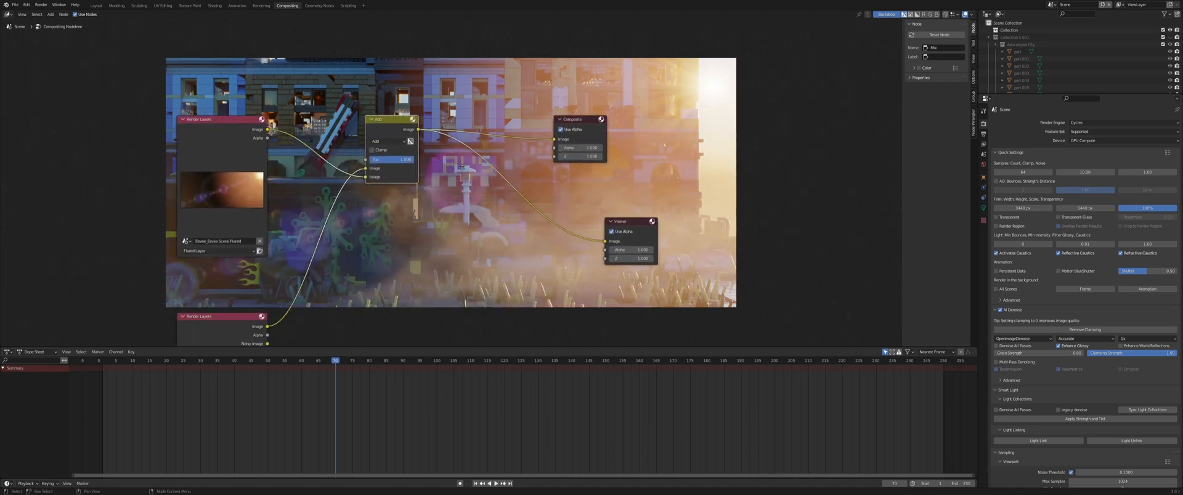
# Try factors of 0.5, 0.25 and again 0.5 on the Add node to compare the flare's strength
pyautogui.scroll(3, 434, 169)
pyautogui.click(397, 160)
pyautogui.write('.5')
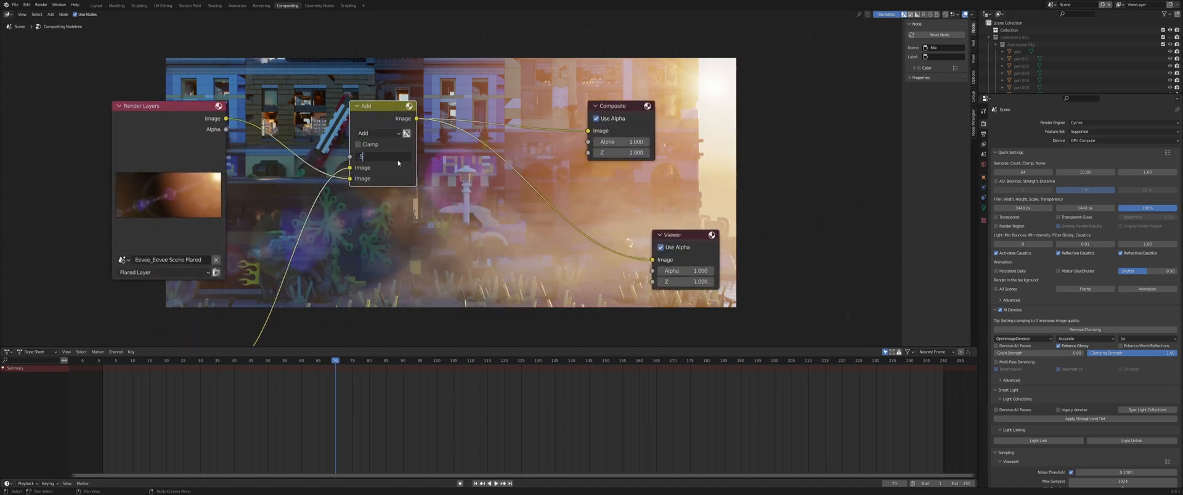
pyautogui.press('Return')
pyautogui.click(394, 157)
pyautogui.write('.25')
pyautogui.press('Return')
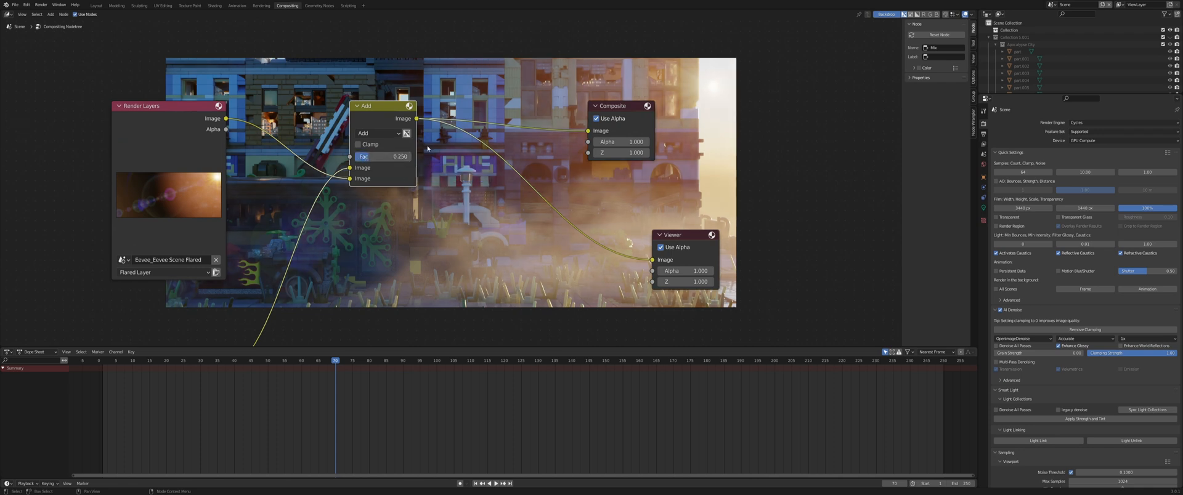
pyautogui.click(397, 157)
pyautogui.press('BackSpace')
pyautogui.write('0.5')
pyautogui.press('Return')
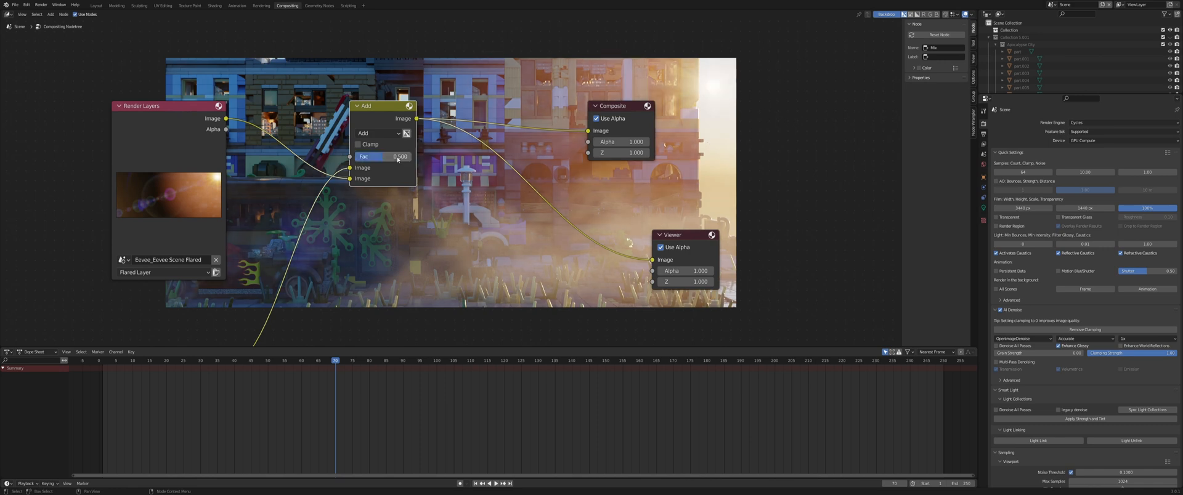
# Set the Add node's factor to 0.2 to weaken the blended flare
pyautogui.click(397, 157)
pyautogui.press('BackSpace')
pyautogui.write('2')
pyautogui.press('BackSpace')
pyautogui.write('.2')
pyautogui.press('Return')
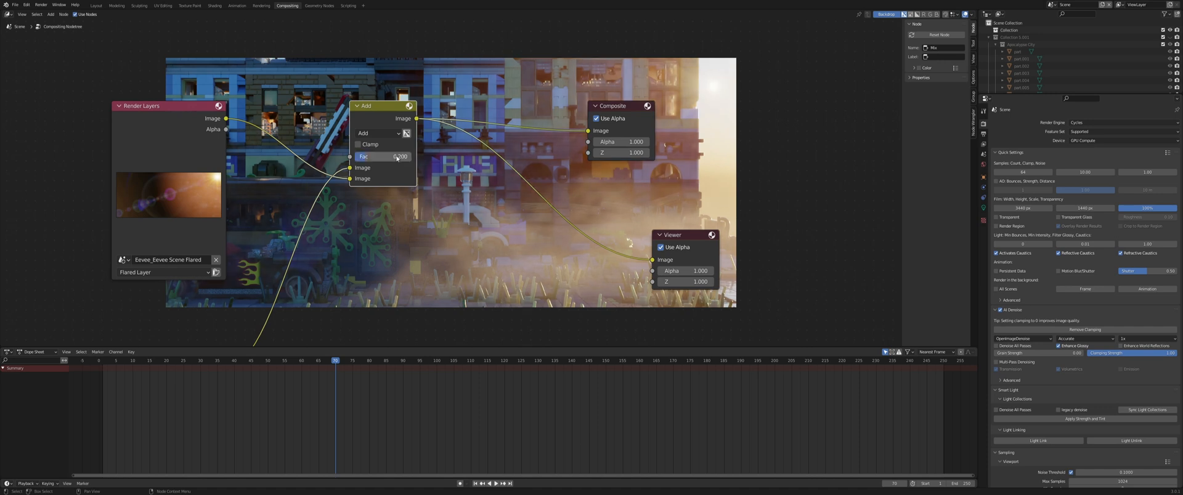